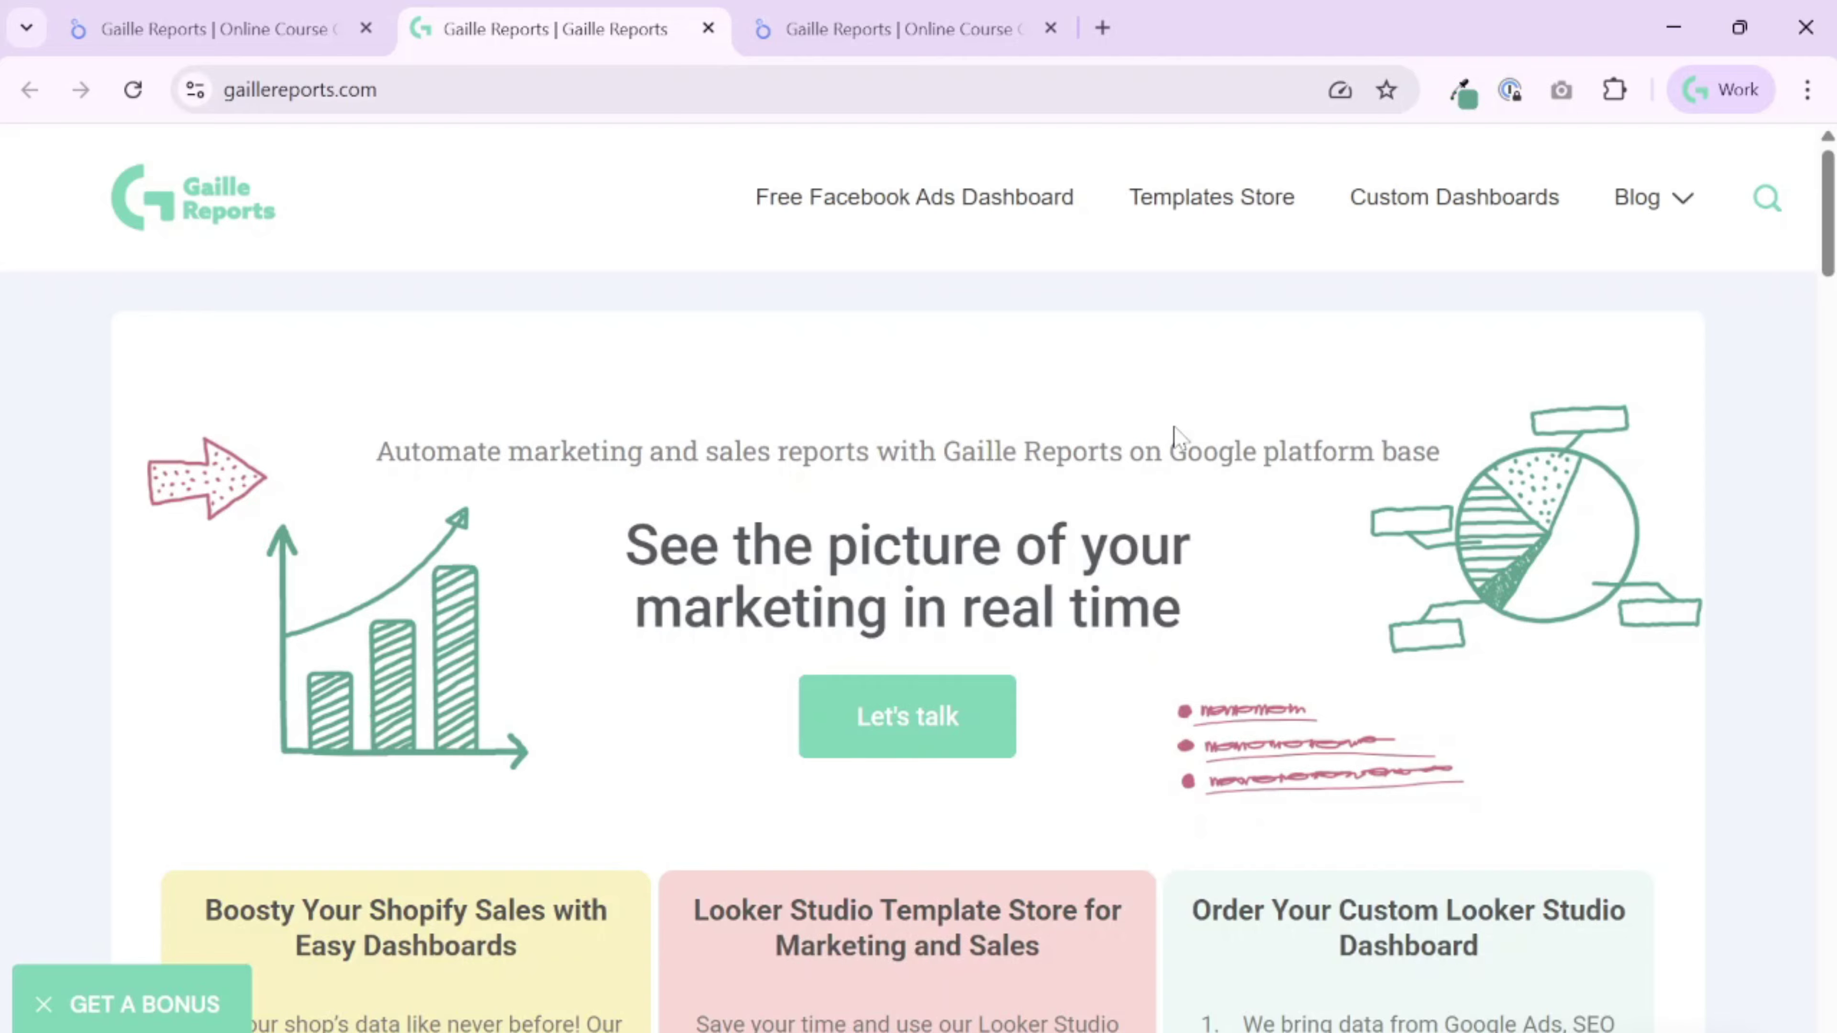
Step: Look through the Gaille Reports homepage, including the blog topics, dashboard templates and client reviews
{"action": "mouse_move", "coordinate": [1656, 217]}
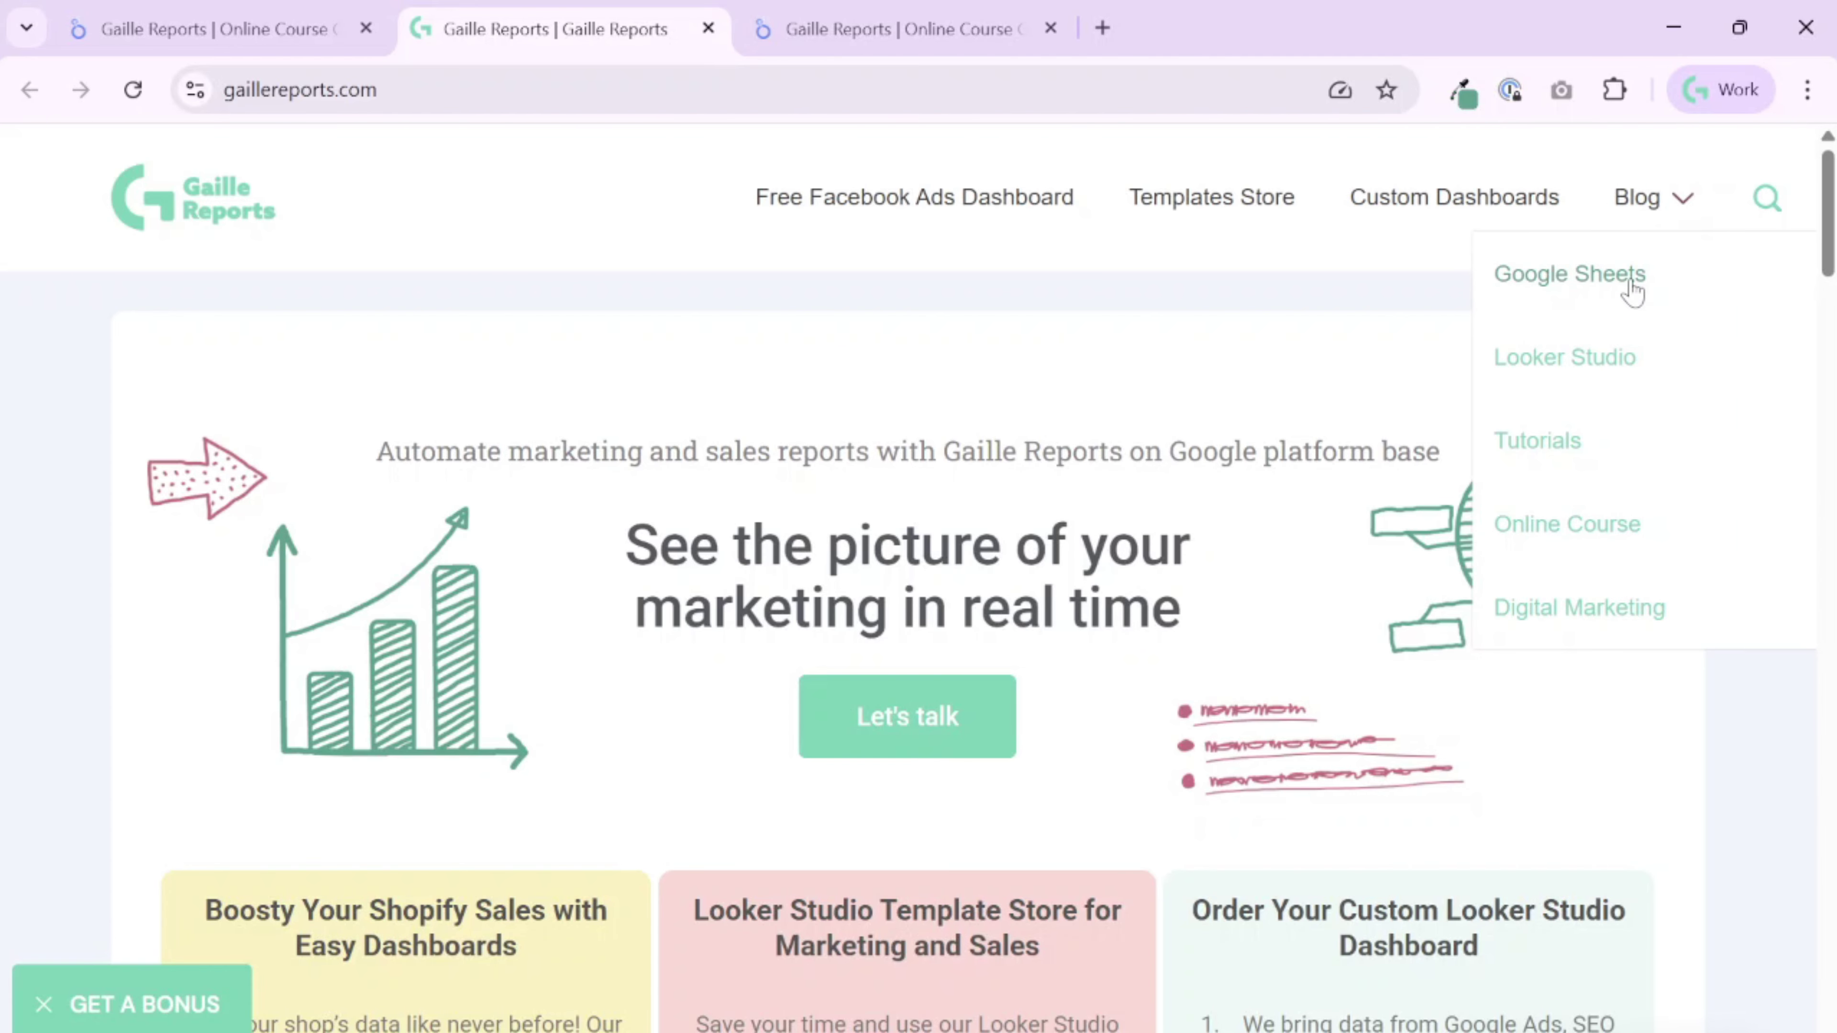
{"action": "scroll", "coordinate": [1275, 412], "scroll_direction": "down", "scroll_amount": 15}
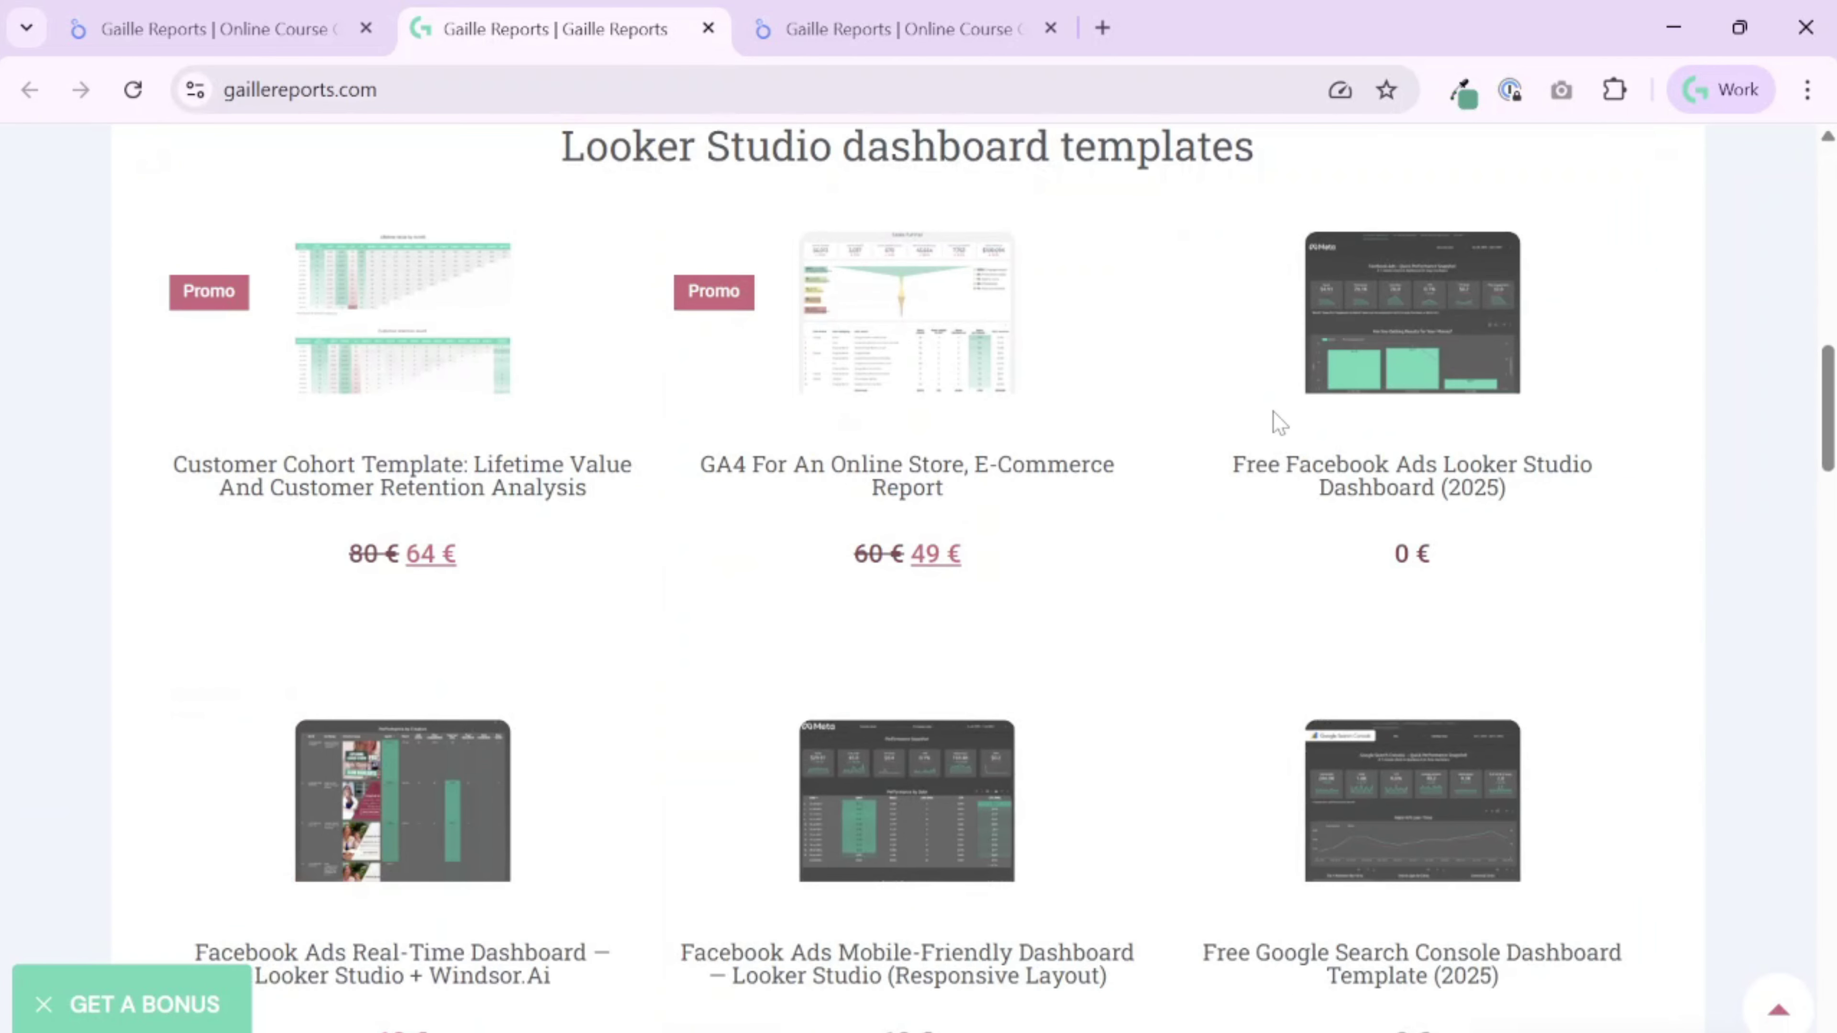
{"action": "scroll", "coordinate": [1273, 423], "scroll_direction": "down", "scroll_amount": 10}
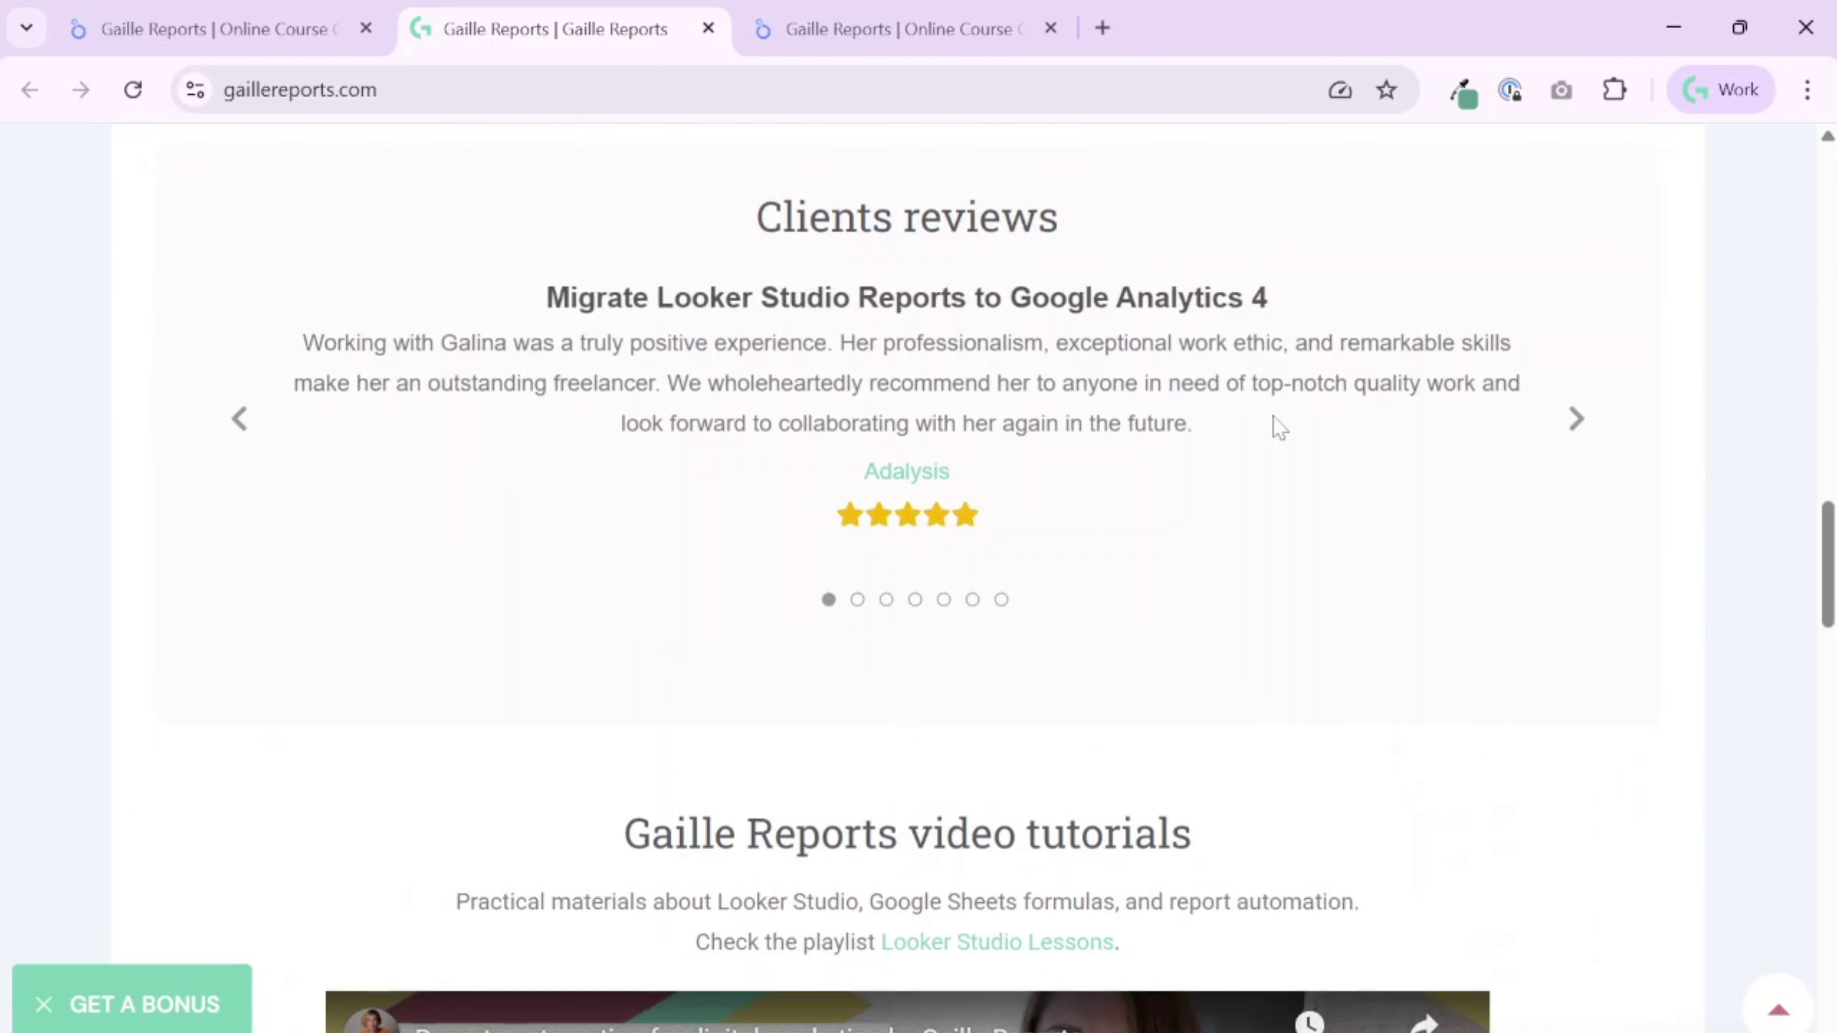
{"action": "scroll", "coordinate": [1276, 427], "scroll_direction": "up", "scroll_amount": 20}
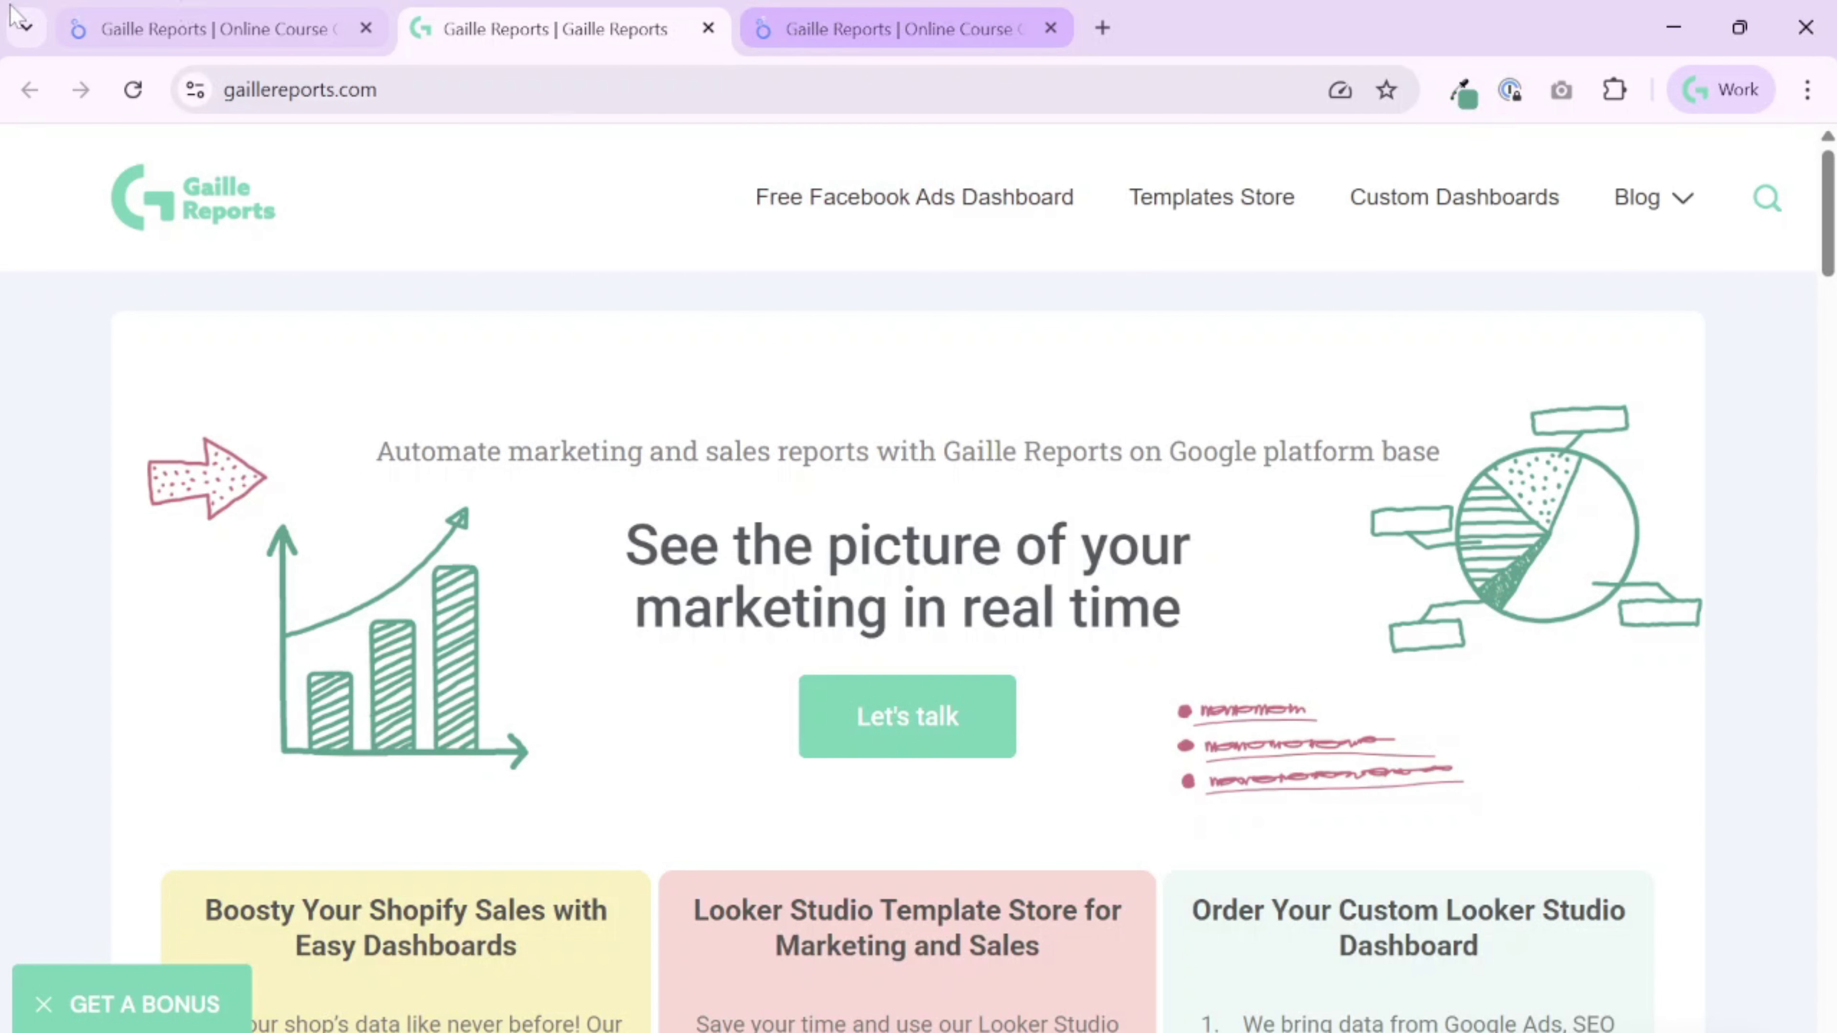
Step: Switch to the "Online Course GA4 - 2025 - working" report, open it for editing and select the KPIs by Channel table
{"action": "left_click", "coordinate": [125, 26]}
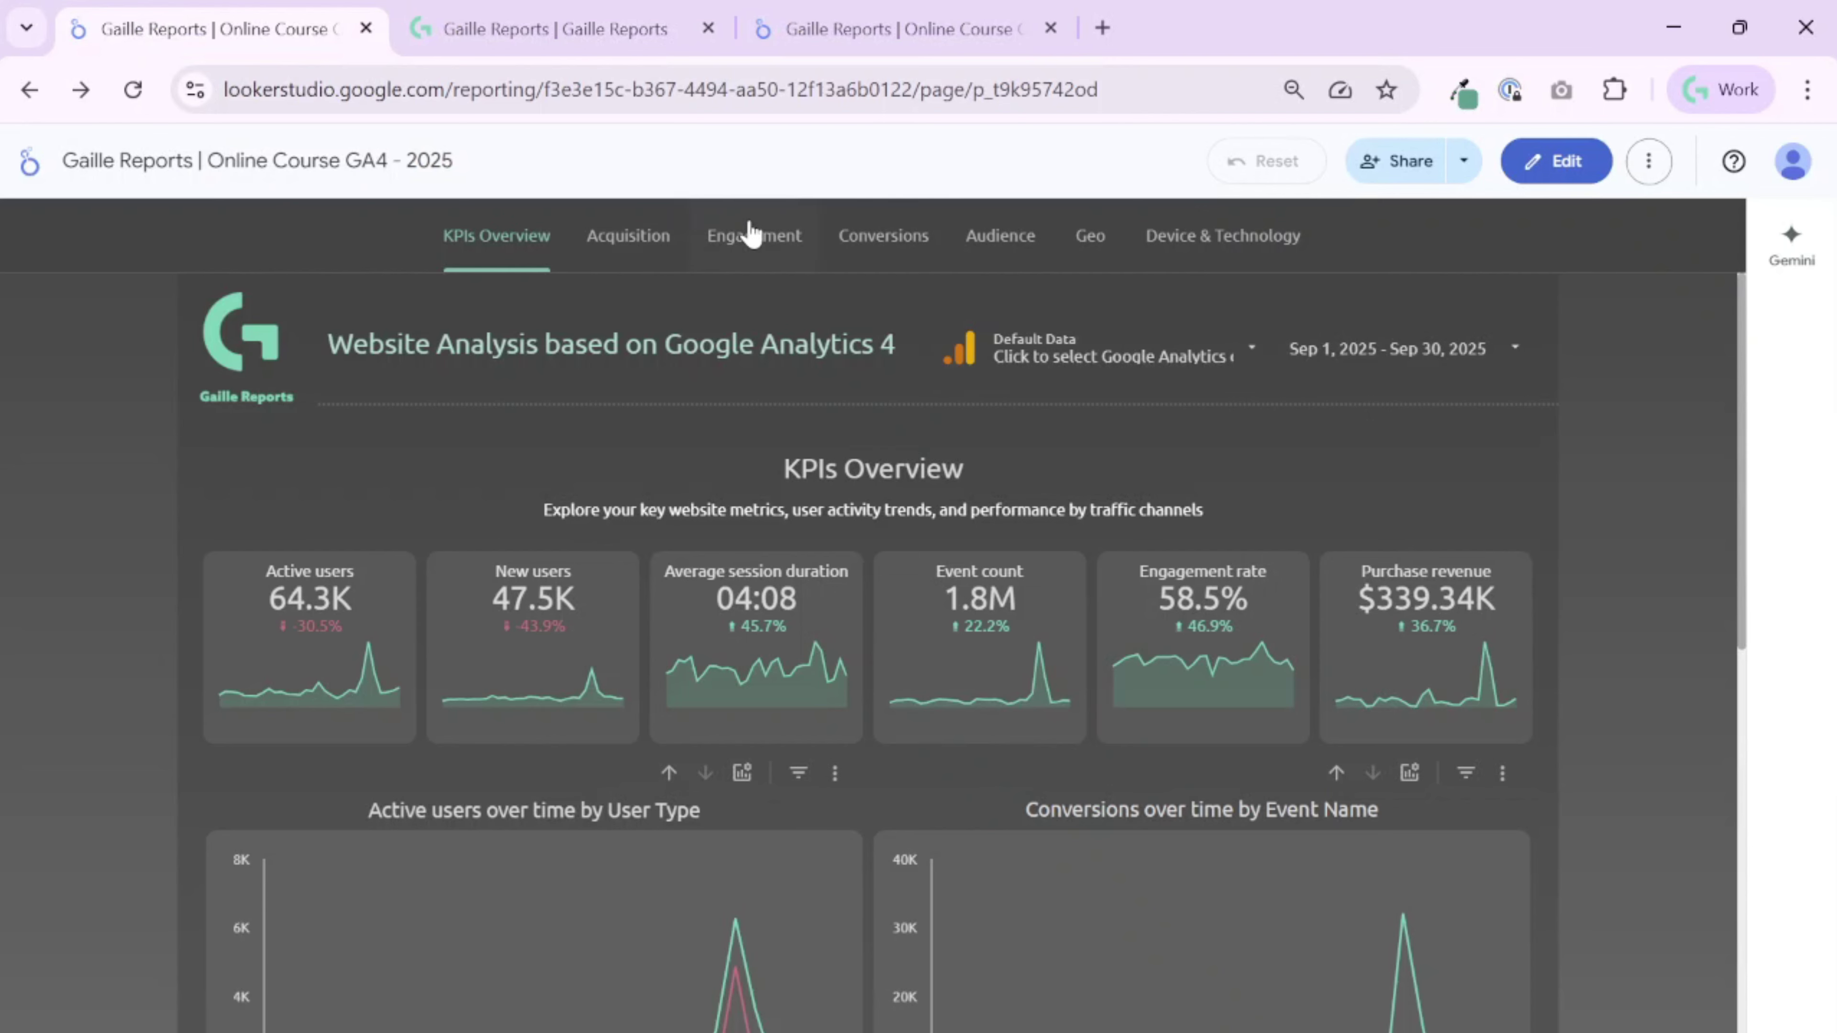
{"action": "left_click", "coordinate": [897, 29]}
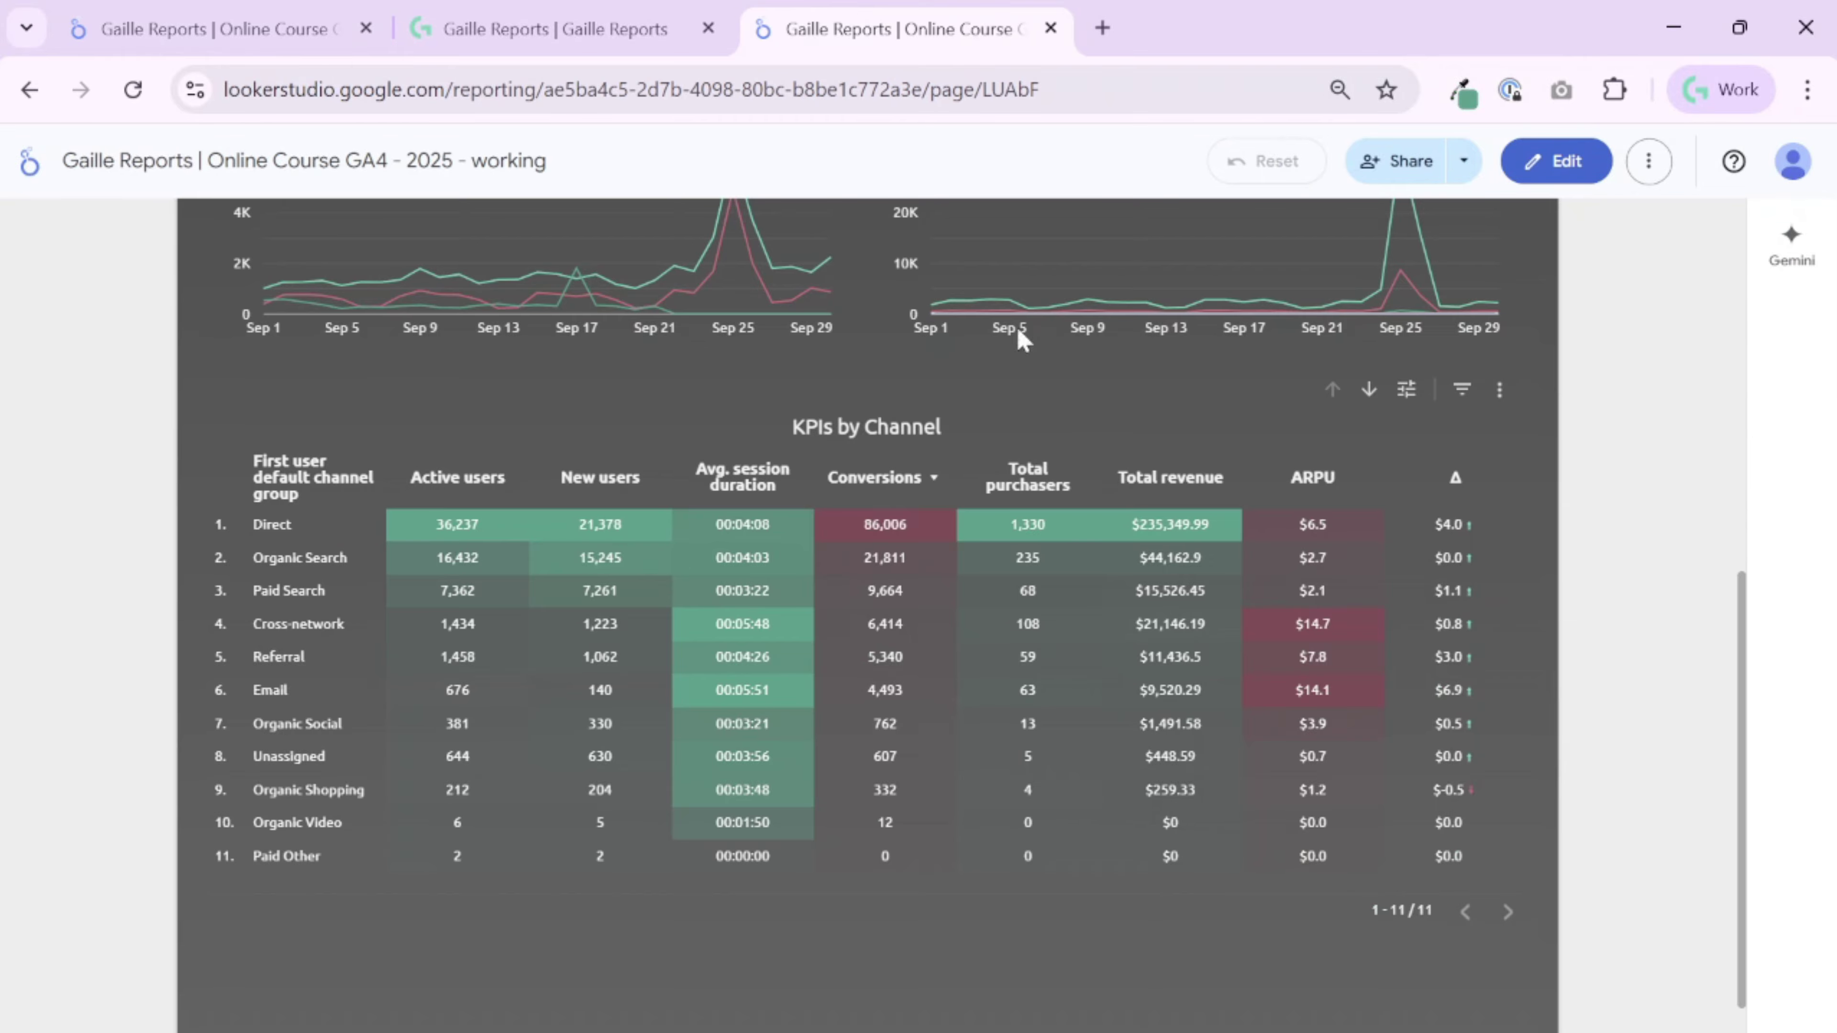
{"action": "scroll", "coordinate": [1218, 492], "scroll_direction": "up", "scroll_amount": 10}
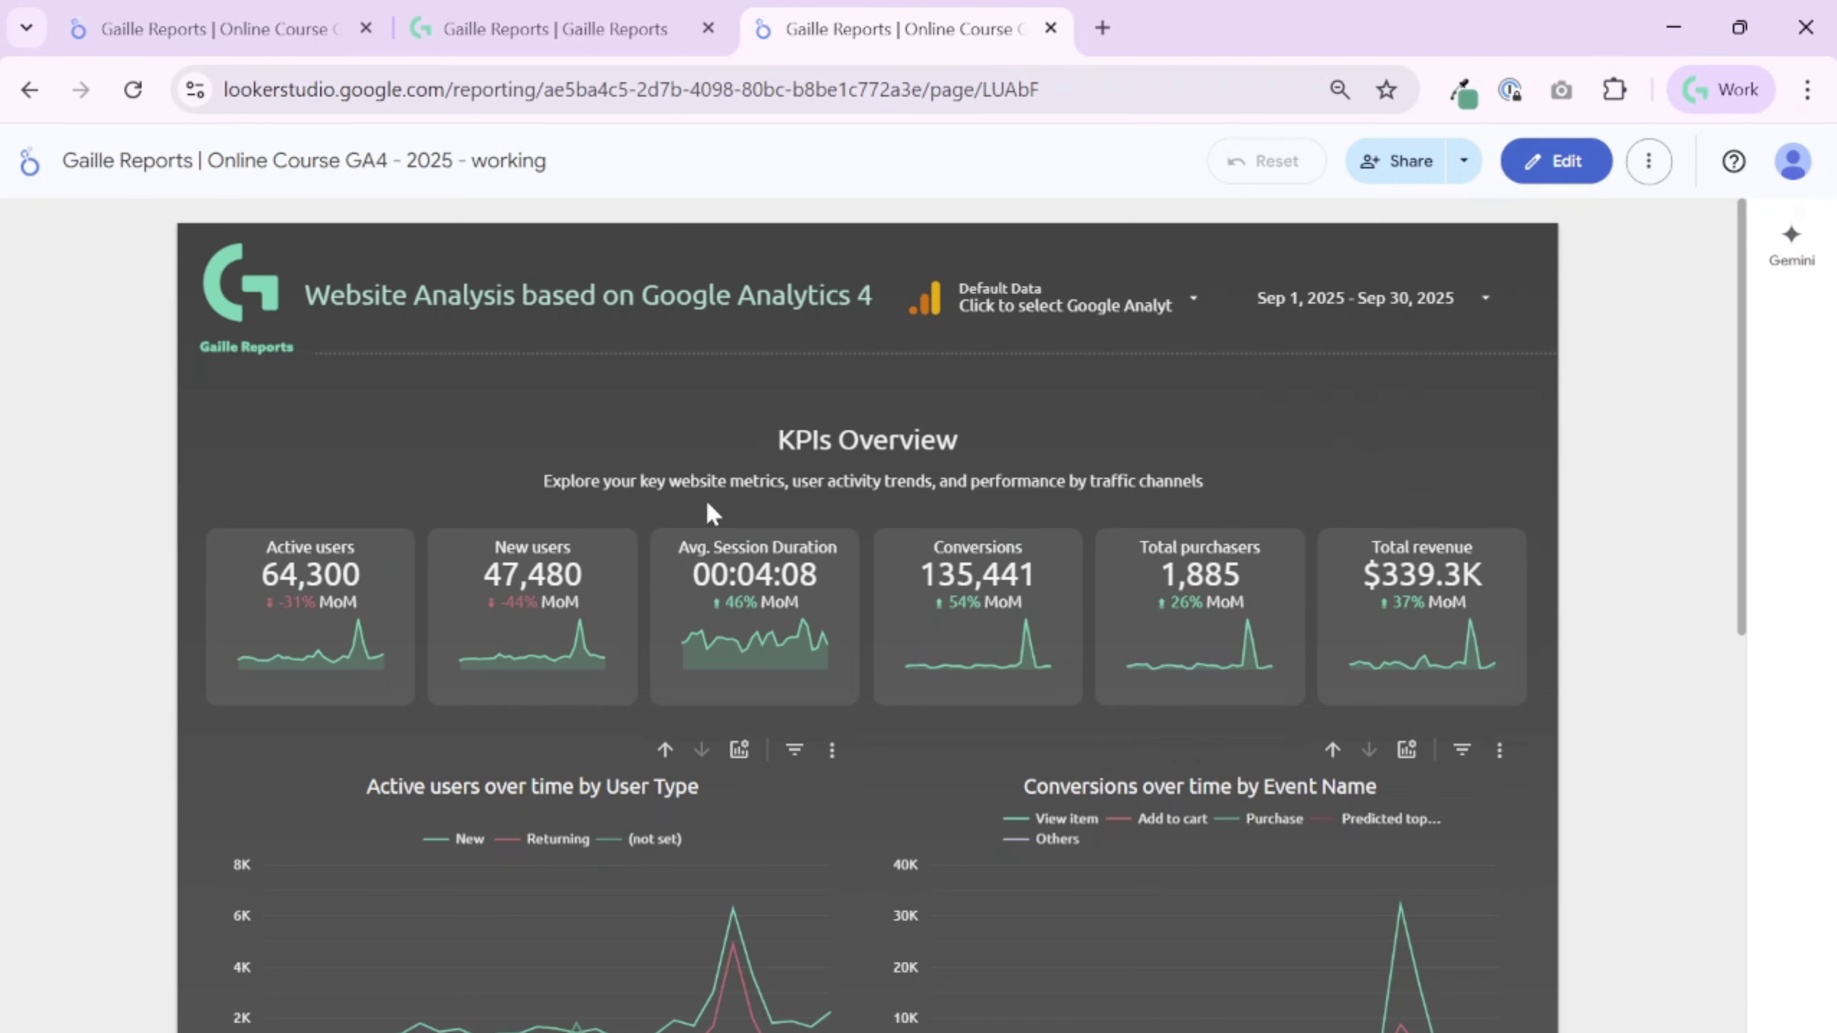
{"action": "left_click", "coordinate": [1554, 162]}
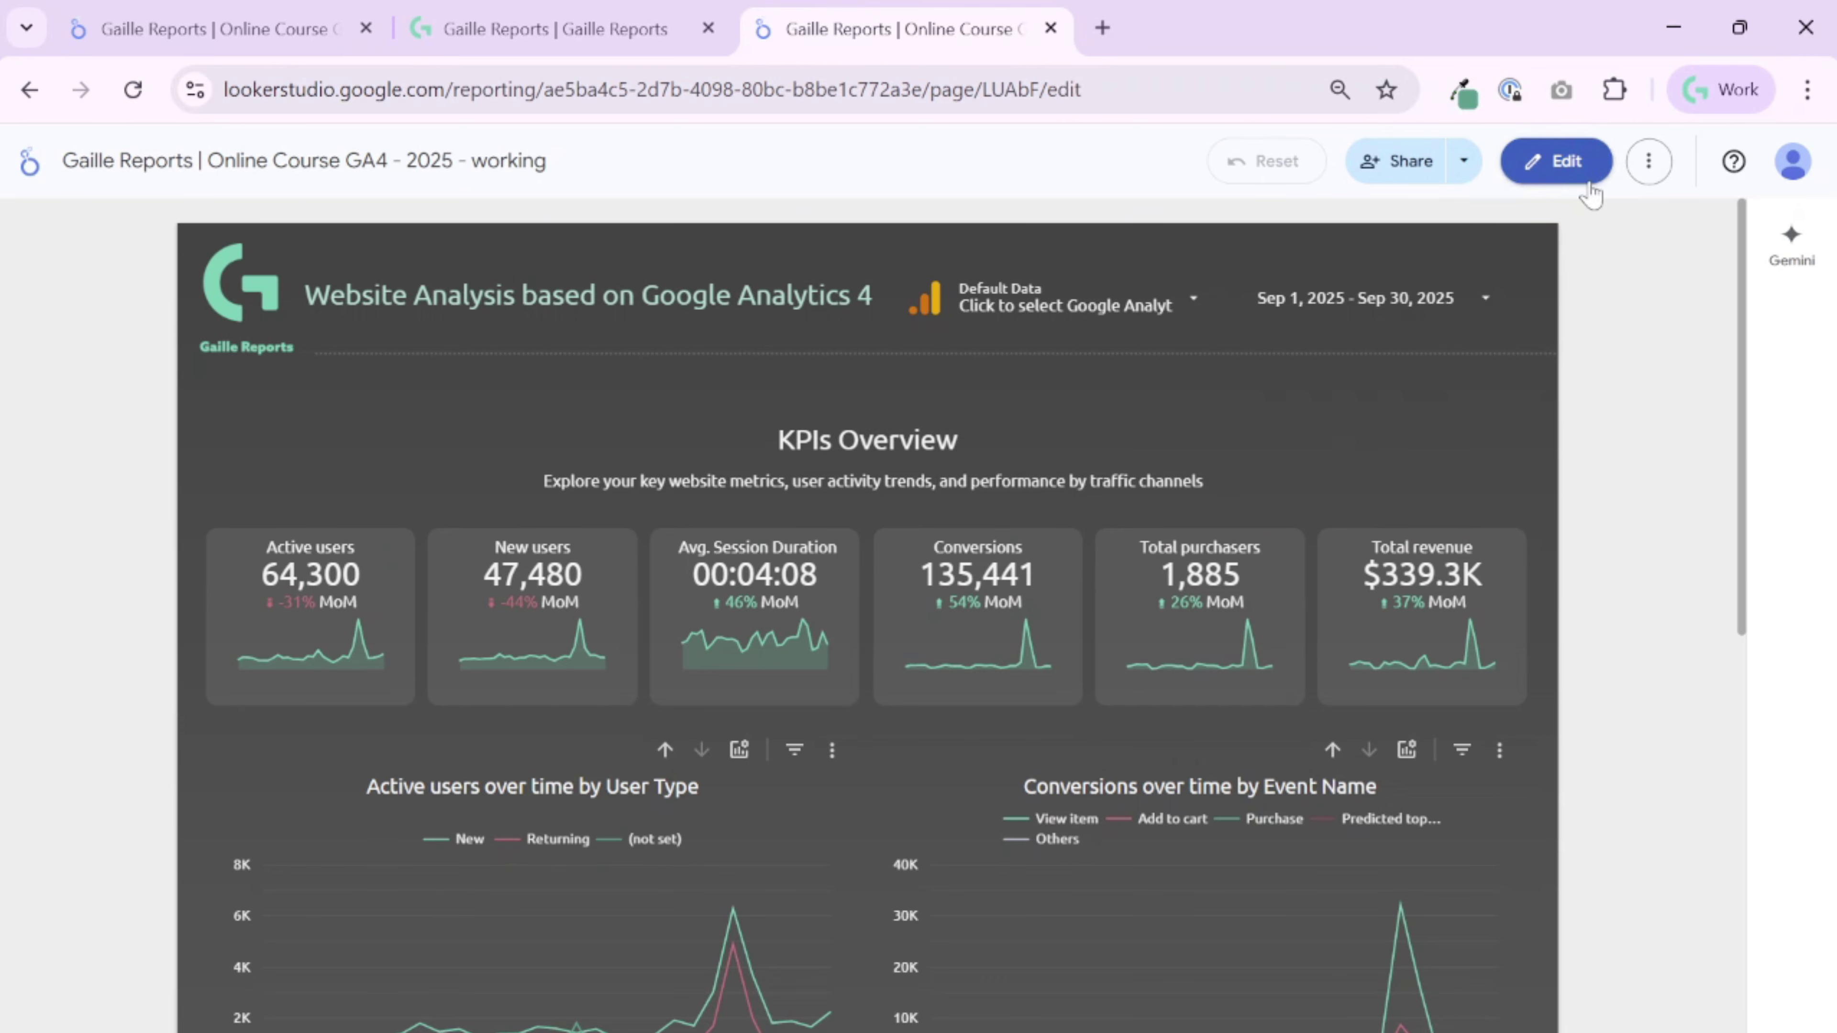
{"action": "scroll", "coordinate": [1448, 519], "scroll_direction": "down", "scroll_amount": 10}
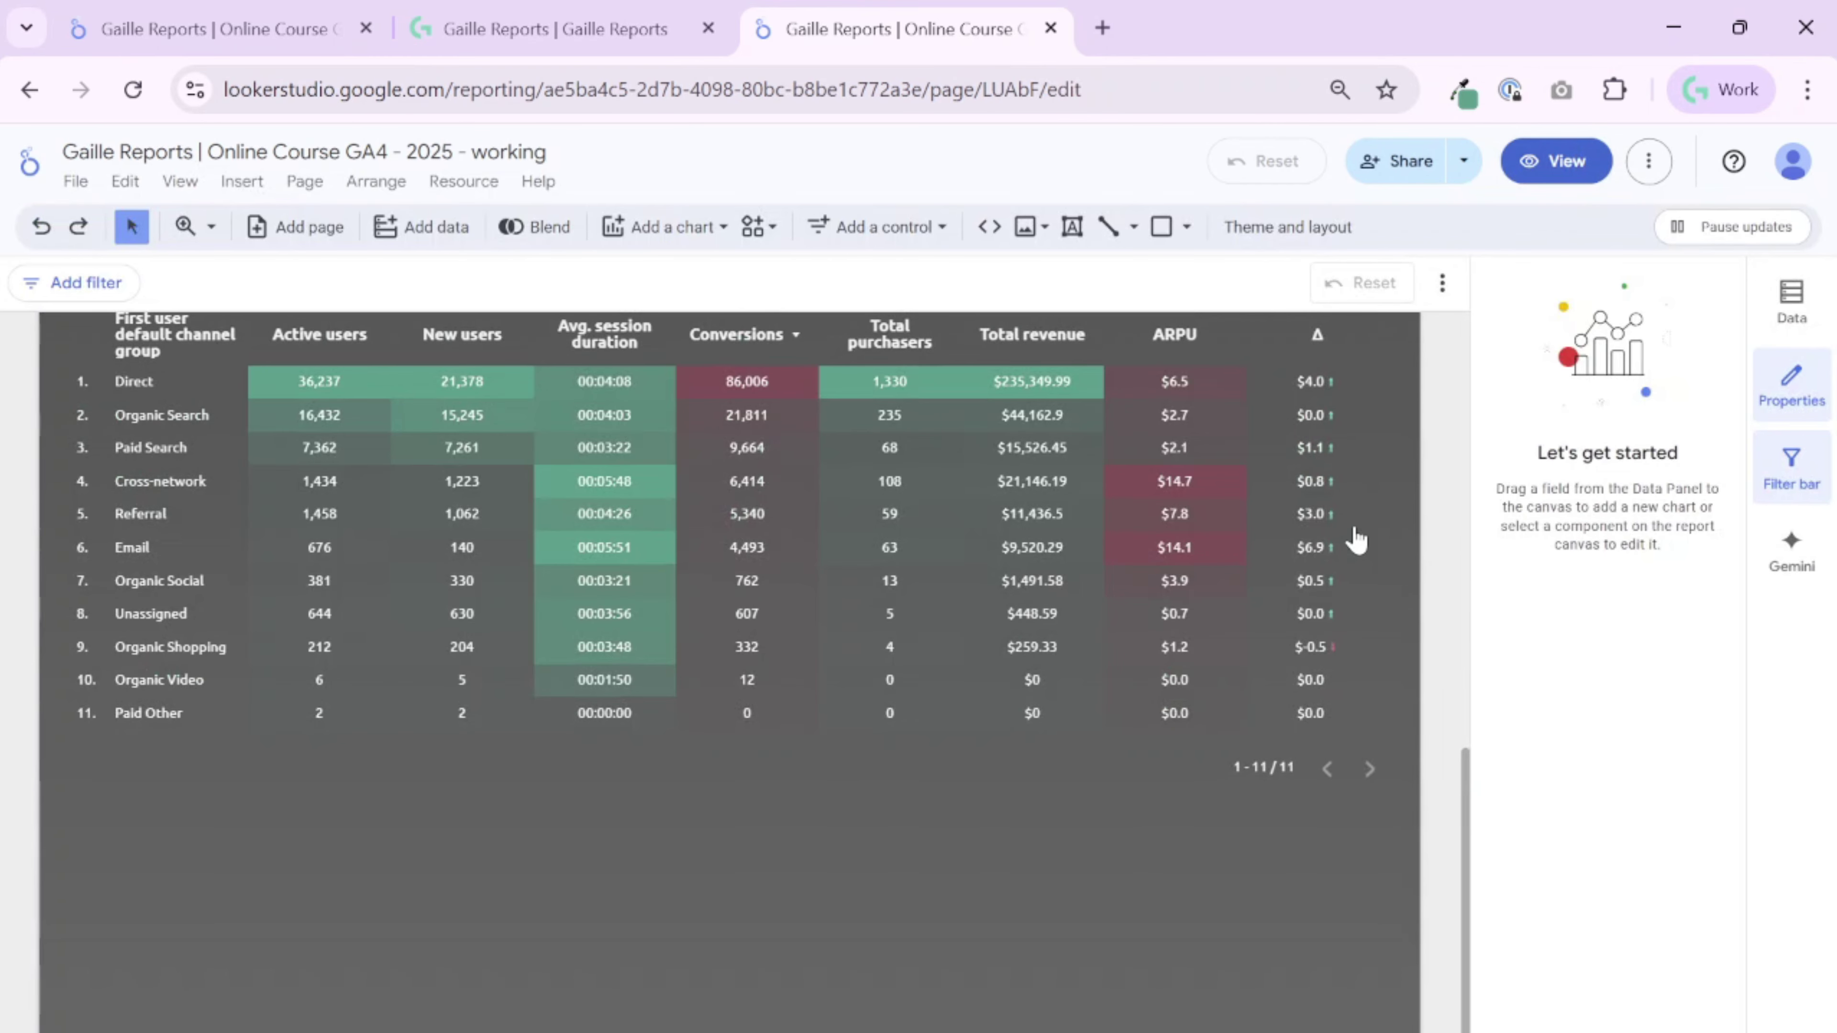
{"action": "left_click", "coordinate": [1152, 514]}
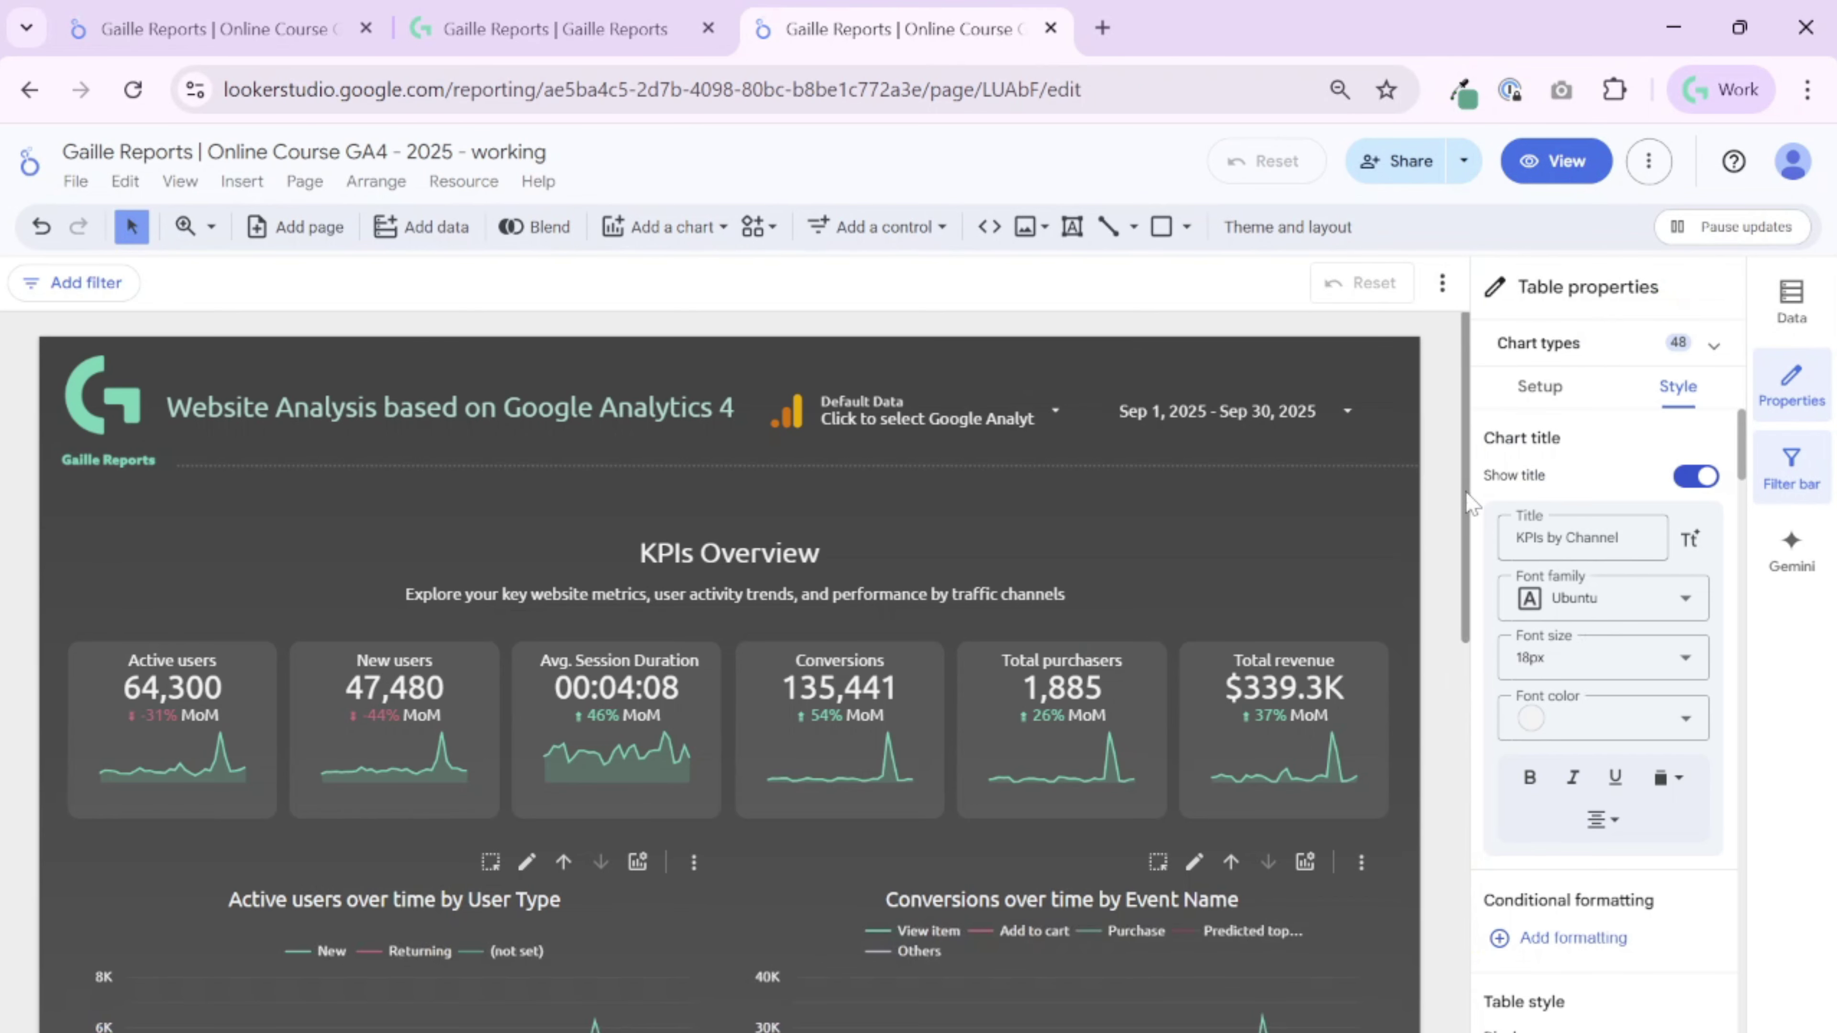
Step: Start a new conditional formatting rule for the KPIs by Channel table and enlarge the rule editor to show all its sections
{"action": "scroll", "coordinate": [1446, 564], "scroll_direction": "down", "scroll_amount": 10}
{"action": "scroll", "coordinate": [1458, 527], "scroll_direction": "down", "scroll_amount": 1}
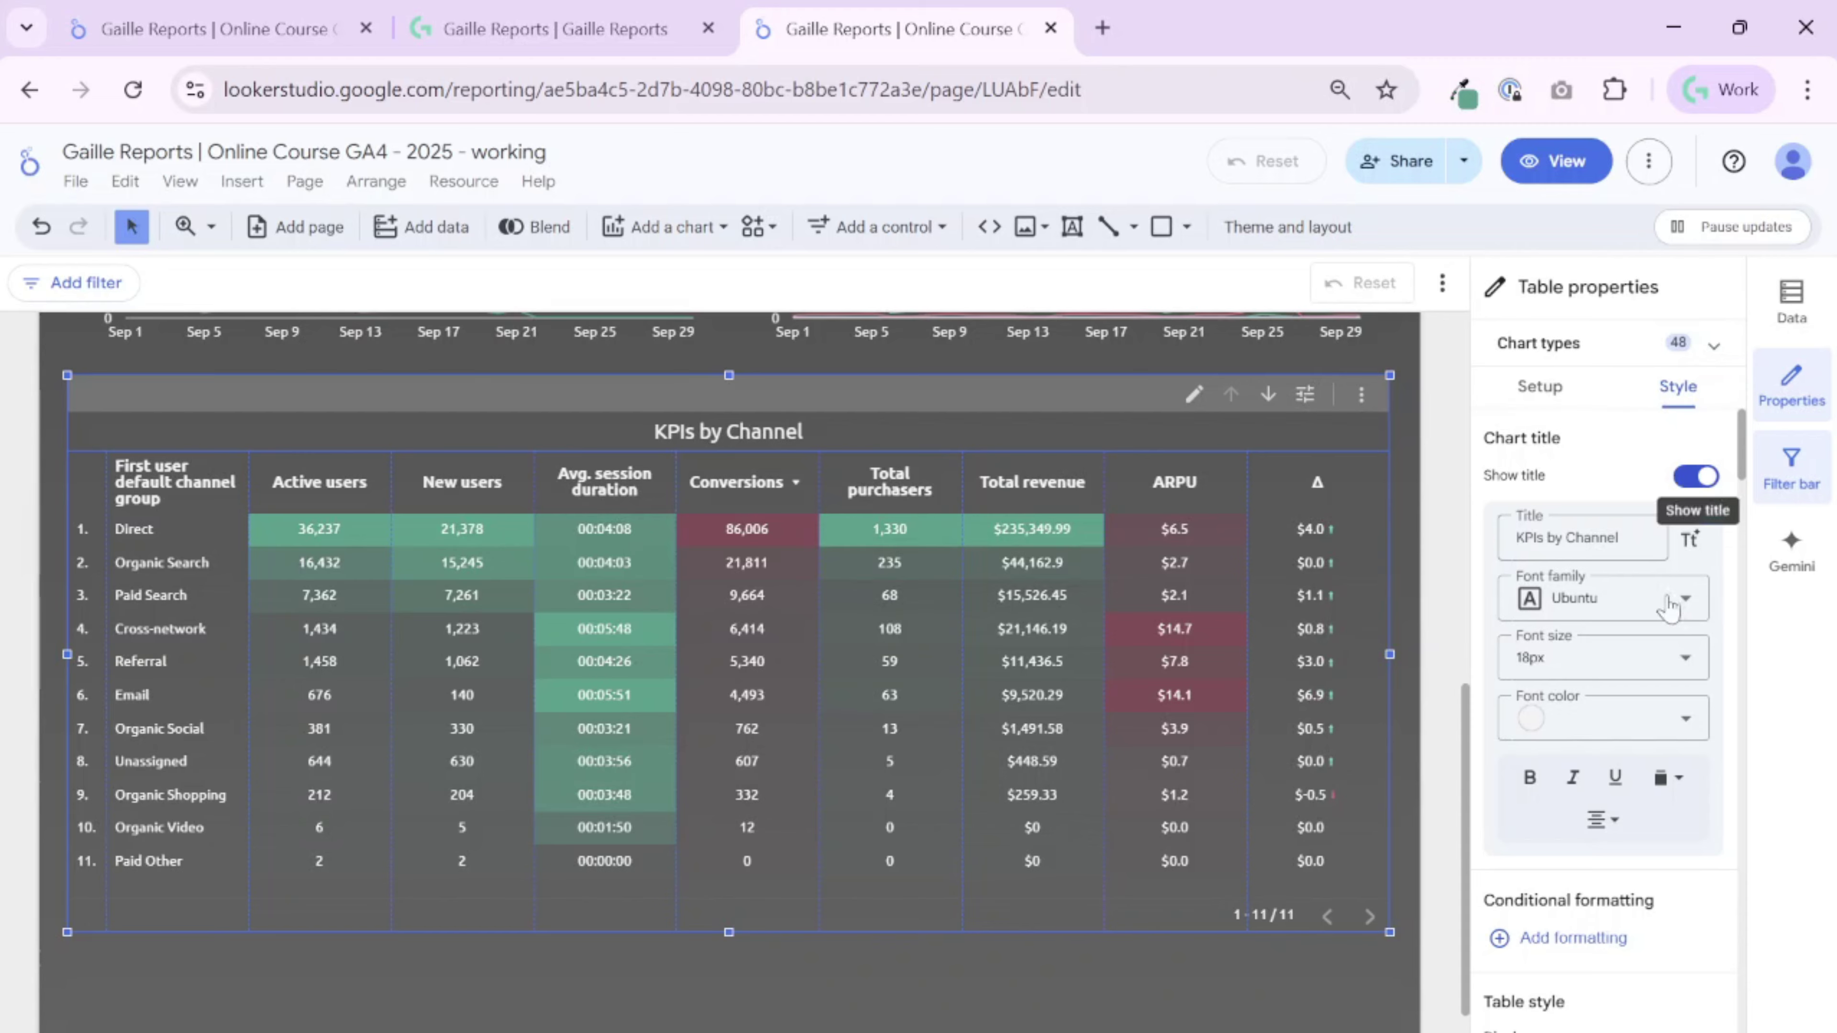
{"action": "scroll", "coordinate": [1673, 607], "scroll_direction": "down", "scroll_amount": 4}
{"action": "triple_click", "coordinate": [1648, 613]}
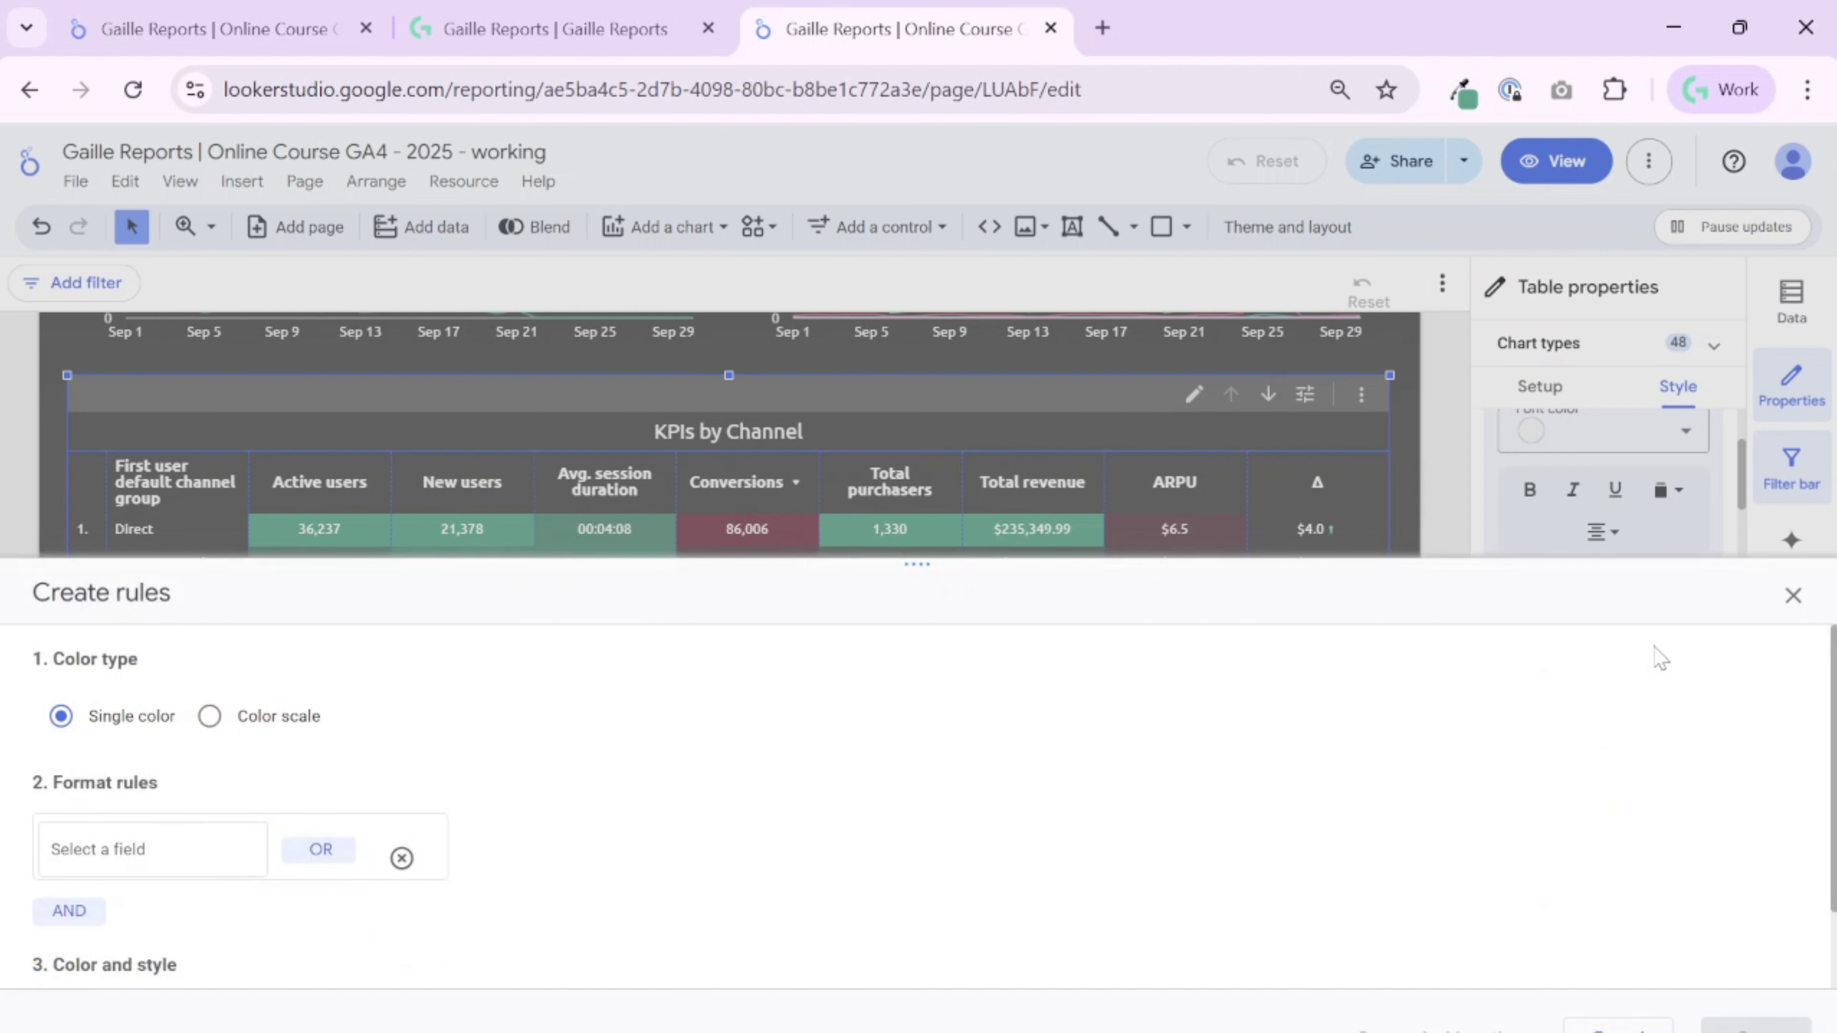
{"action": "left_click", "coordinate": [1790, 594]}
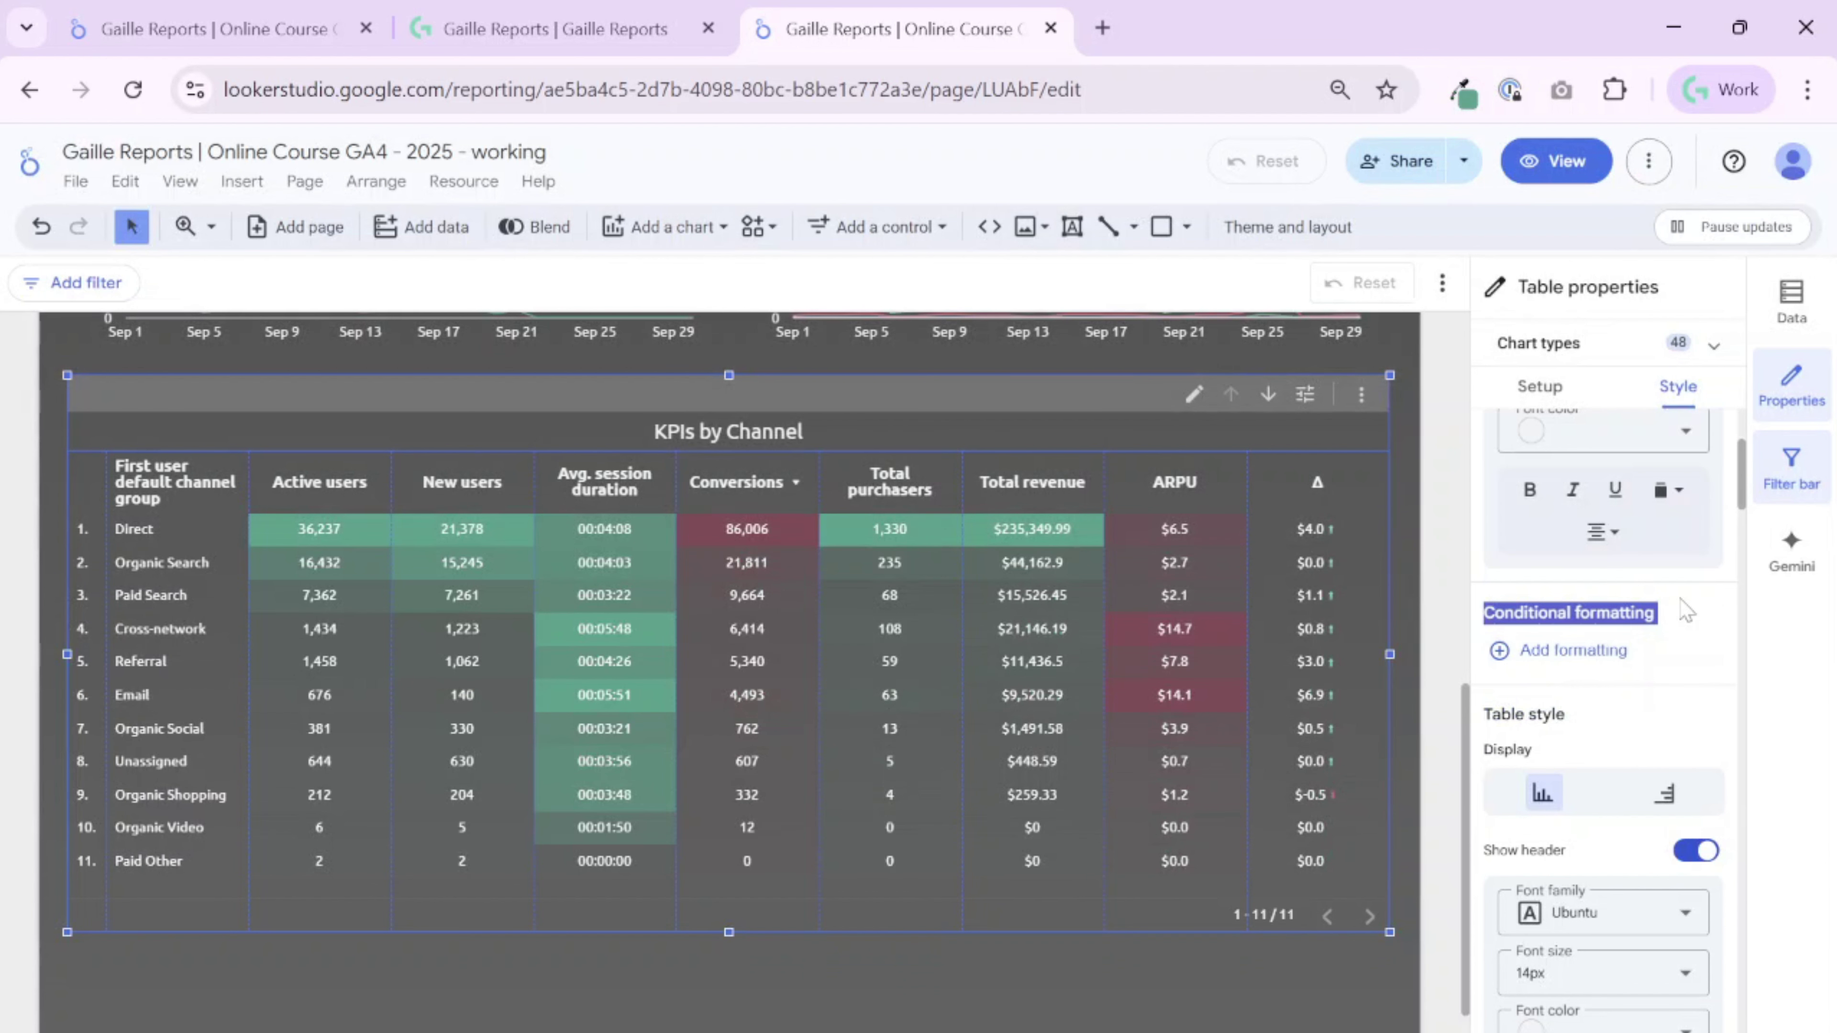
{"action": "left_click", "coordinate": [1551, 649]}
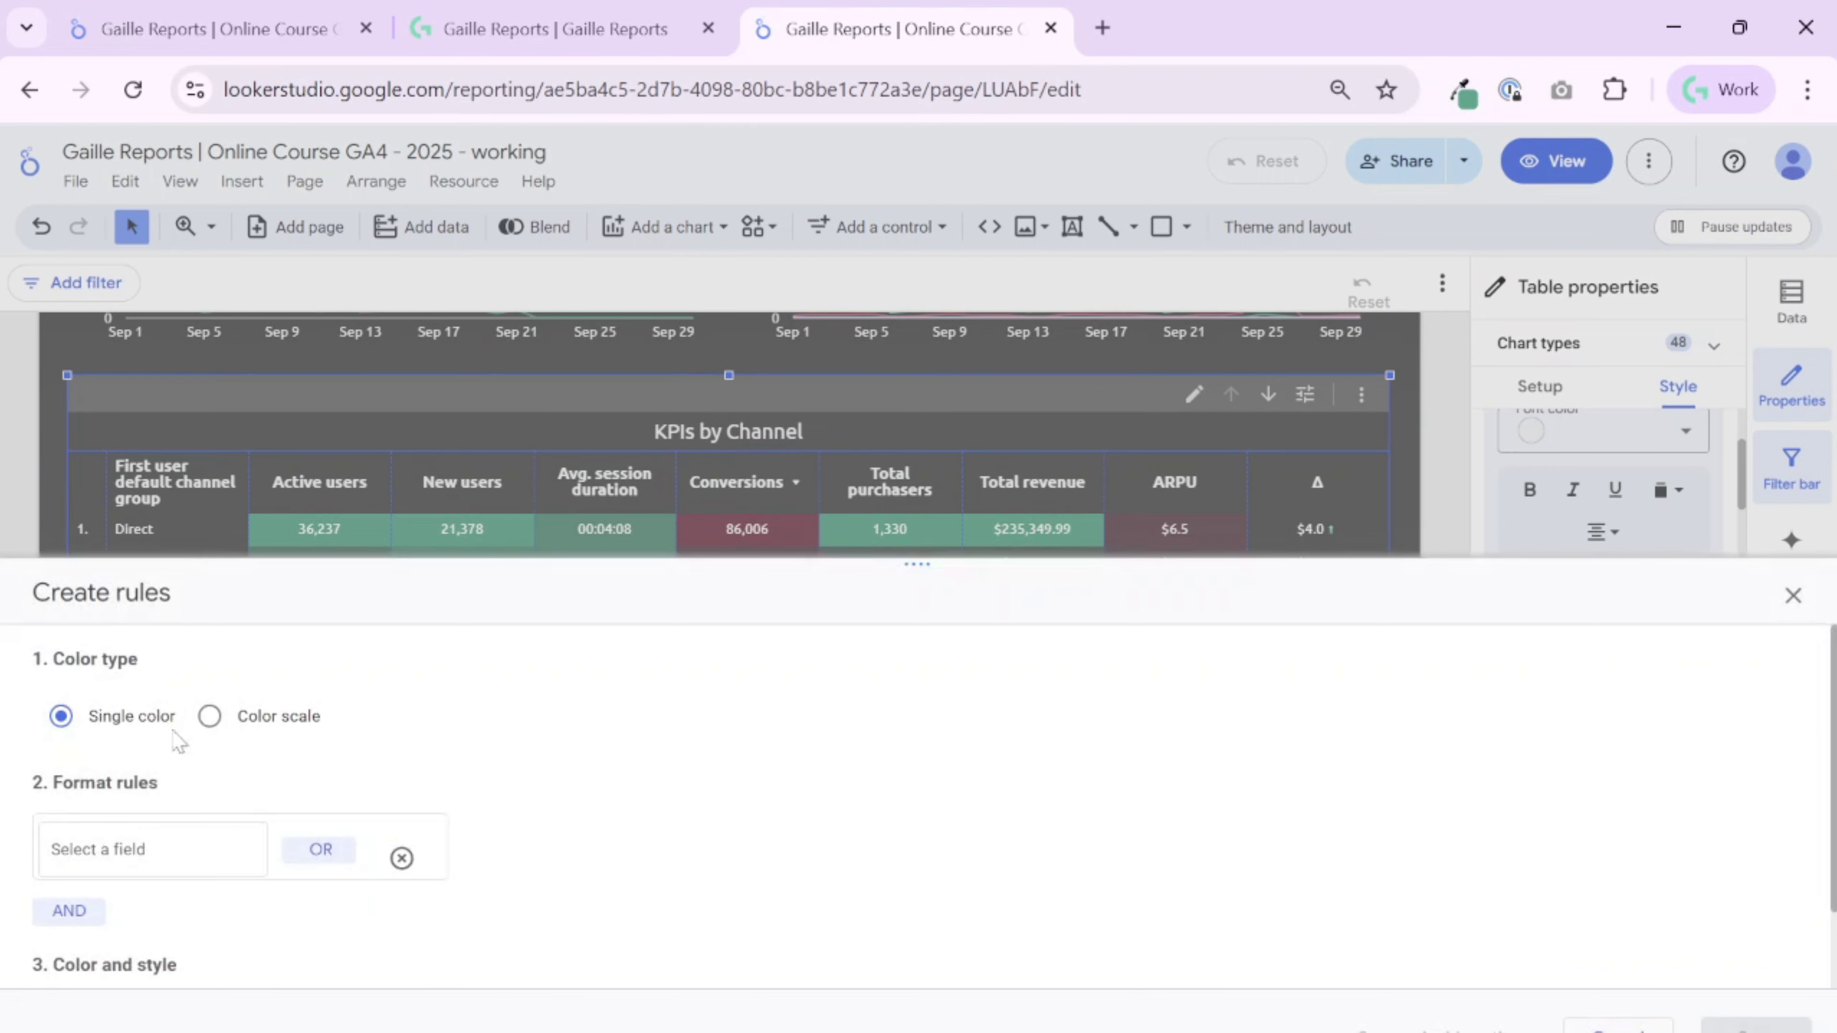
{"action": "left_click_drag", "start_coordinate": [915, 563], "coordinate": [904, 412]}
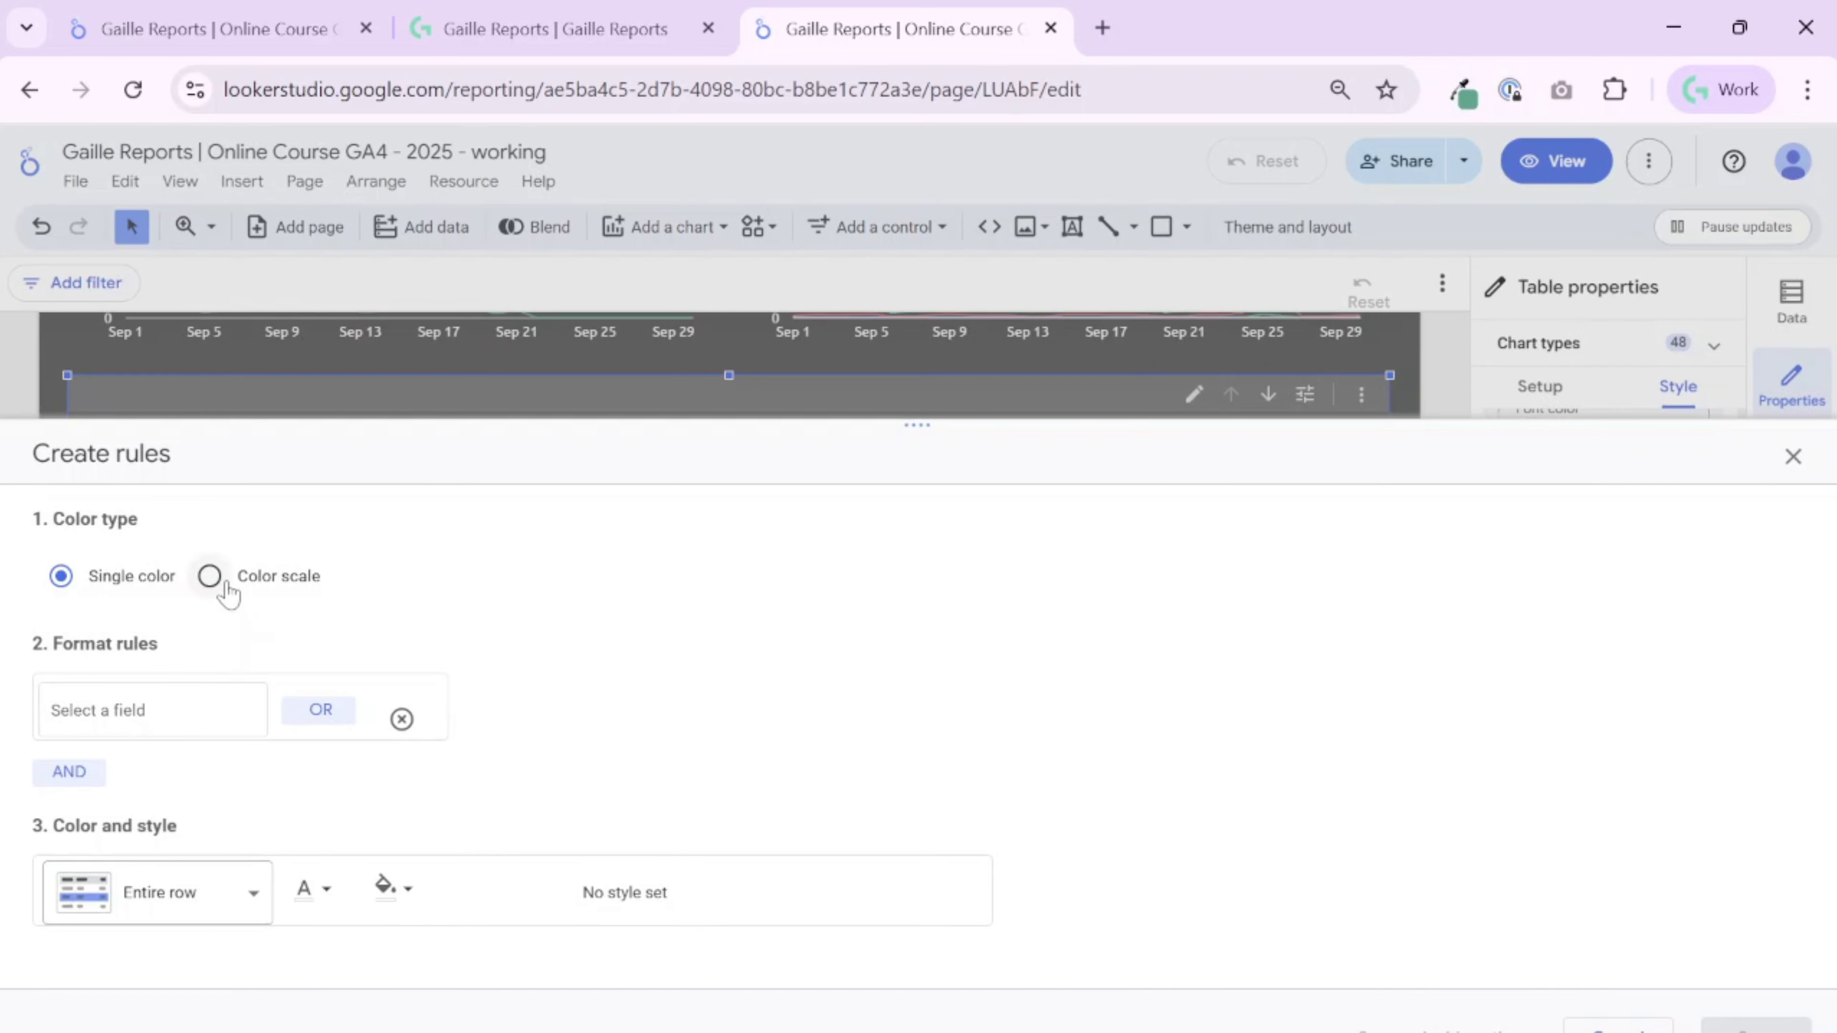
Step: Try Active users as the format rule's field and review the available conditions against the table's columns
{"action": "left_click", "coordinate": [186, 712]}
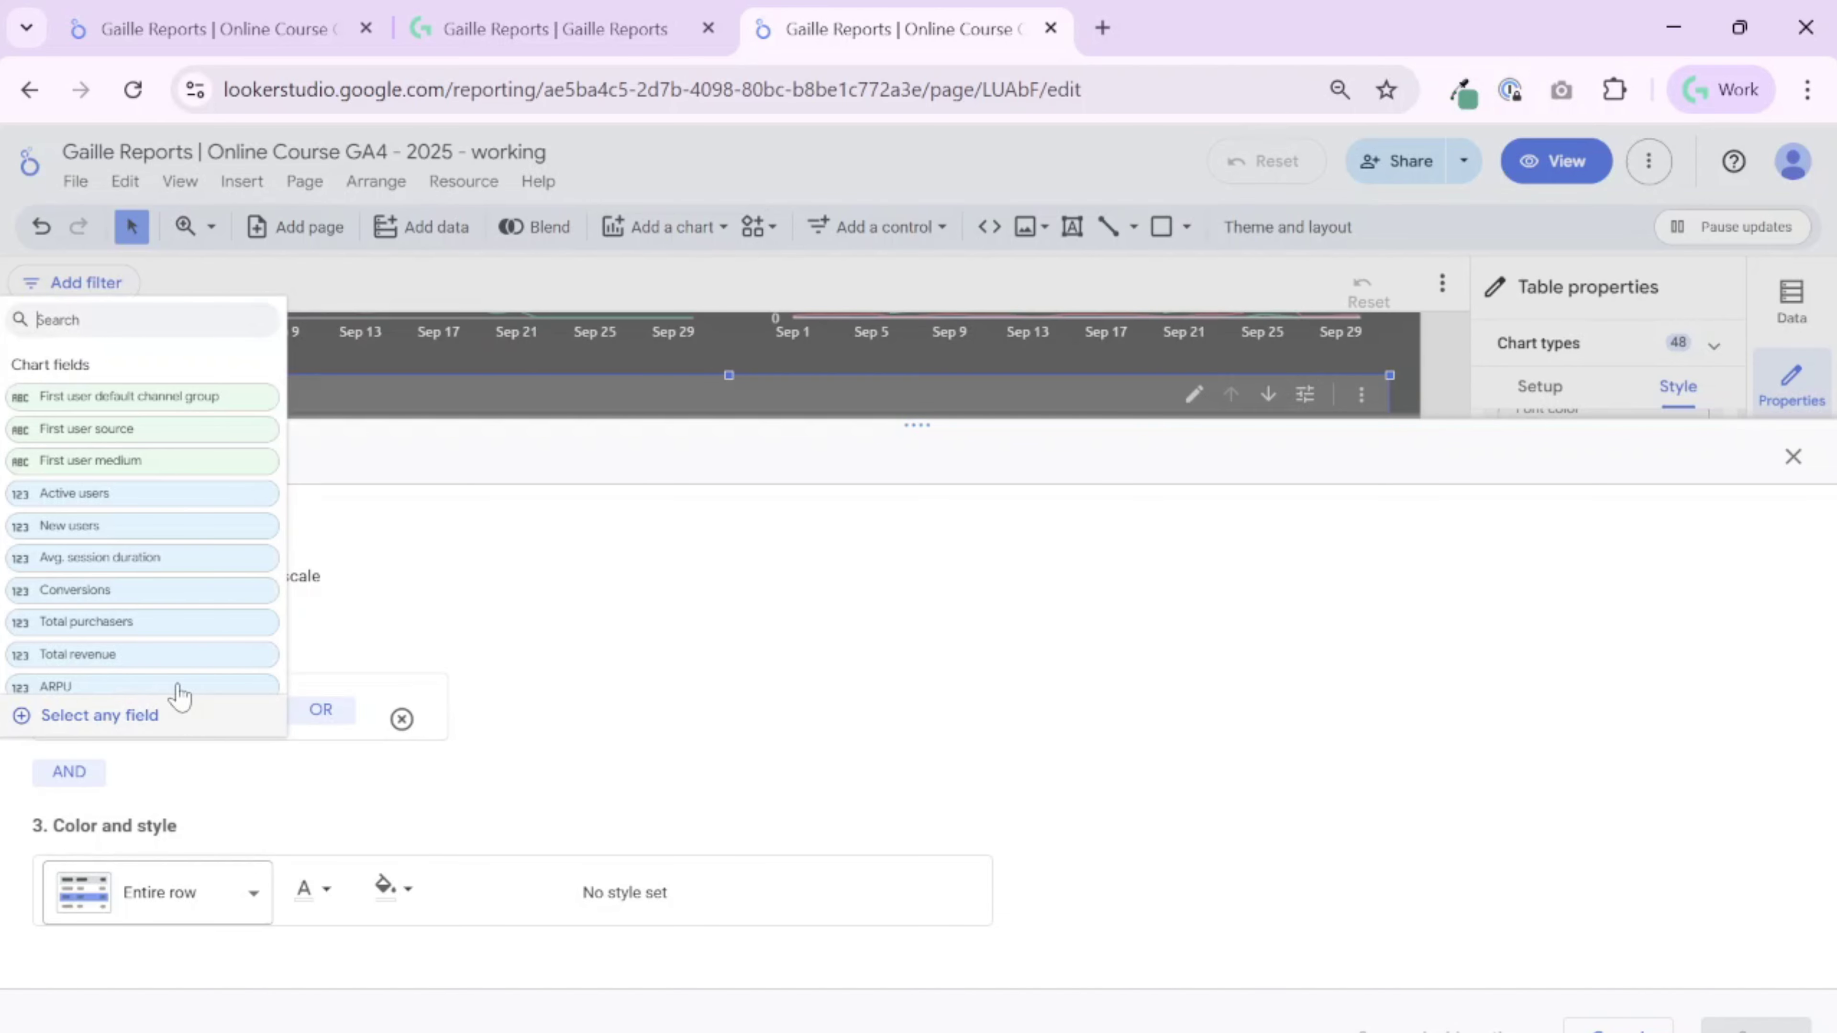
{"action": "left_click", "coordinate": [101, 494]}
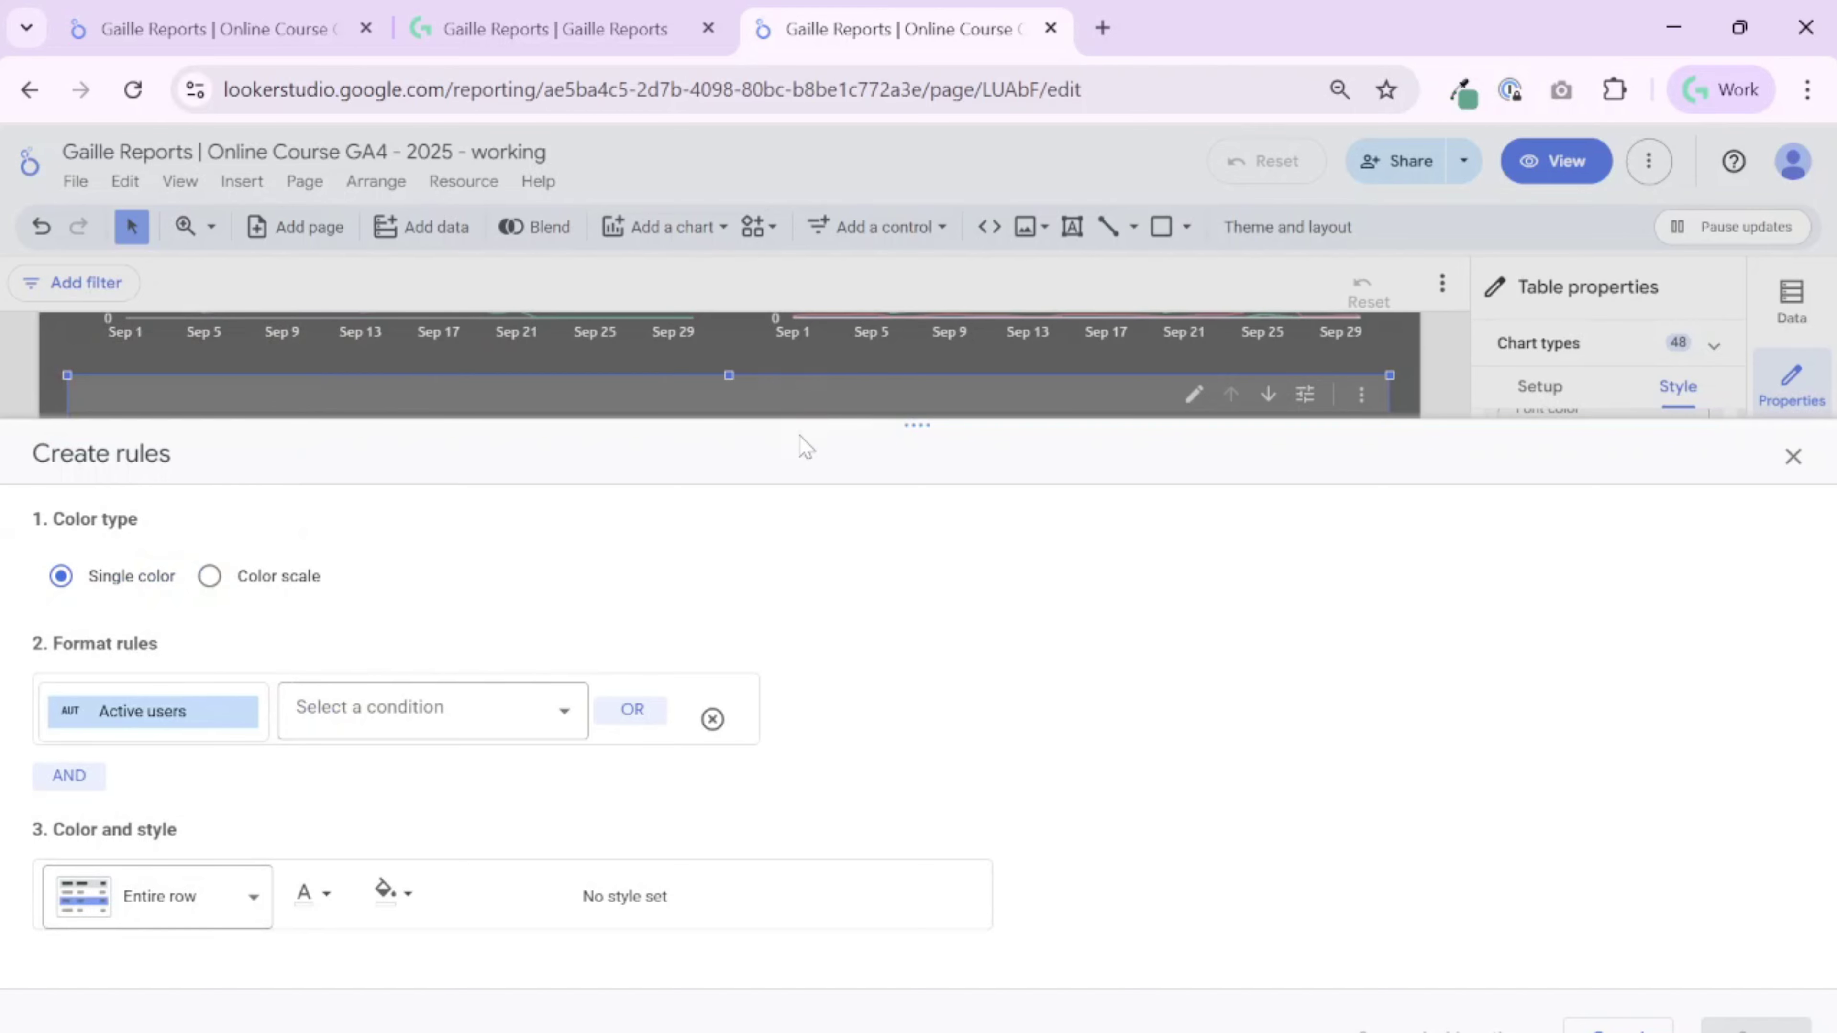
{"action": "left_click_drag", "start_coordinate": [915, 425], "coordinate": [861, 325]}
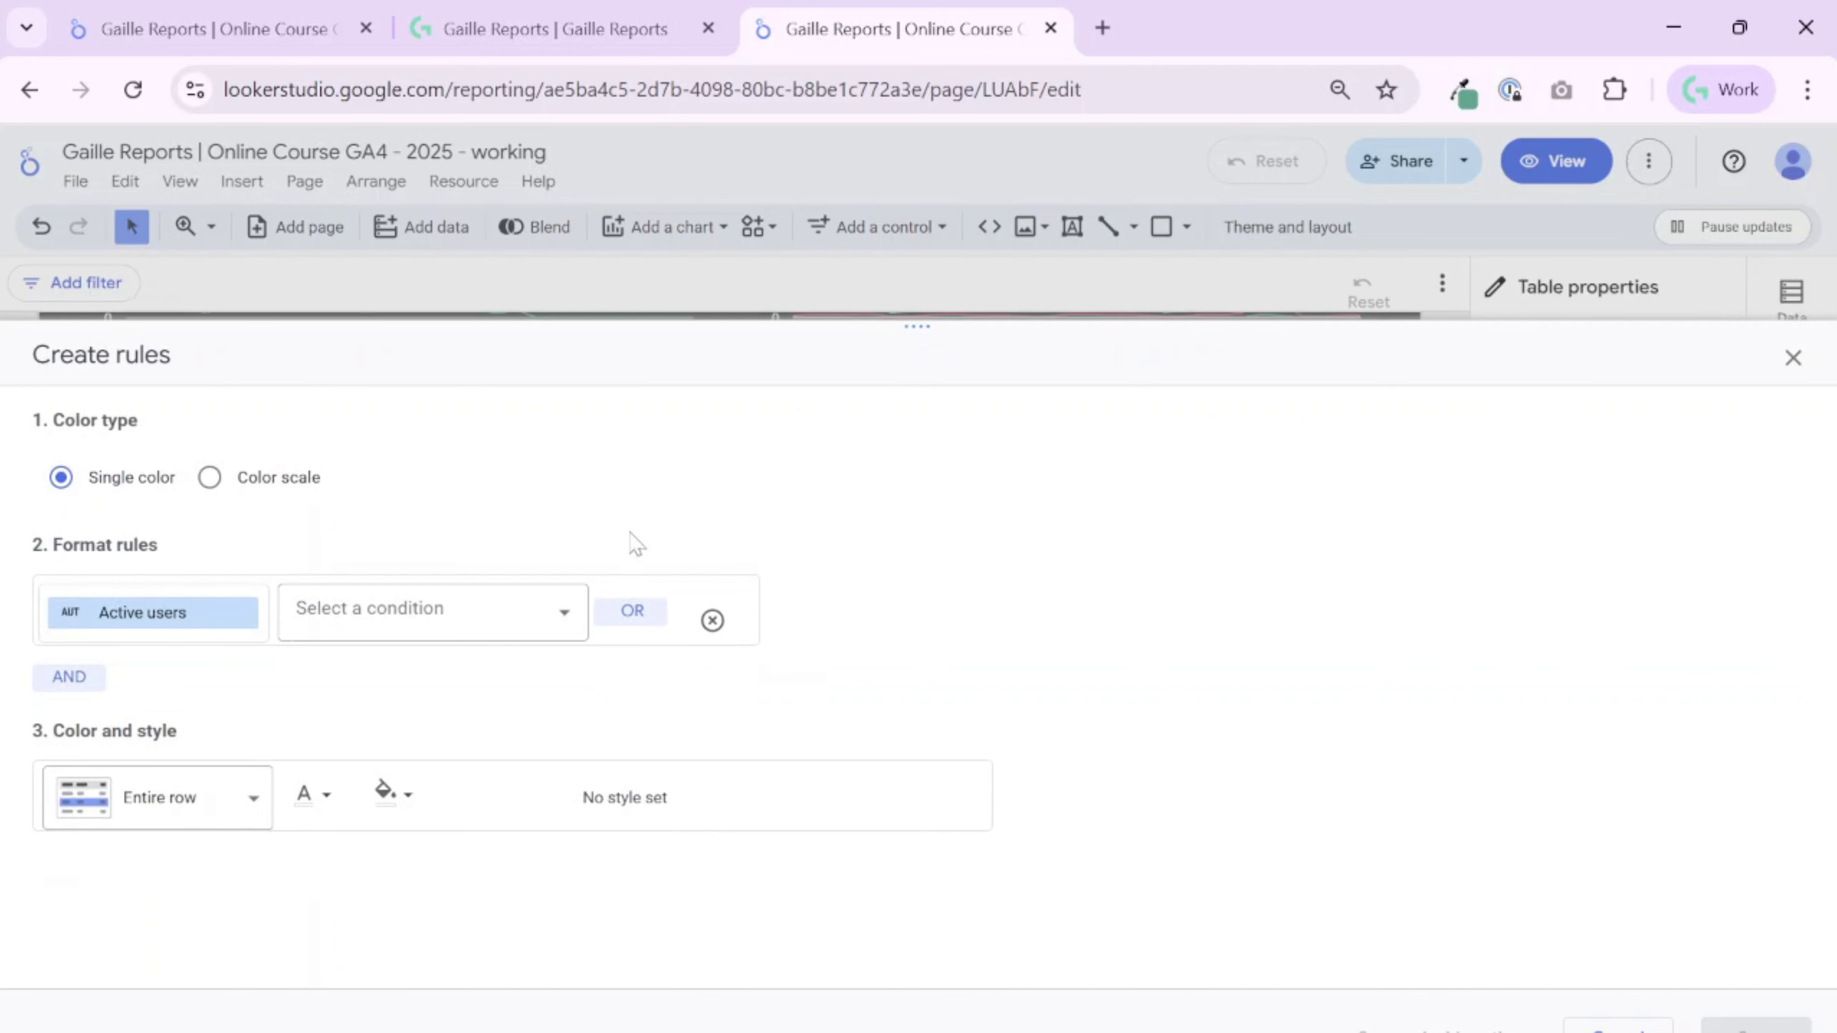
{"action": "left_click", "coordinate": [521, 628]}
{"action": "scroll", "coordinate": [405, 854], "scroll_direction": "down", "scroll_amount": 1}
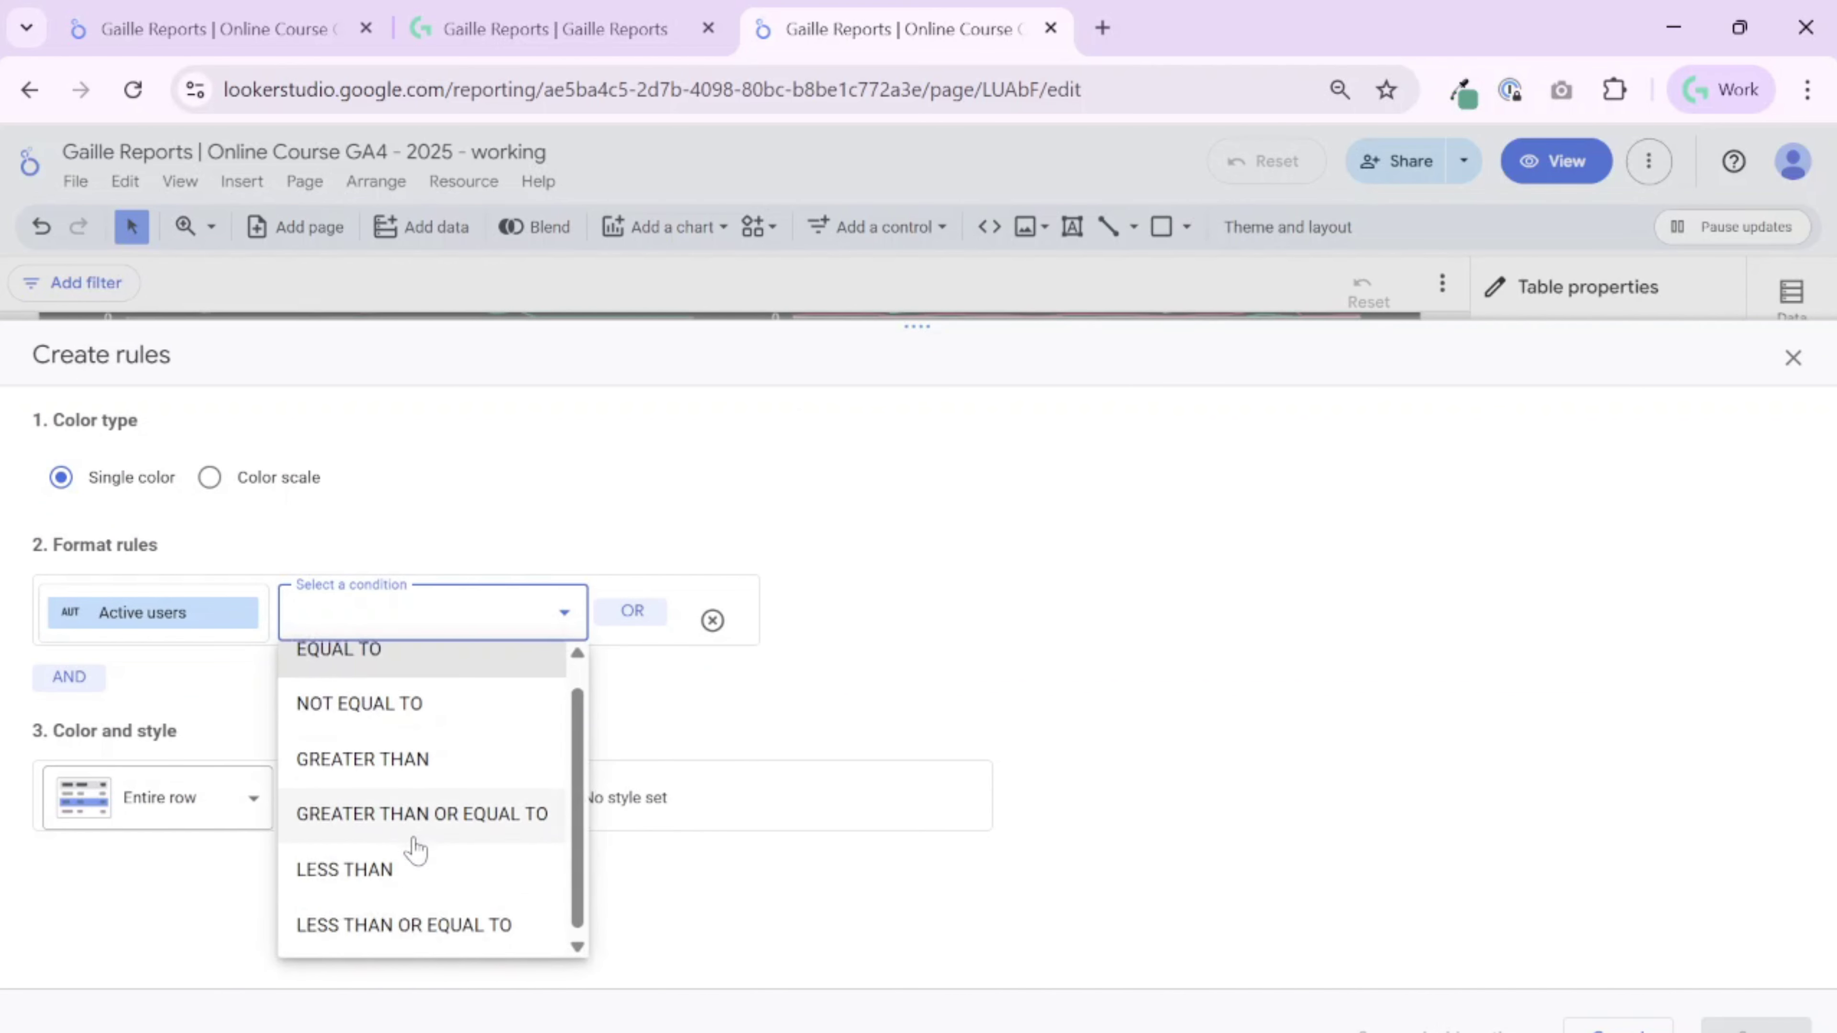
{"action": "scroll", "coordinate": [410, 796], "scroll_direction": "up", "scroll_amount": 1}
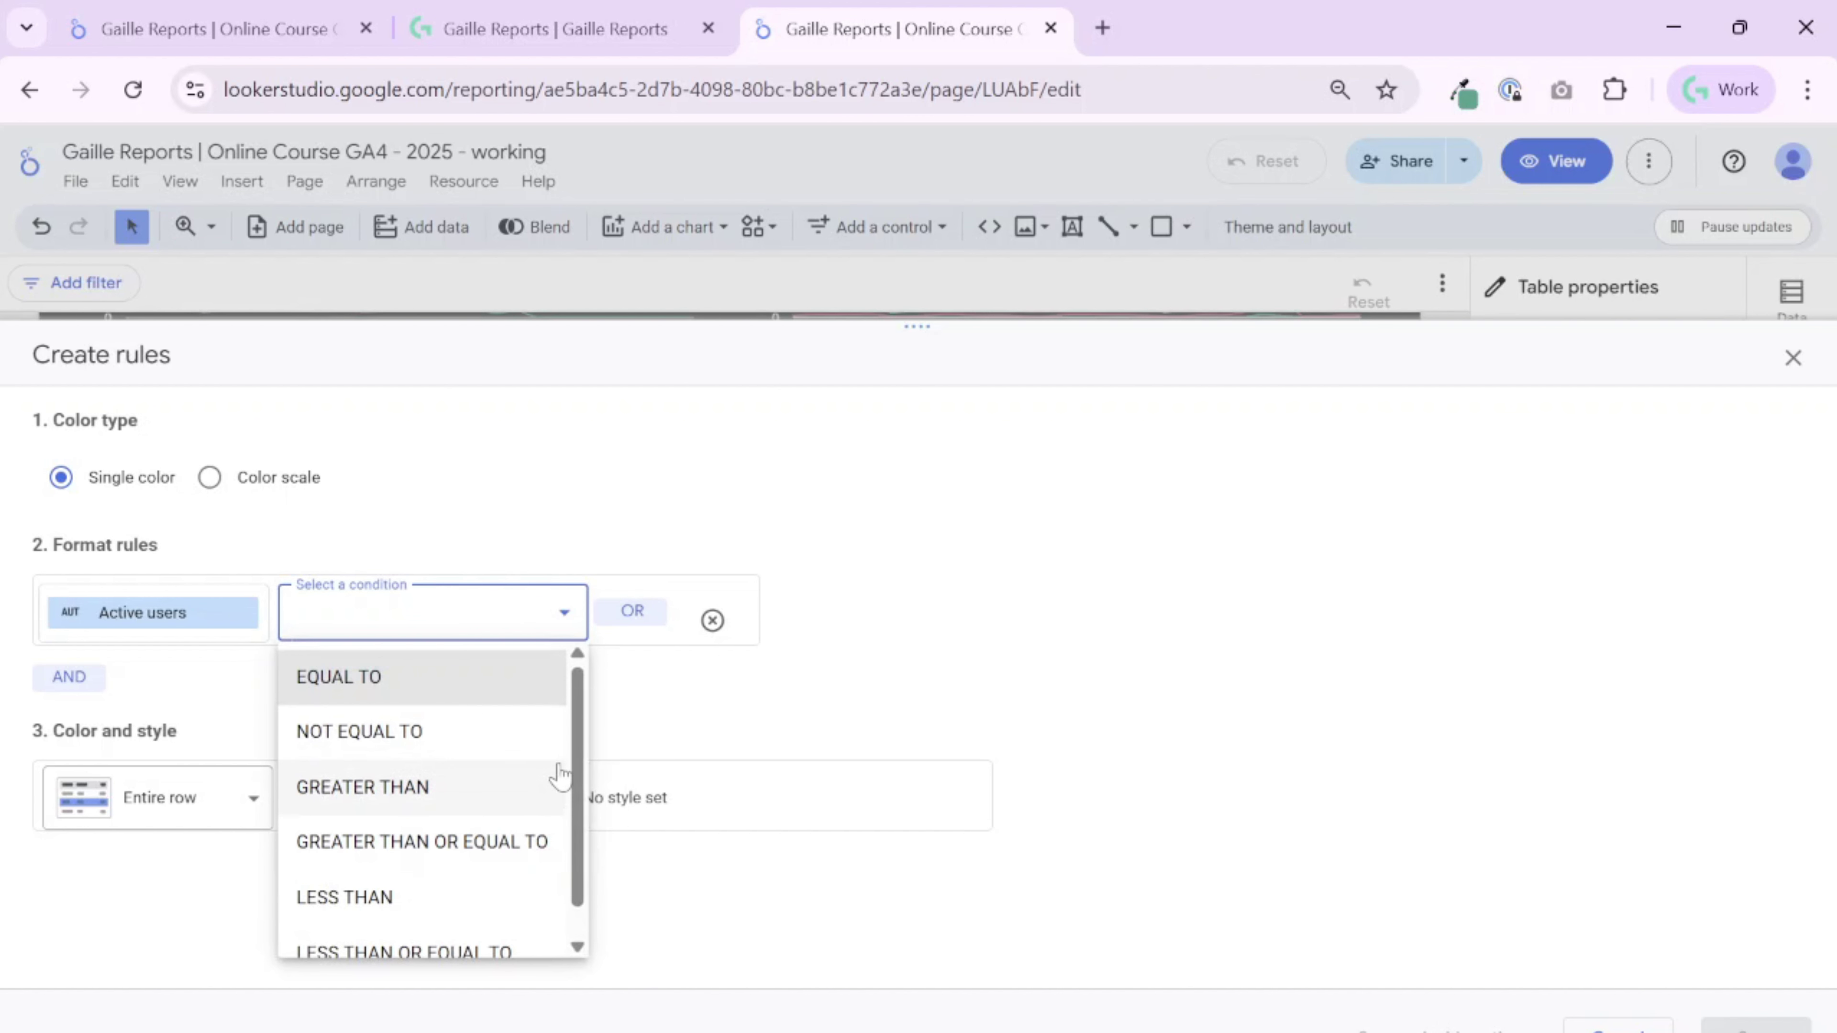
{"action": "left_click", "coordinate": [1086, 538]}
{"action": "left_click_drag", "start_coordinate": [932, 336], "coordinate": [955, 924]}
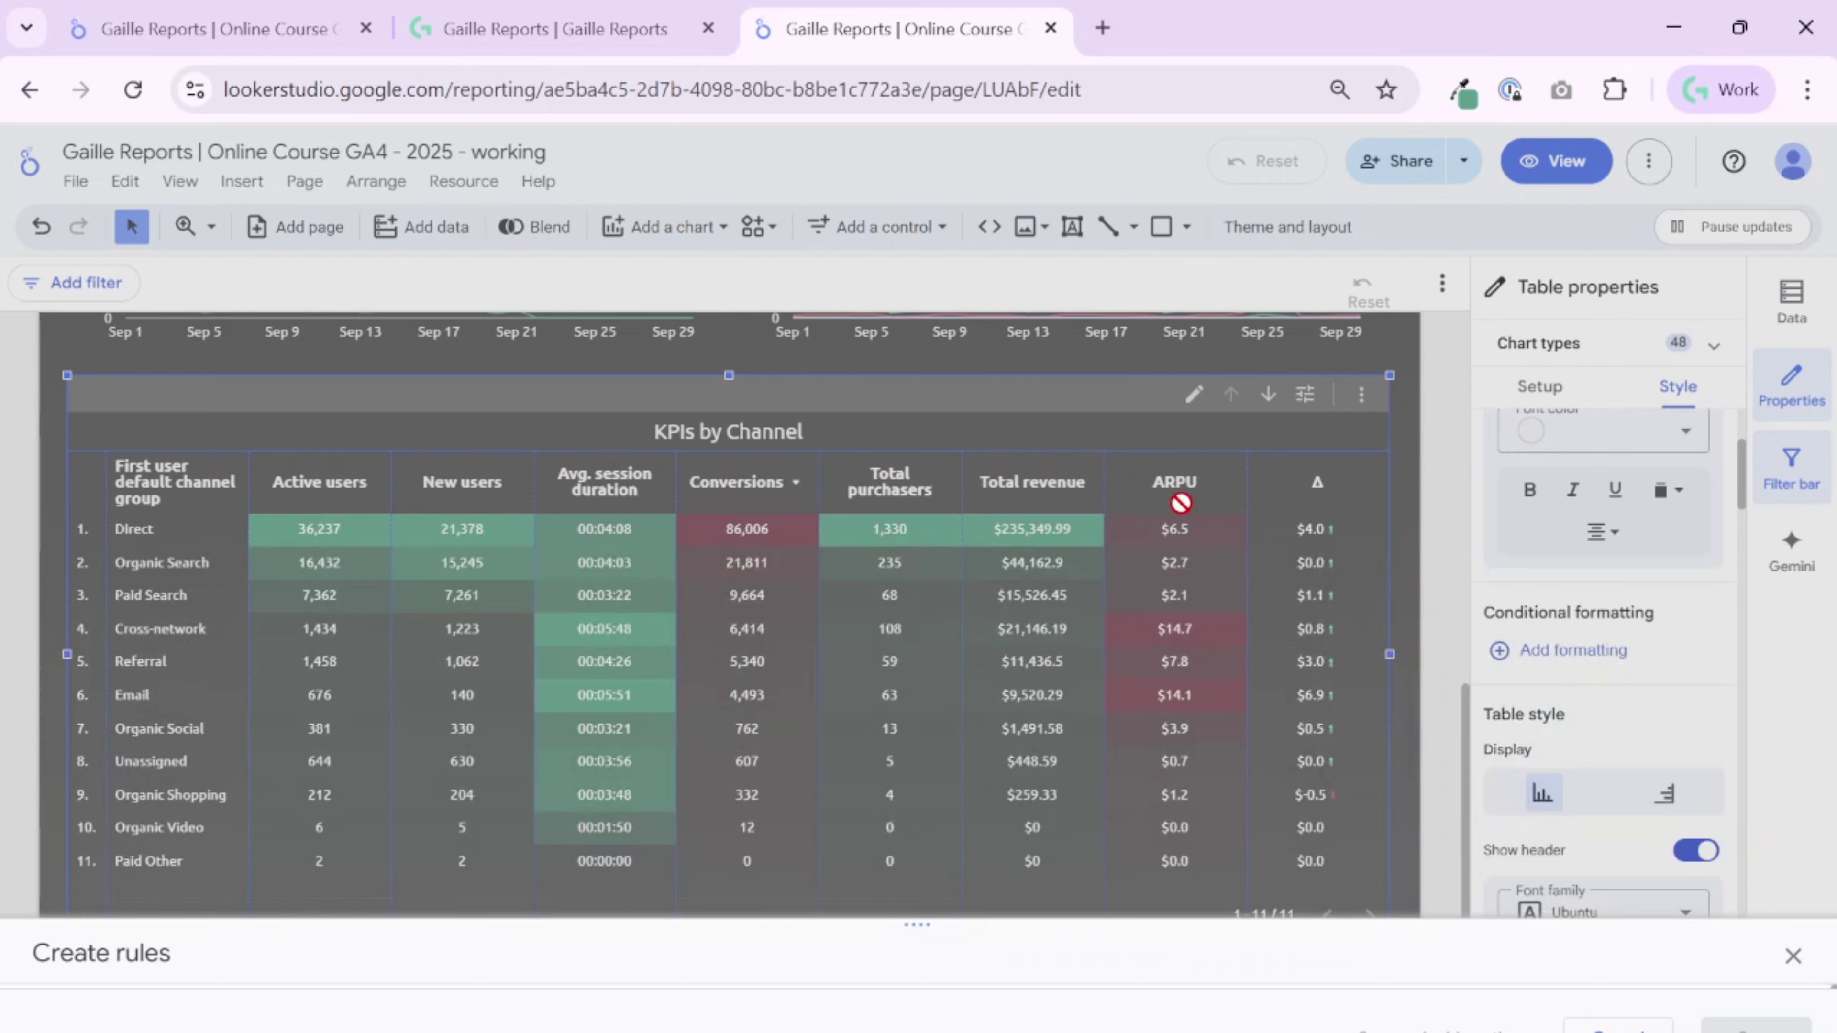
{"action": "left_click_drag", "start_coordinate": [926, 919], "coordinate": [955, 349]}
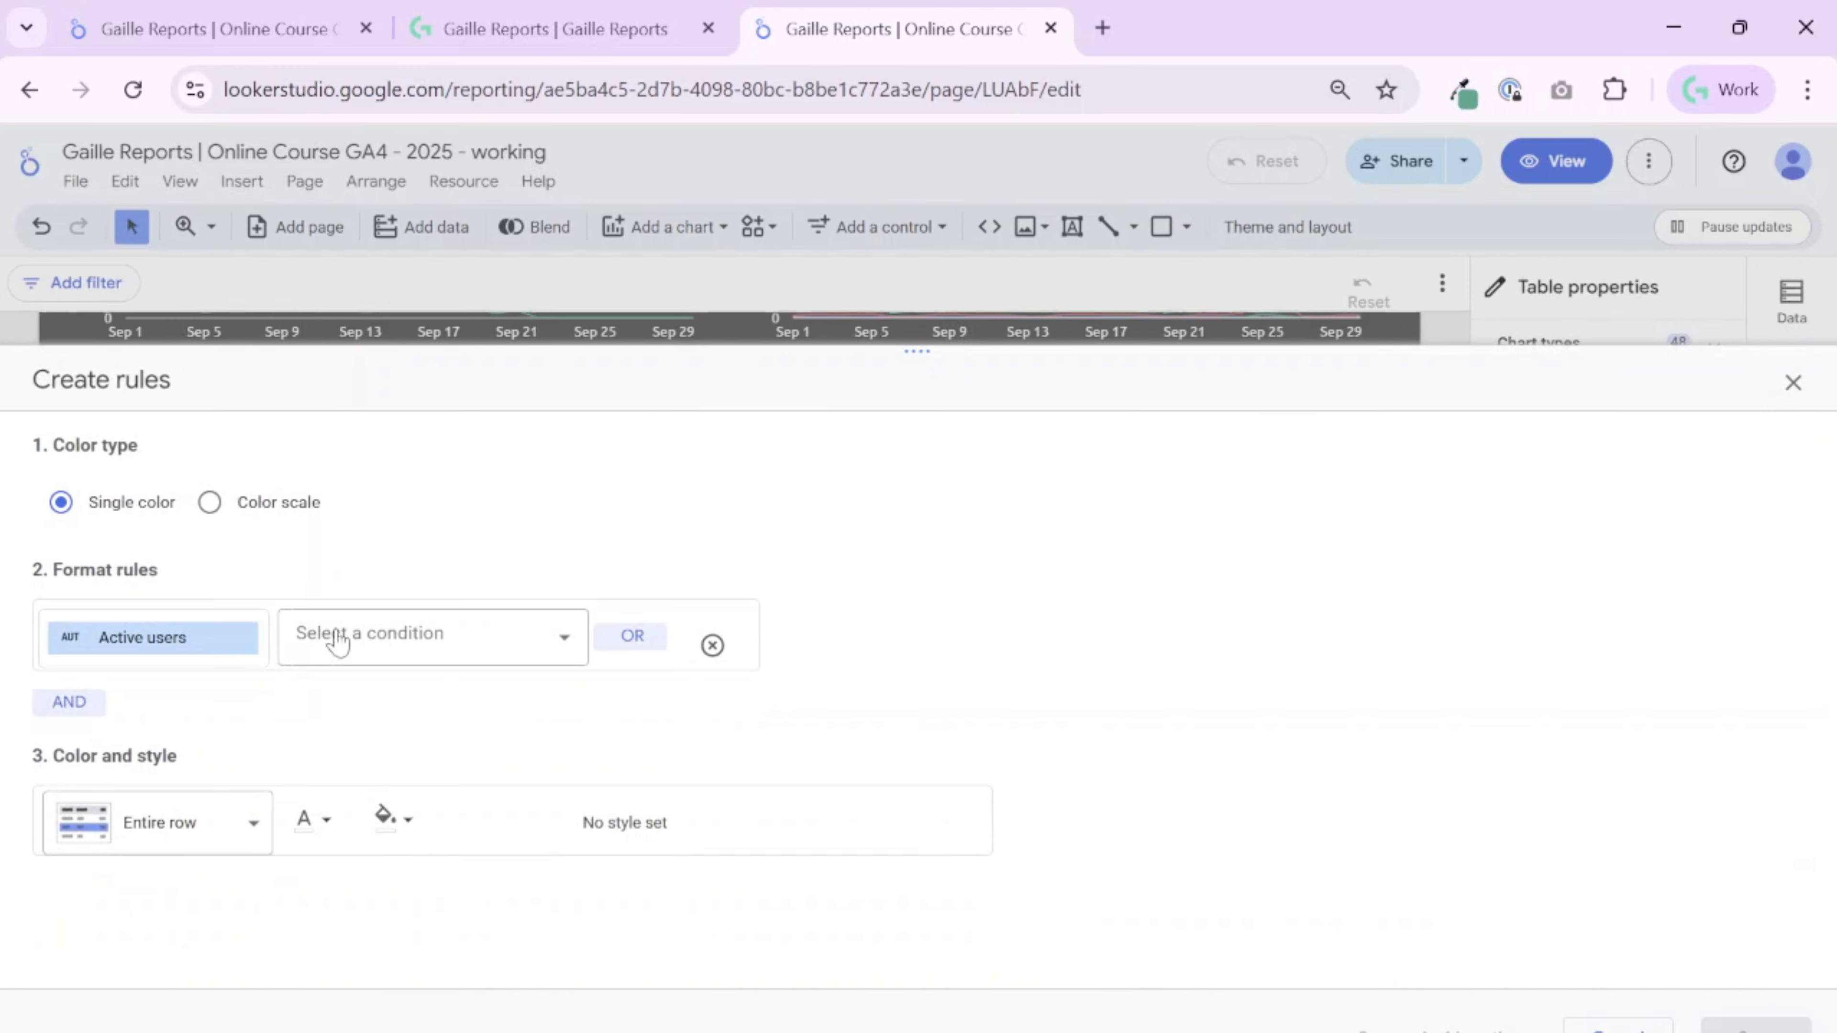
Step: Set the format rule to ARPU less than 5
{"action": "left_click", "coordinate": [231, 646]}
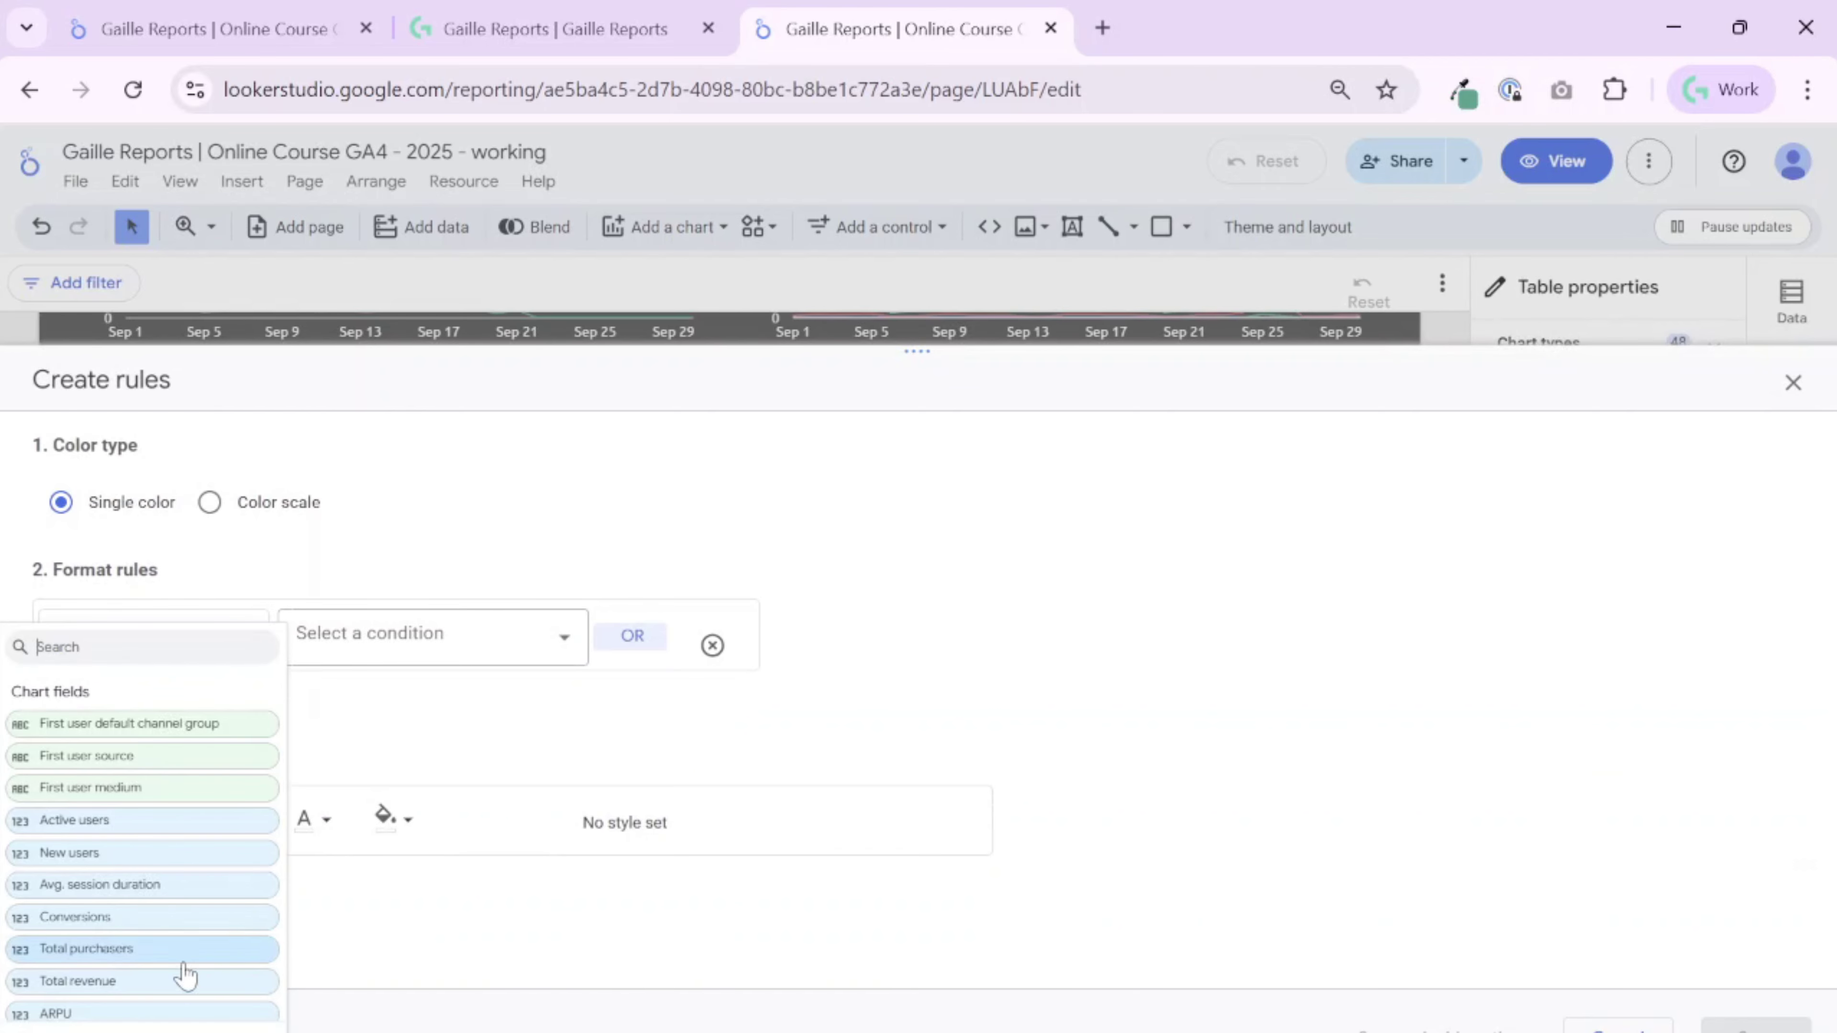
{"action": "left_click", "coordinate": [162, 983]}
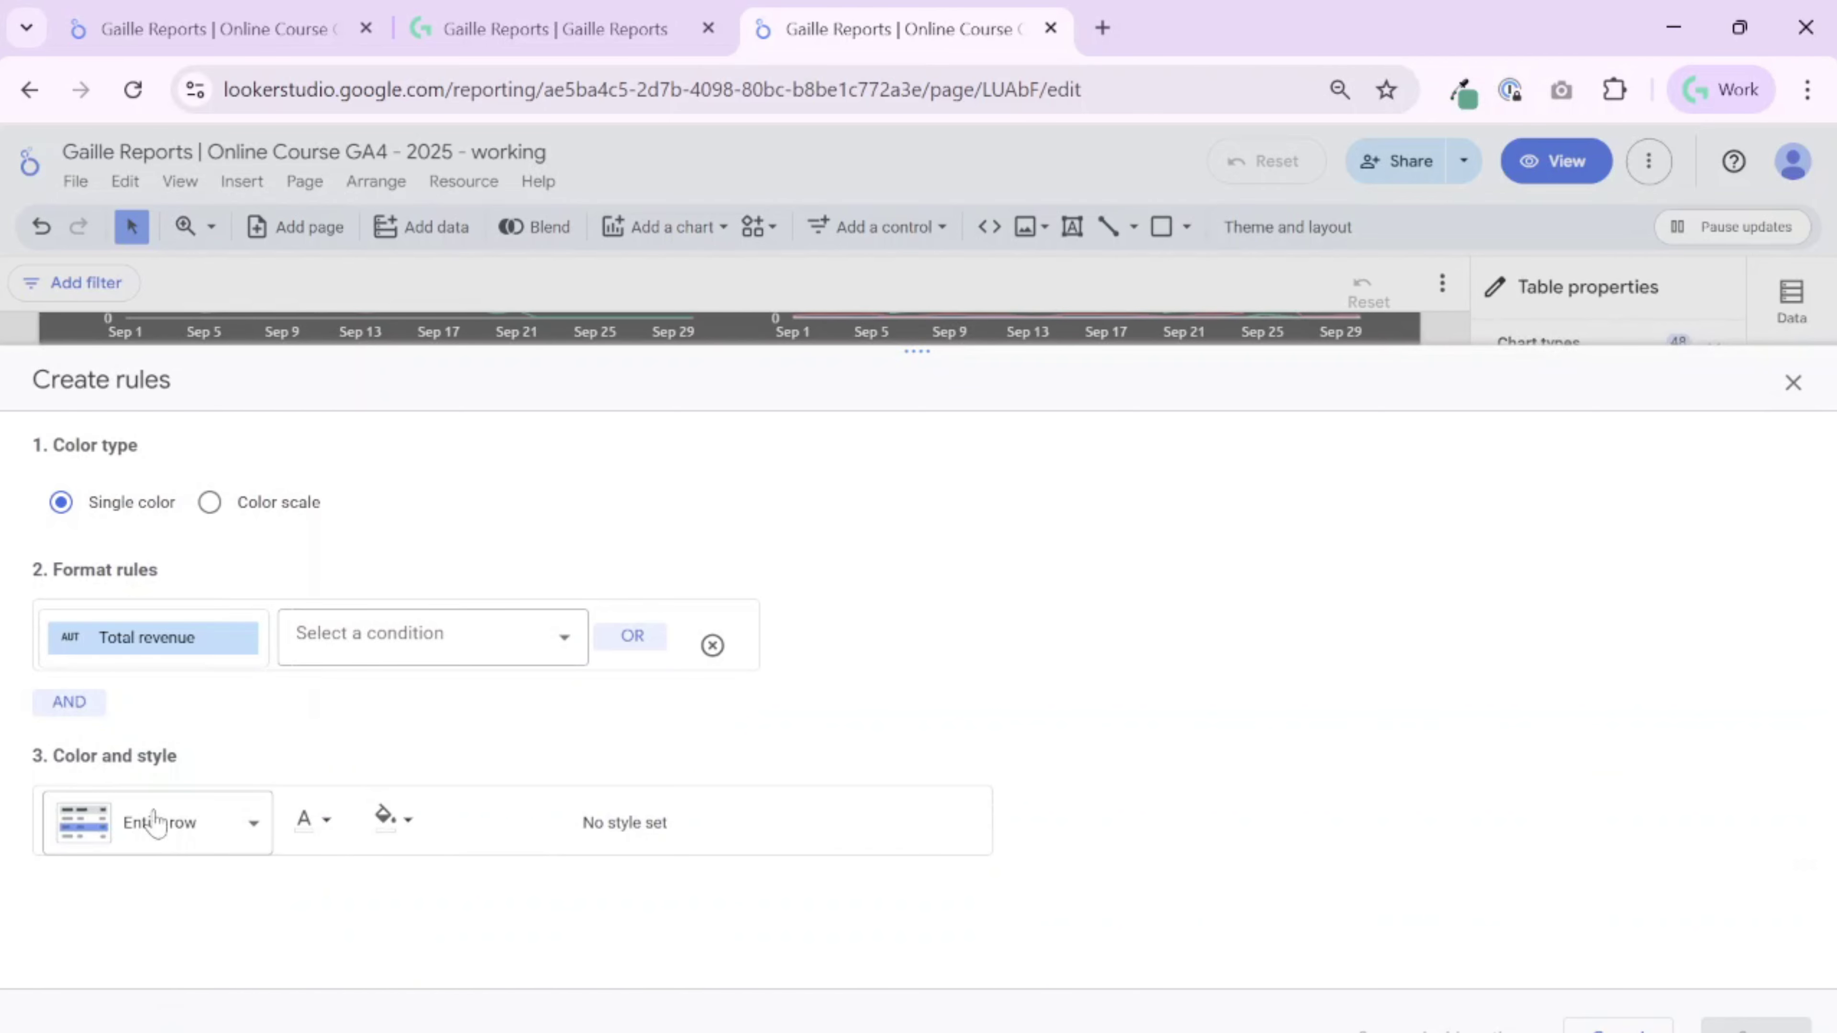
{"action": "left_click", "coordinate": [177, 646]}
{"action": "left_click", "coordinate": [130, 1013]}
{"action": "left_click", "coordinate": [369, 651]}
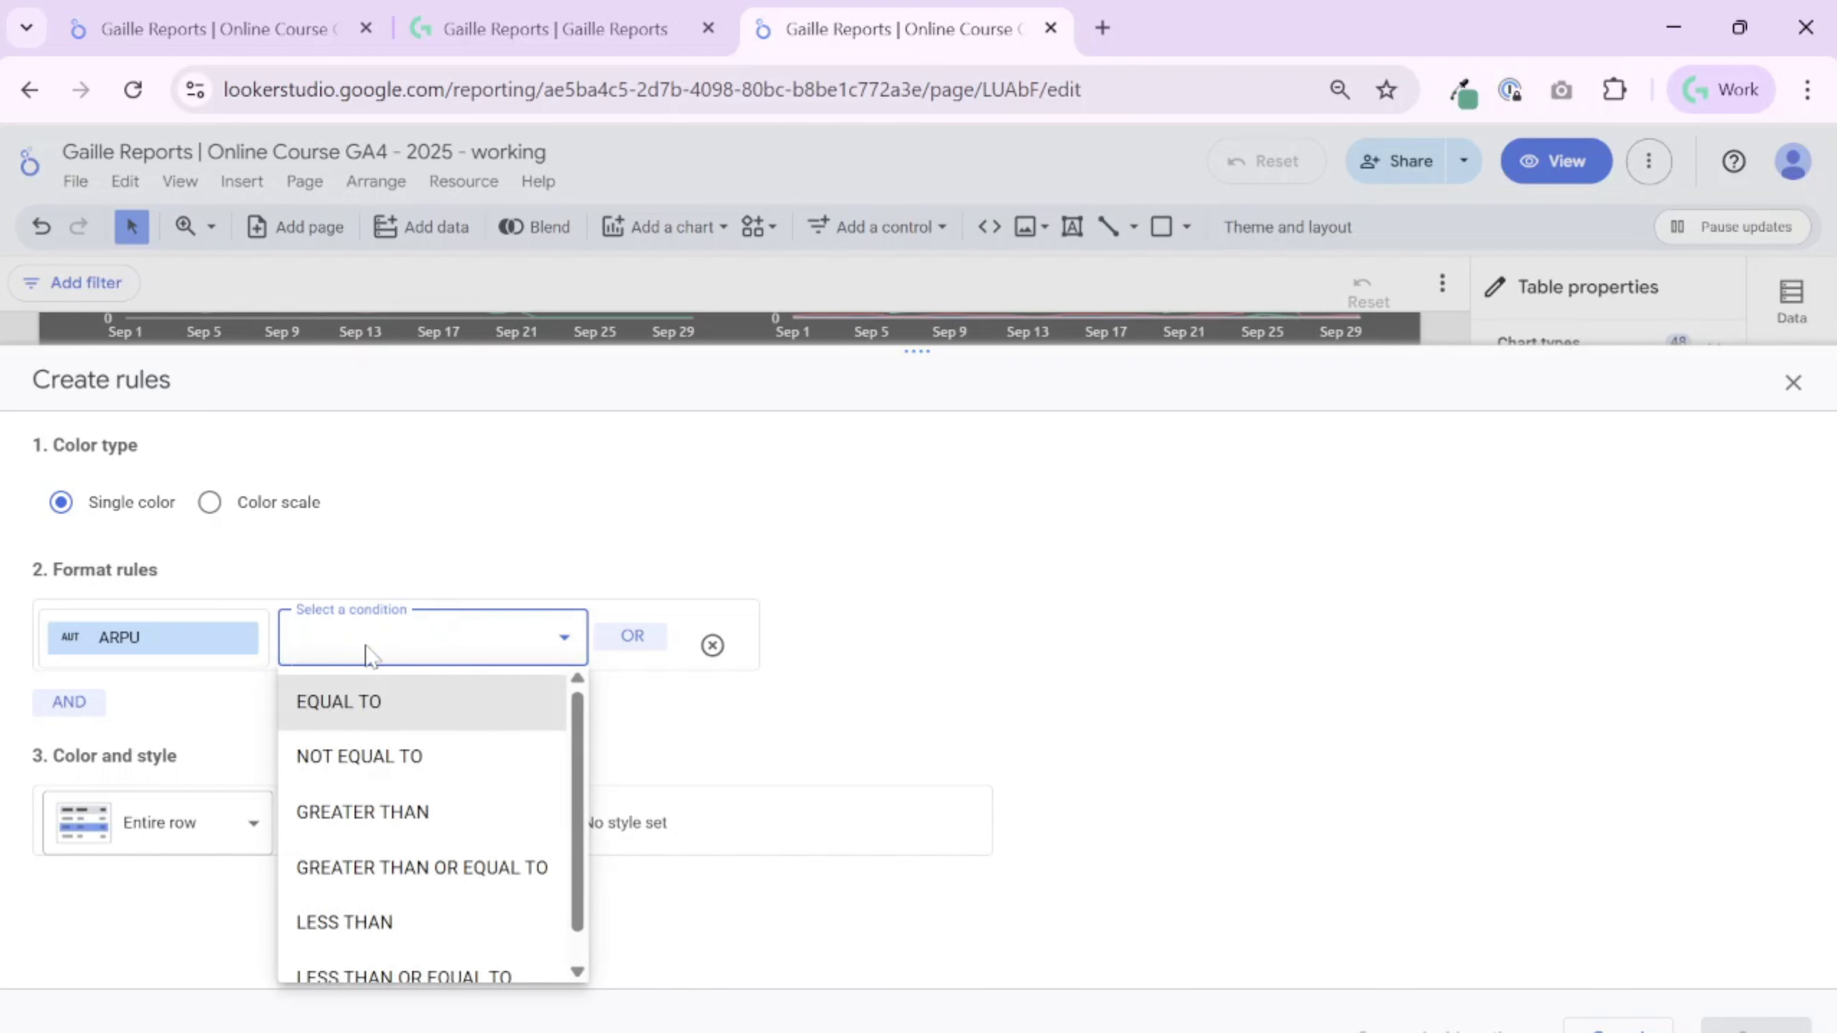
{"action": "left_click", "coordinate": [452, 925]}
{"action": "type", "text": "5"}
{"action": "key", "text": "BackSpace"}
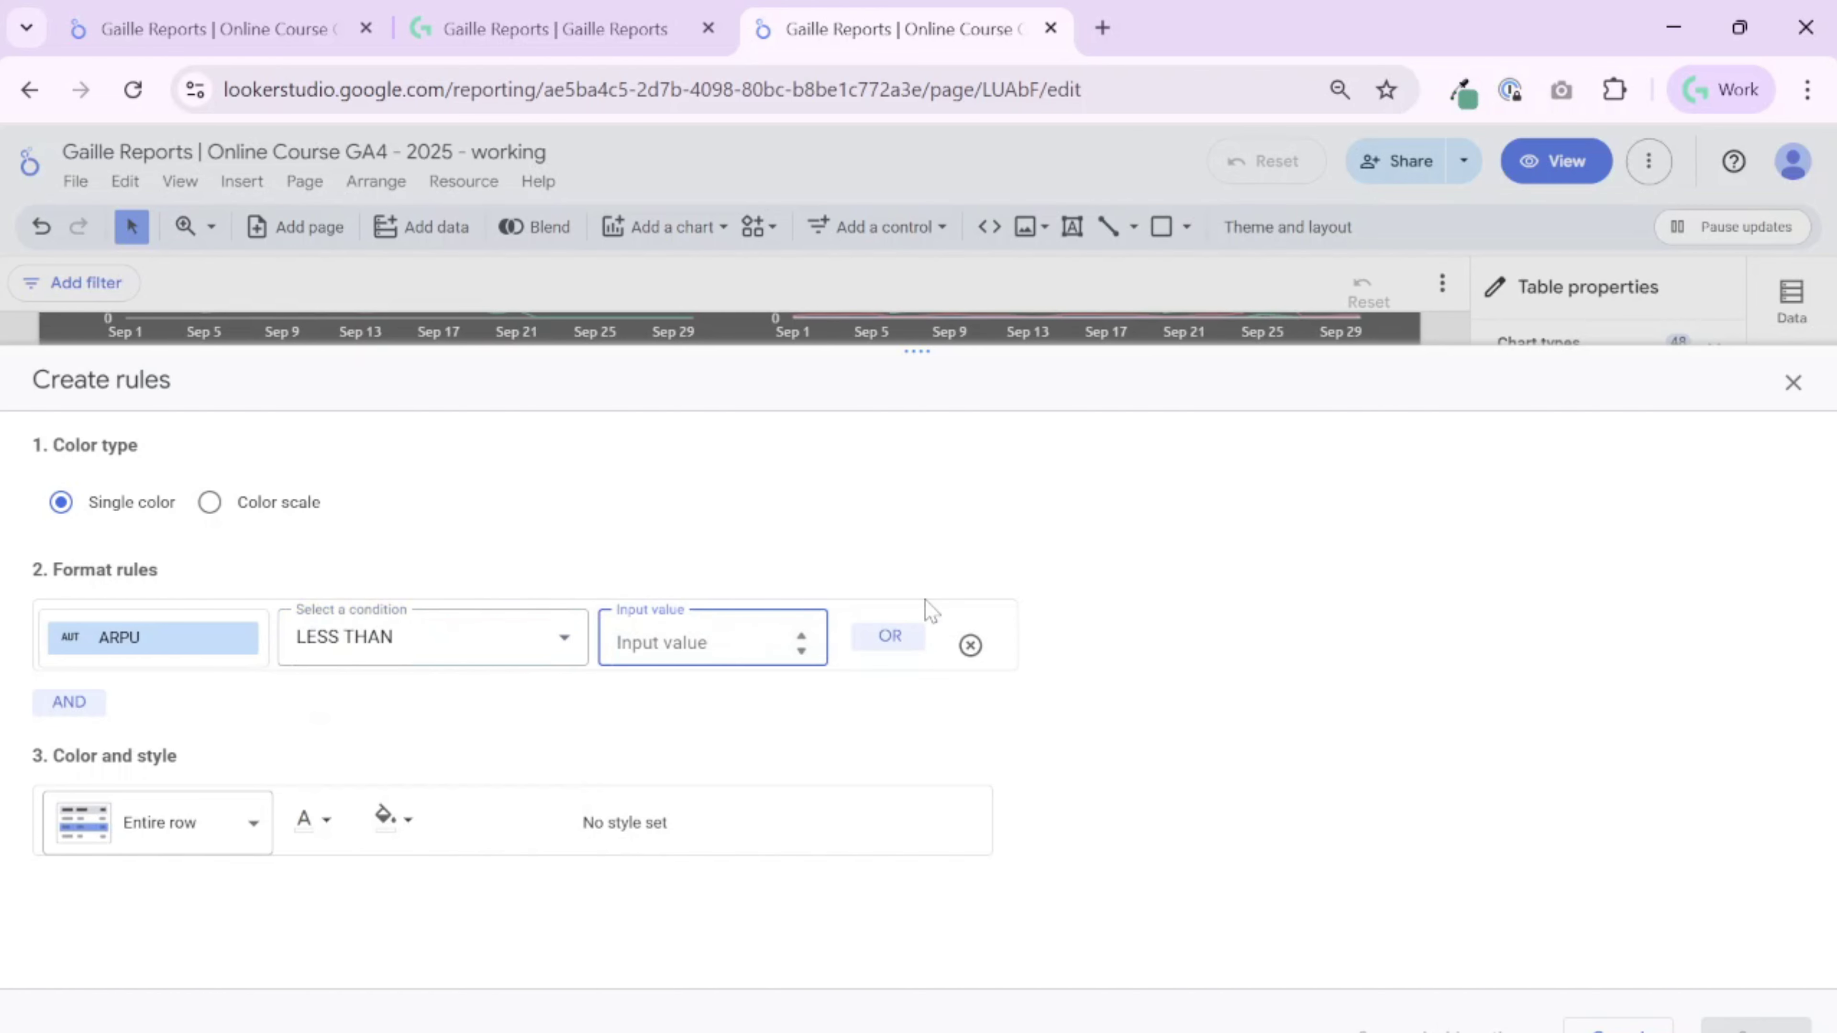
{"action": "type", "text": "5"}
Step: Lower the rule editor to examine the ARPU values in the KPIs by Channel table, and raise it again
{"action": "left_click", "coordinate": [945, 360]}
{"action": "left_click_drag", "start_coordinate": [926, 373], "coordinate": [940, 1027]}
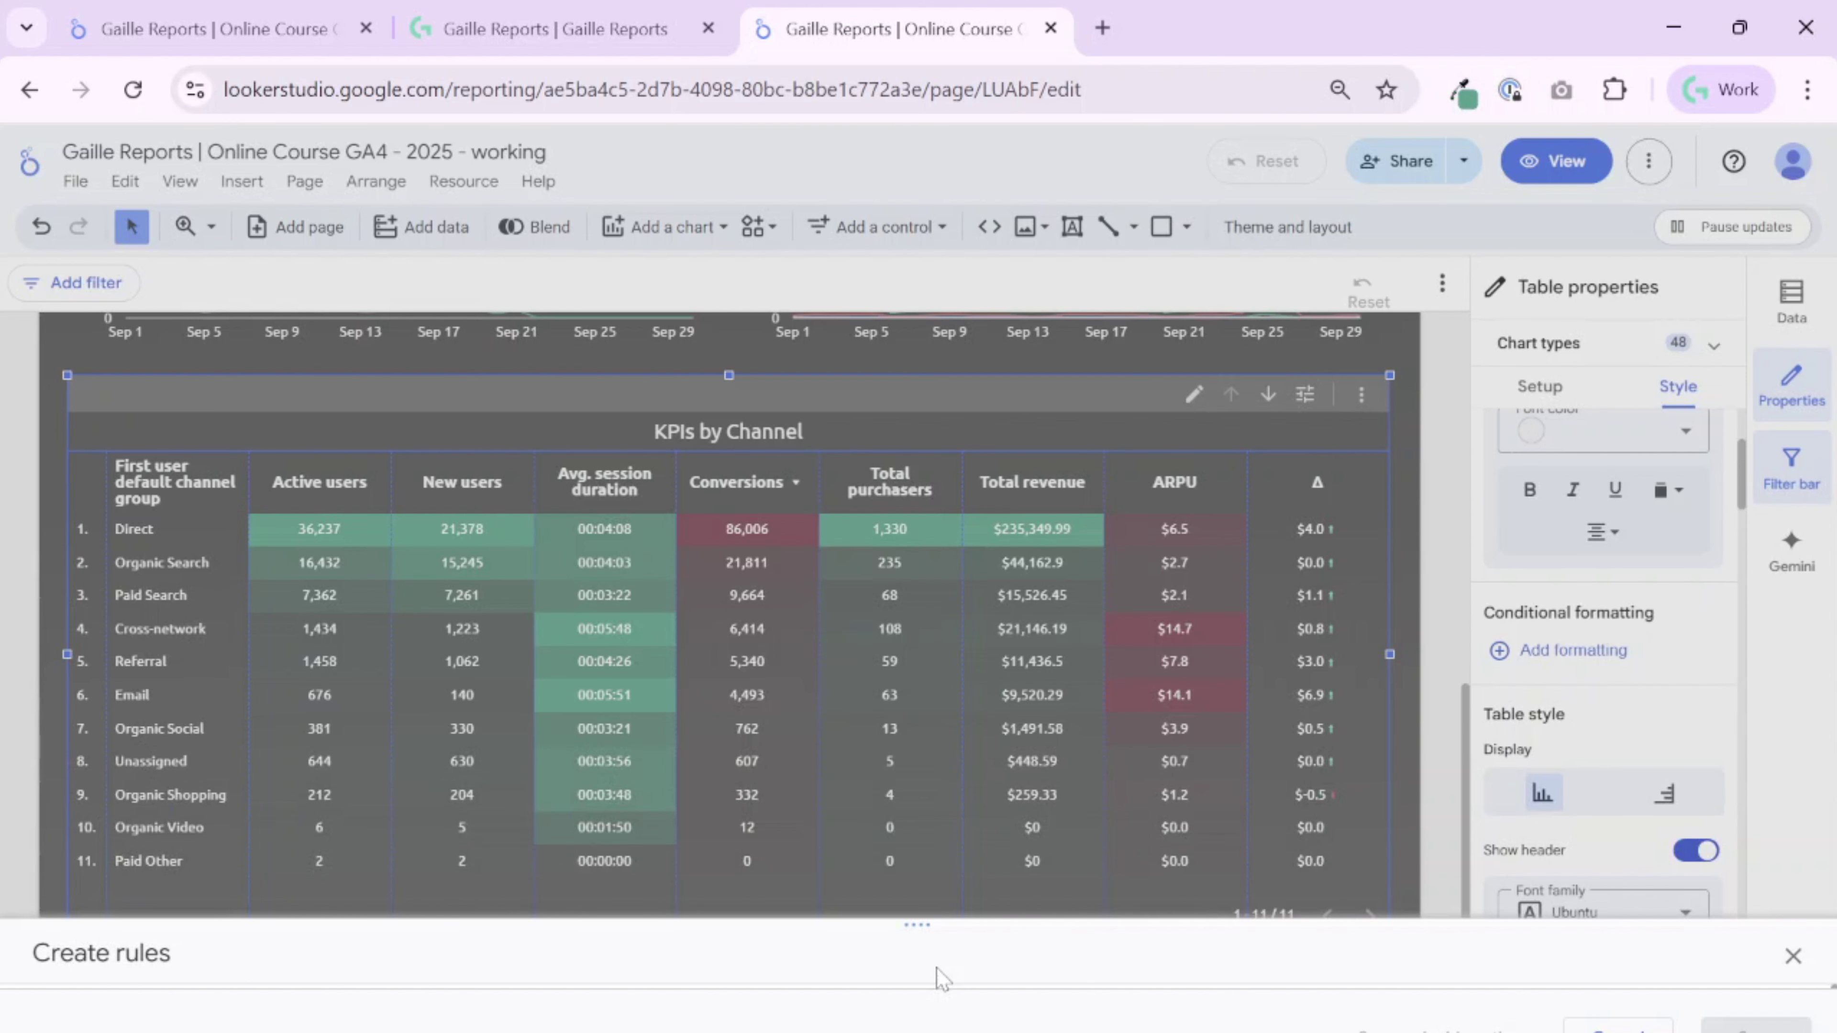
{"action": "left_click_drag", "start_coordinate": [918, 926], "coordinate": [909, 339]}
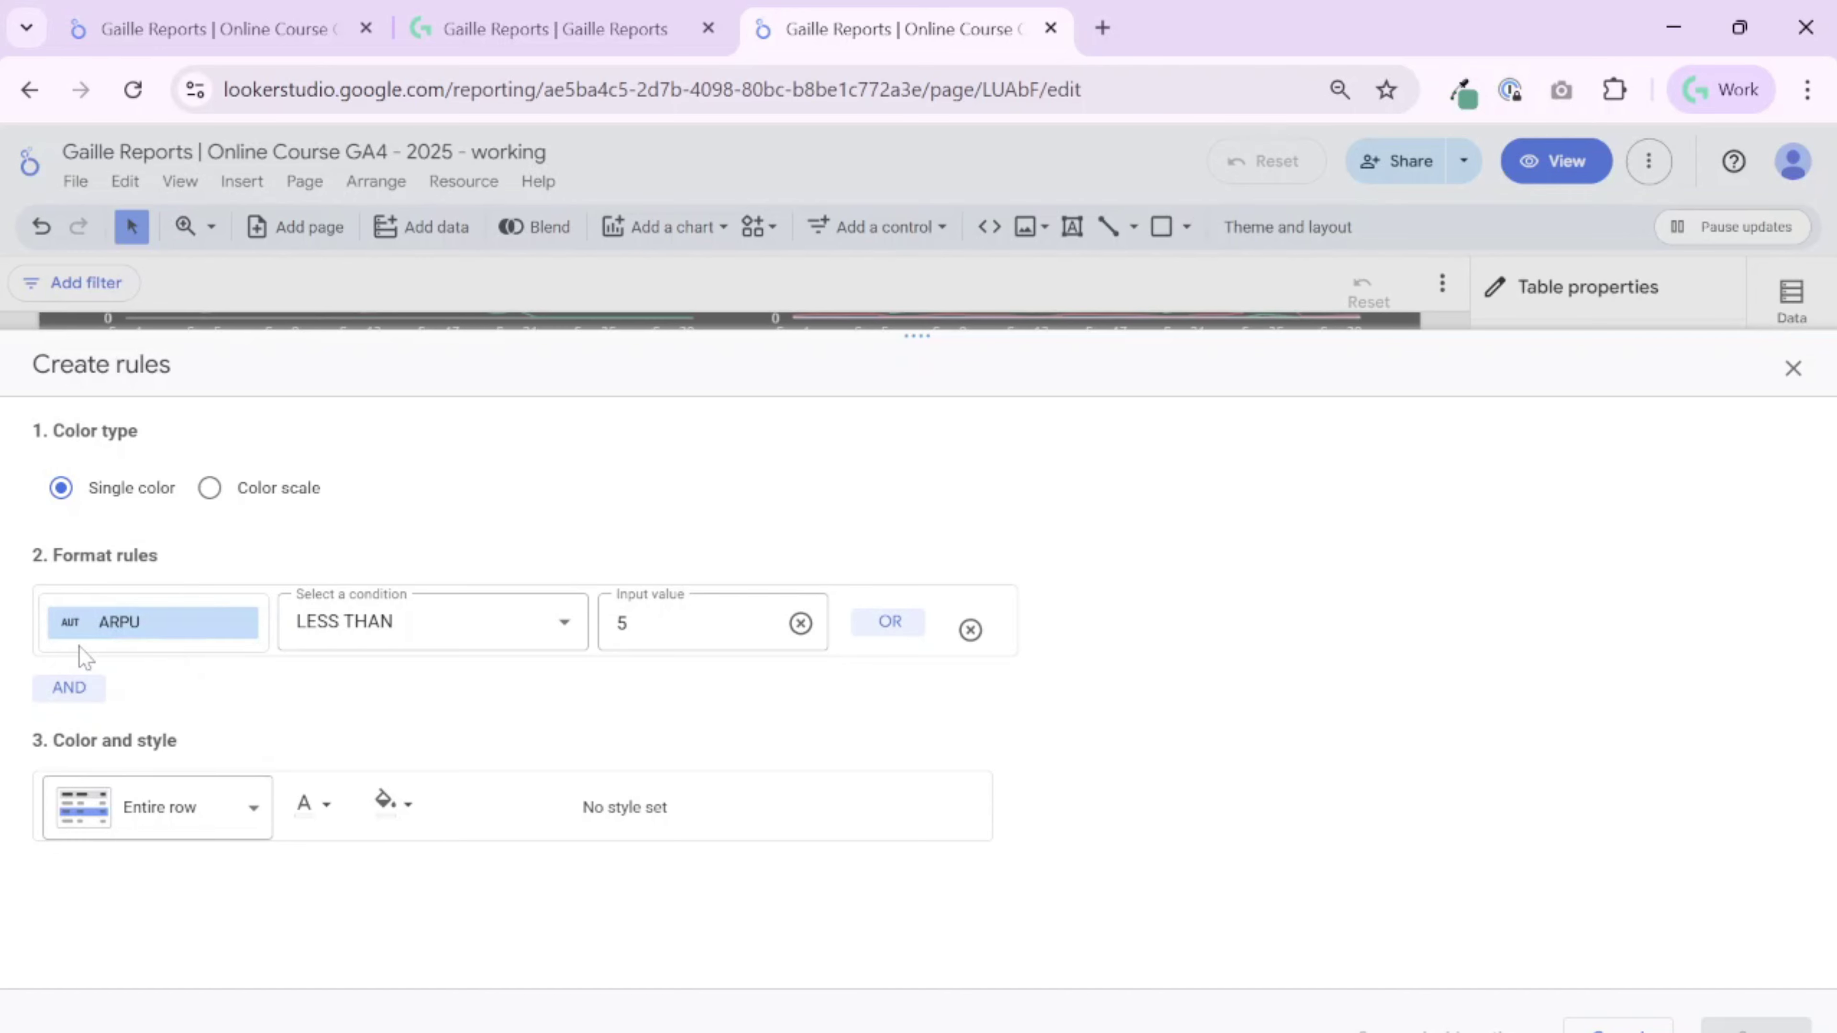
Step: Add an empty OR condition beneath the ARPU rule, view its field choices and remove it
{"action": "left_click", "coordinate": [883, 630]}
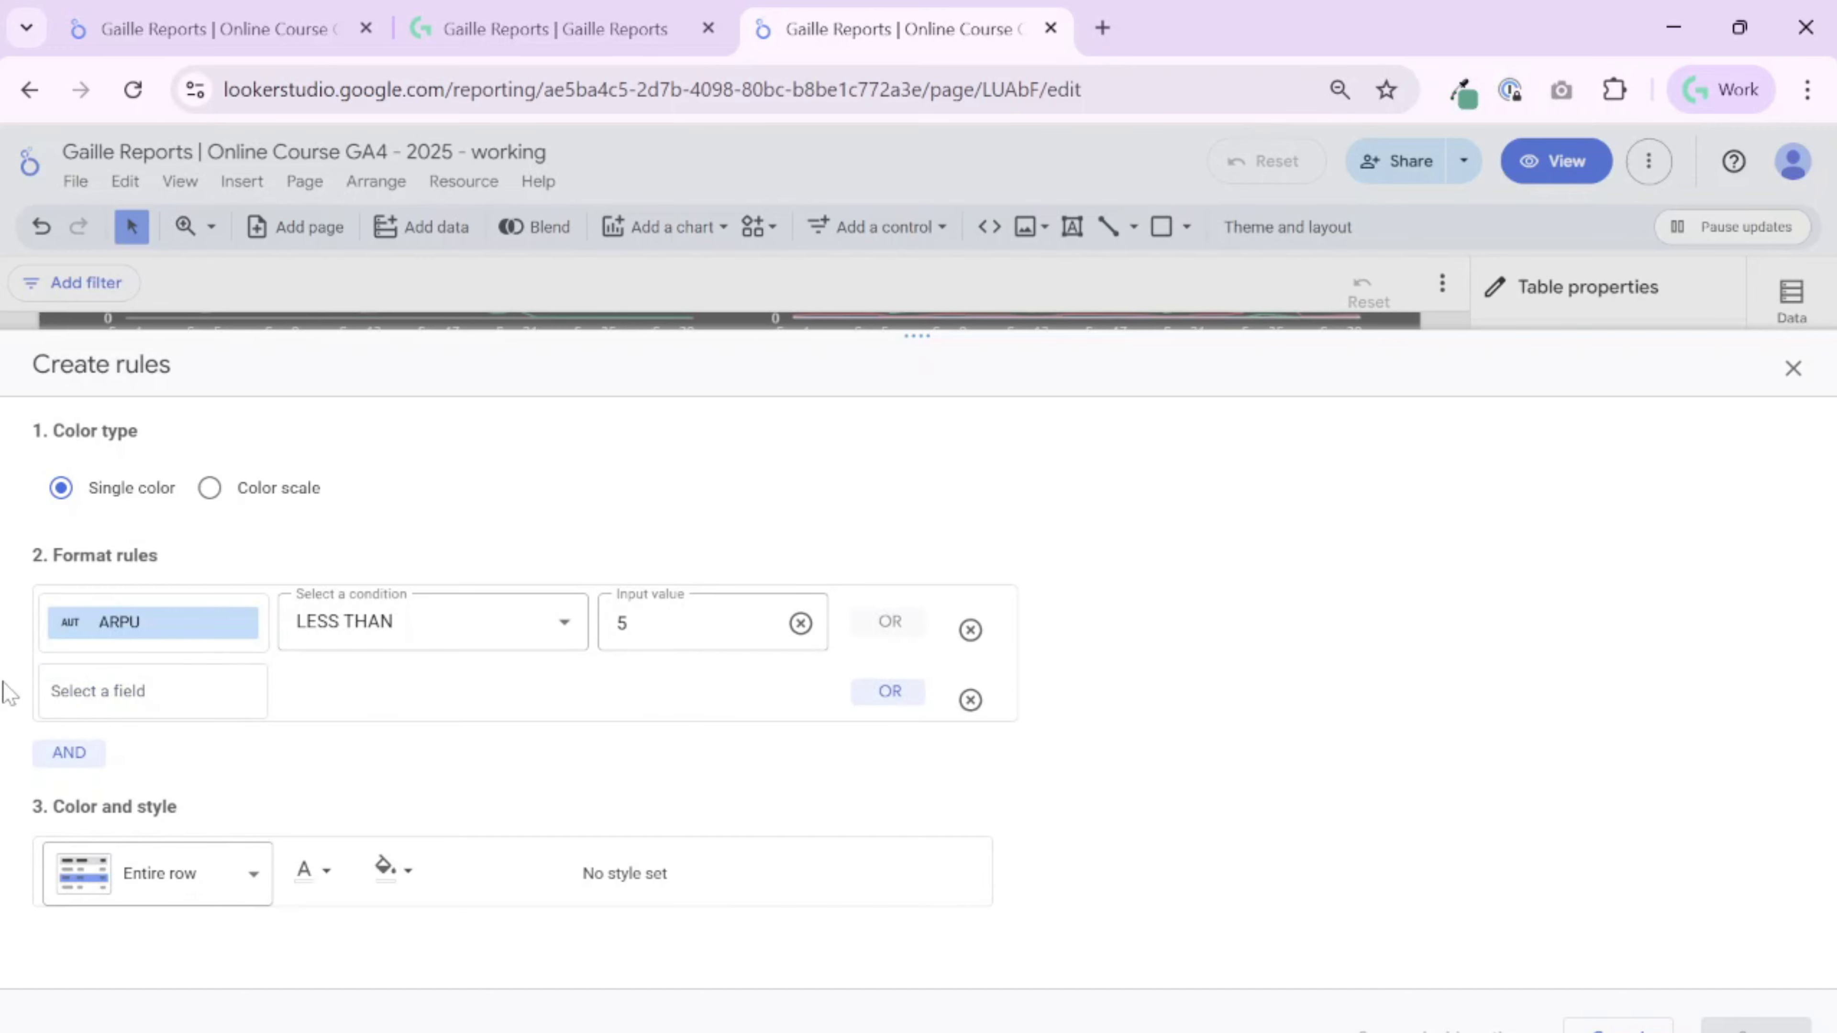
{"action": "left_click", "coordinate": [102, 702]}
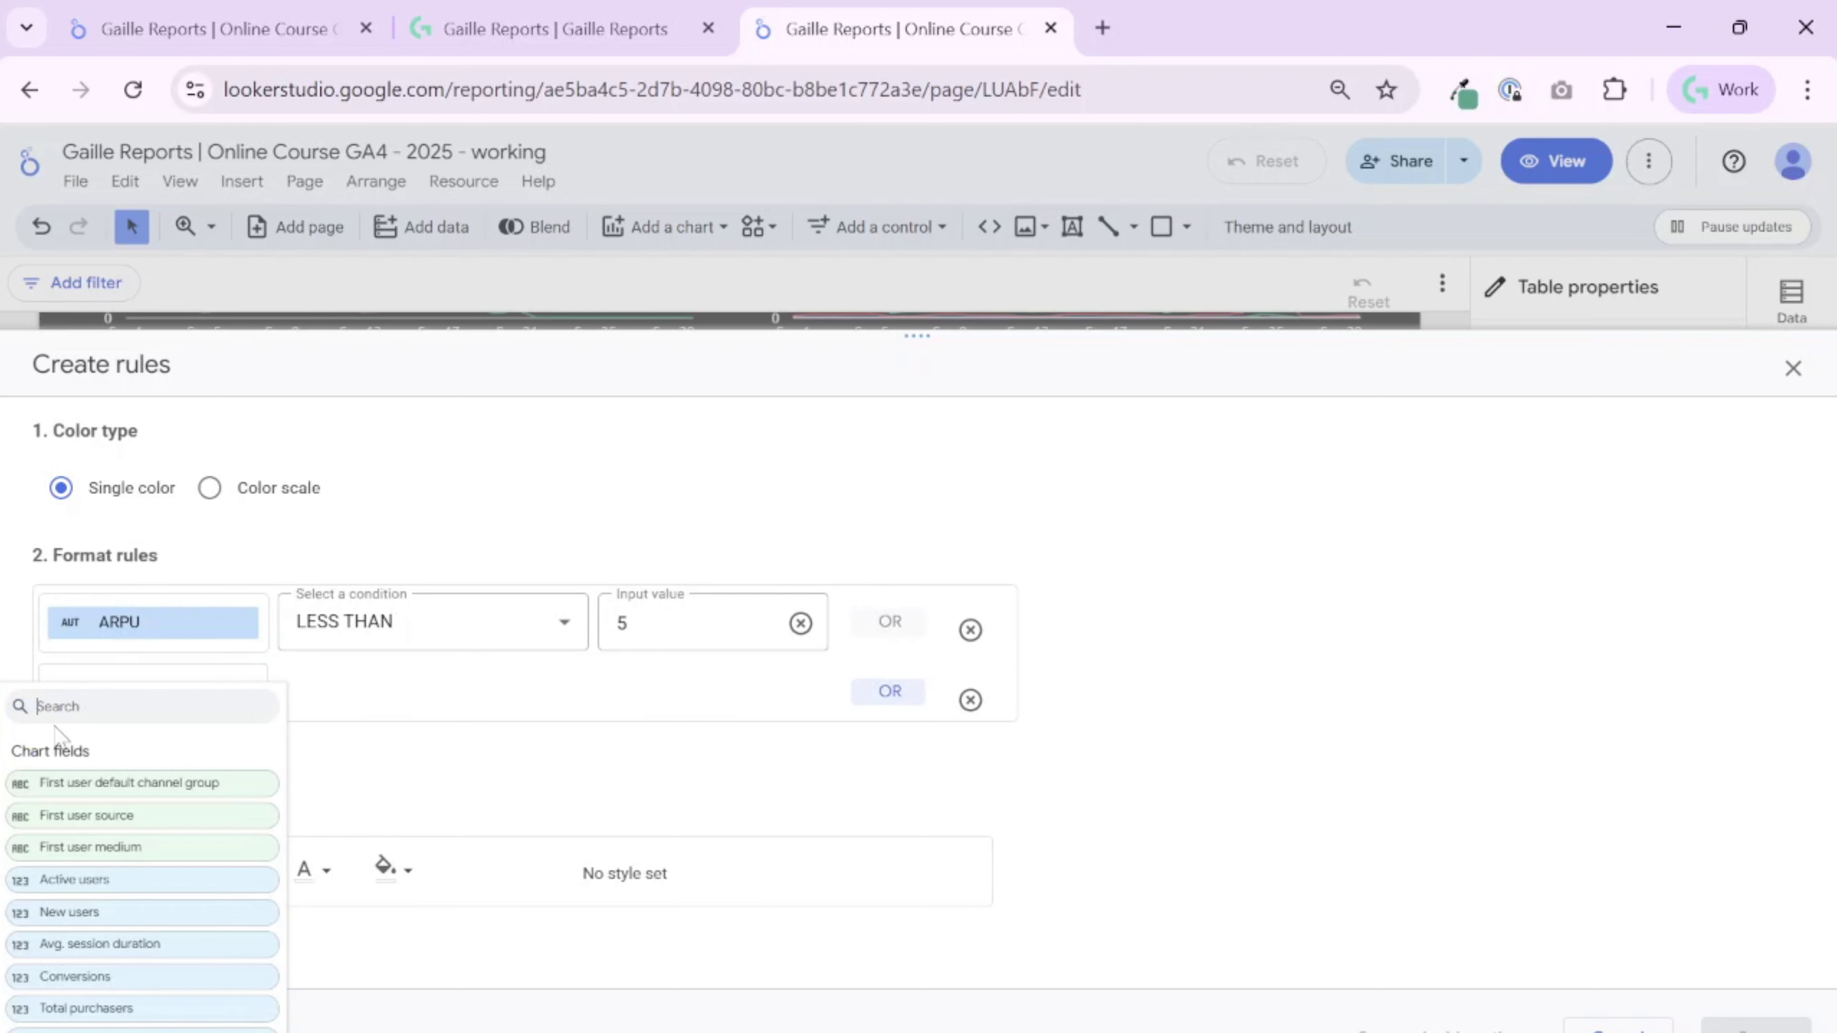
{"action": "left_click", "coordinate": [969, 699]}
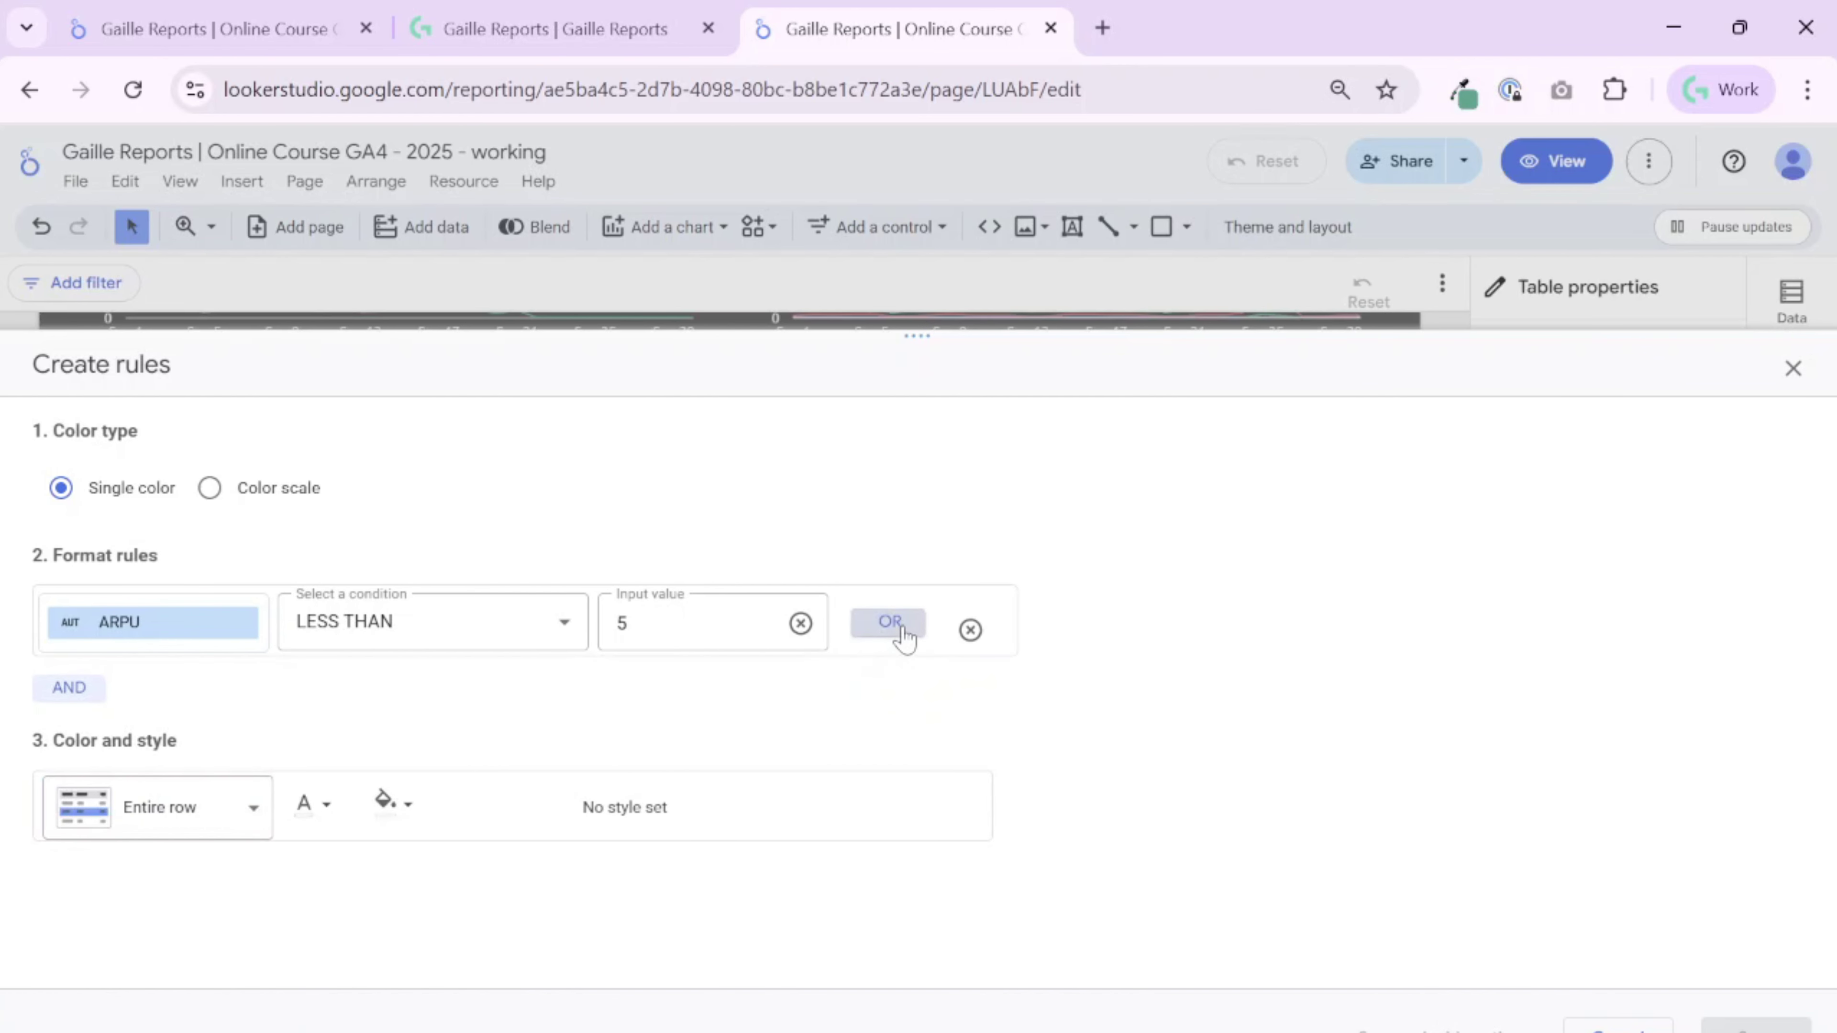
{"action": "left_click", "coordinate": [969, 700]}
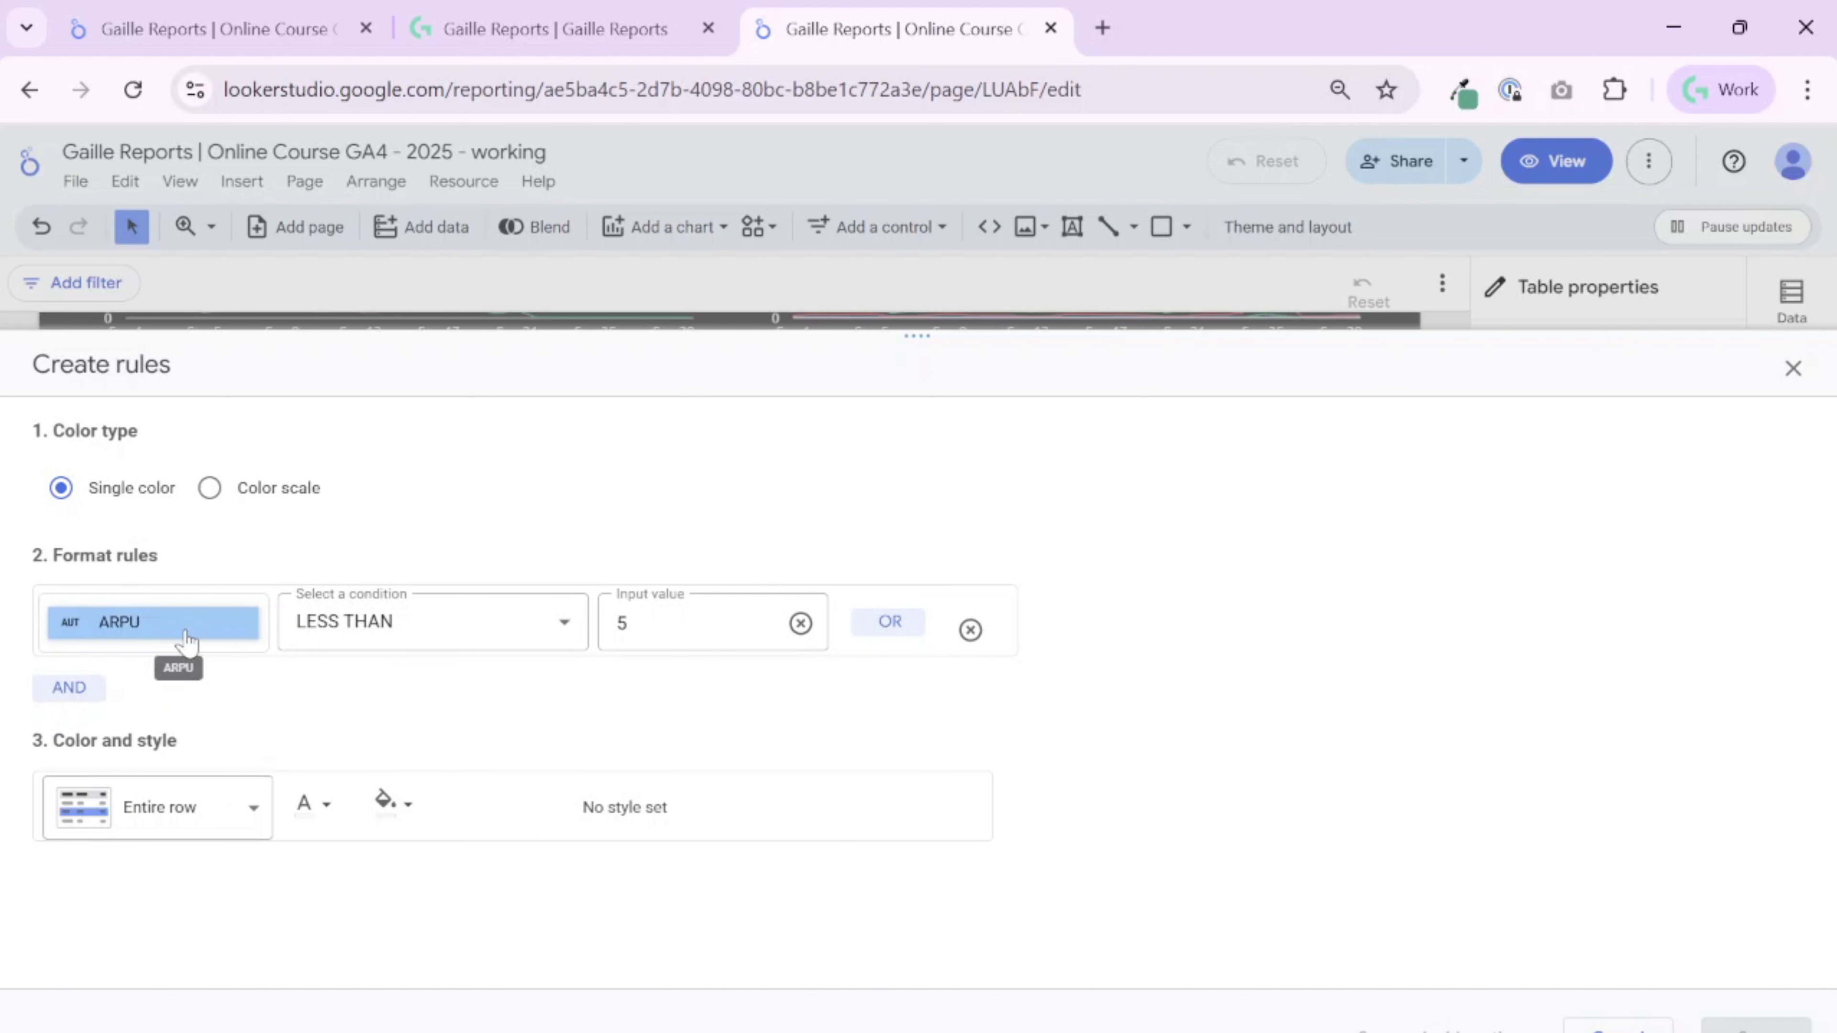
Step: Add an AND condition on Active users beneath the ARPU rule, review its available conditions and remove it
{"action": "left_click", "coordinate": [69, 688]}
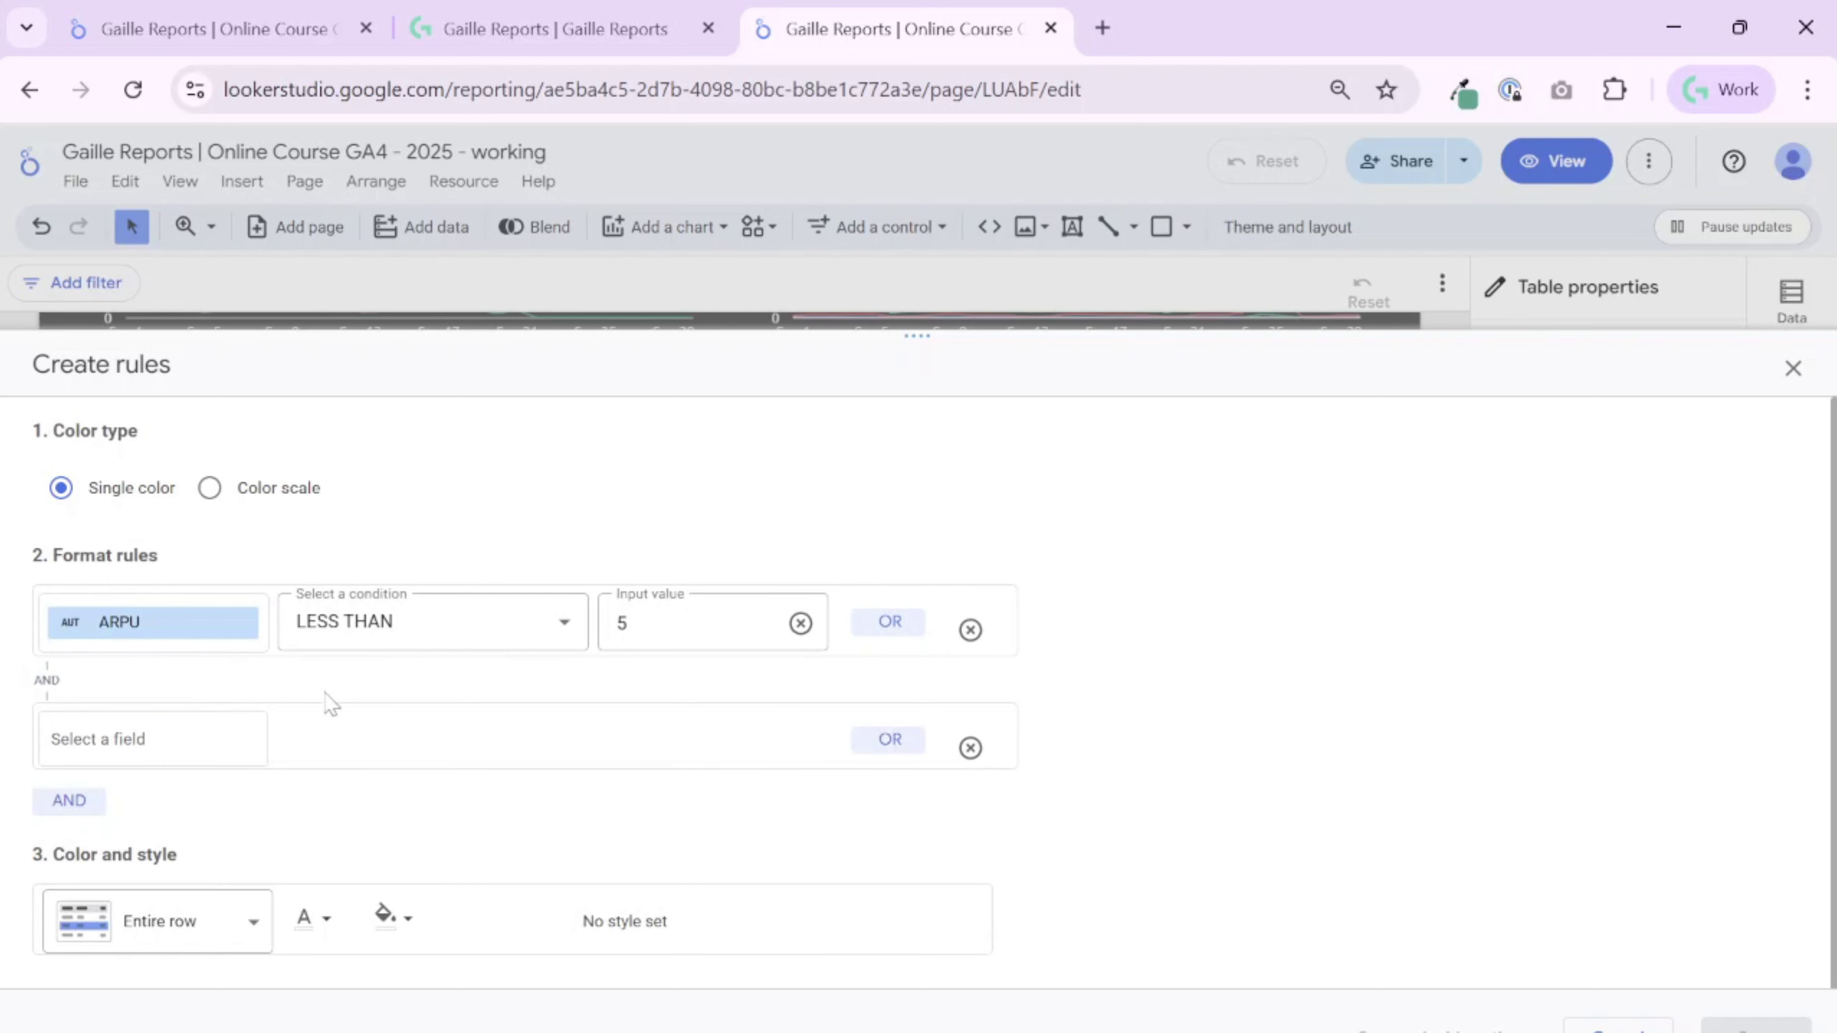
{"action": "left_click", "coordinate": [143, 742]}
{"action": "left_click", "coordinate": [90, 537]}
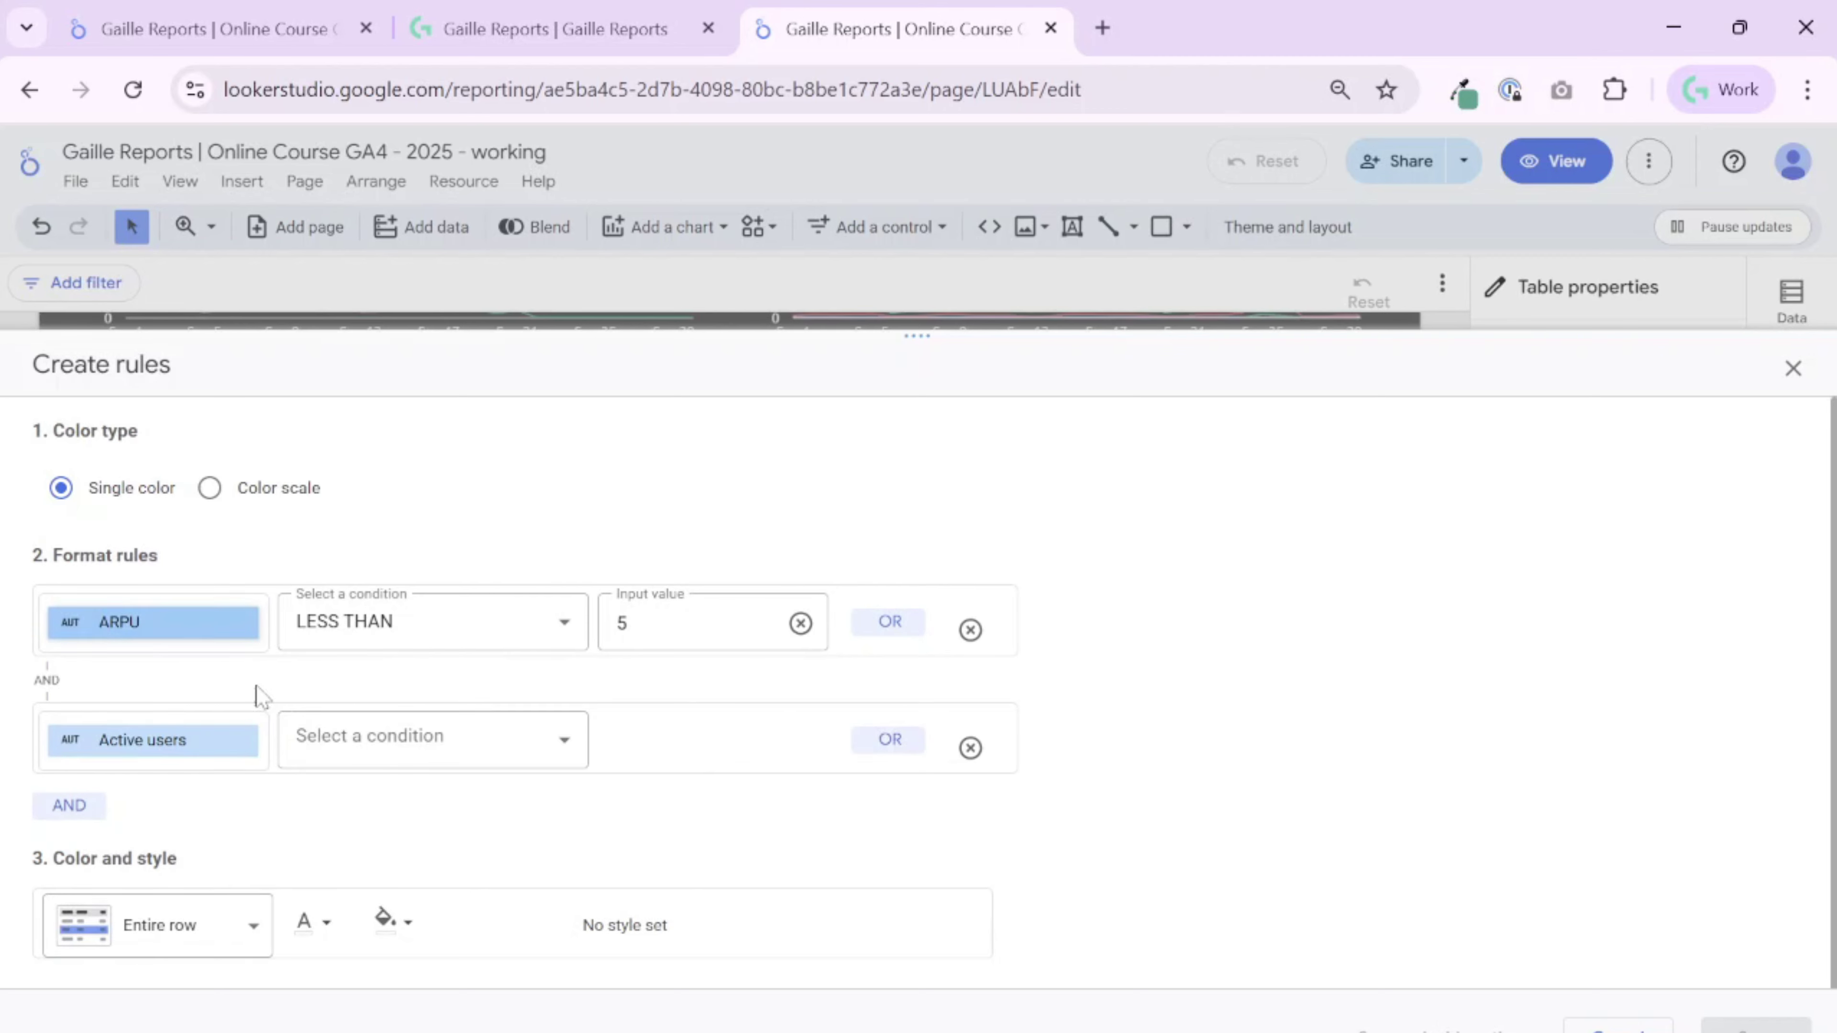
{"action": "left_click", "coordinate": [390, 758]}
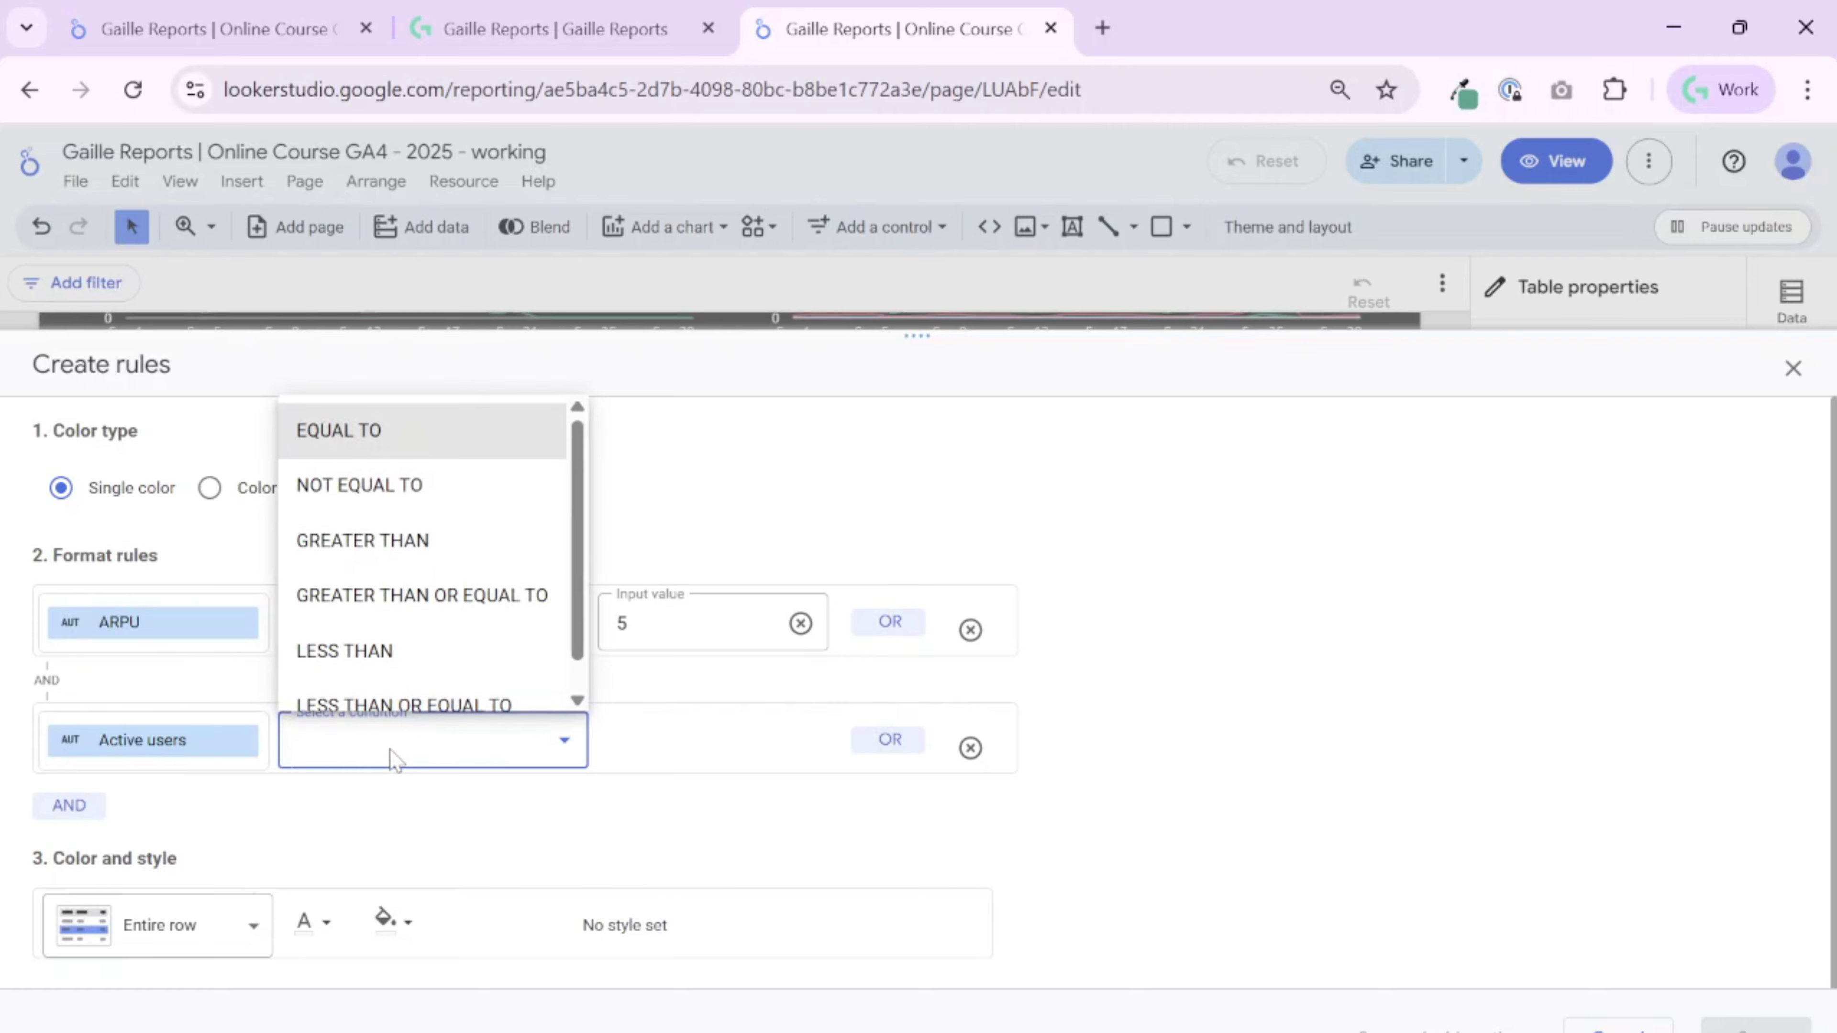
{"action": "left_click", "coordinate": [1099, 758]}
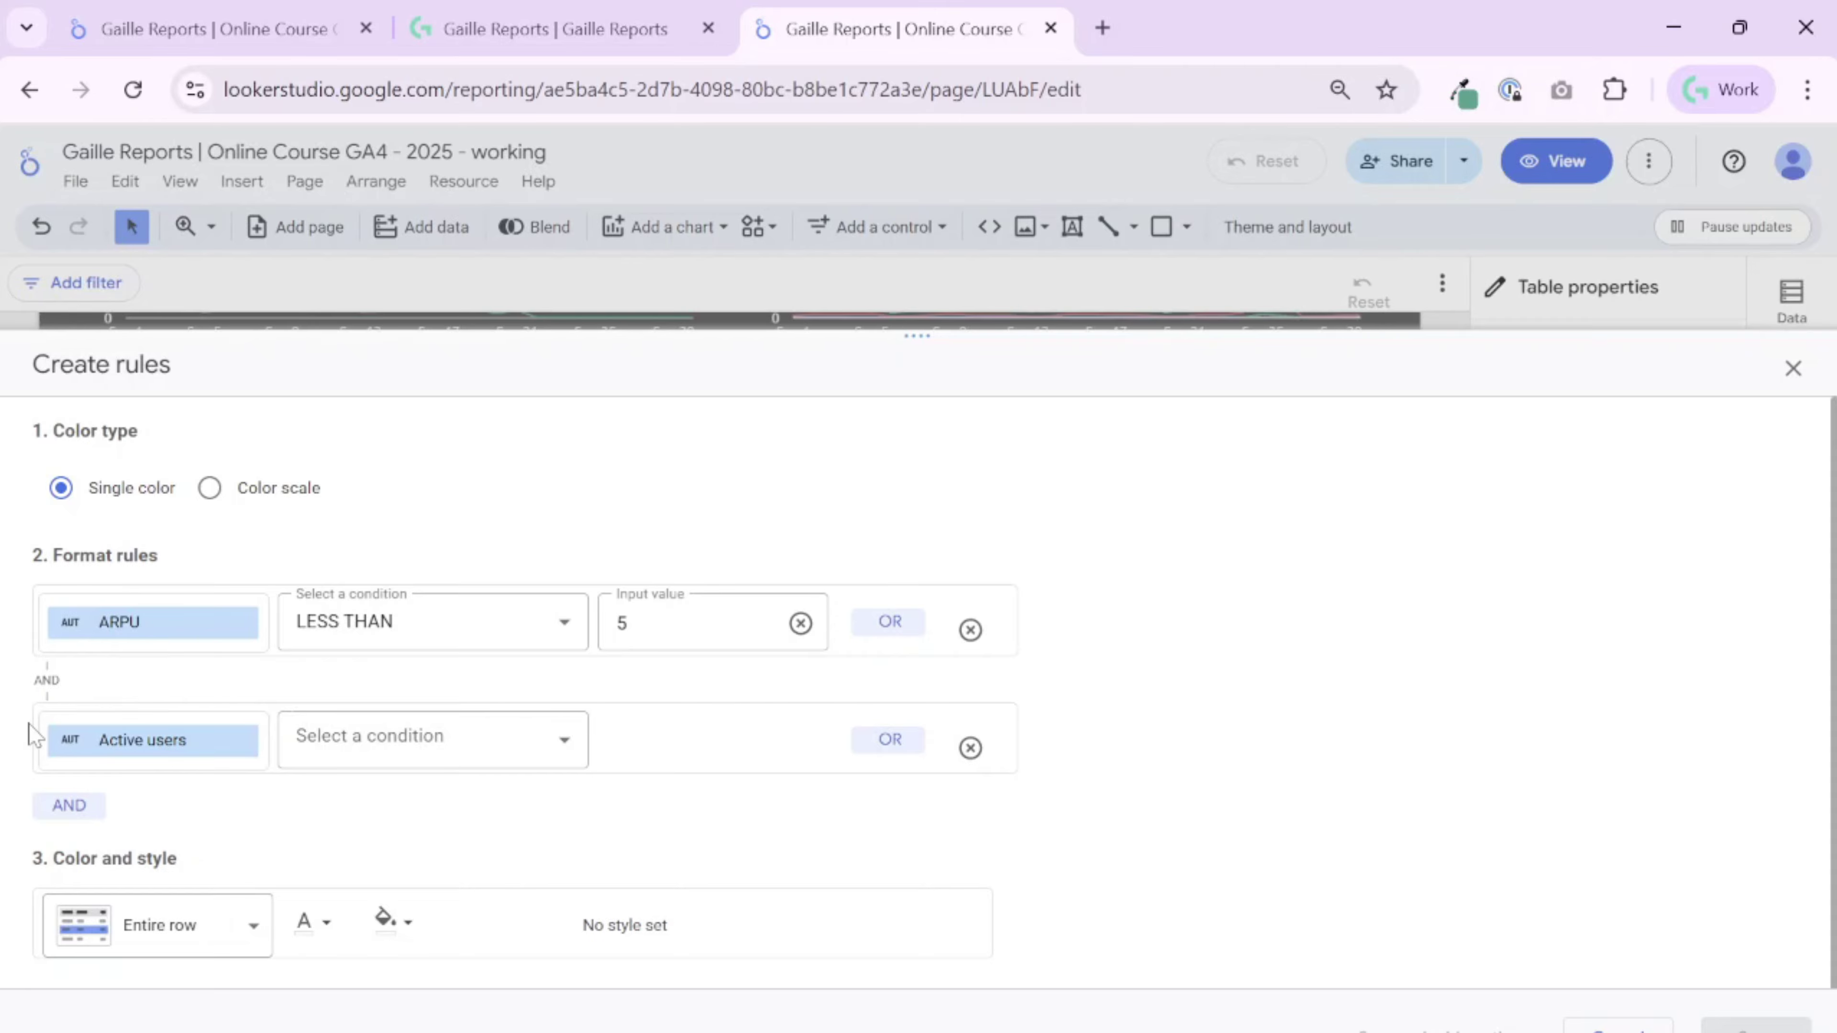
{"action": "left_click", "coordinate": [969, 748]}
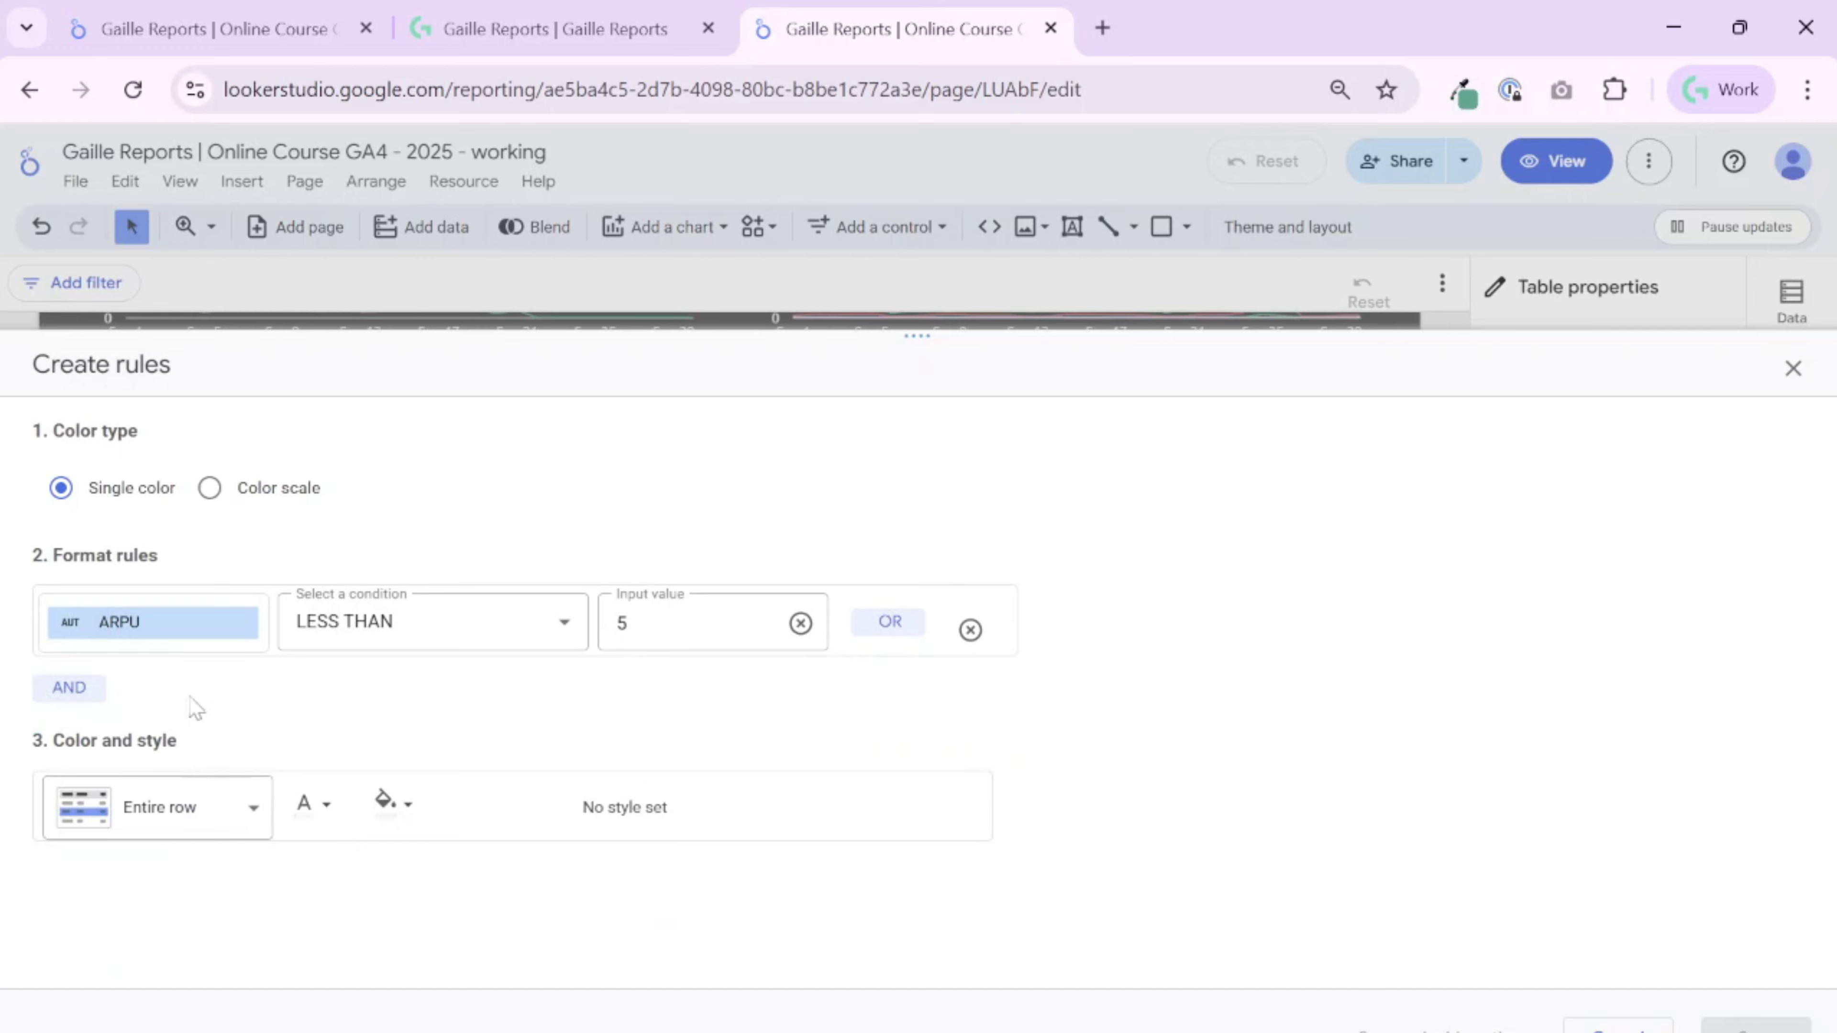
Step: Apply the rule's color and style to the ARPU column only instead of the entire row
{"action": "left_click", "coordinate": [235, 816]}
{"action": "scroll", "coordinate": [190, 617], "scroll_direction": "down", "scroll_amount": 5}
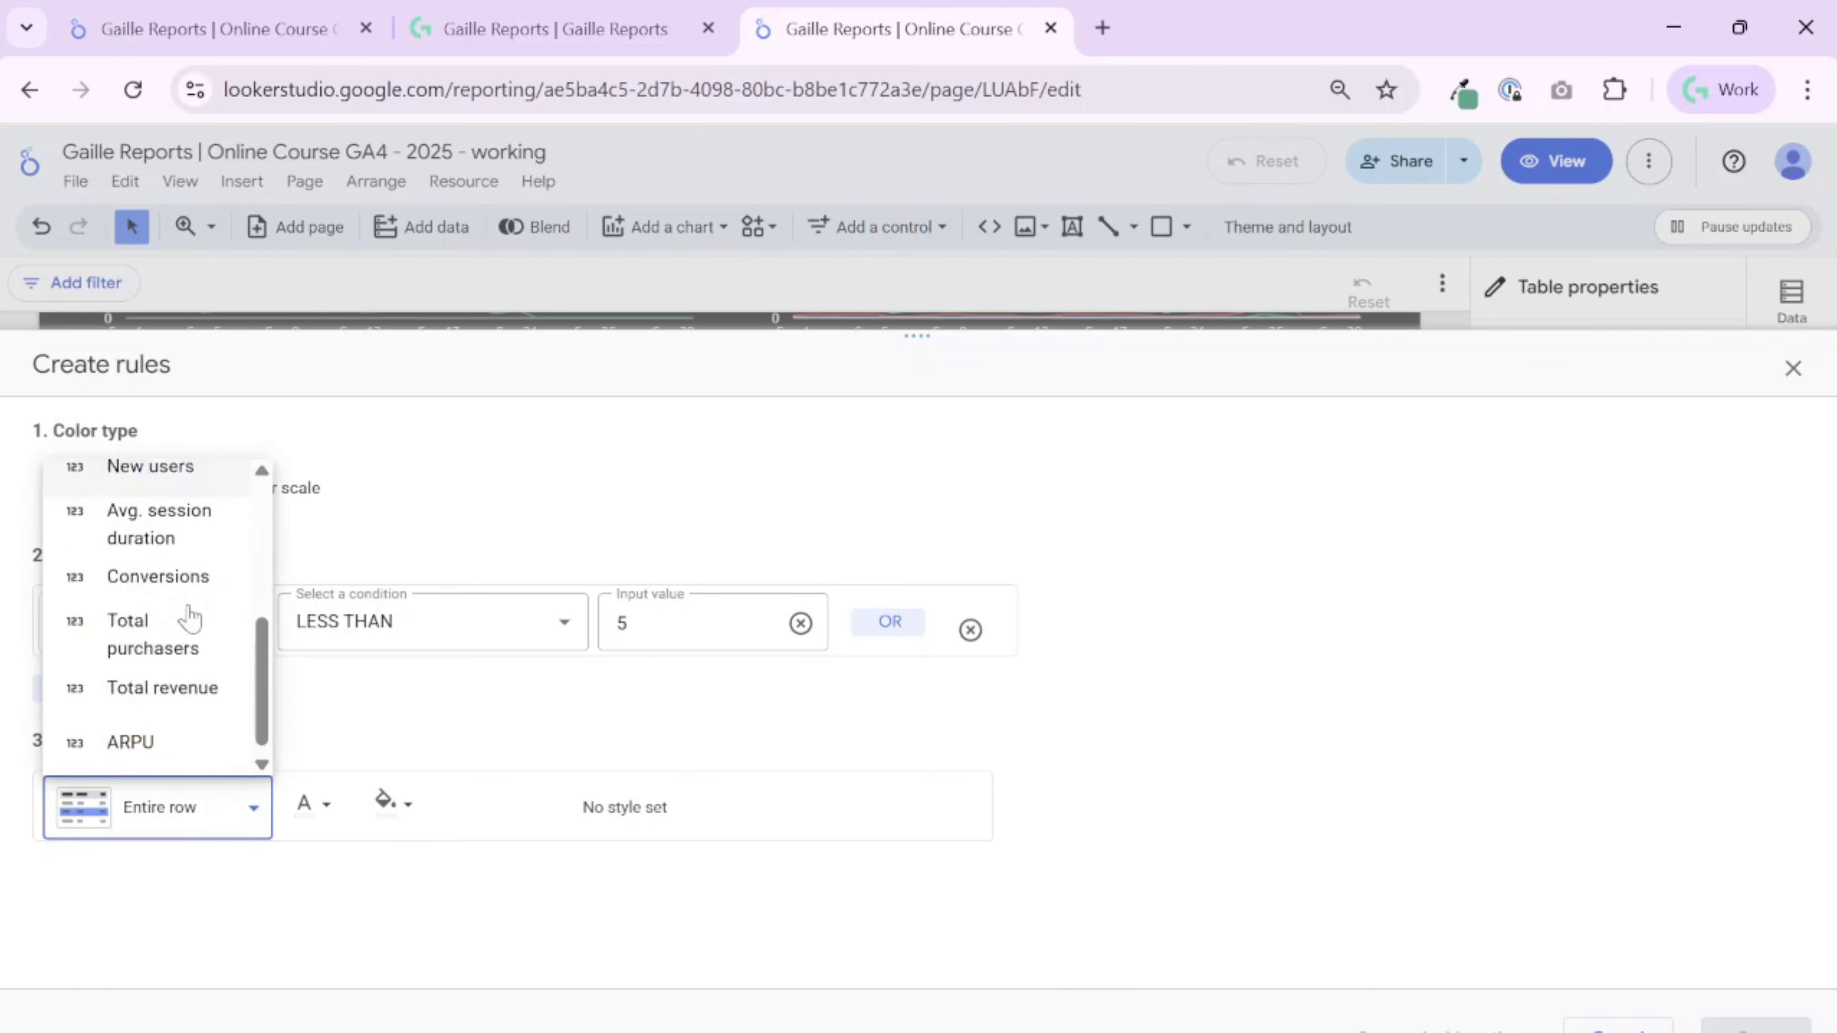
{"action": "left_click", "coordinate": [189, 745]}
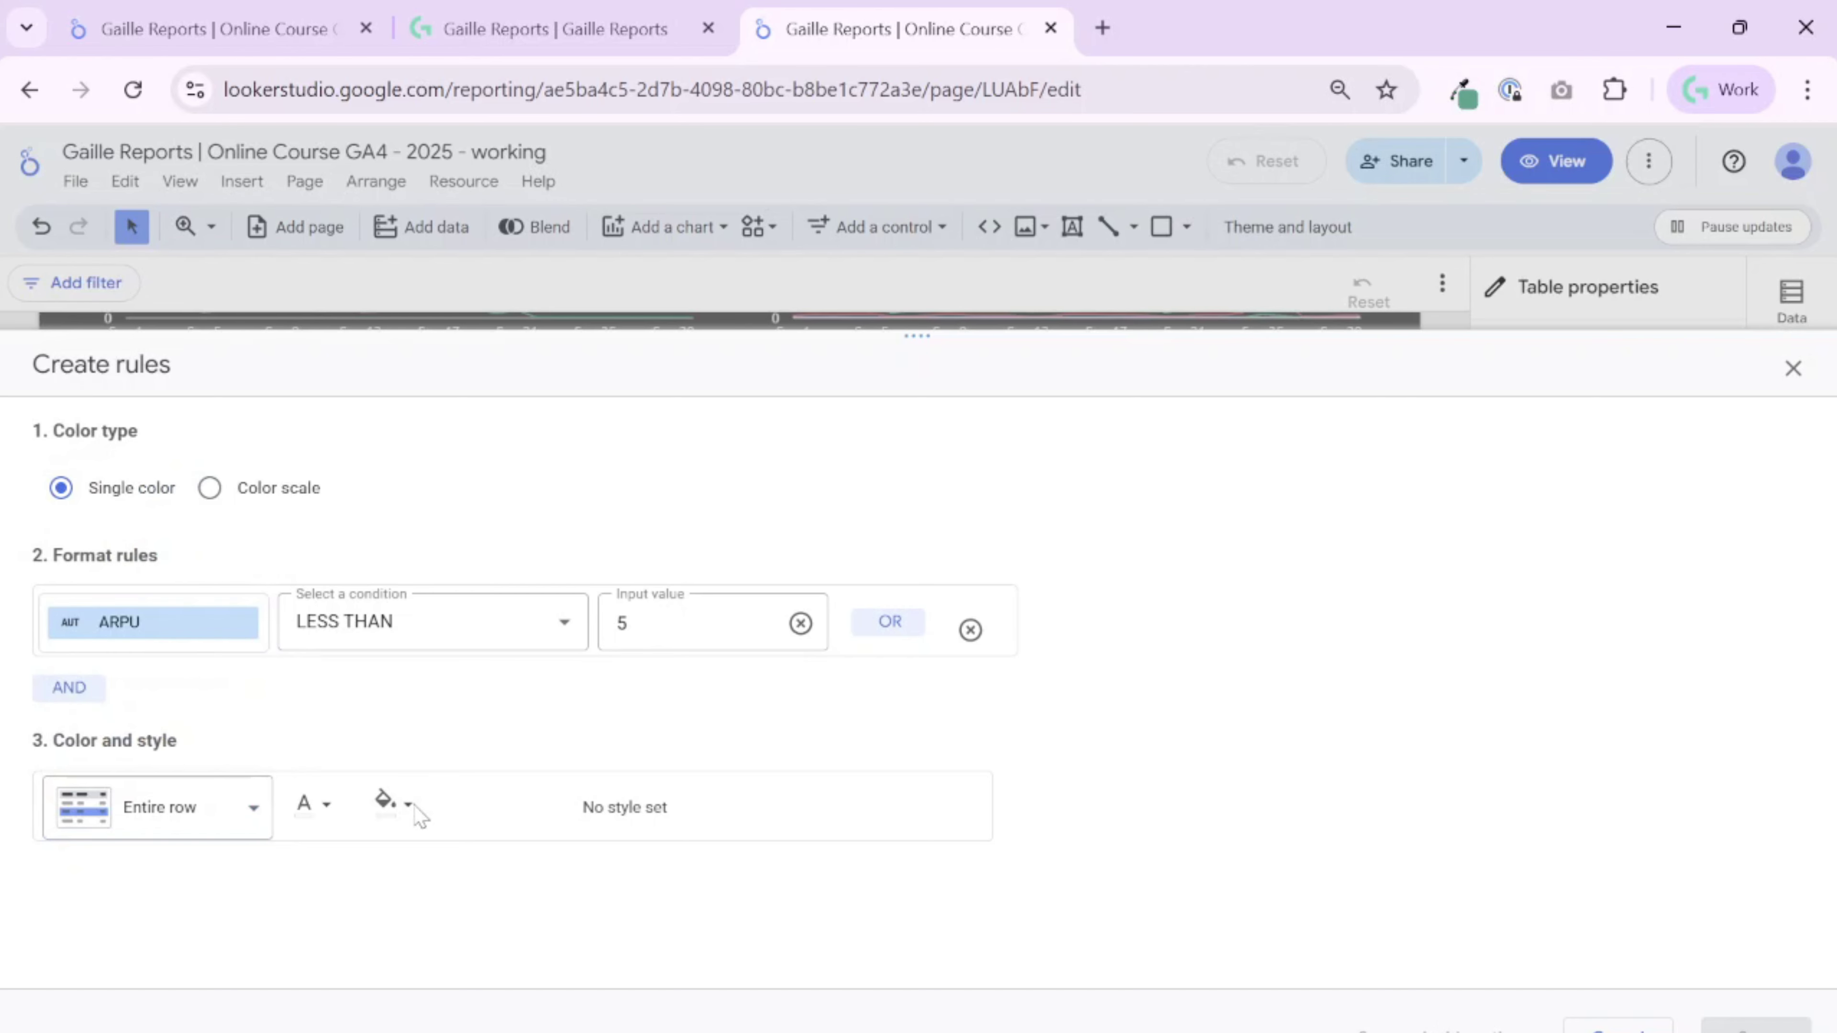
{"action": "left_click", "coordinate": [241, 807]}
{"action": "scroll", "coordinate": [162, 724], "scroll_direction": "down", "scroll_amount": 8}
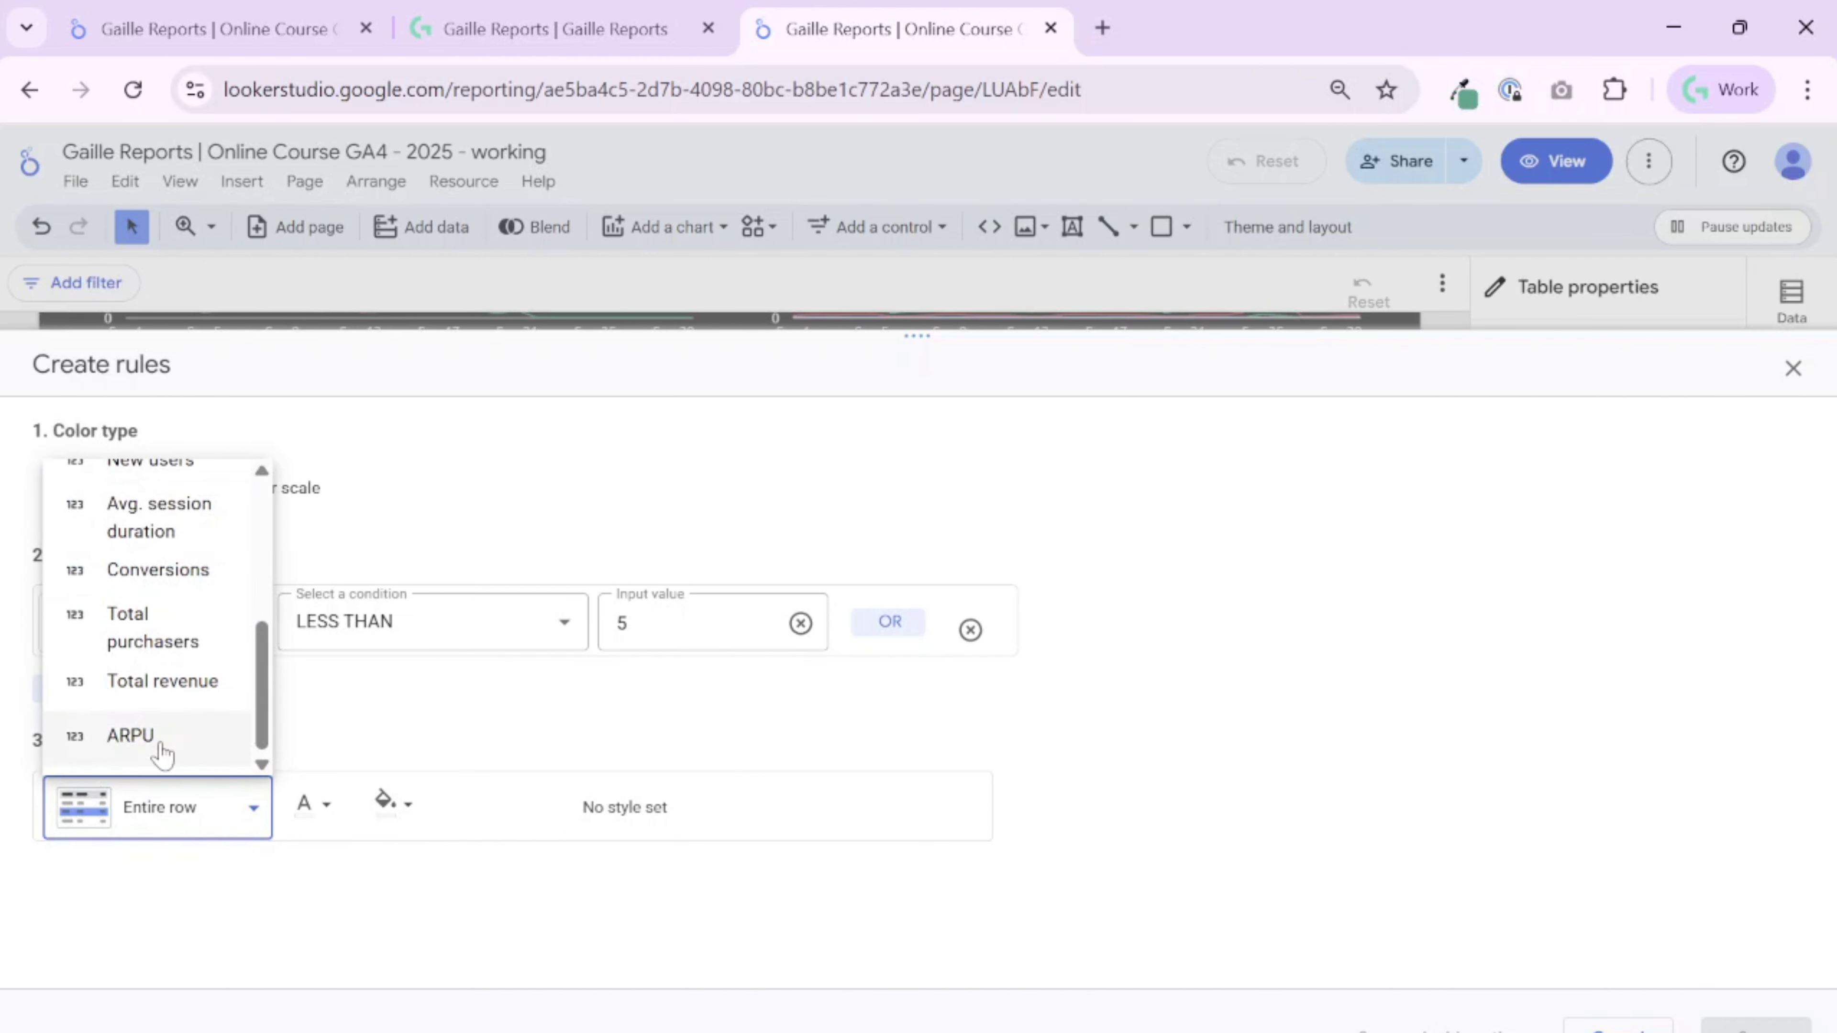
{"action": "left_click", "coordinate": [164, 745]}
Step: Try First user default channel group as the formatted column, review the other column choices and switch back to ARPU
{"action": "left_click", "coordinate": [206, 832]}
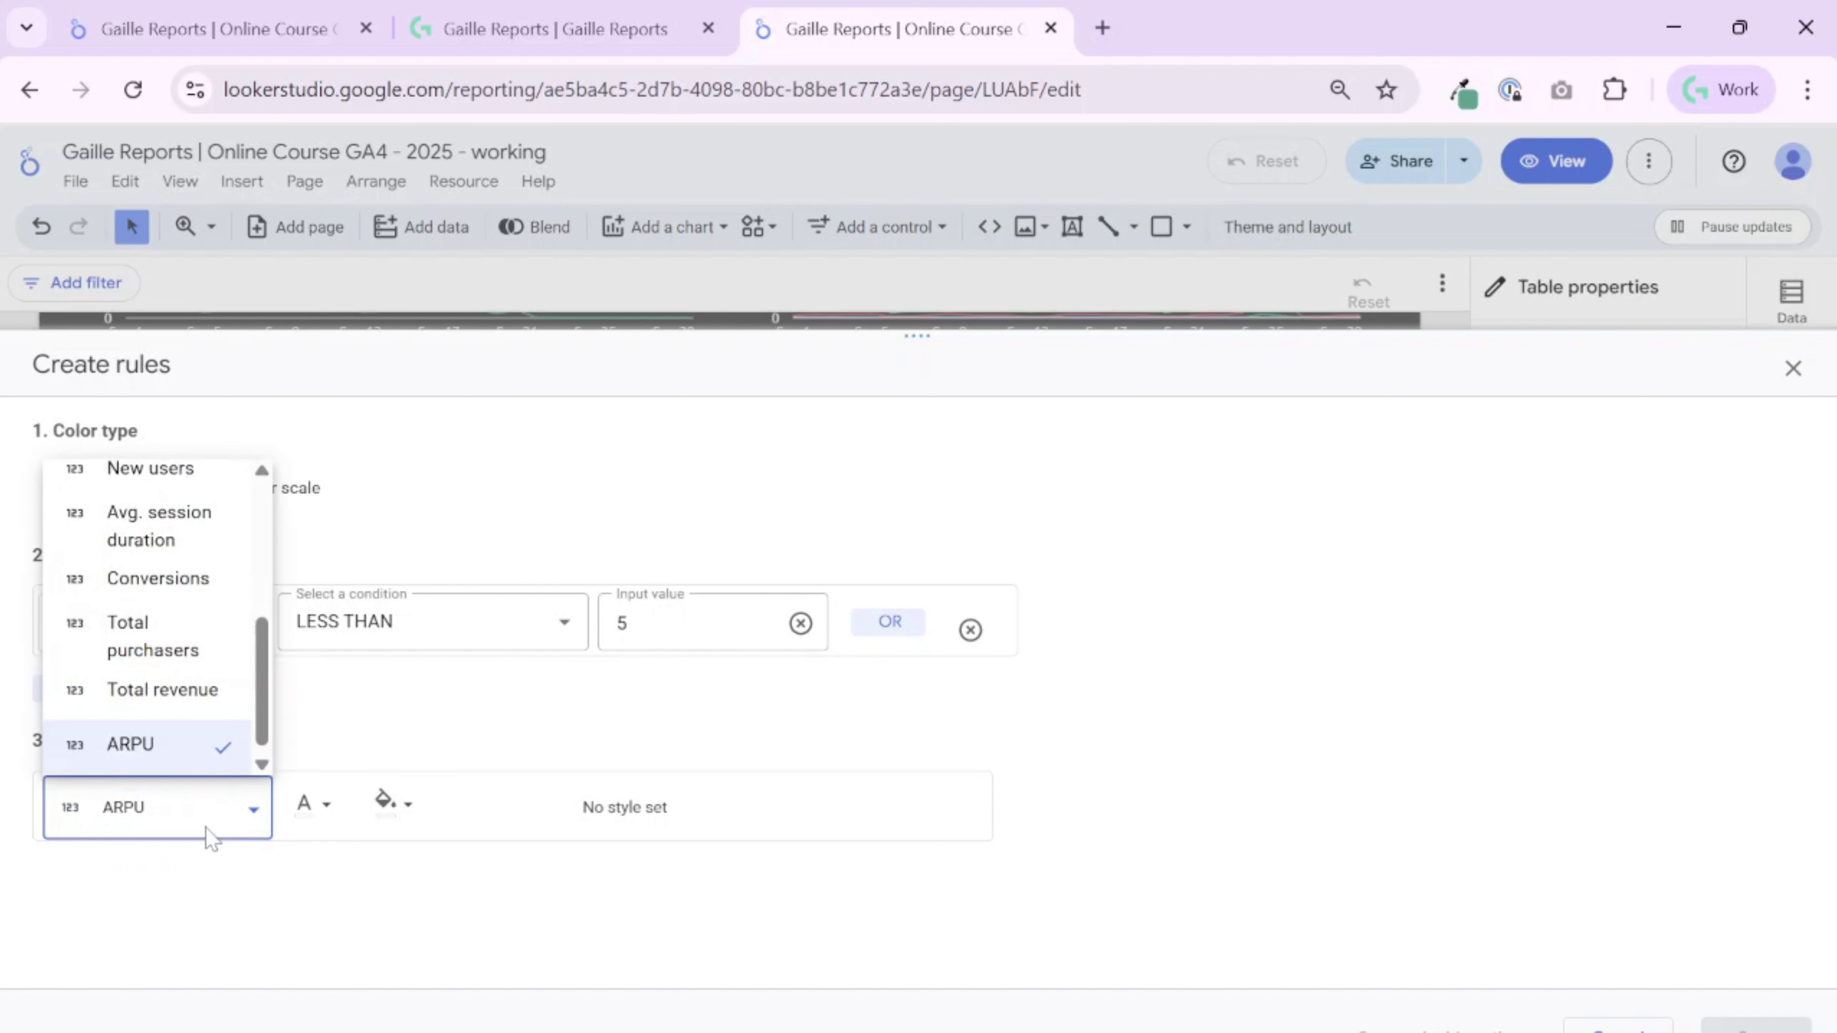
{"action": "scroll", "coordinate": [193, 550], "scroll_direction": "up", "scroll_amount": 8}
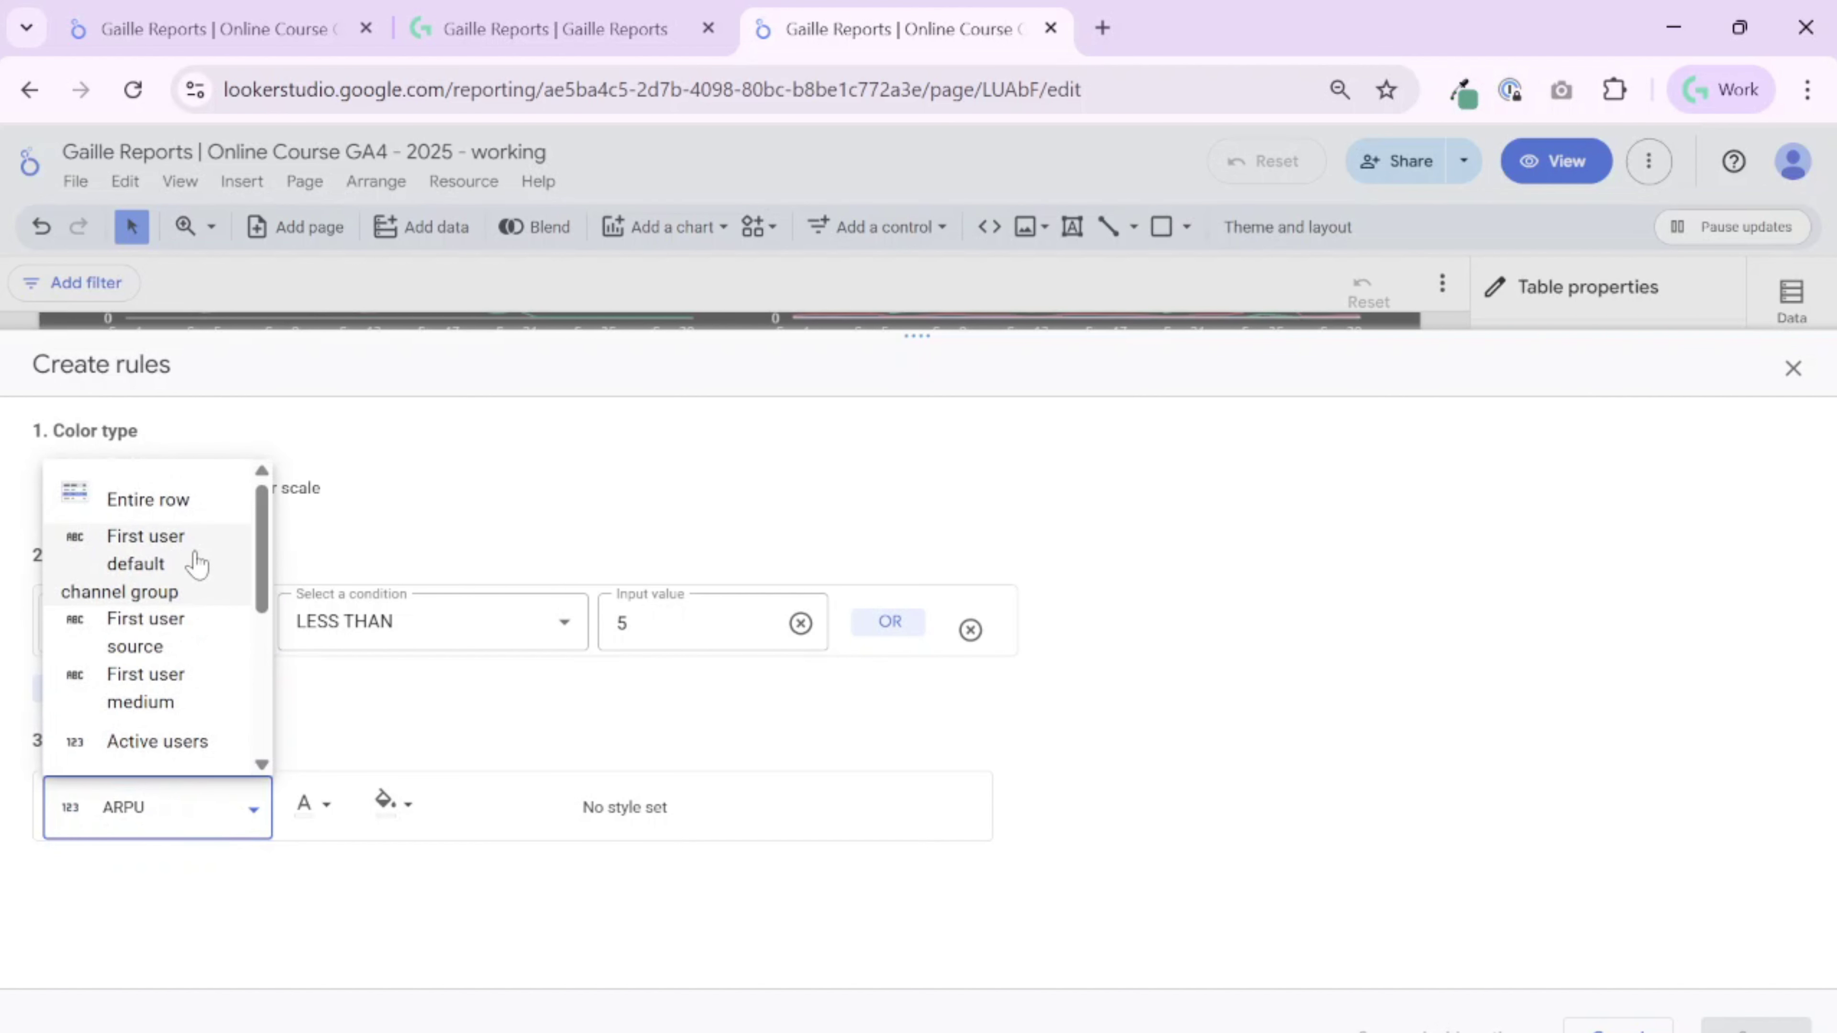
{"action": "left_click", "coordinate": [192, 559]}
{"action": "left_click", "coordinate": [233, 819]}
{"action": "scroll", "coordinate": [225, 648], "scroll_direction": "down", "scroll_amount": 5}
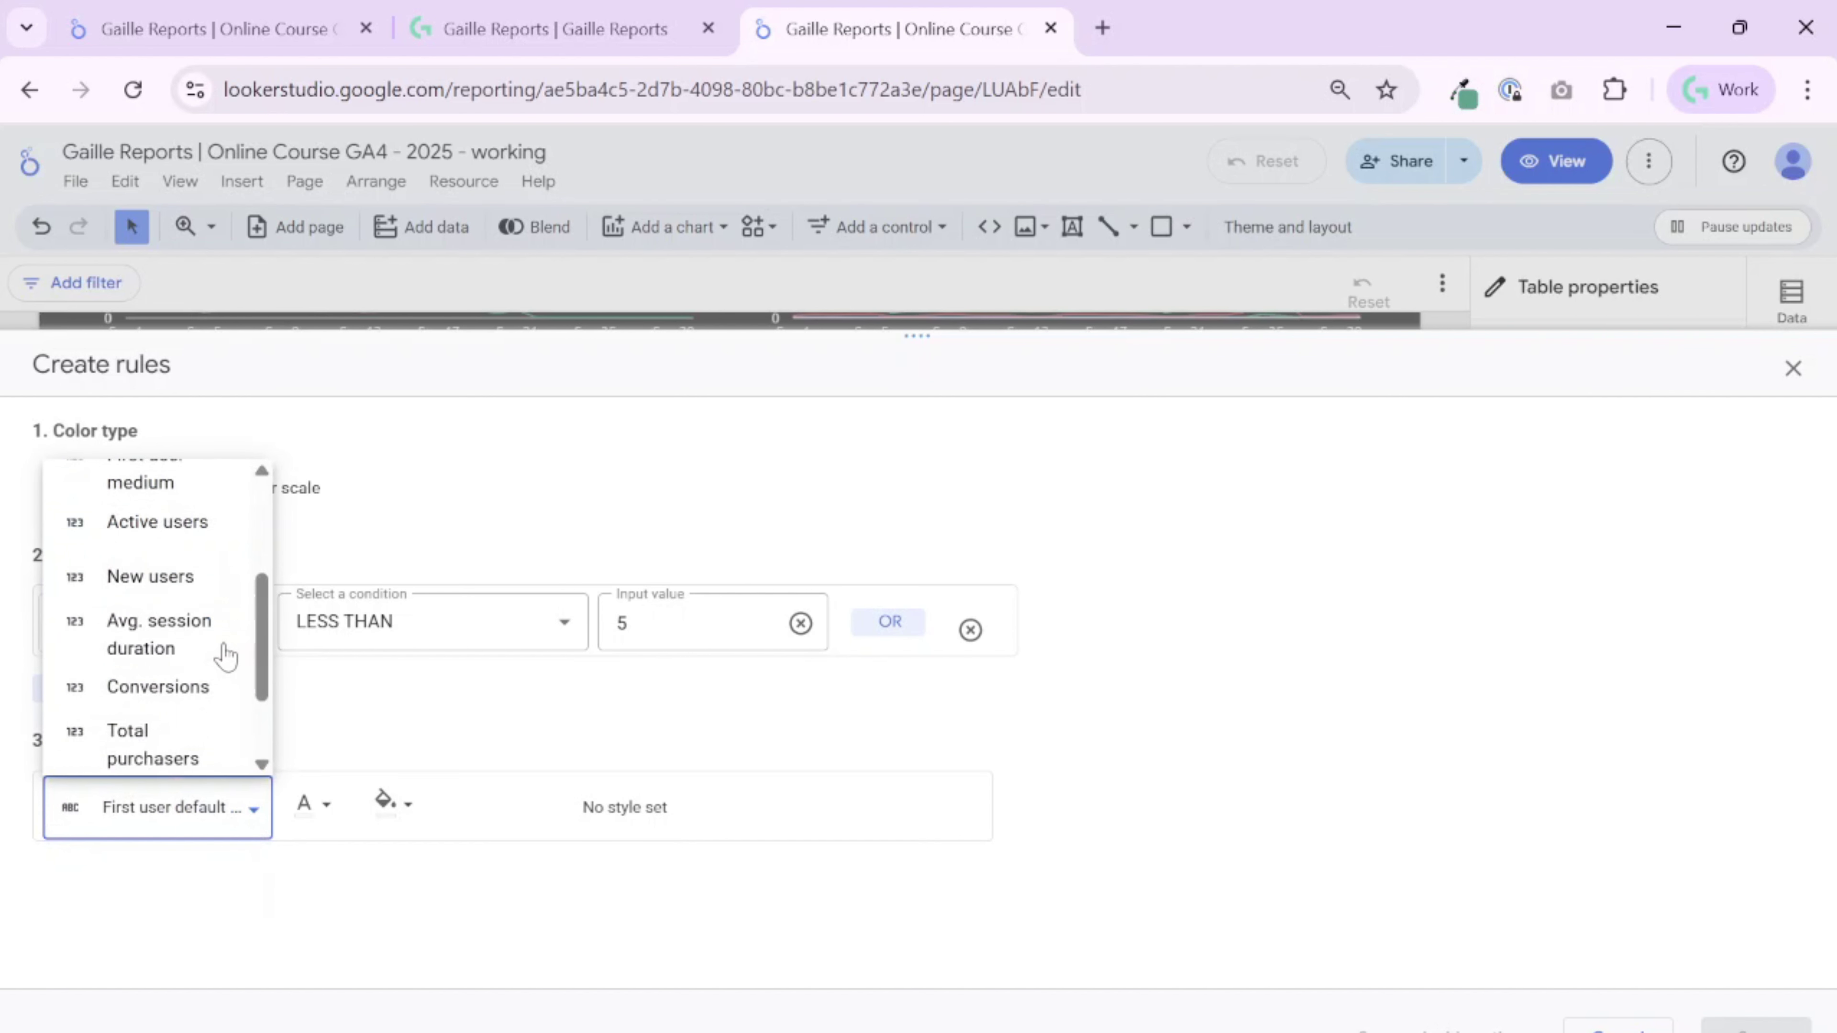
{"action": "scroll", "coordinate": [226, 651], "scroll_direction": "up", "scroll_amount": 5}
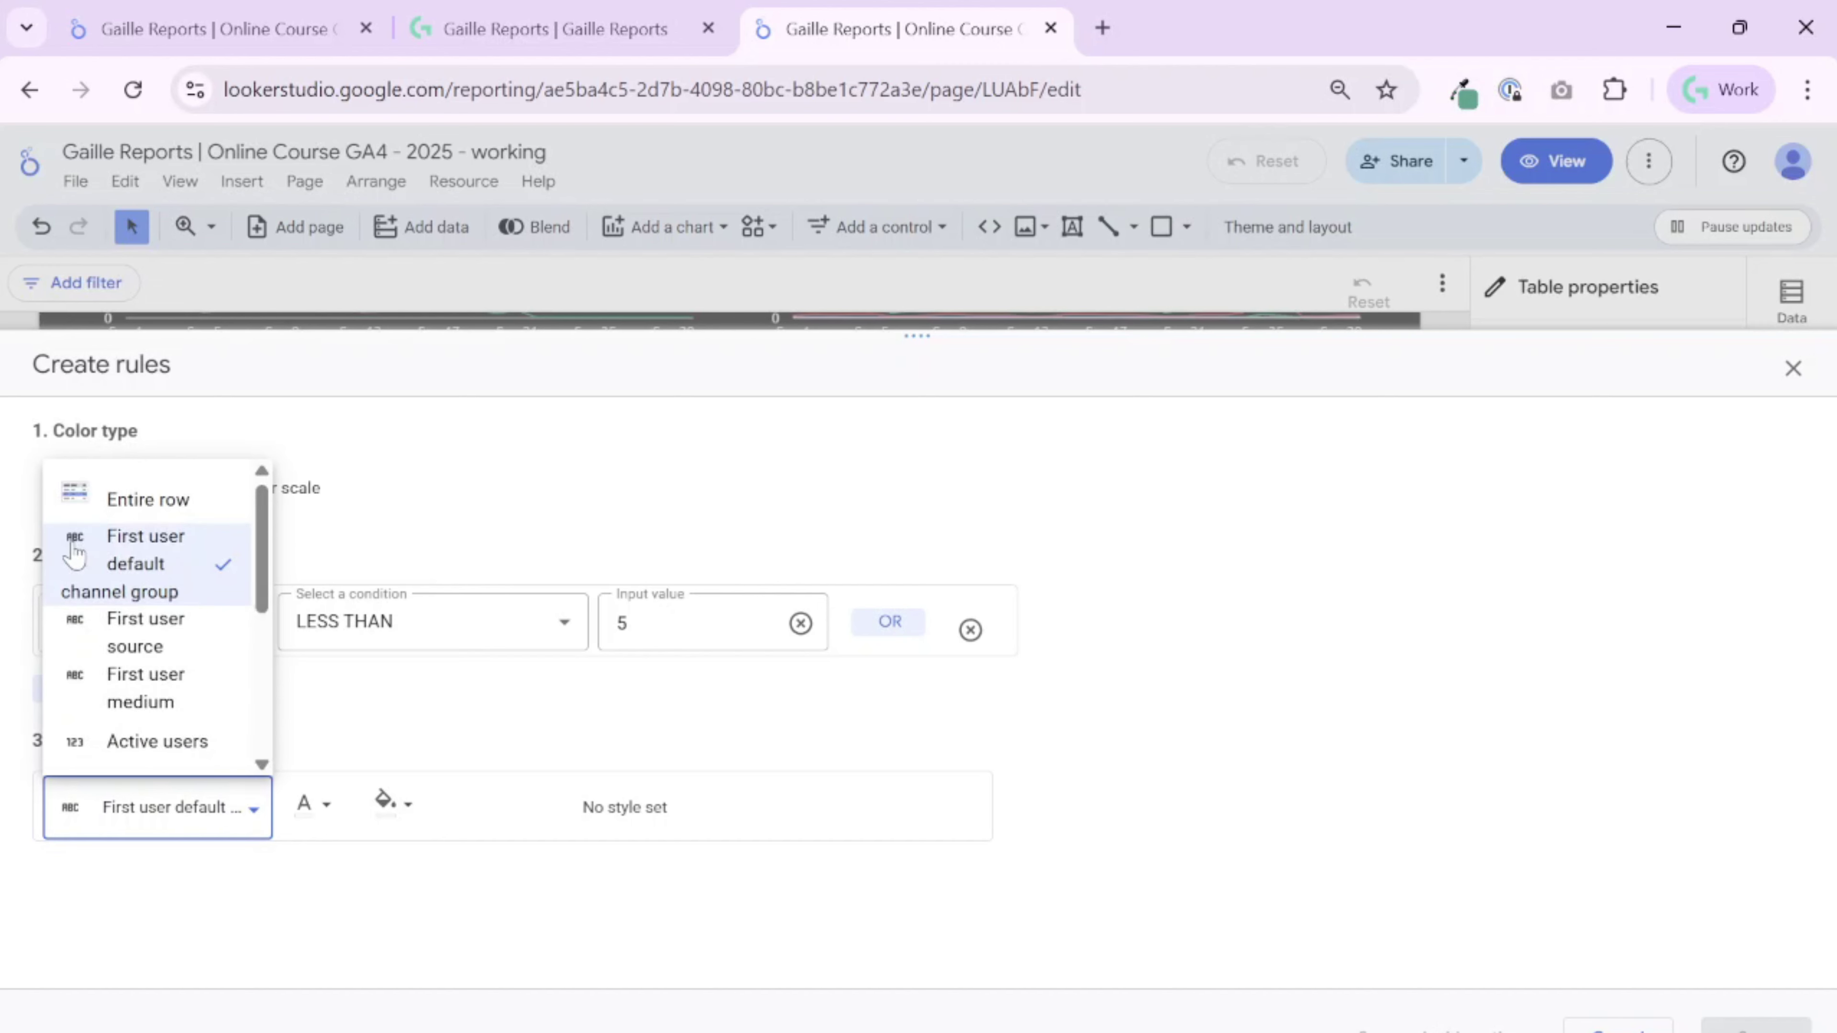
{"action": "scroll", "coordinate": [144, 616], "scroll_direction": "down", "scroll_amount": 5}
{"action": "left_click", "coordinate": [137, 734]}
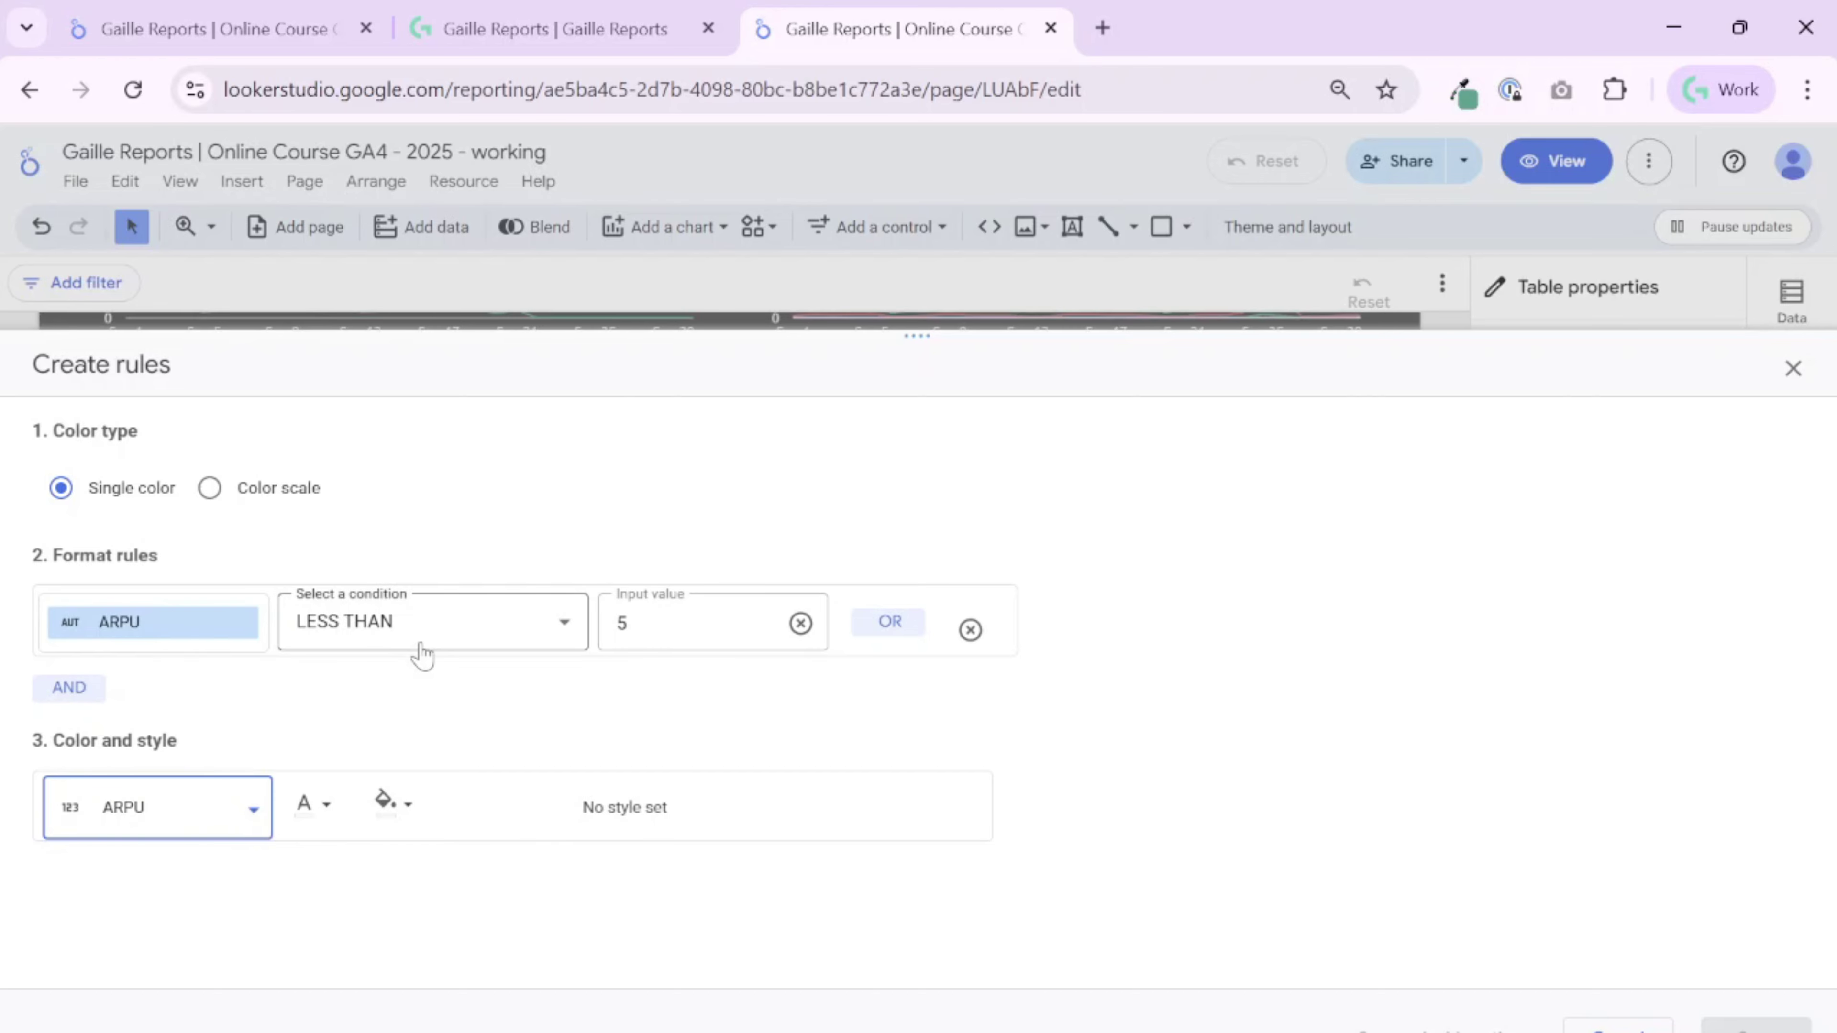
Step: Give the rule the rose-pink theme background and a white font color, and save it
{"action": "left_click", "coordinate": [391, 807]}
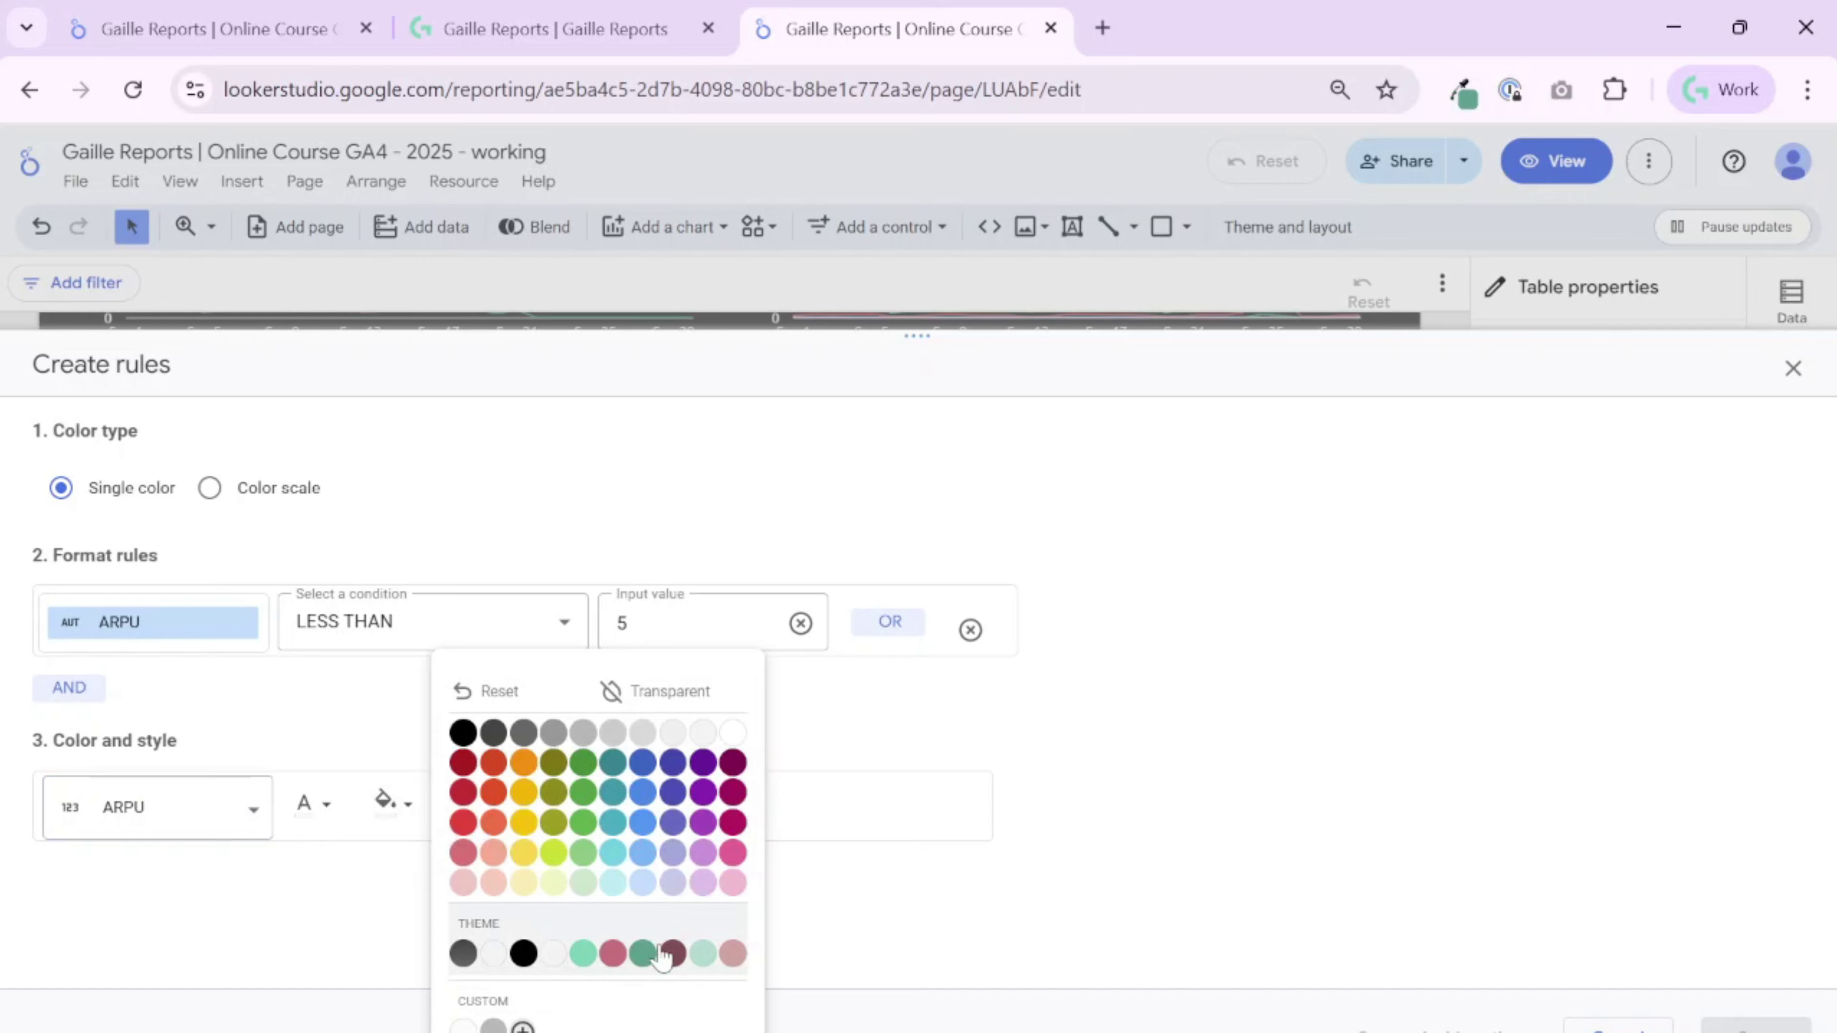
{"action": "left_click", "coordinate": [613, 953]}
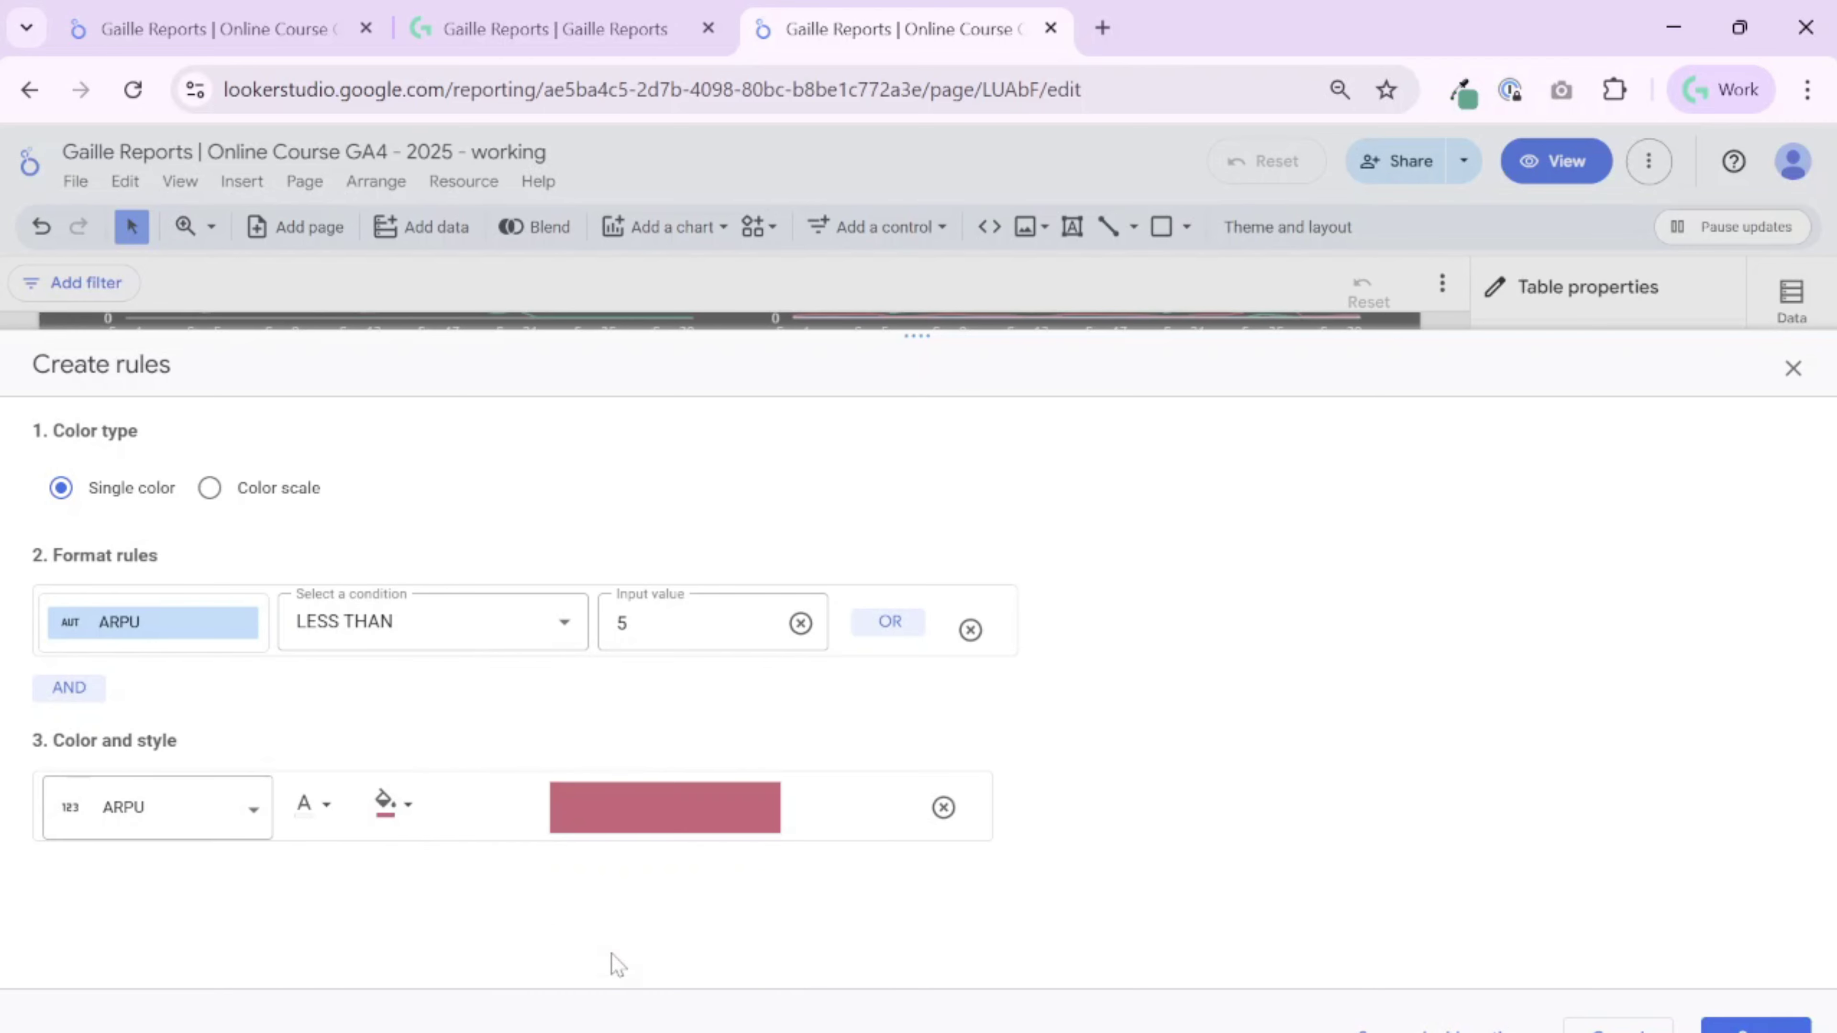
{"action": "left_click", "coordinate": [315, 805]}
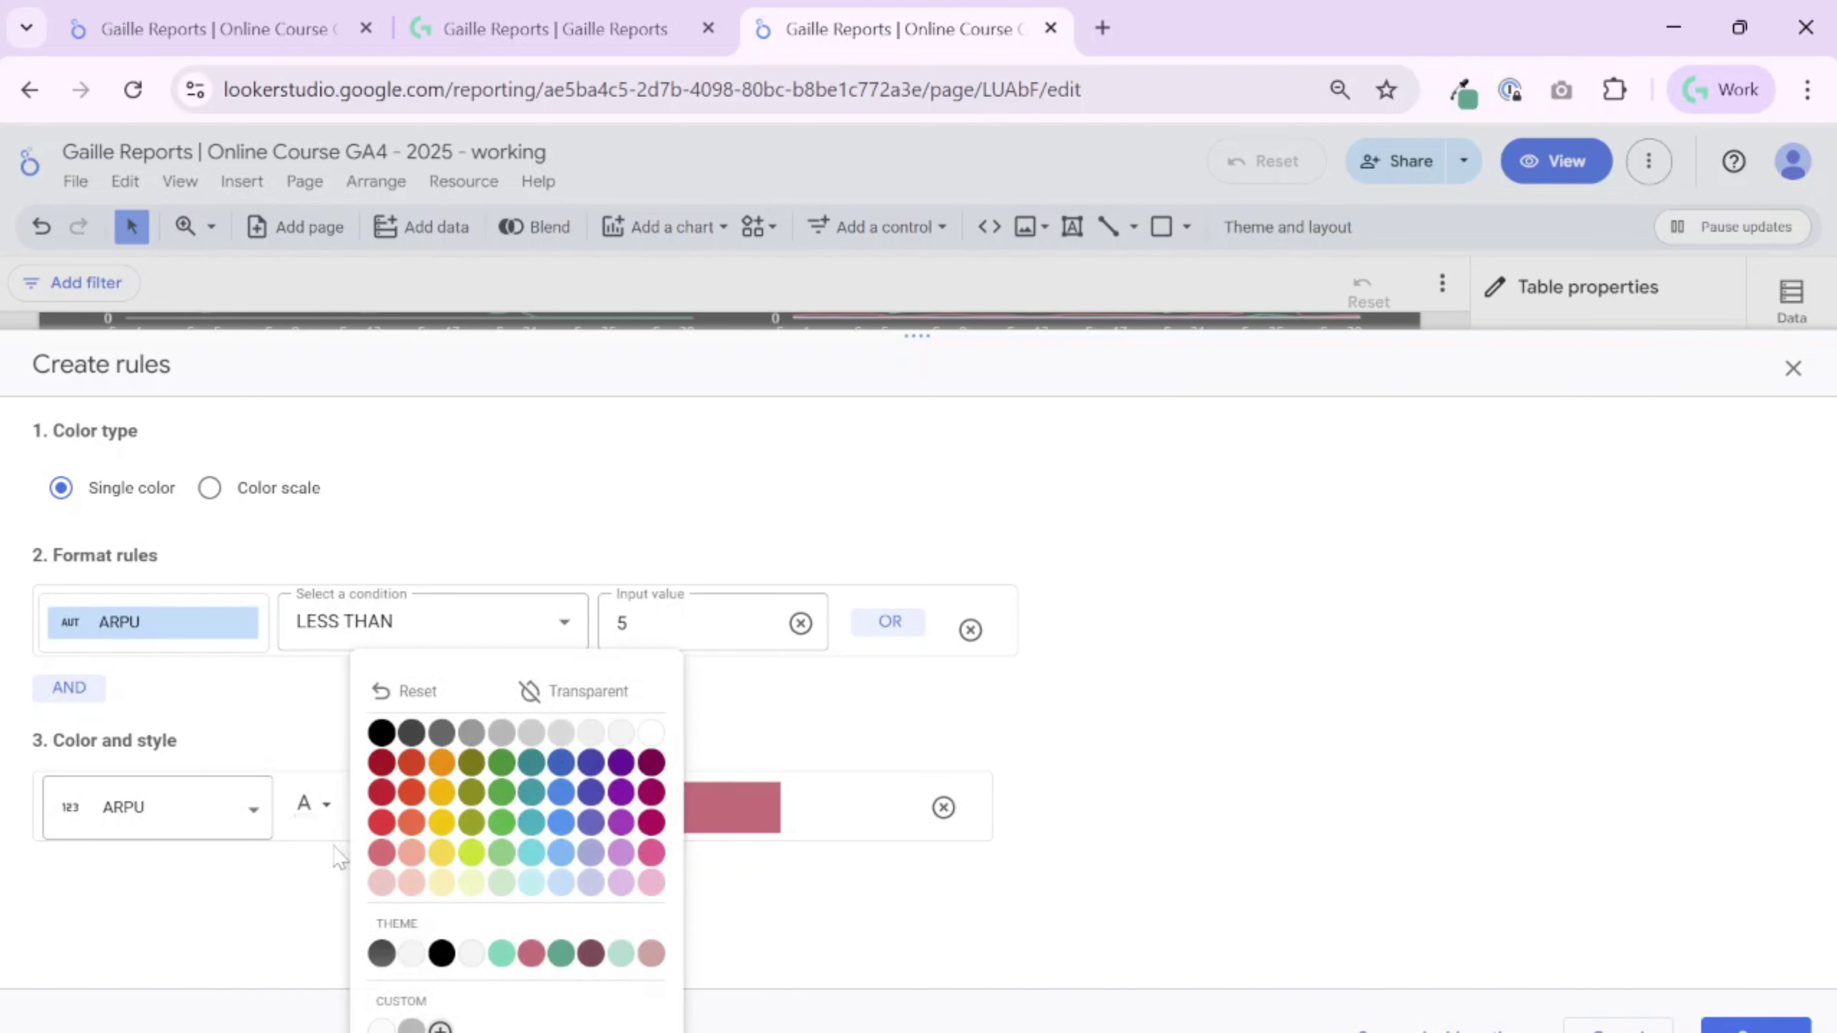
{"action": "left_click", "coordinate": [651, 733]}
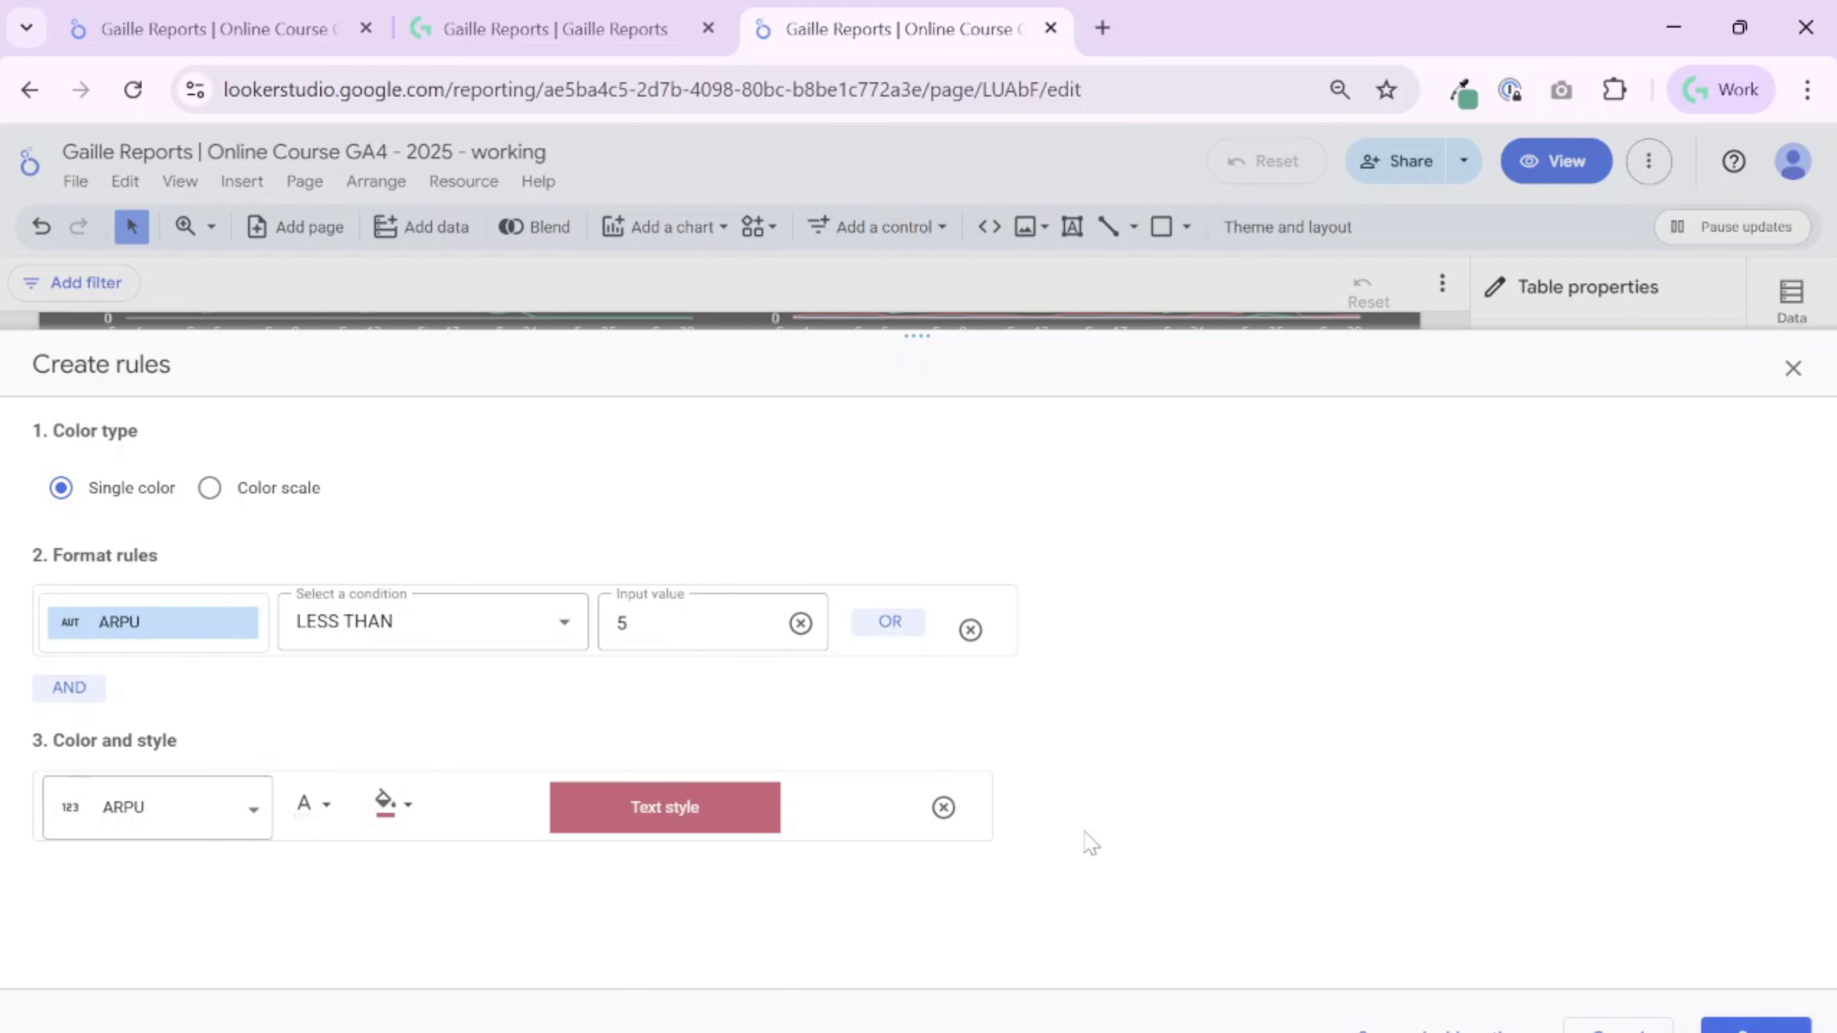
{"action": "left_click", "coordinate": [1764, 1025]}
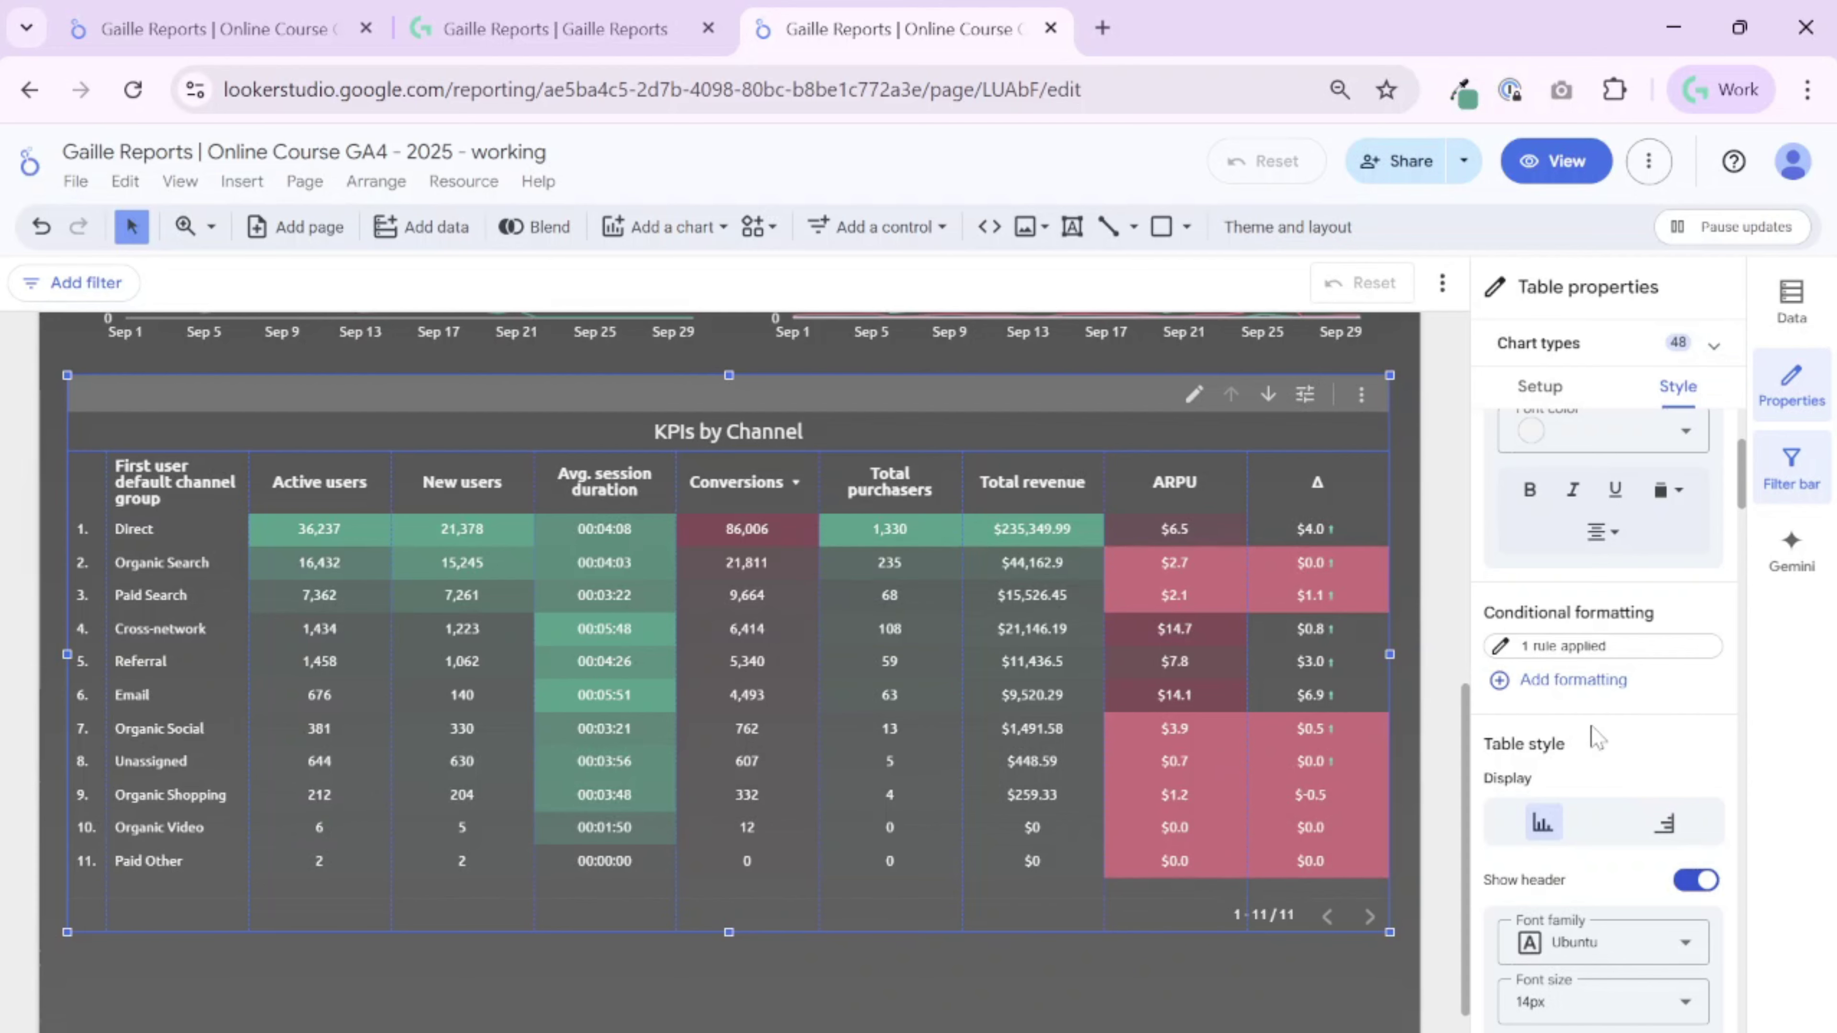
Step: Reopen the table's saved ARPU conditional formatting rule for editing and enlarge the rule editor
{"action": "scroll", "coordinate": [1649, 436], "scroll_direction": "up", "scroll_amount": 4}
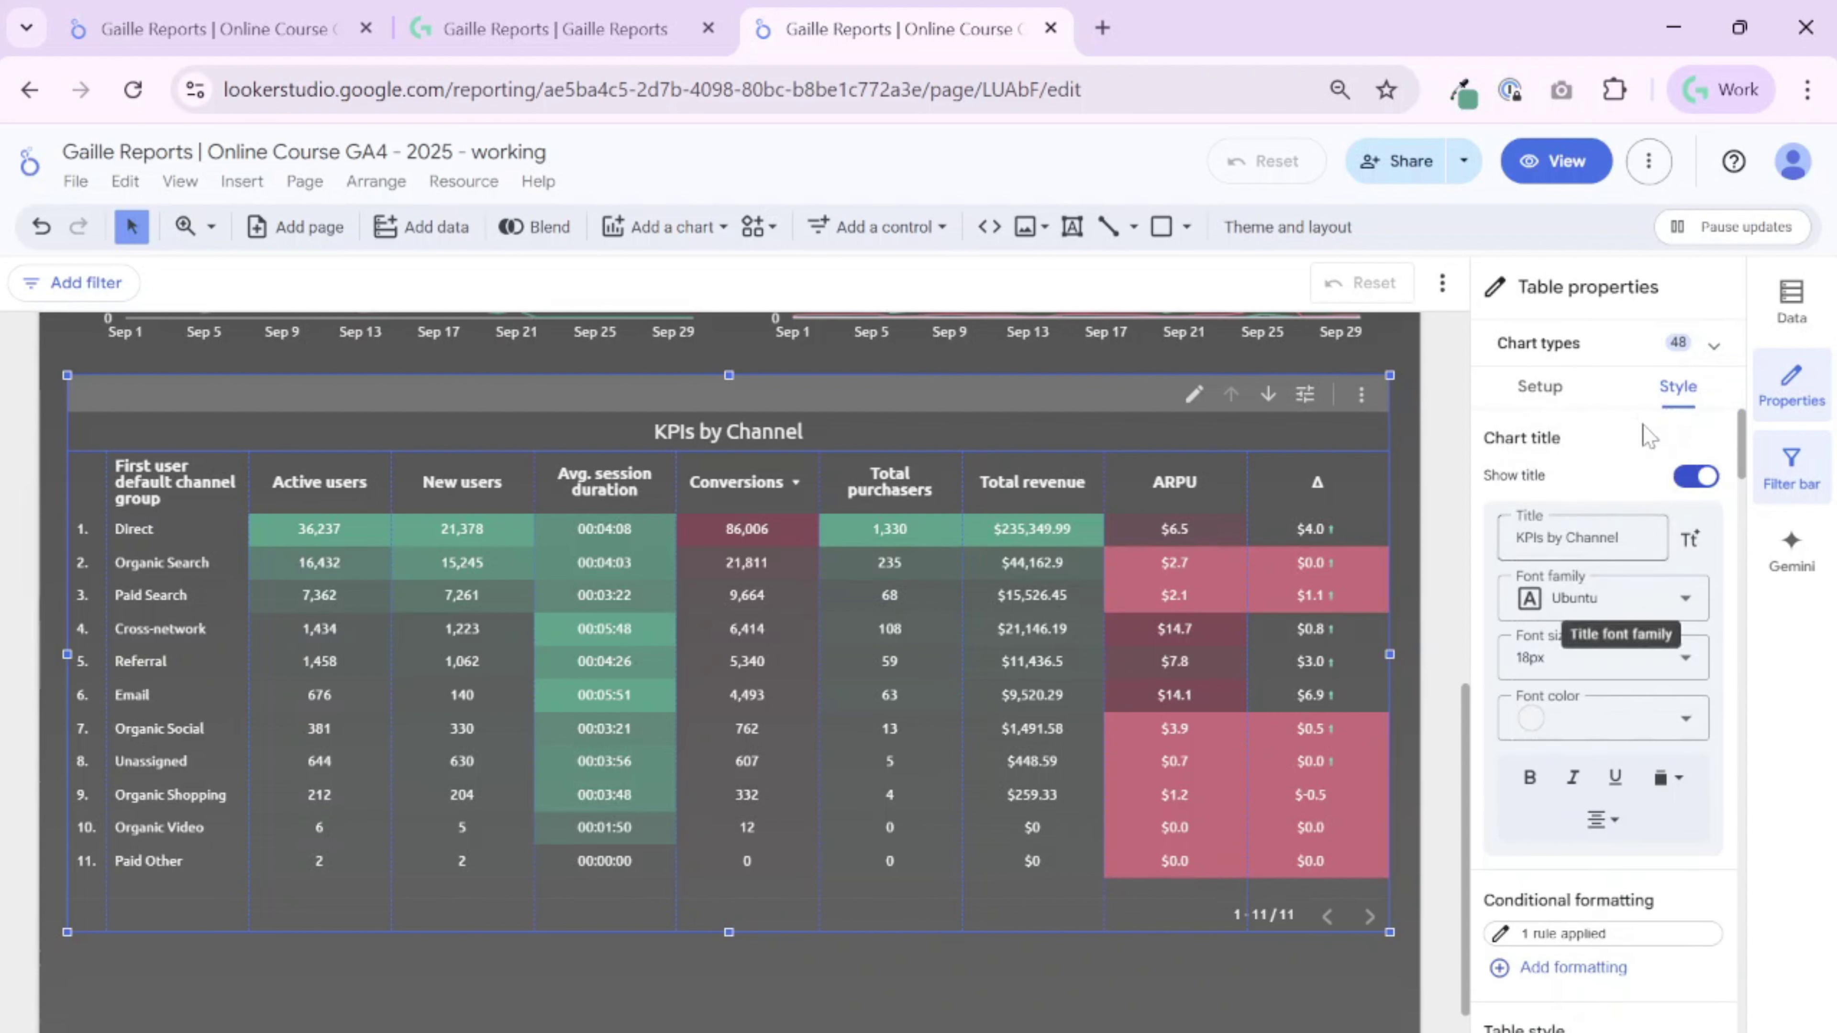
{"action": "scroll", "coordinate": [1583, 724], "scroll_direction": "down", "scroll_amount": 4}
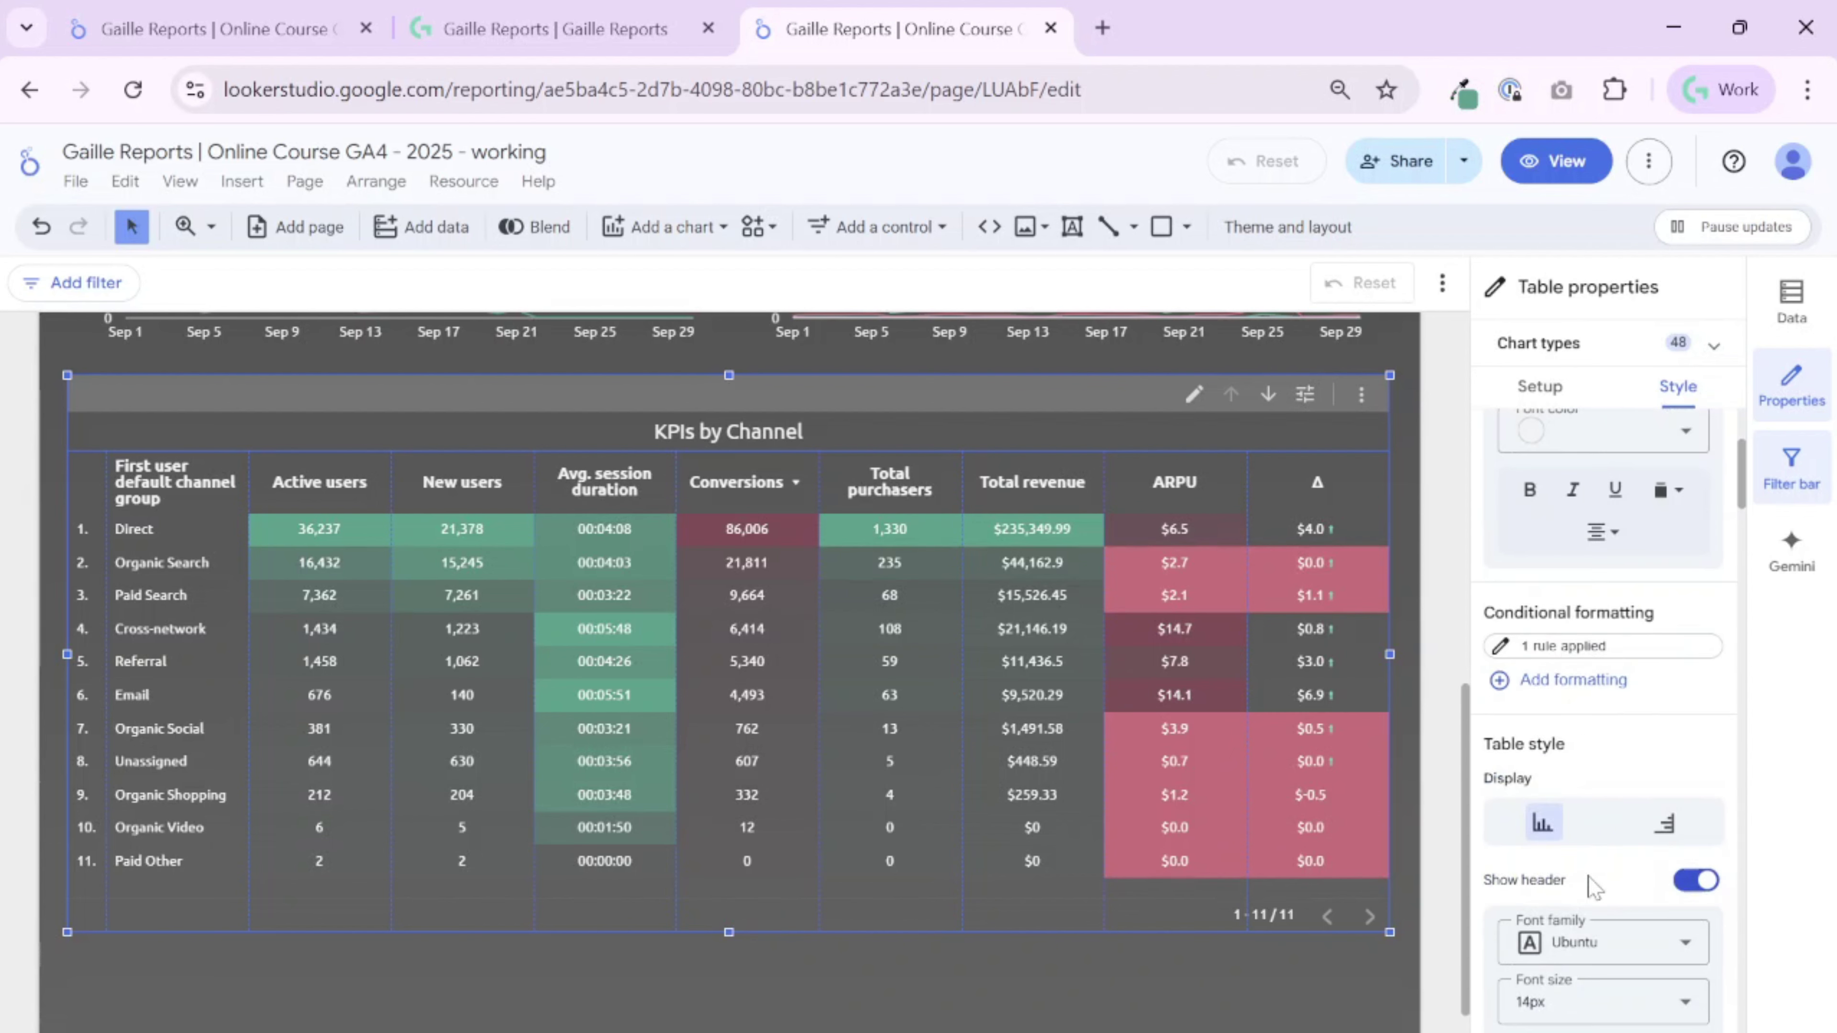
{"action": "left_click", "coordinate": [1575, 647]}
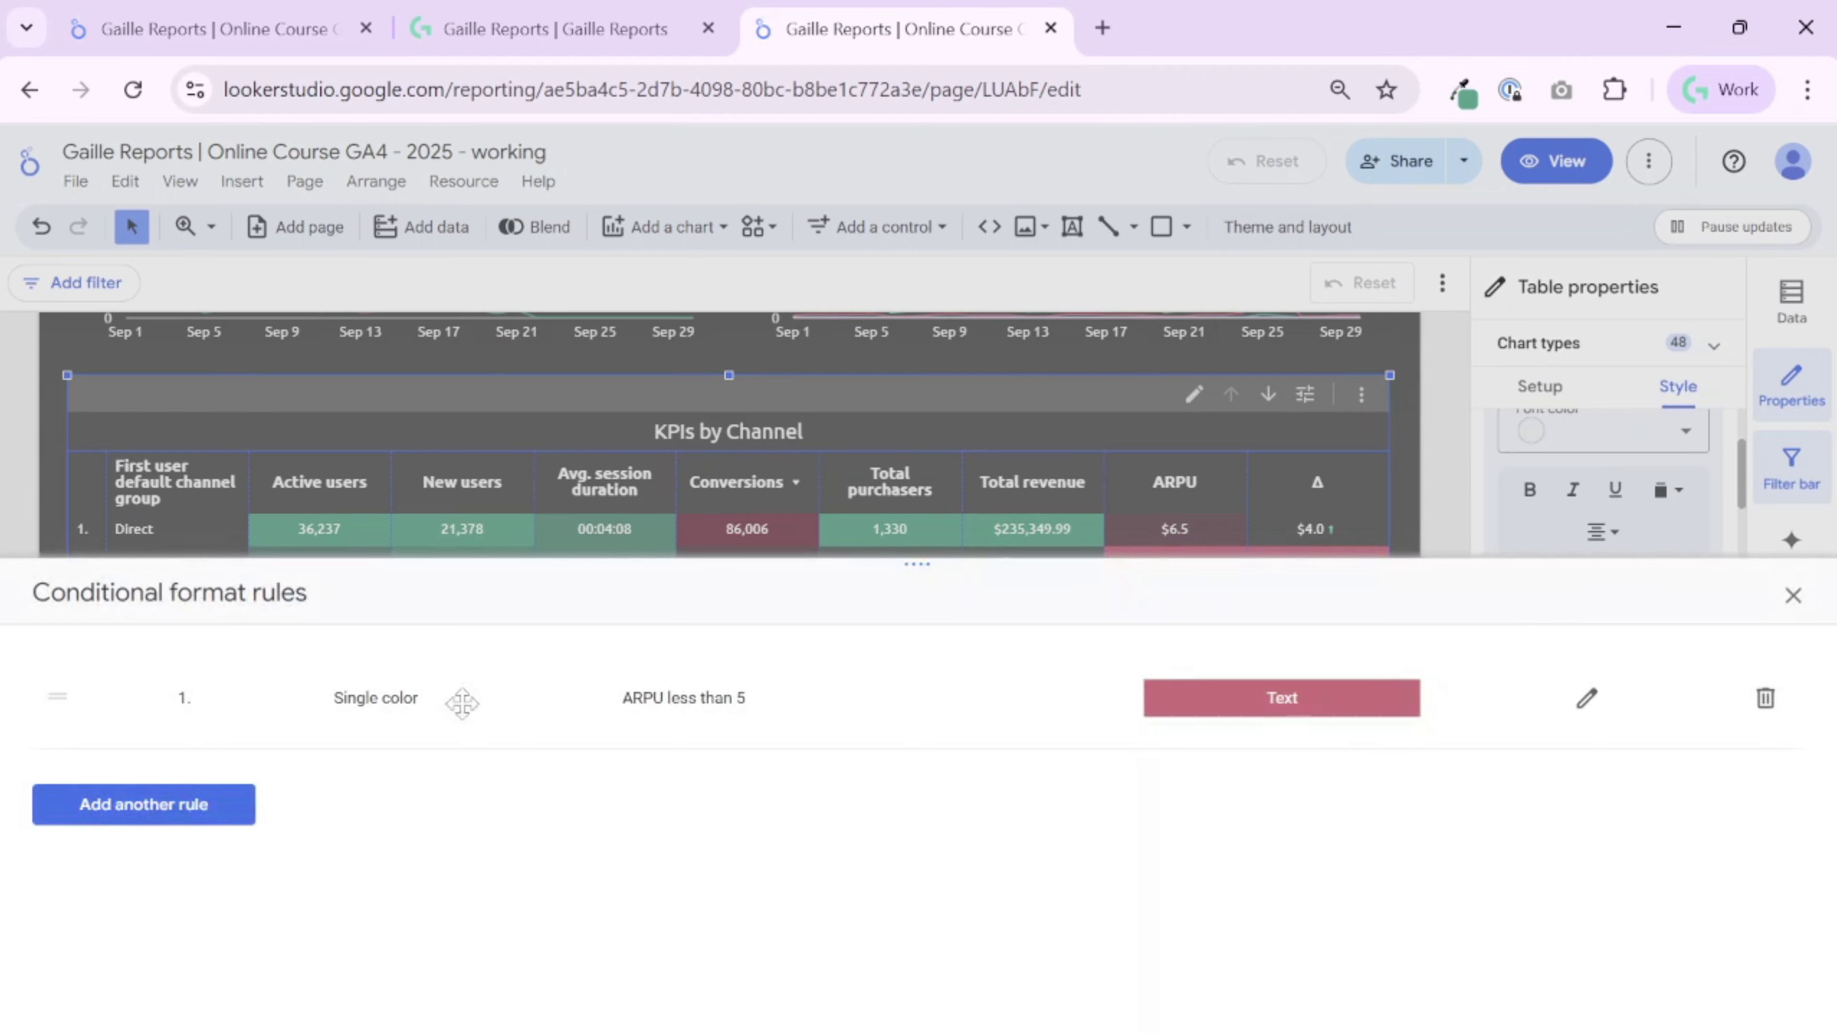
{"action": "left_click", "coordinate": [1585, 699]}
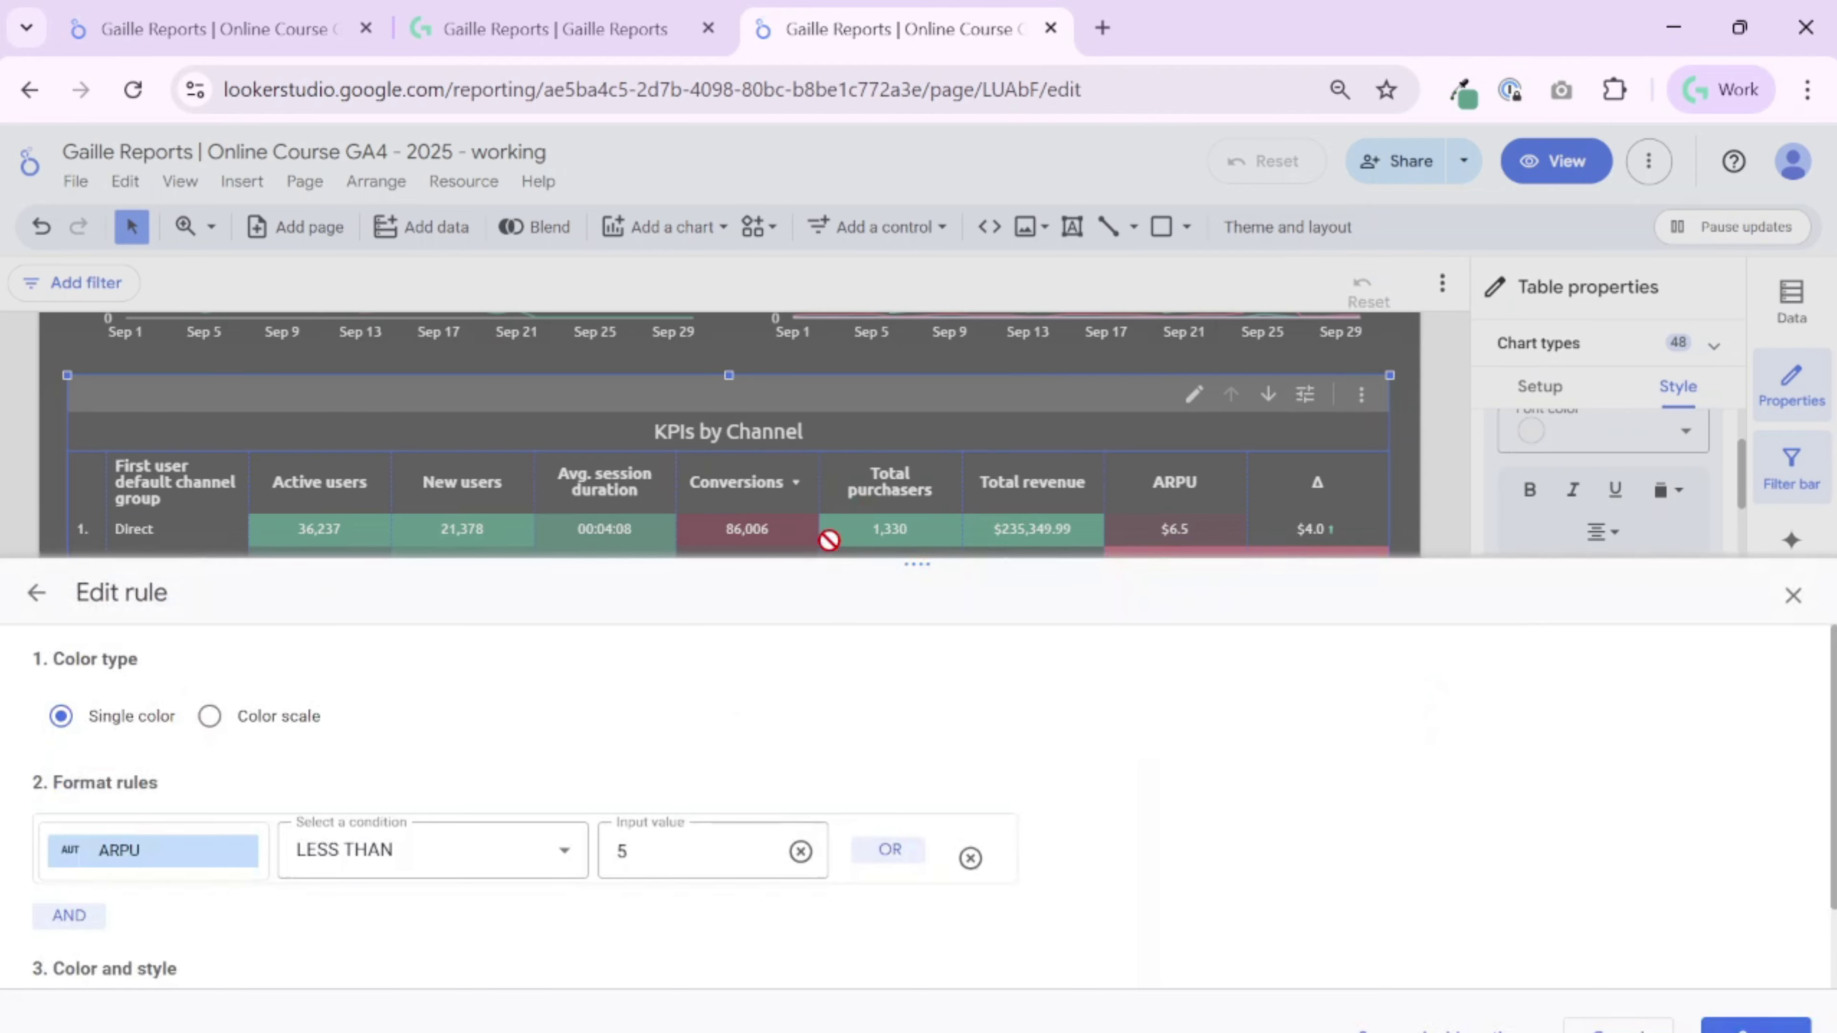
{"action": "left_click_drag", "start_coordinate": [918, 565], "coordinate": [917, 243]}
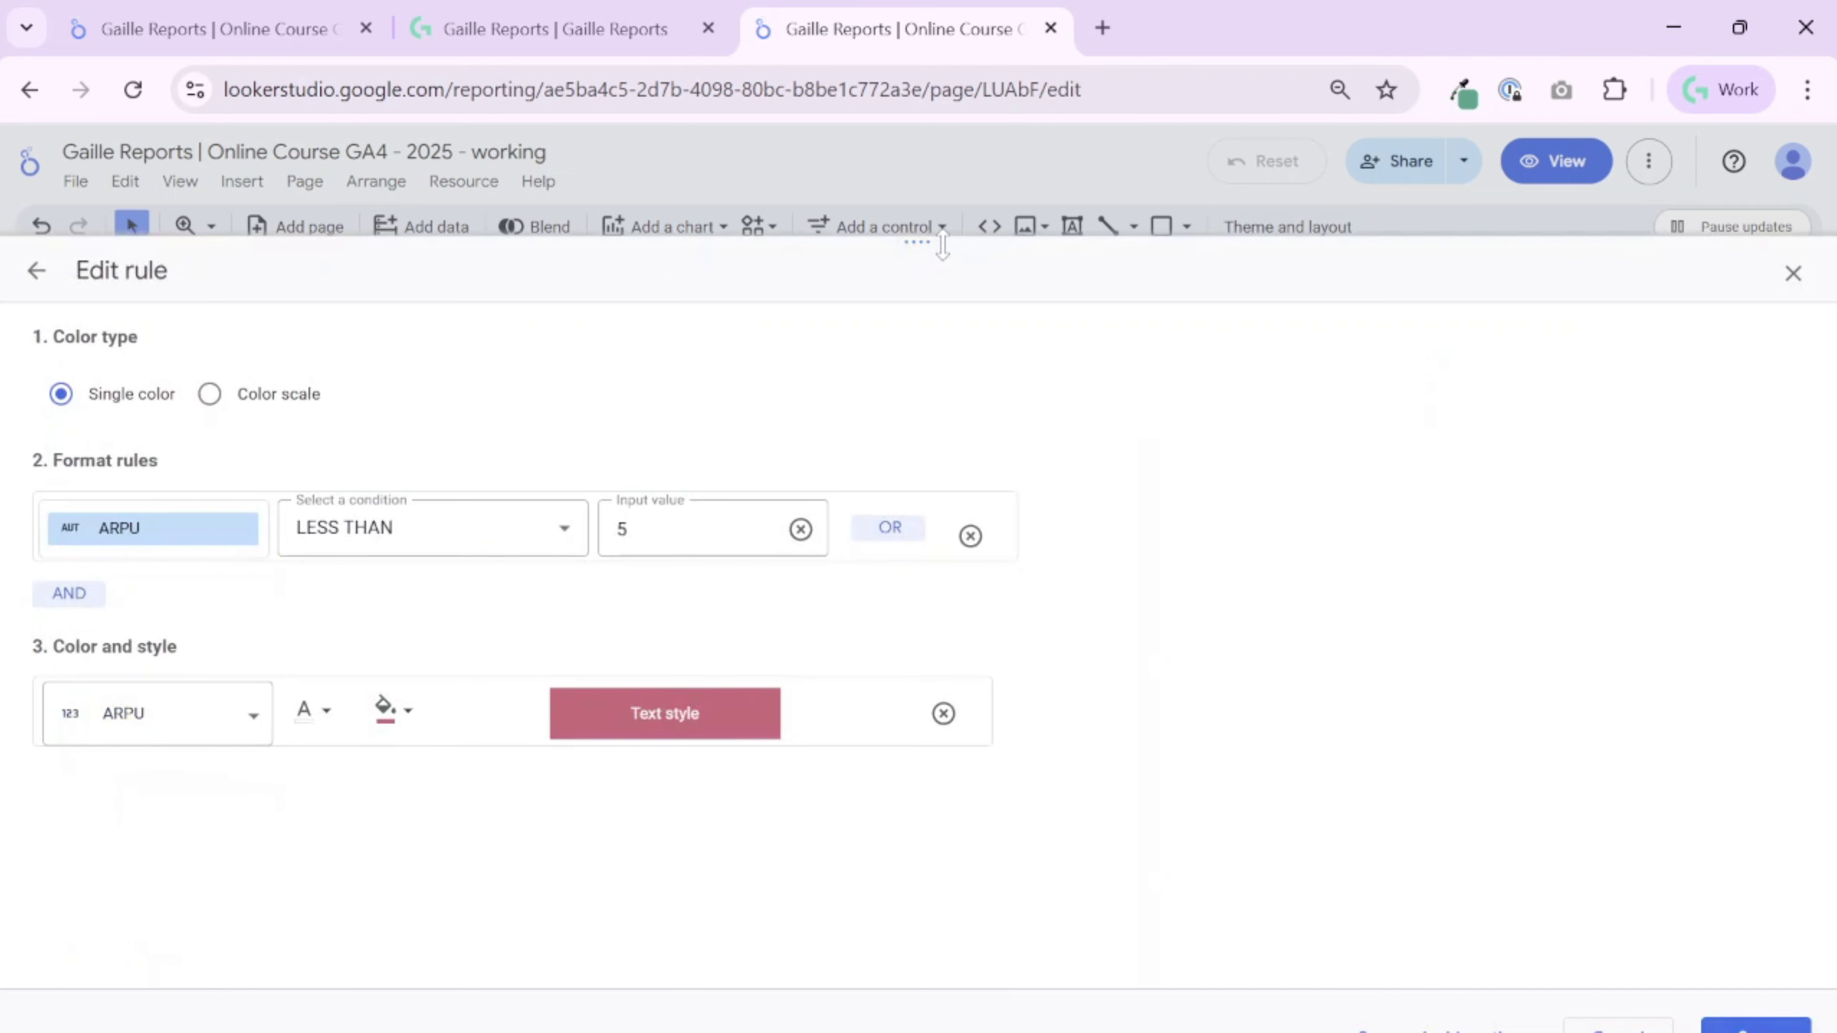
Step: Add an AND condition to the ARPU rule requiring Active users greater than 100
{"action": "left_click", "coordinate": [70, 594]}
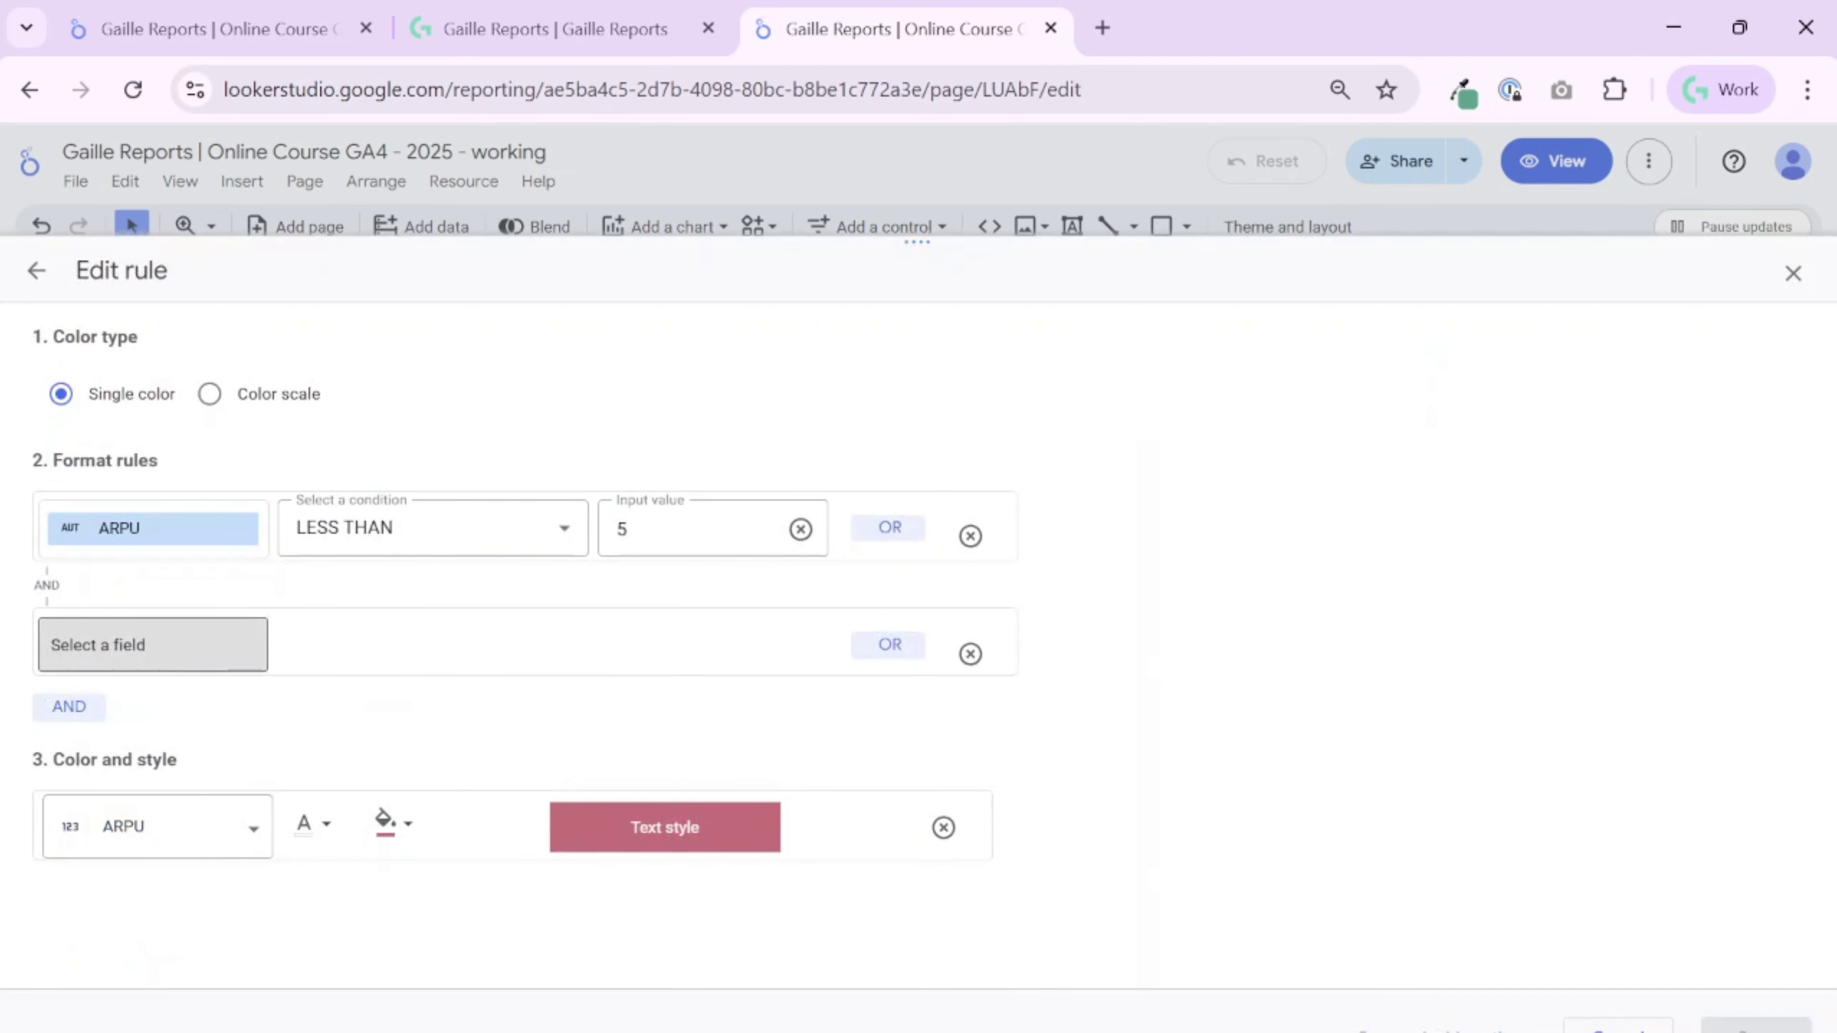
{"action": "left_click", "coordinate": [152, 645]}
{"action": "left_click", "coordinate": [108, 824]}
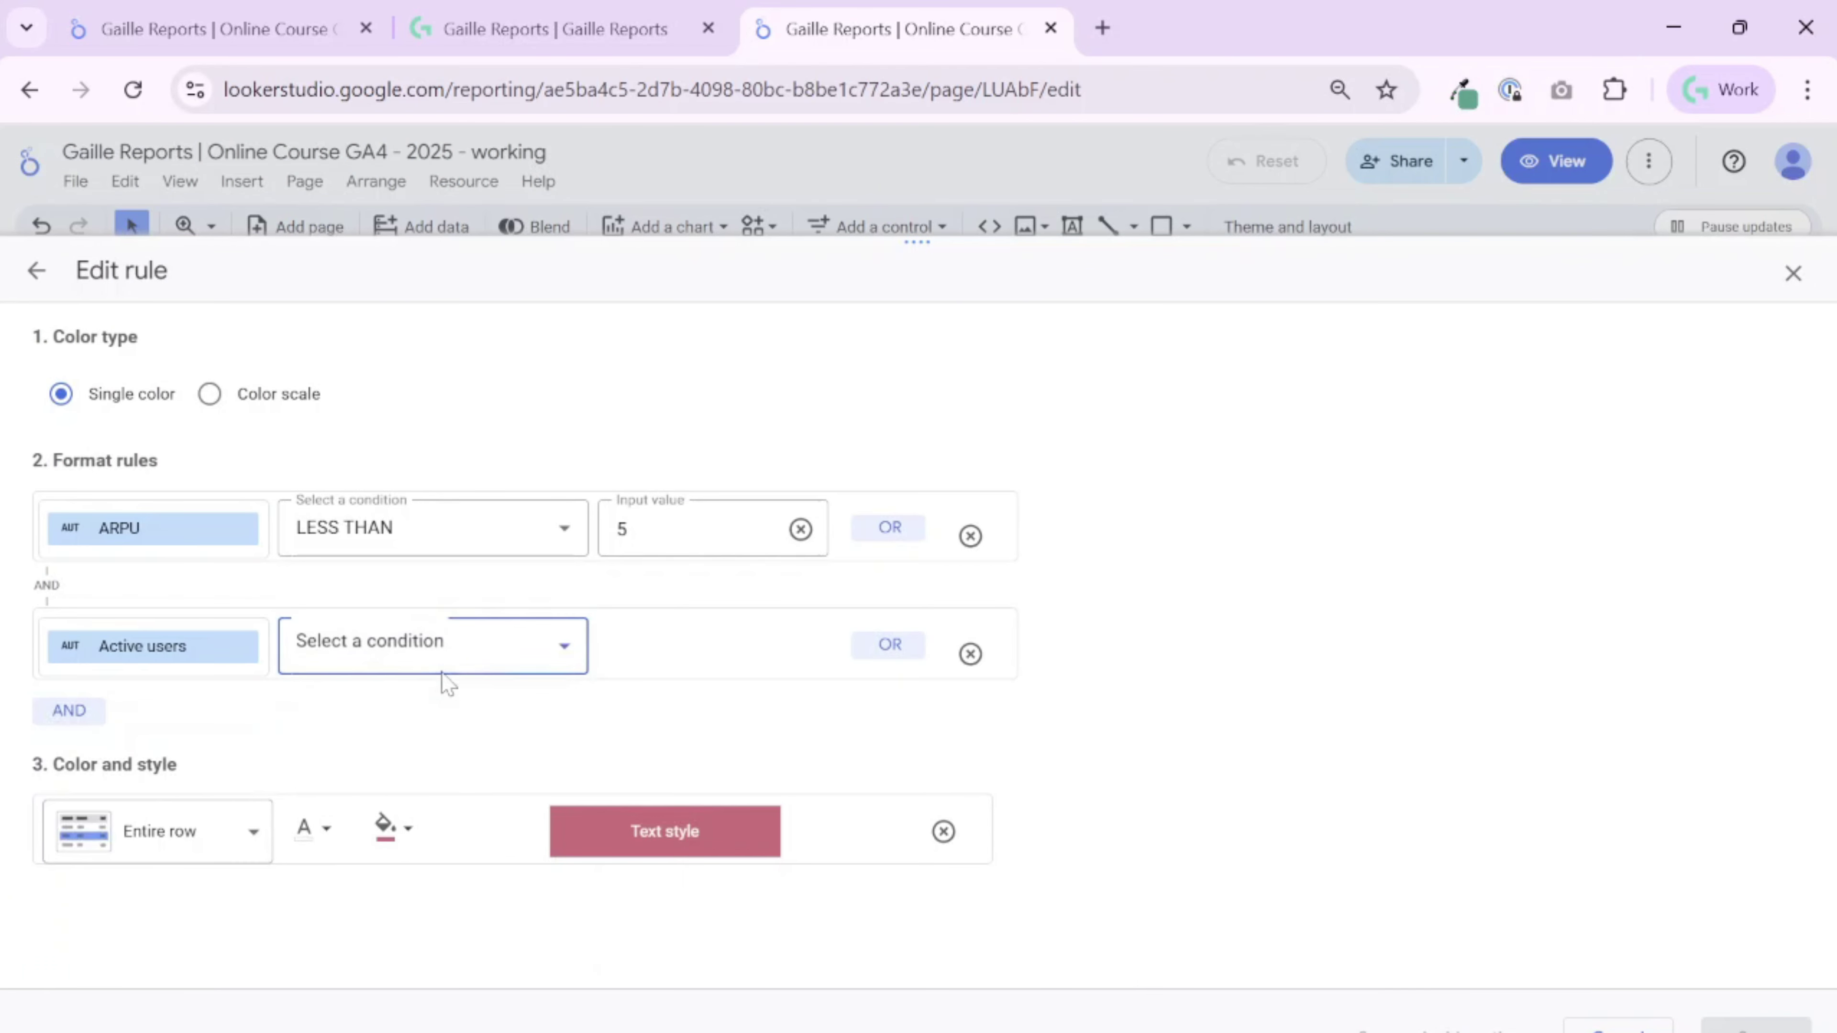
{"action": "left_click", "coordinate": [445, 669]}
{"action": "scroll", "coordinate": [450, 846], "scroll_direction": "down", "scroll_amount": 1}
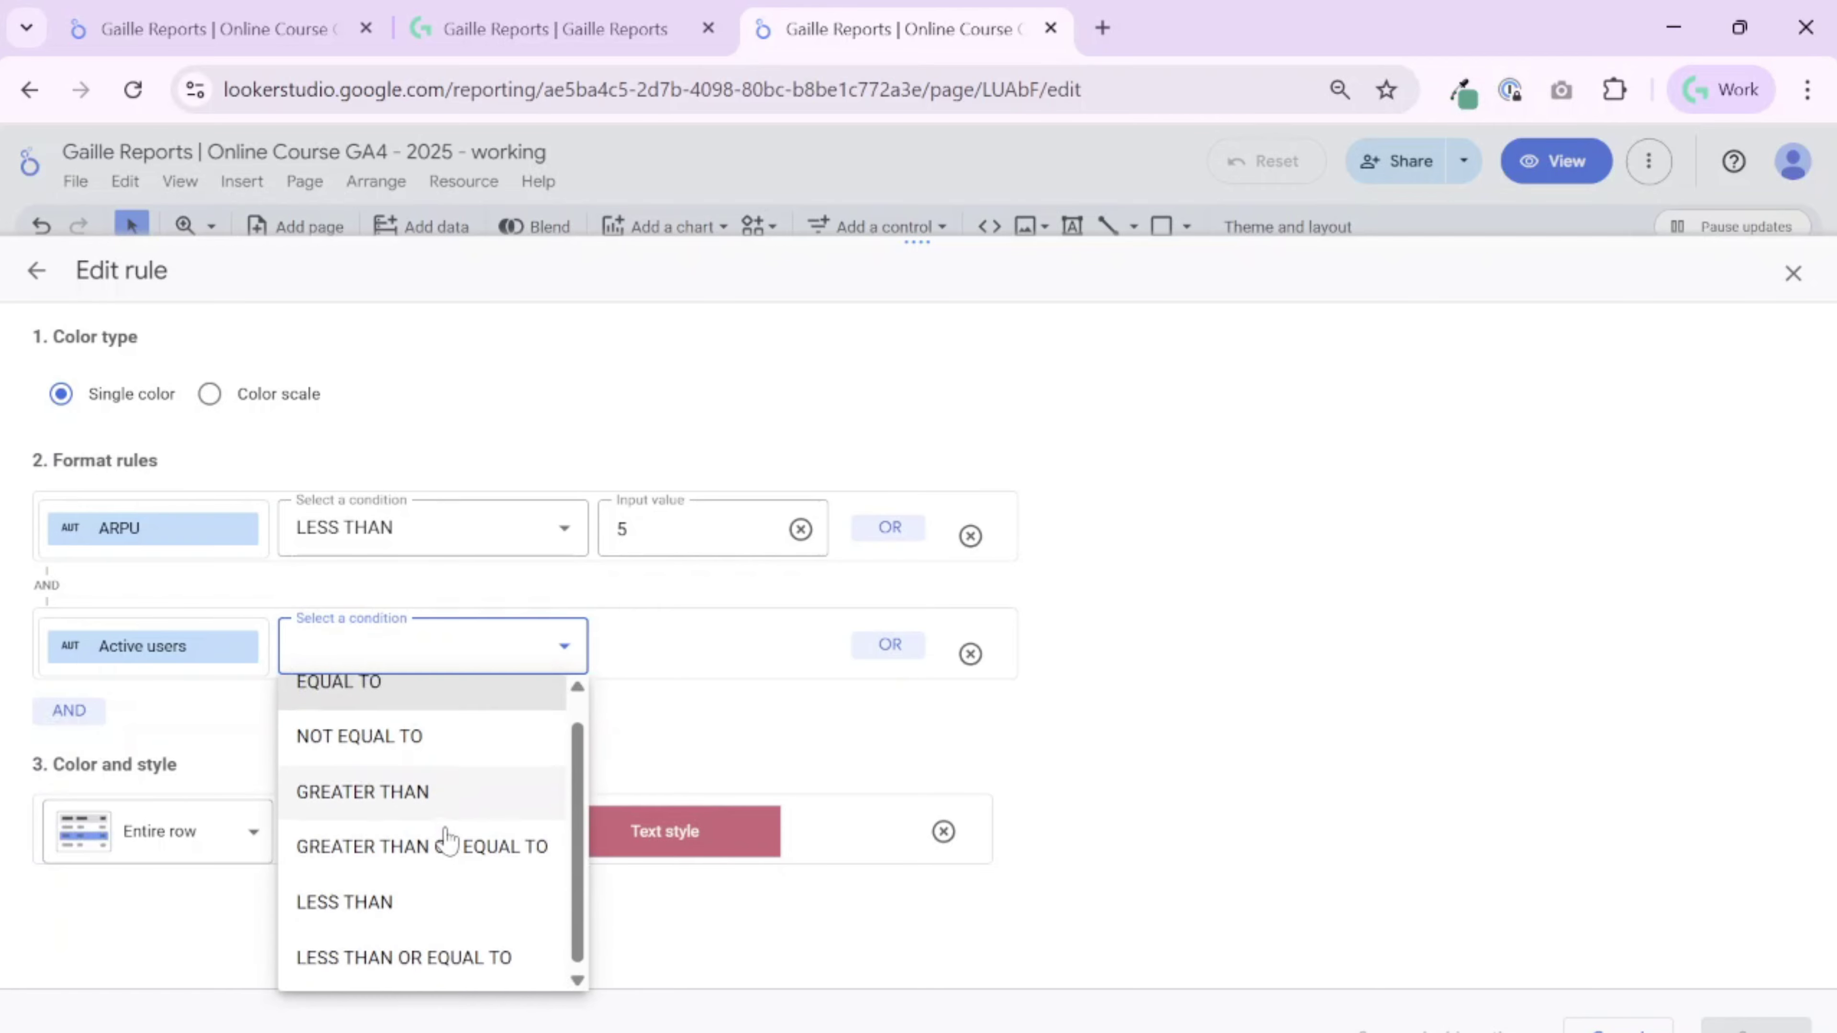
{"action": "left_click", "coordinate": [442, 796]}
{"action": "left_click", "coordinate": [724, 661]}
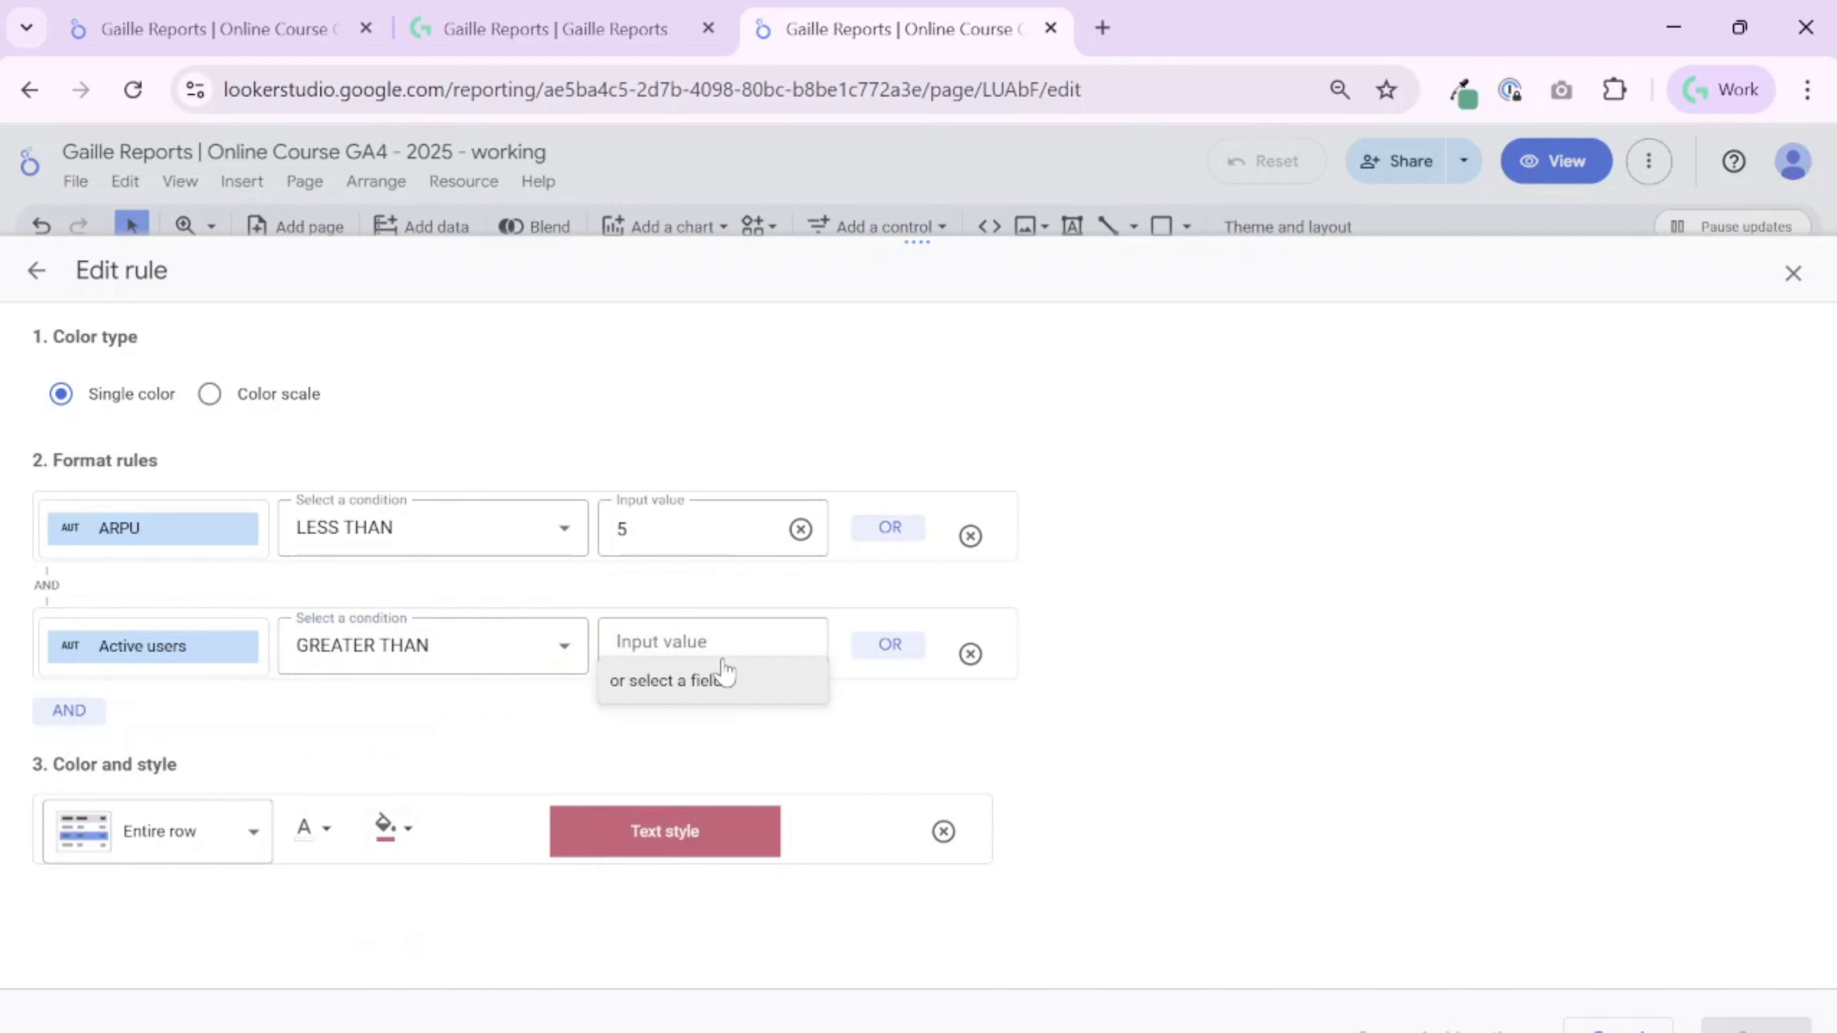
{"action": "left_click", "coordinate": [726, 662]}
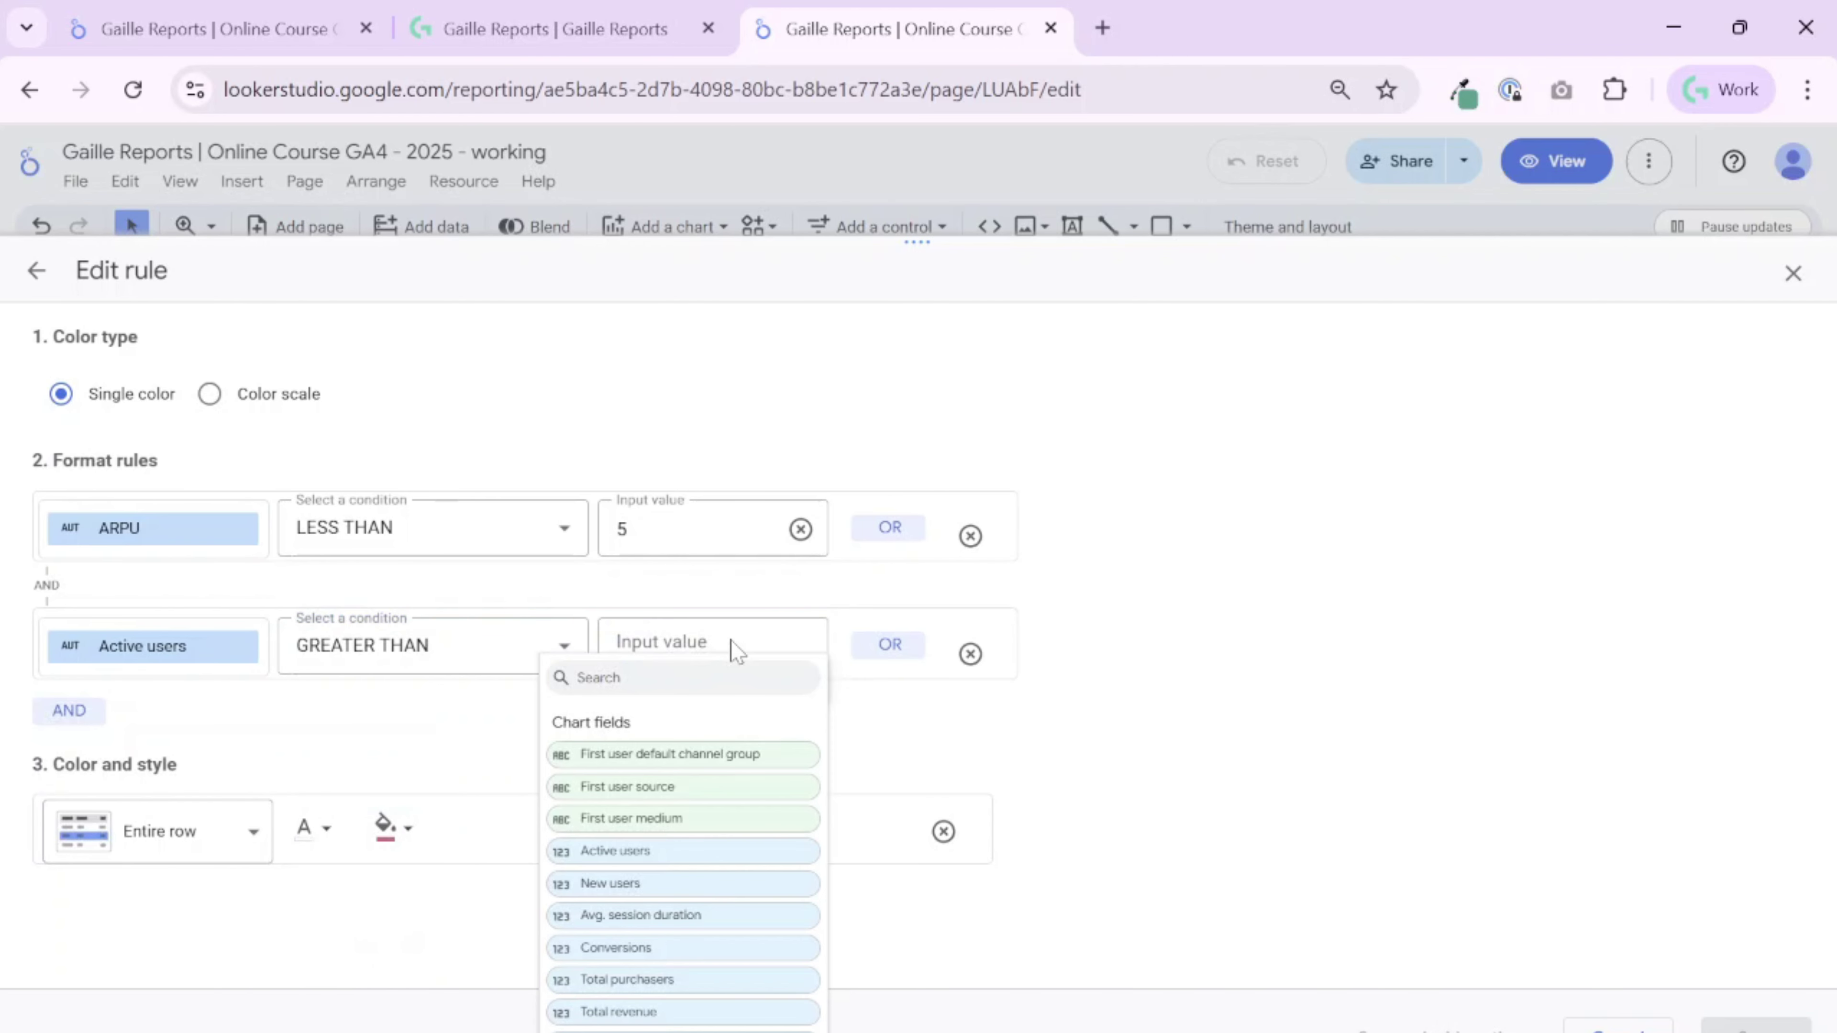
{"action": "left_click", "coordinate": [738, 646]}
{"action": "type", "text": "10"}
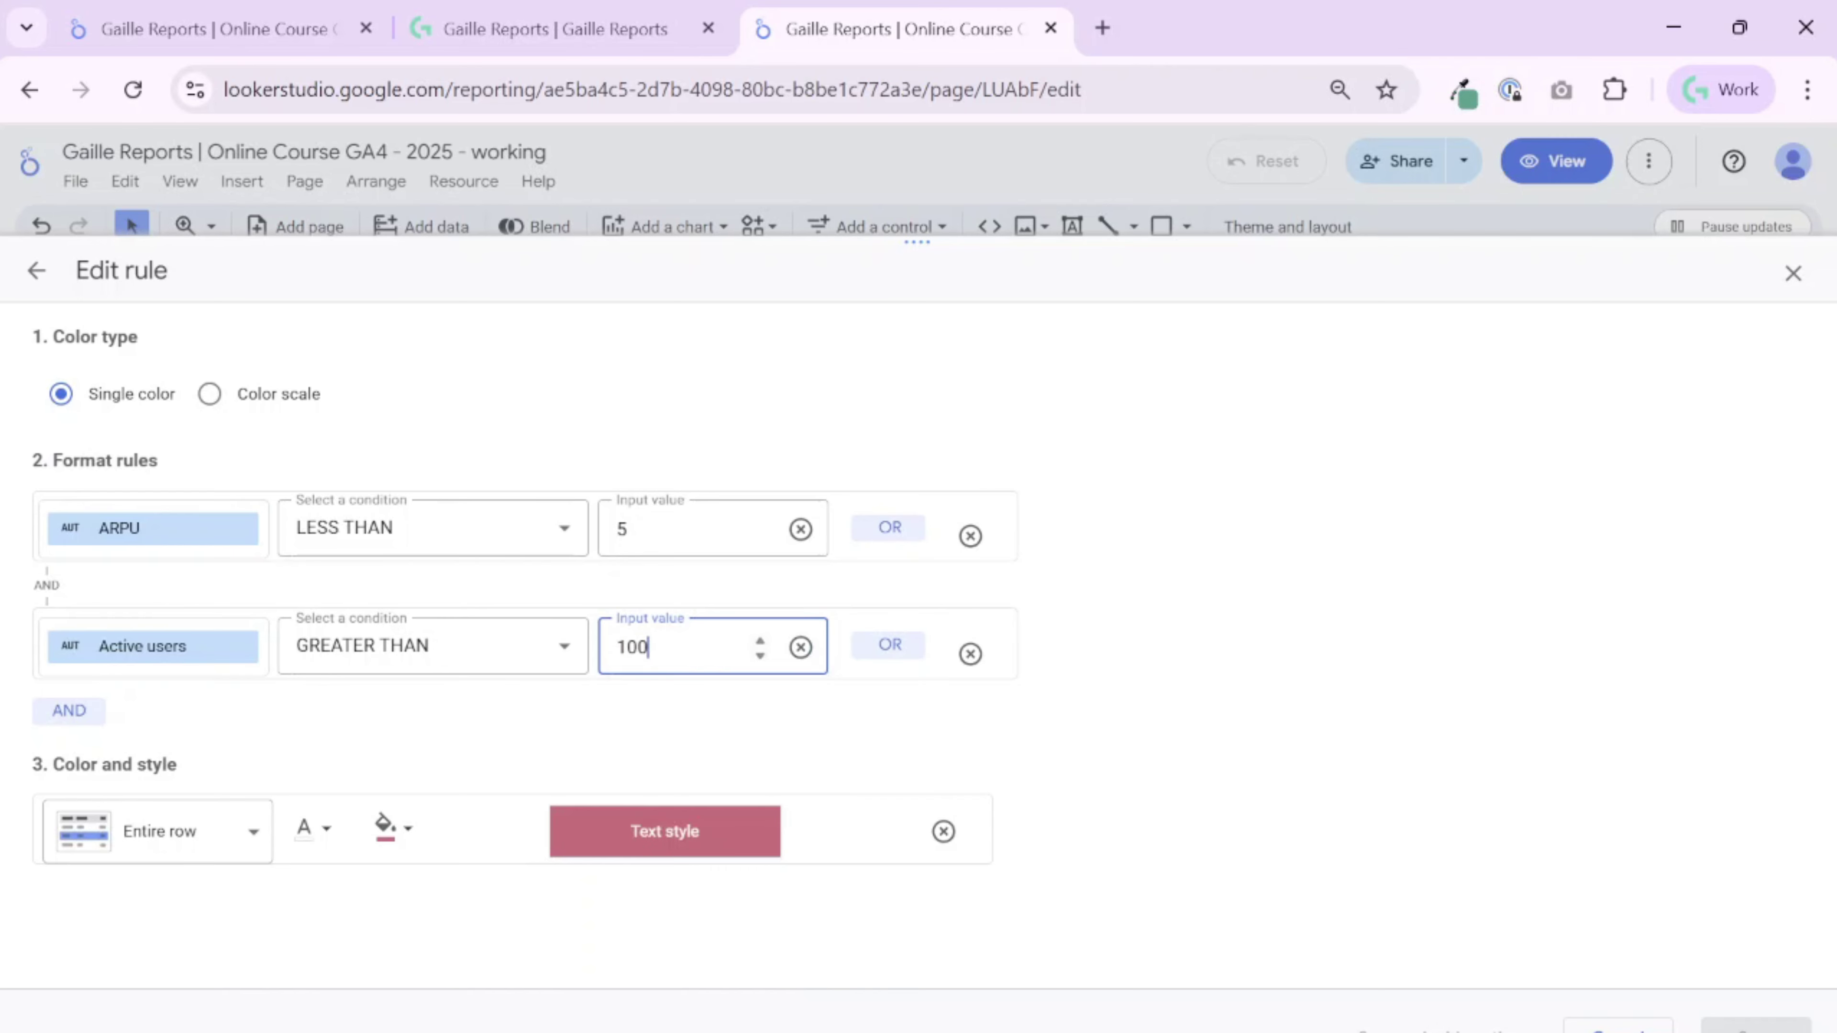
{"action": "type", "text": "0"}
{"action": "left_click", "coordinate": [761, 699]}
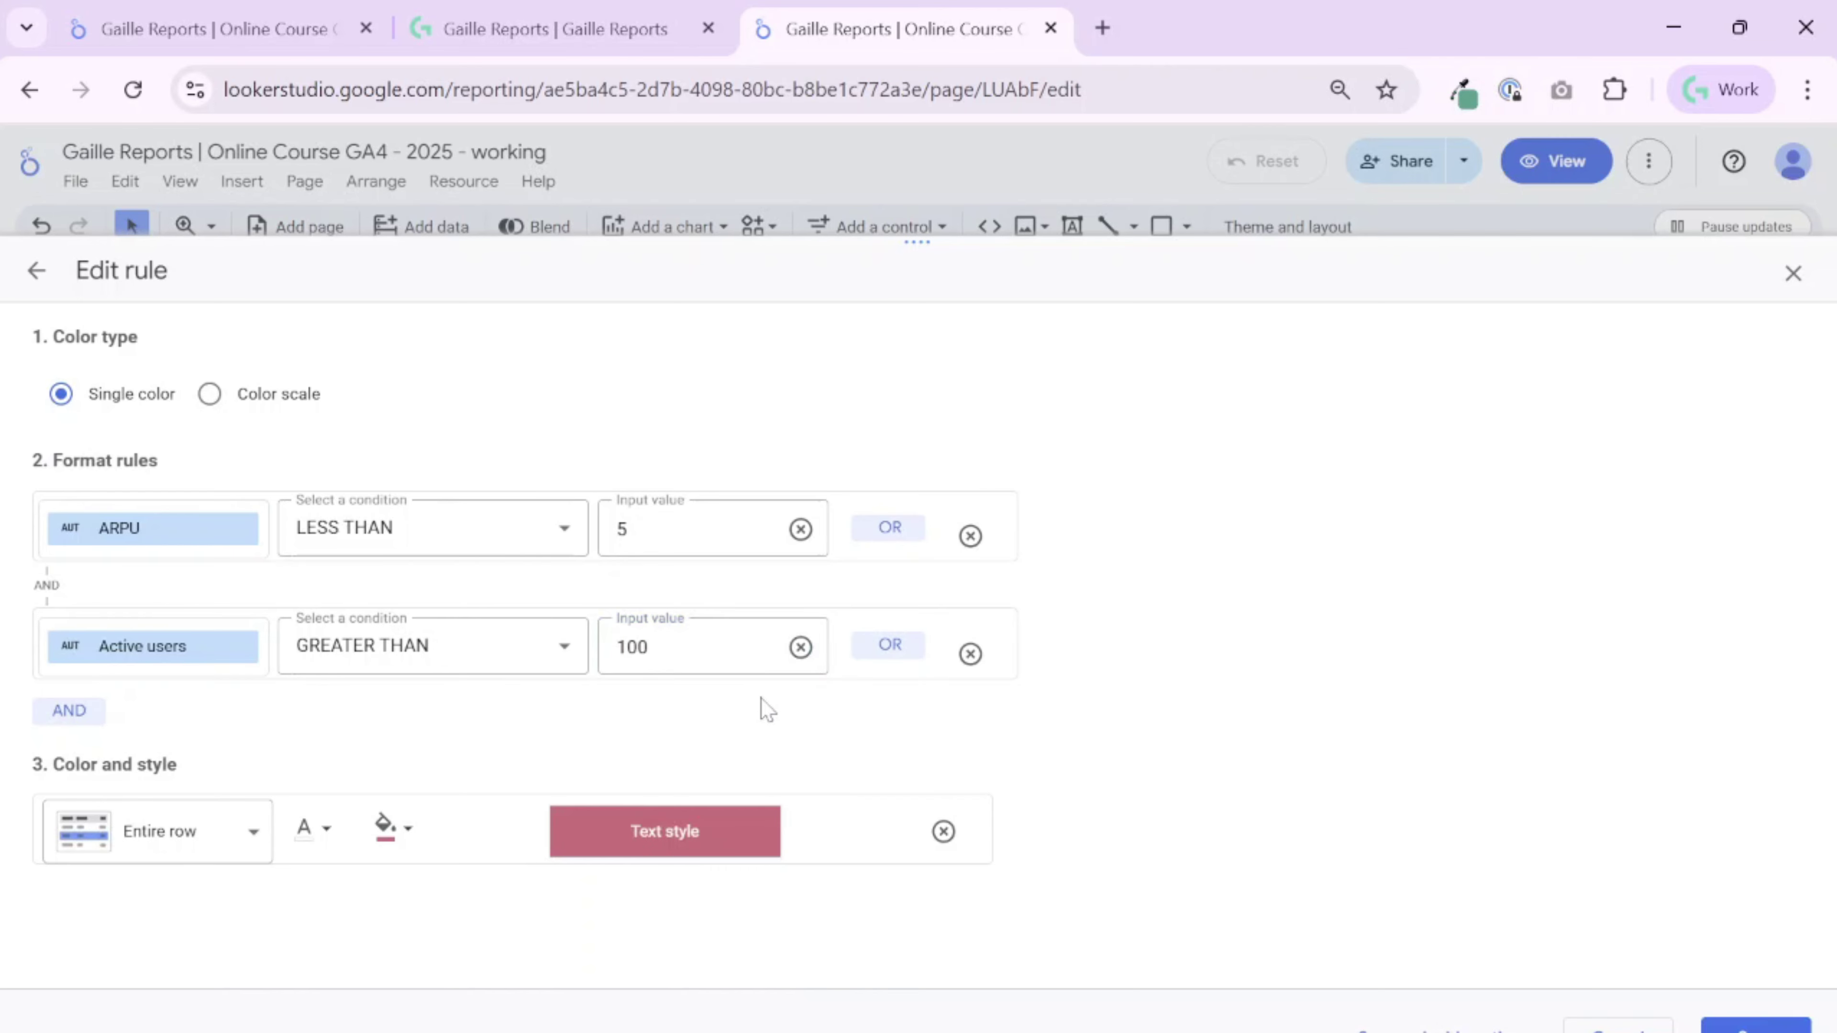
Step: Clear the Active users comparison value and view the chart fields that can be compared against instead
{"action": "left_click", "coordinate": [760, 642]}
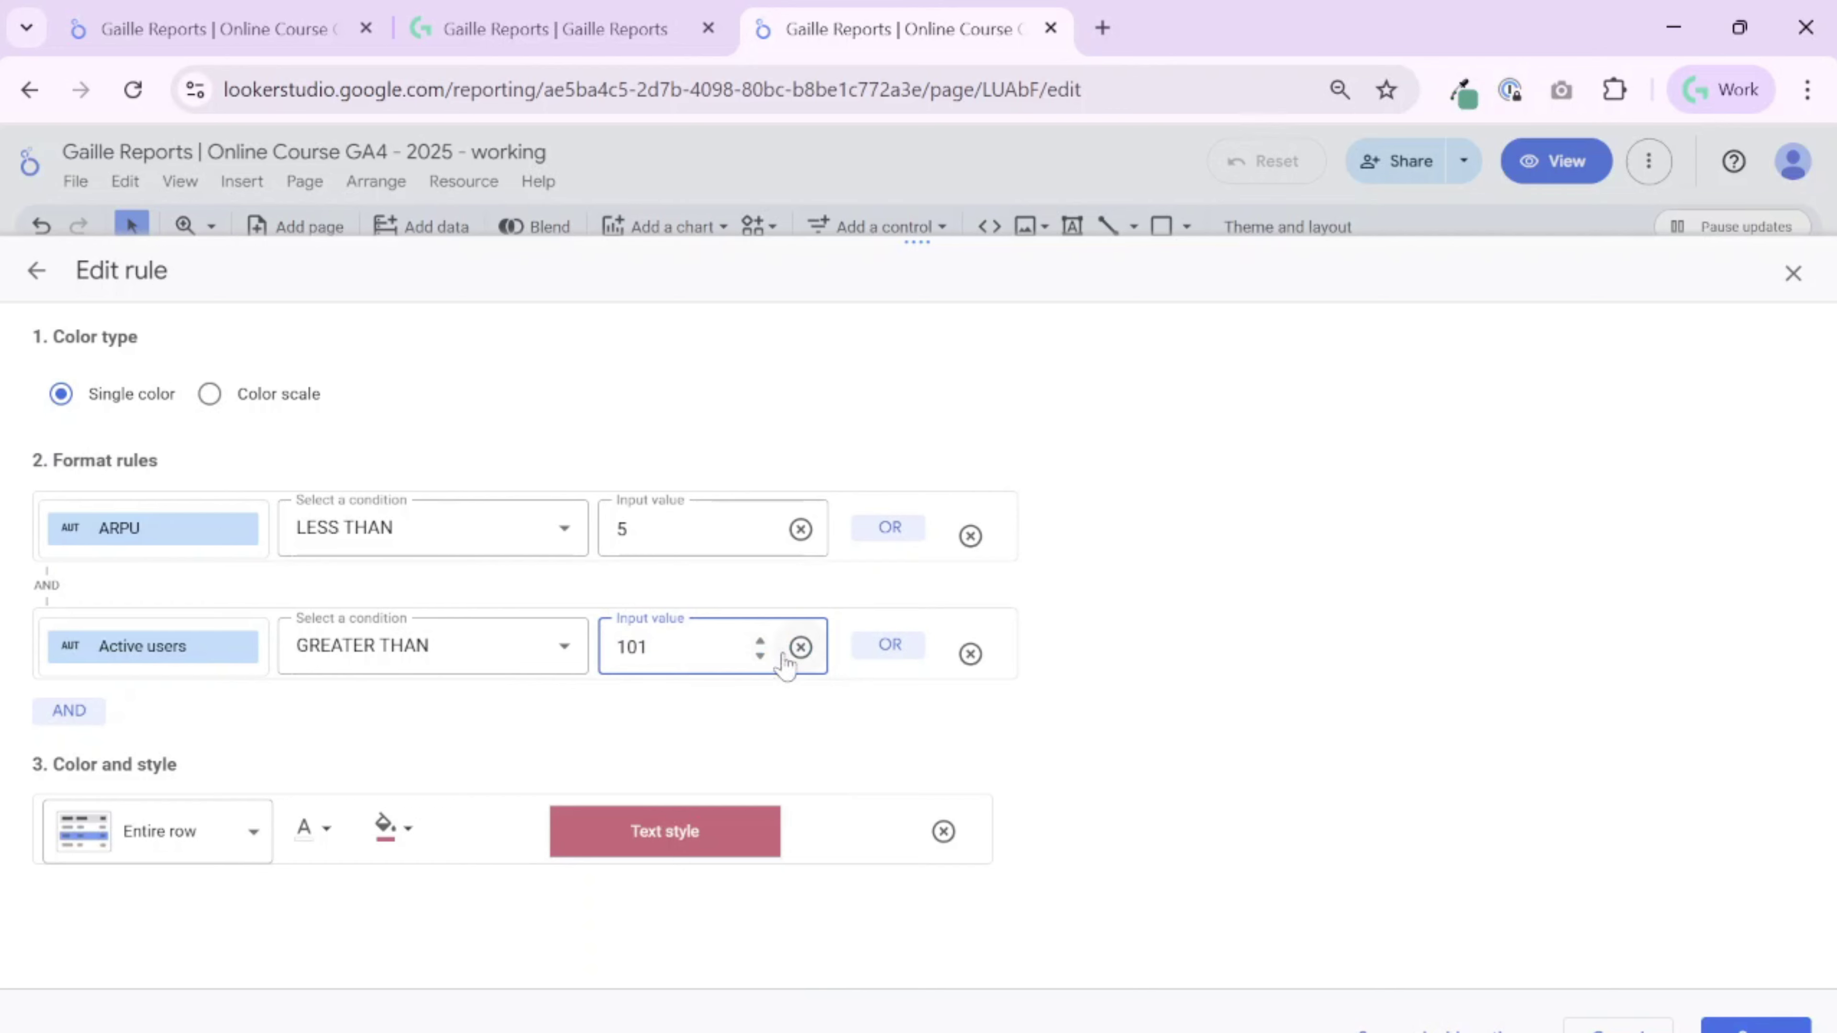
{"action": "left_click", "coordinate": [800, 646]}
{"action": "left_click", "coordinate": [649, 688]}
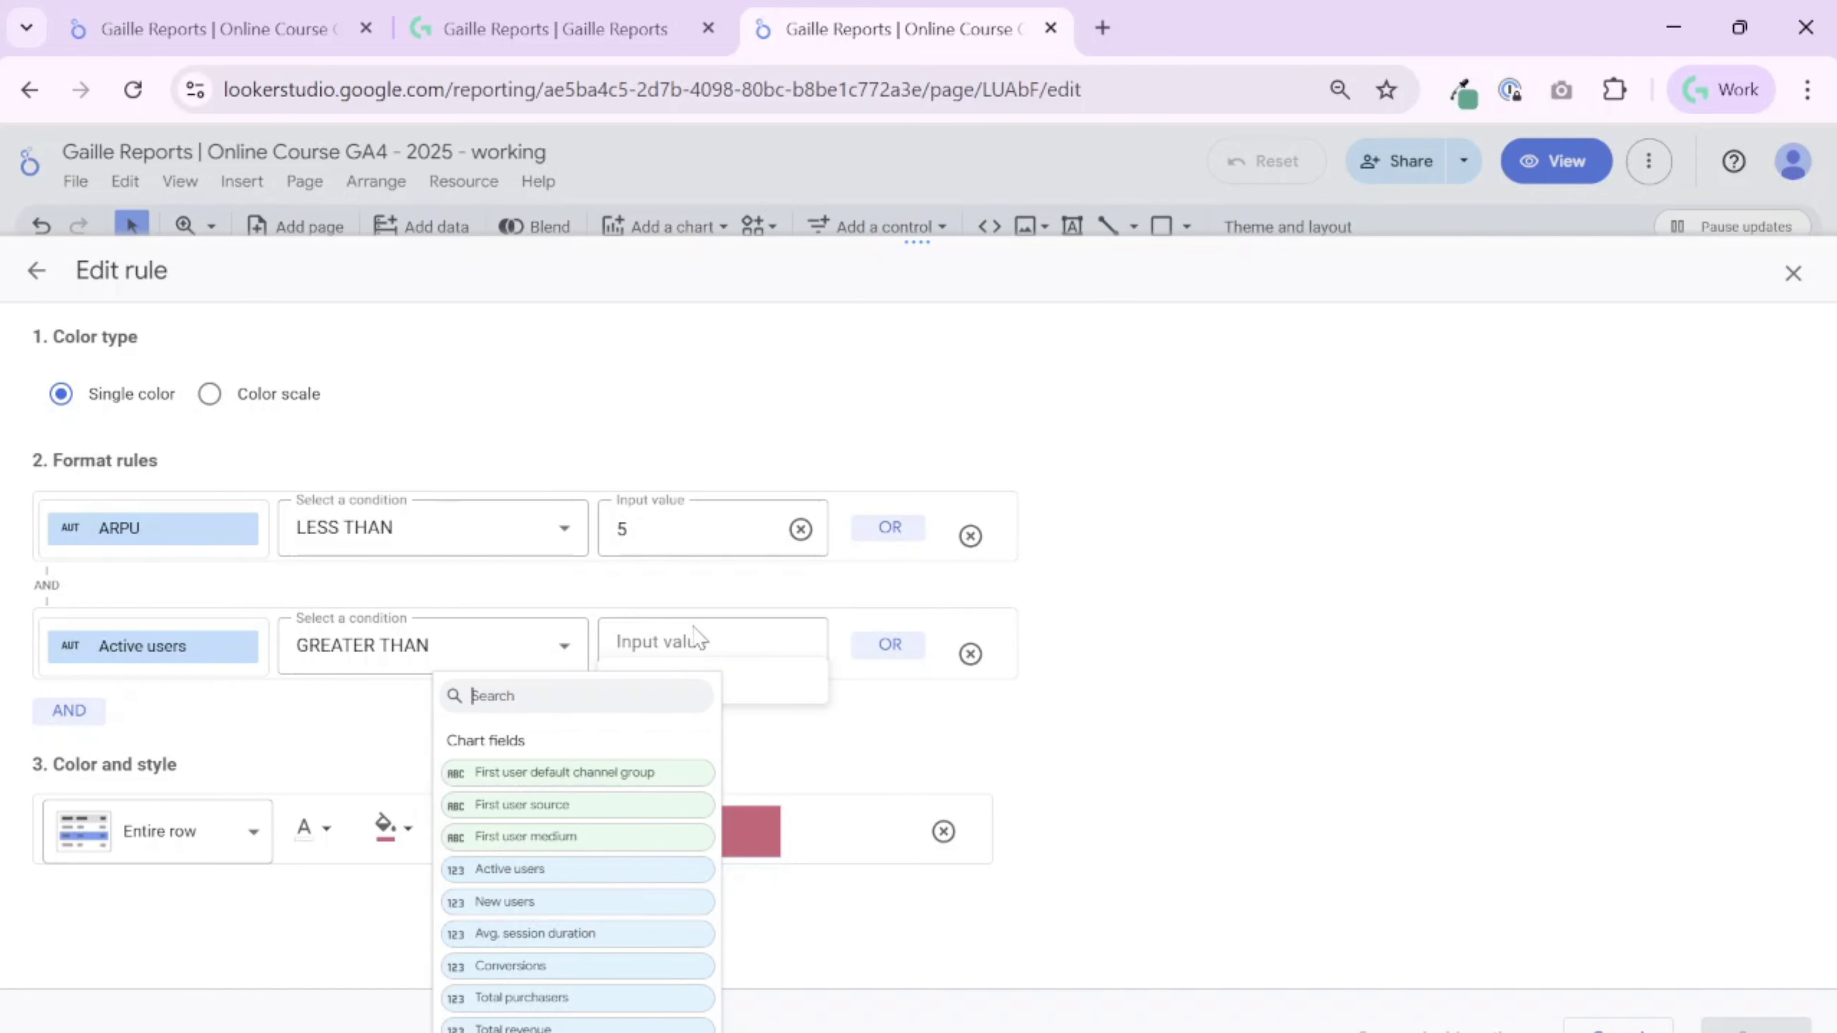
{"action": "left_click", "coordinate": [719, 644]}
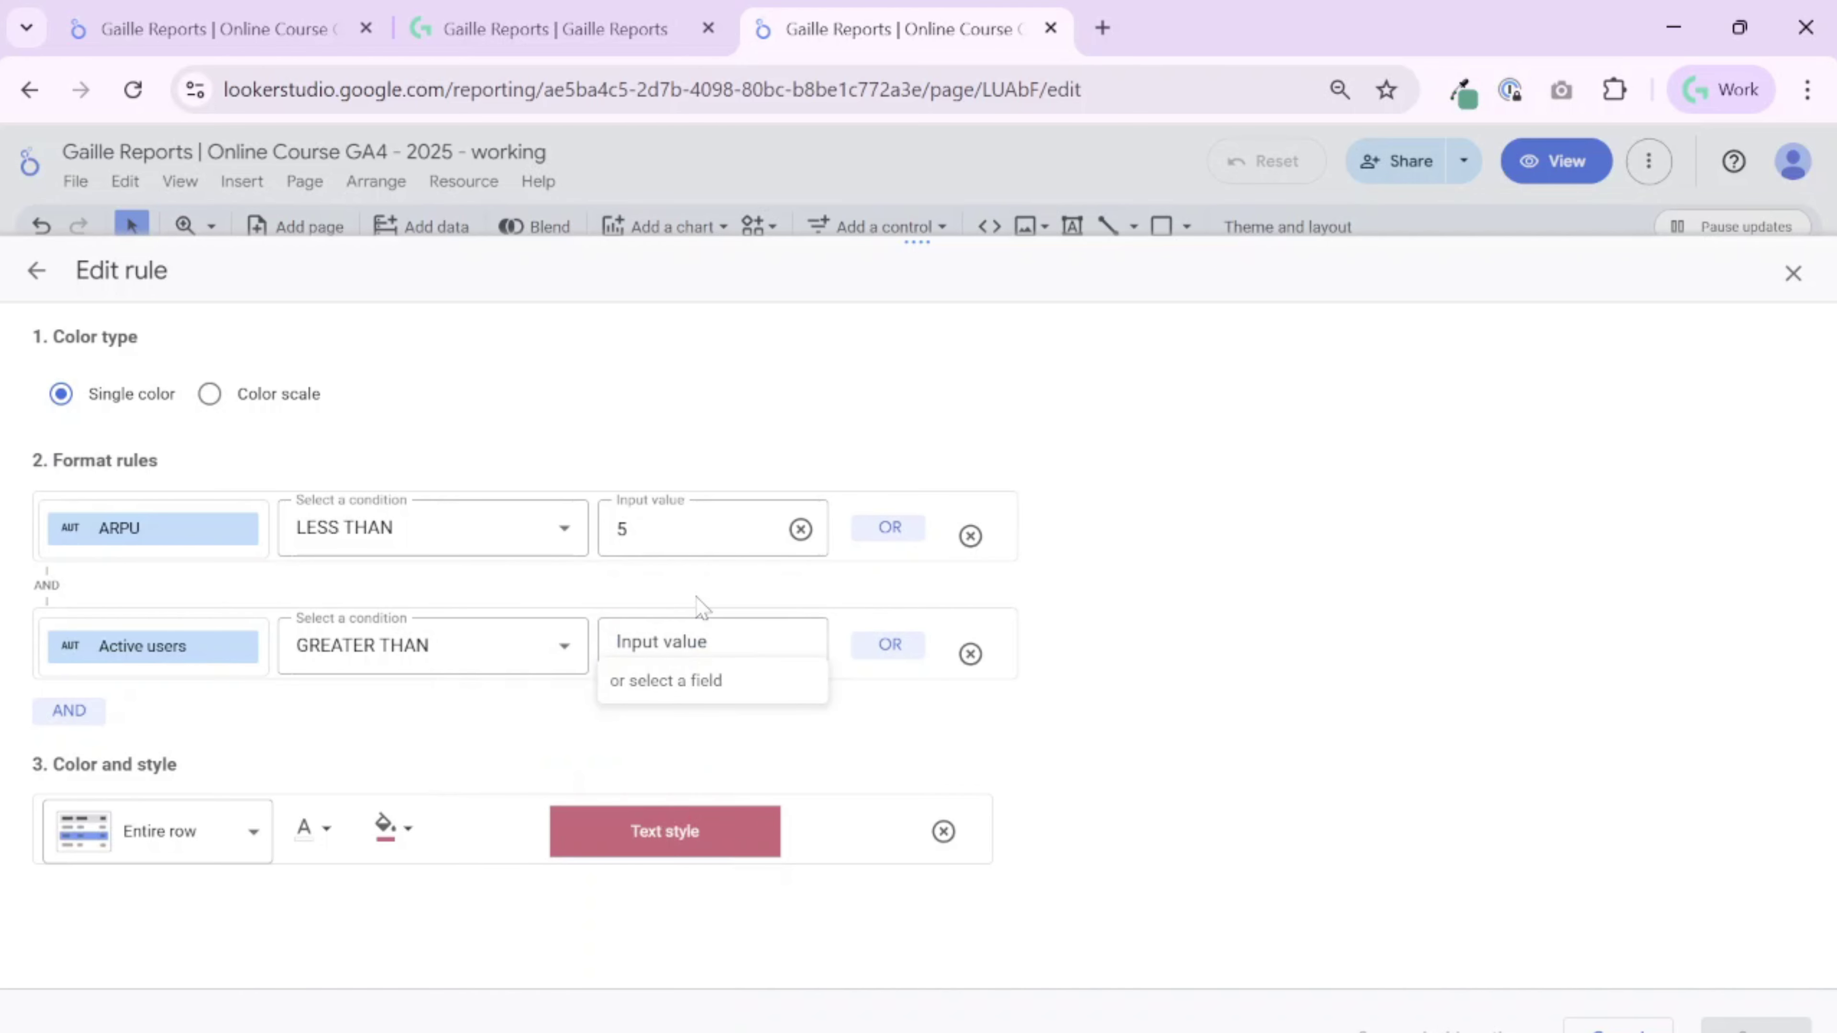
Step: Enter 100 as the comparison value of the Active users condition and save the edited rule
{"action": "left_click", "coordinate": [792, 648]}
{"action": "type", "text": "1"}
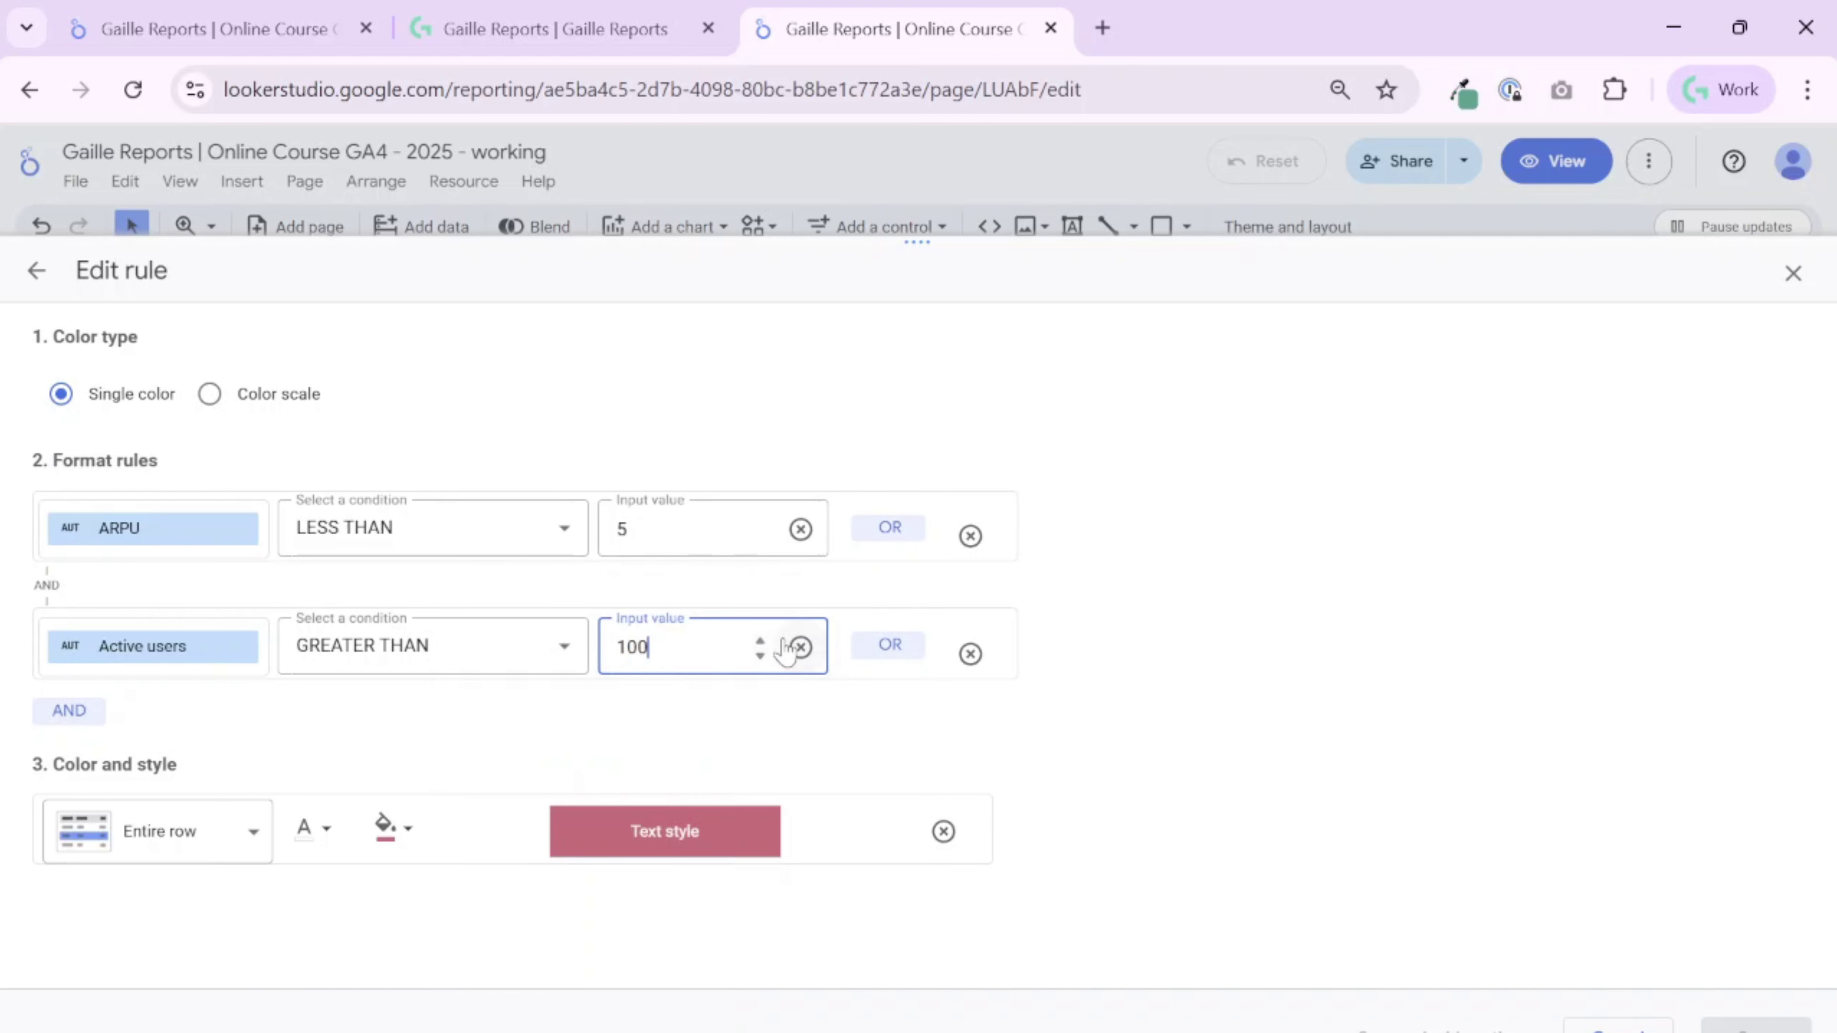
{"action": "type", "text": "00"}
{"action": "left_click", "coordinate": [1757, 1026]}
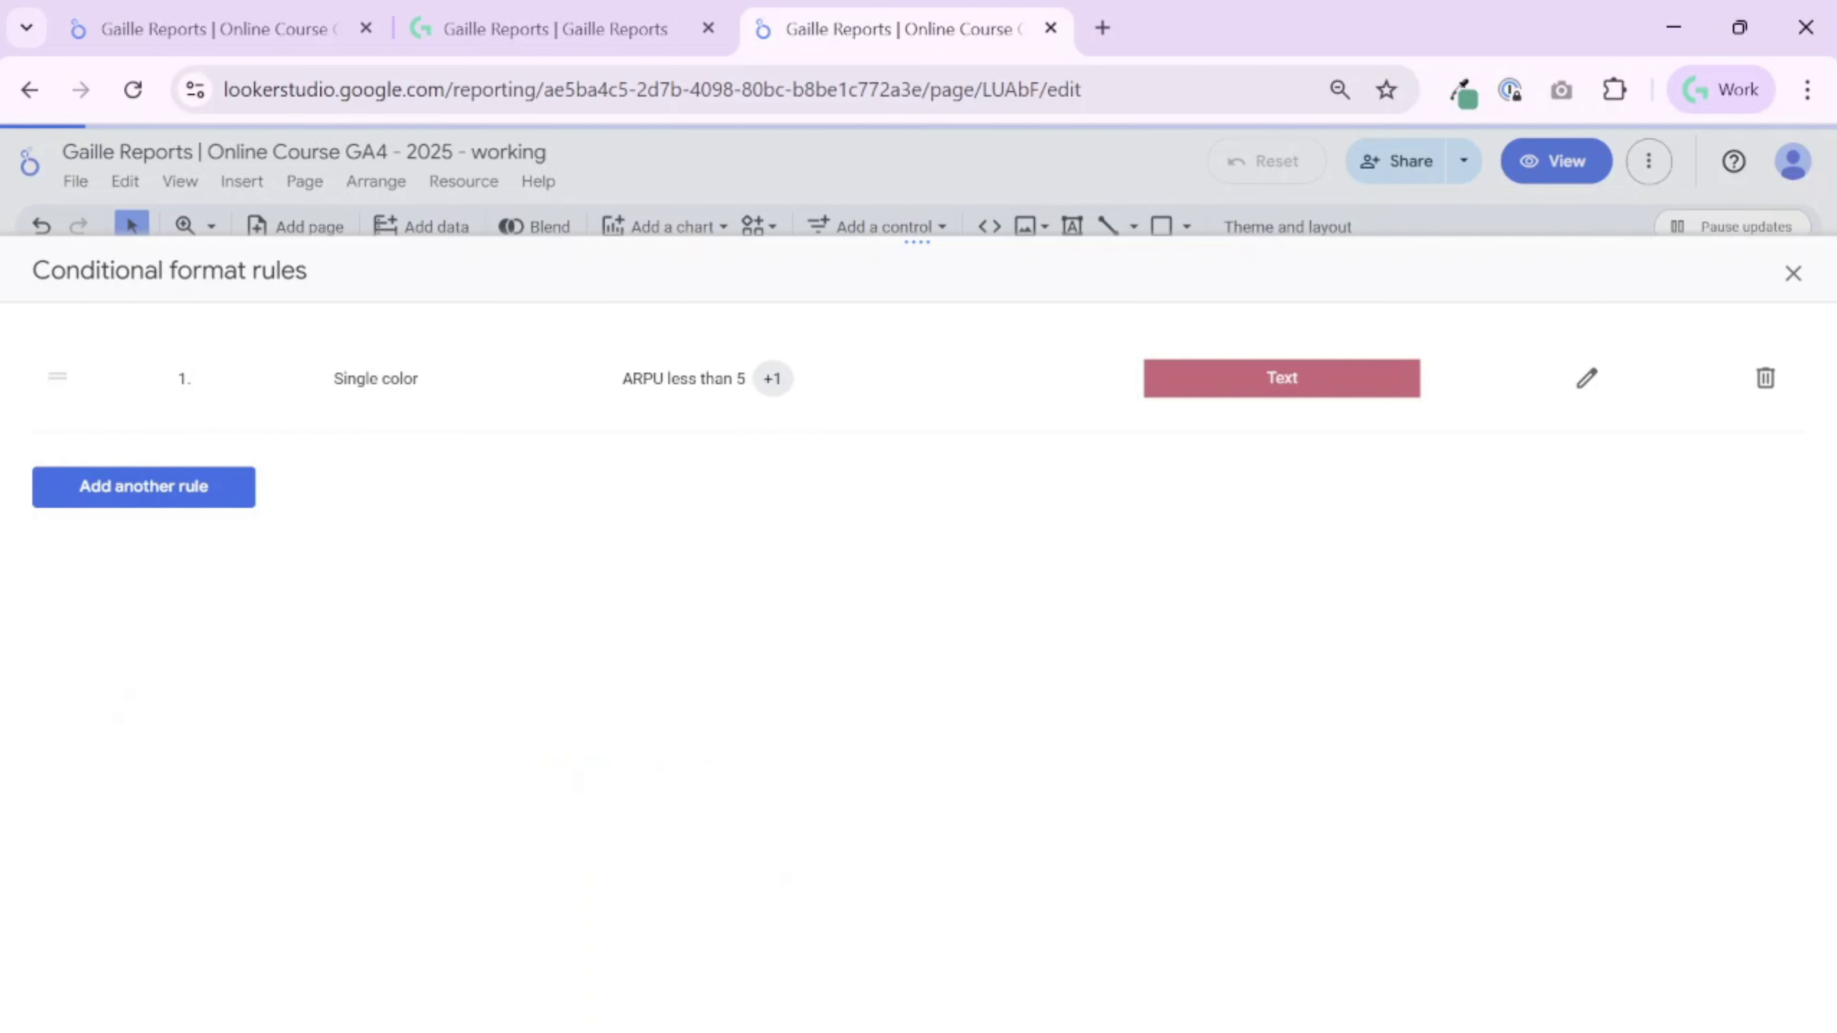
Step: Edit the saved ARPU rule to format only the ARPU field instead of the entire row, and save it
{"action": "left_click", "coordinate": [1793, 273]}
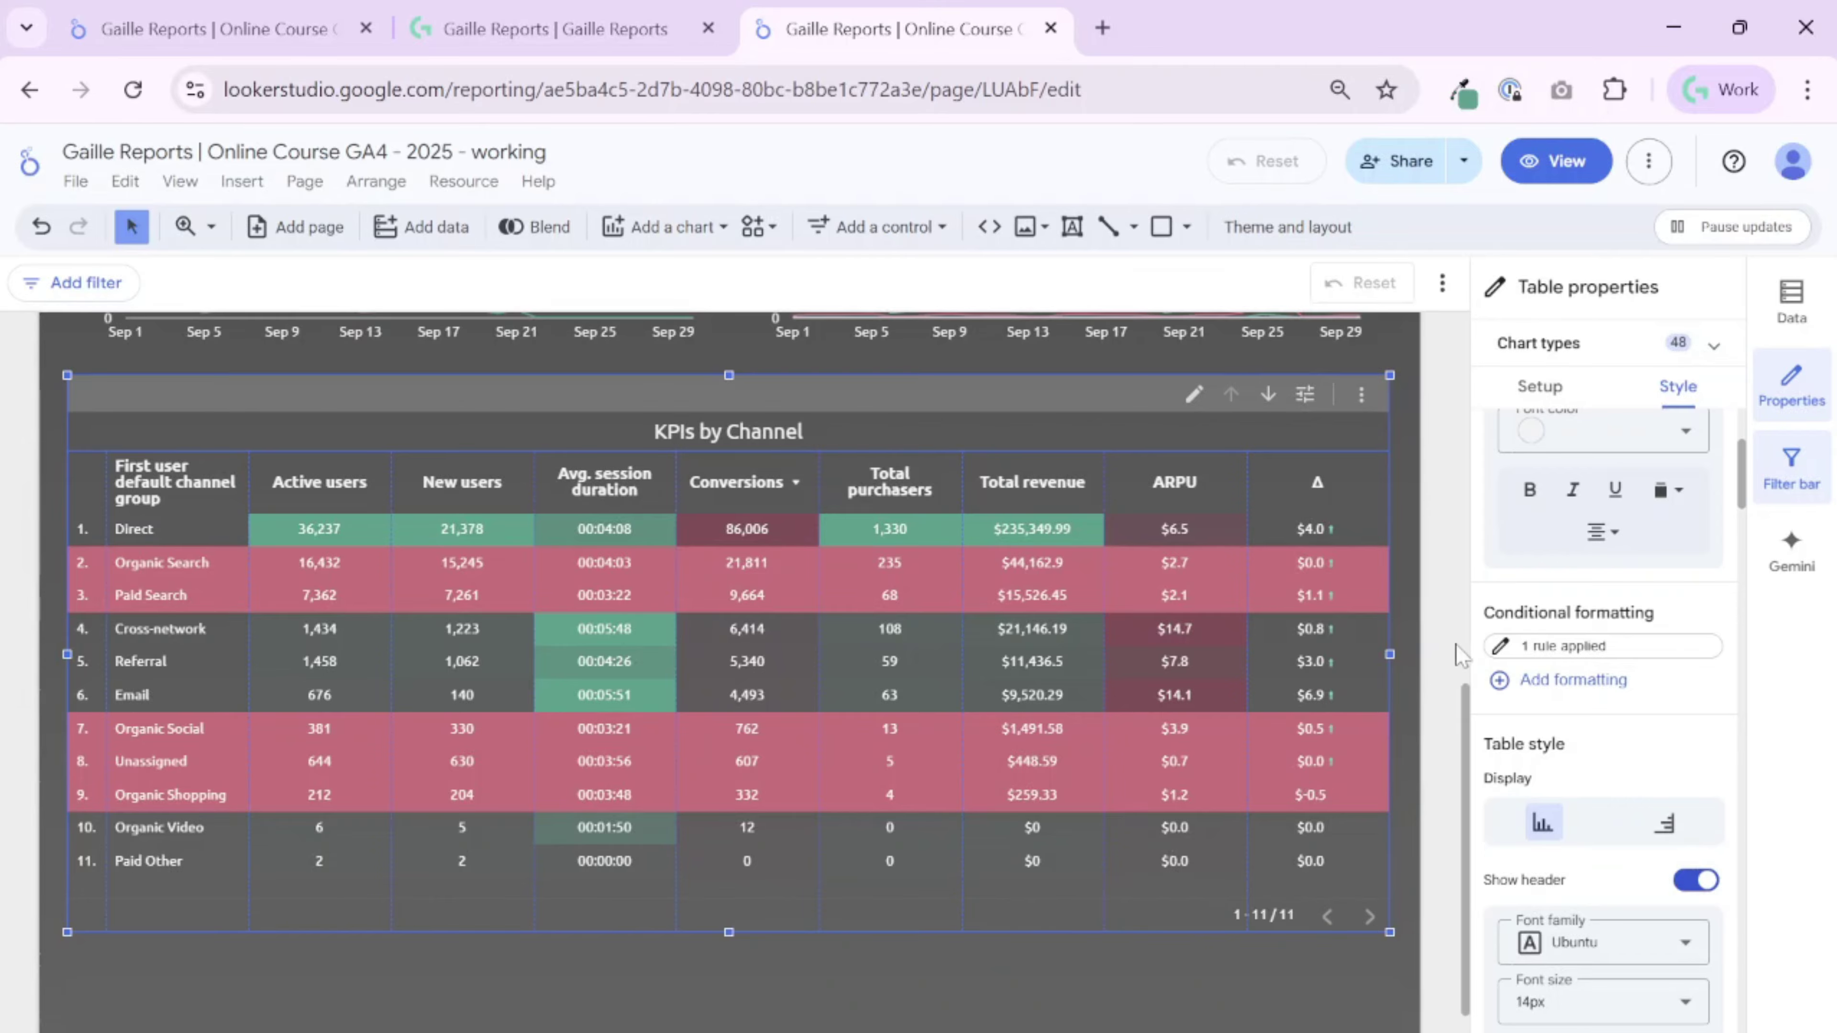
{"action": "left_click", "coordinate": [1519, 646]}
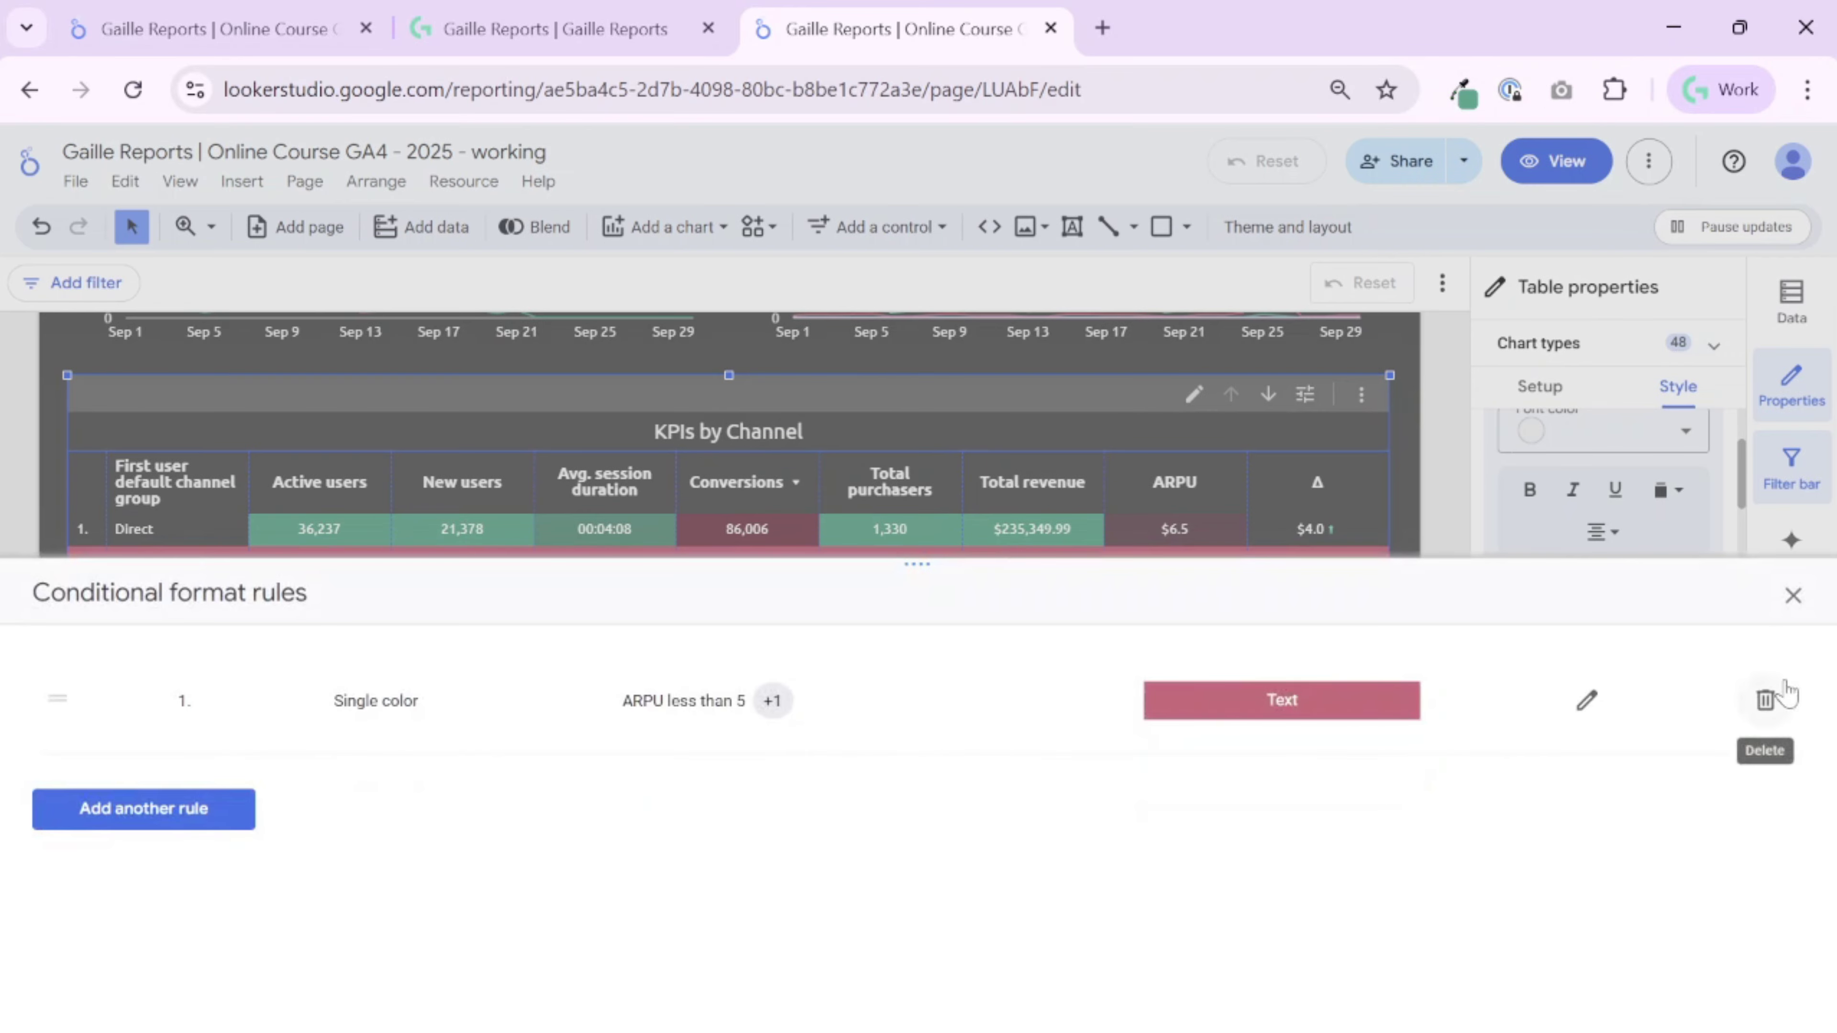
{"action": "left_click", "coordinate": [1586, 700]}
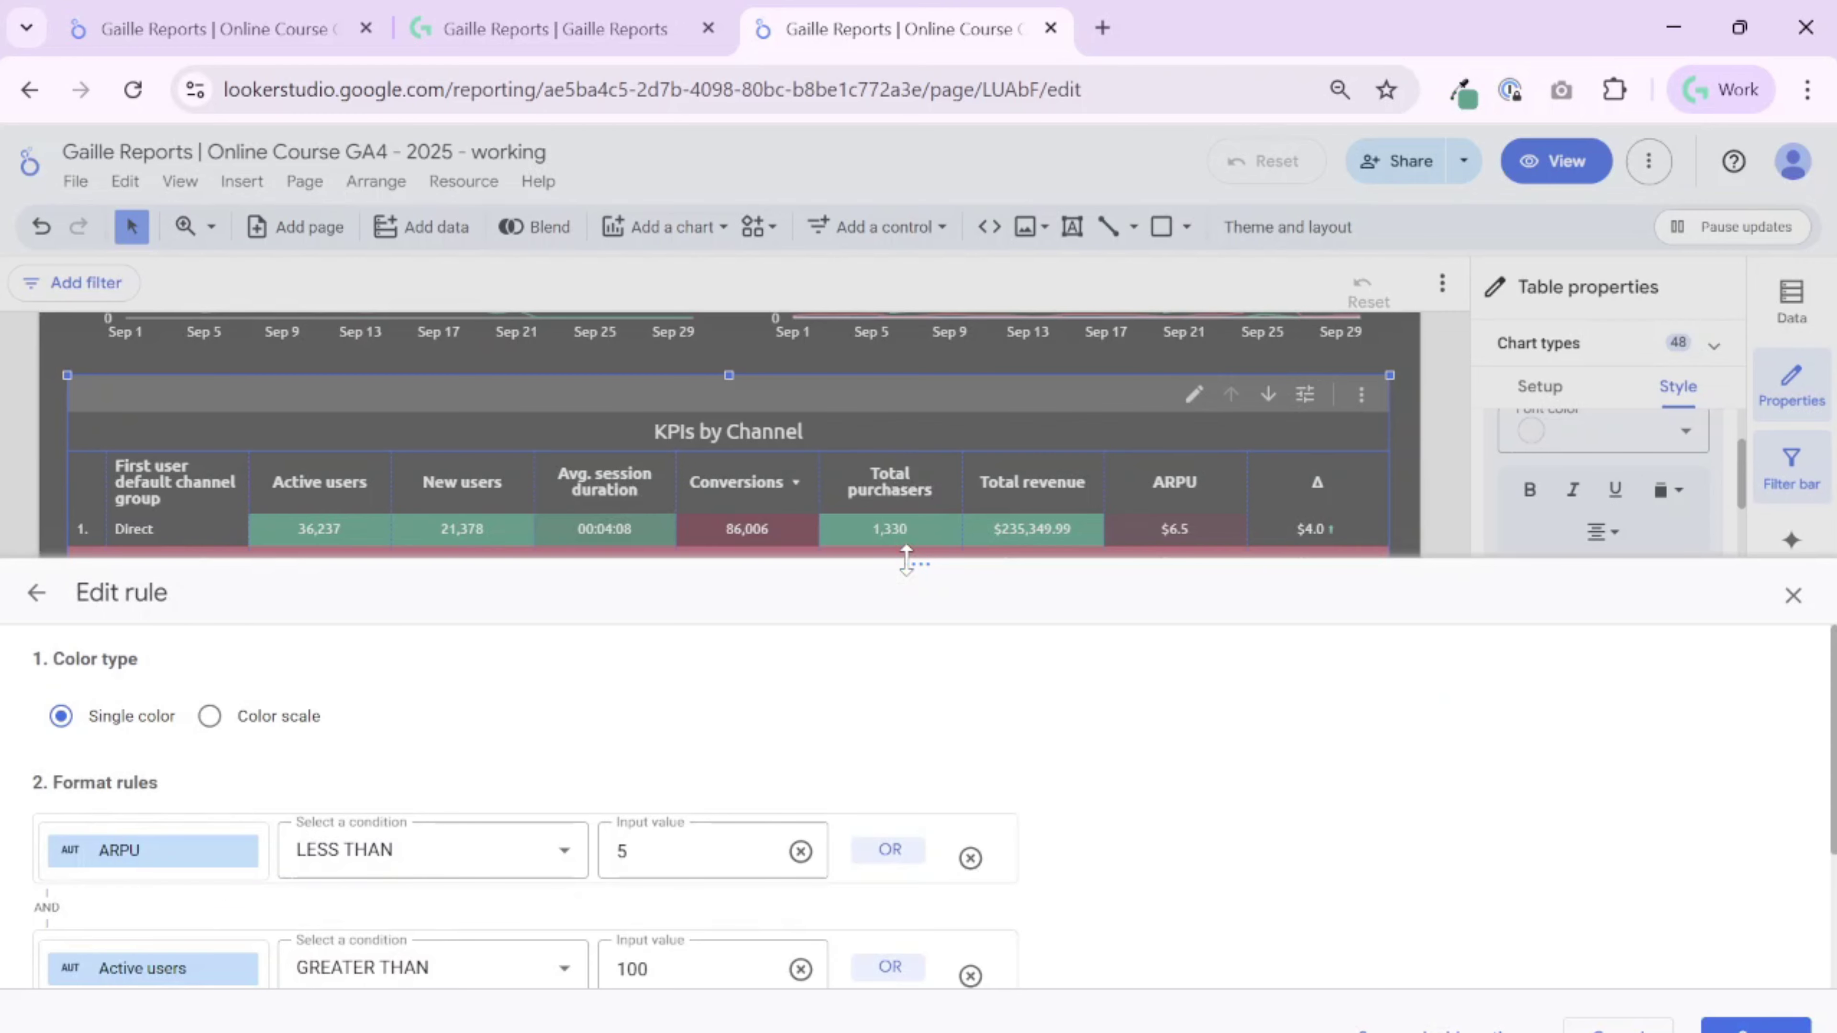
{"action": "left_click_drag", "start_coordinate": [906, 560], "coordinate": [915, 351]}
{"action": "left_click", "coordinate": [199, 936]}
{"action": "scroll", "coordinate": [172, 796], "scroll_direction": "down", "scroll_amount": 2}
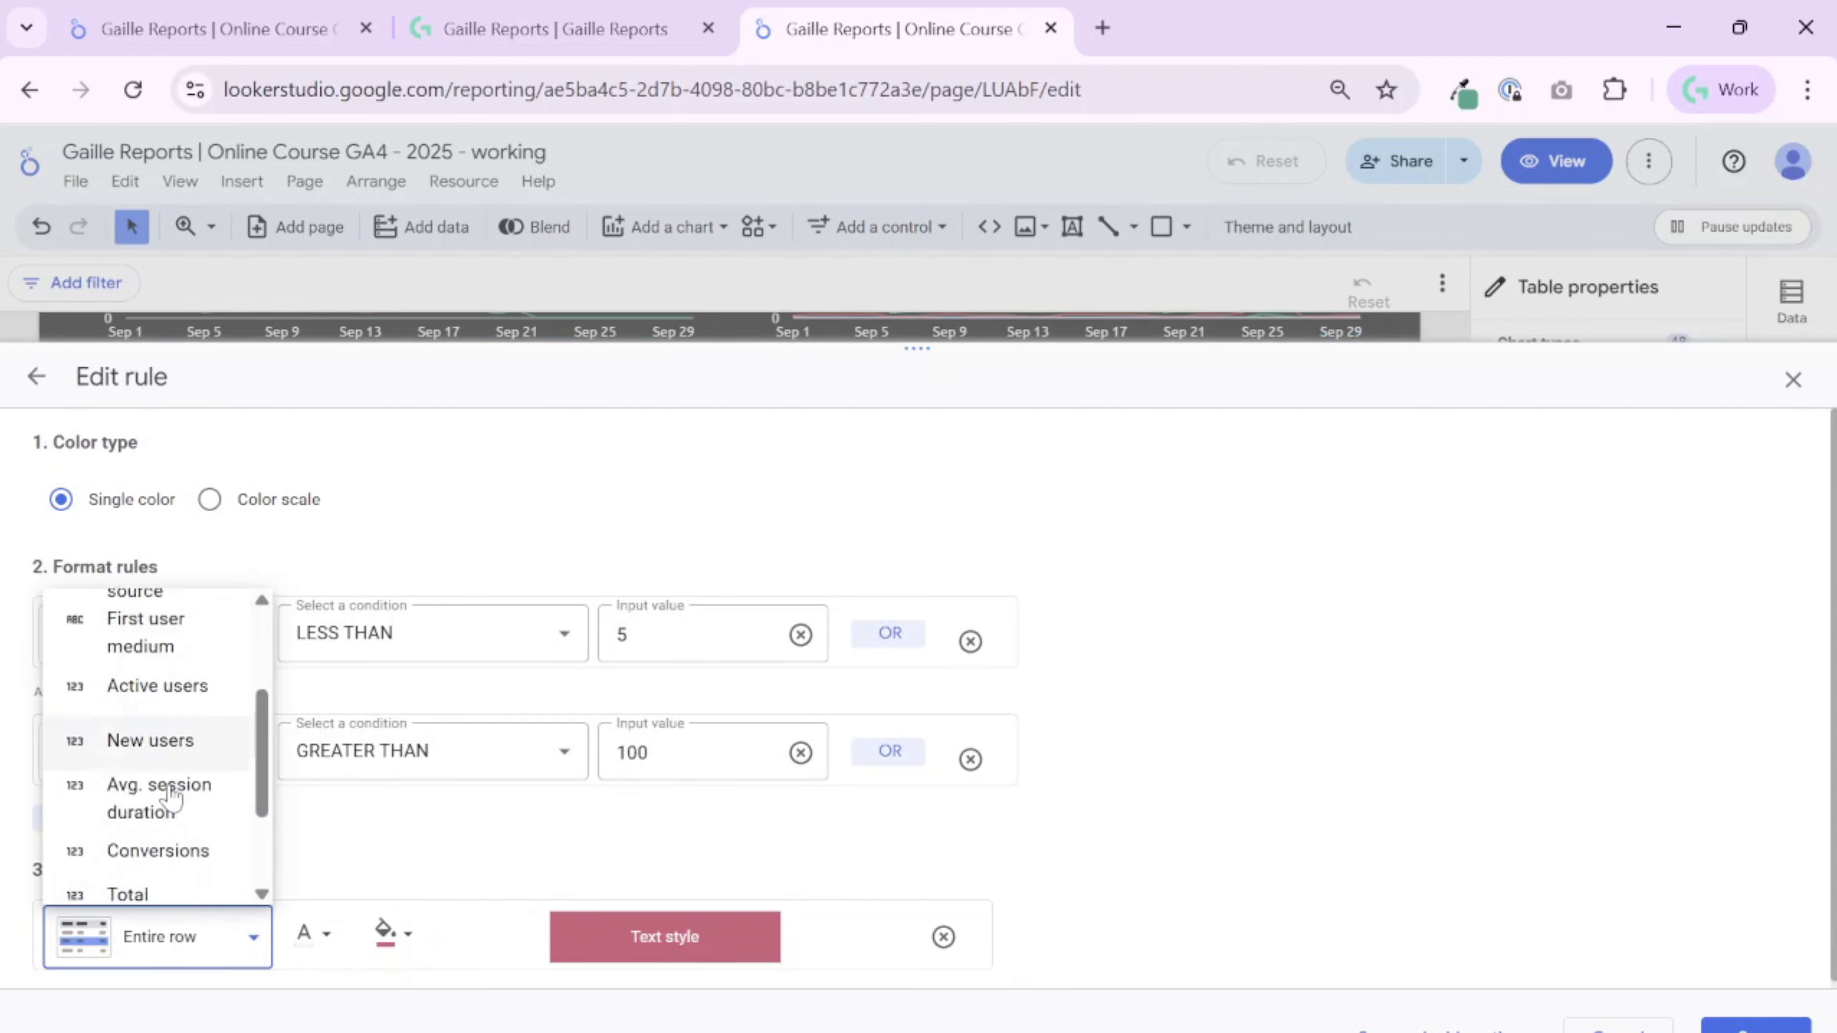
{"action": "scroll", "coordinate": [171, 796], "scroll_direction": "down", "scroll_amount": 2}
{"action": "left_click", "coordinate": [130, 861]}
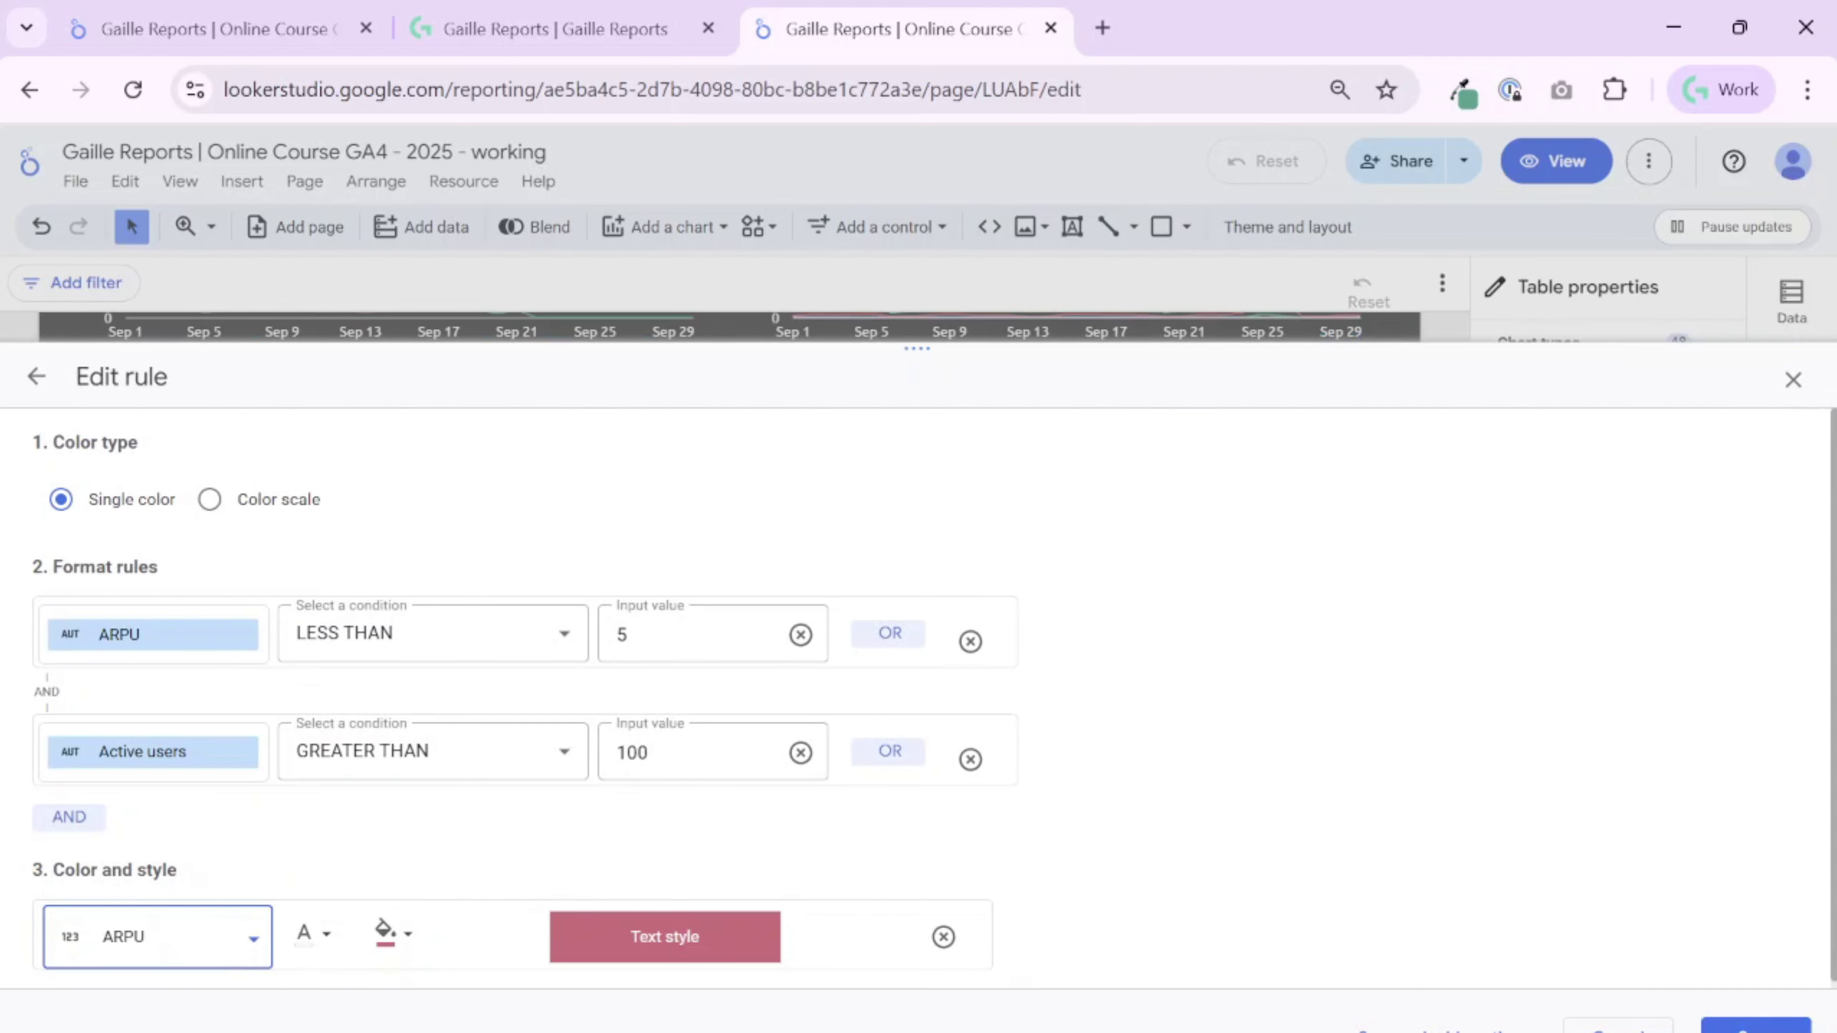
{"action": "left_click", "coordinate": [1756, 1026]}
{"action": "left_click", "coordinate": [1792, 380]}
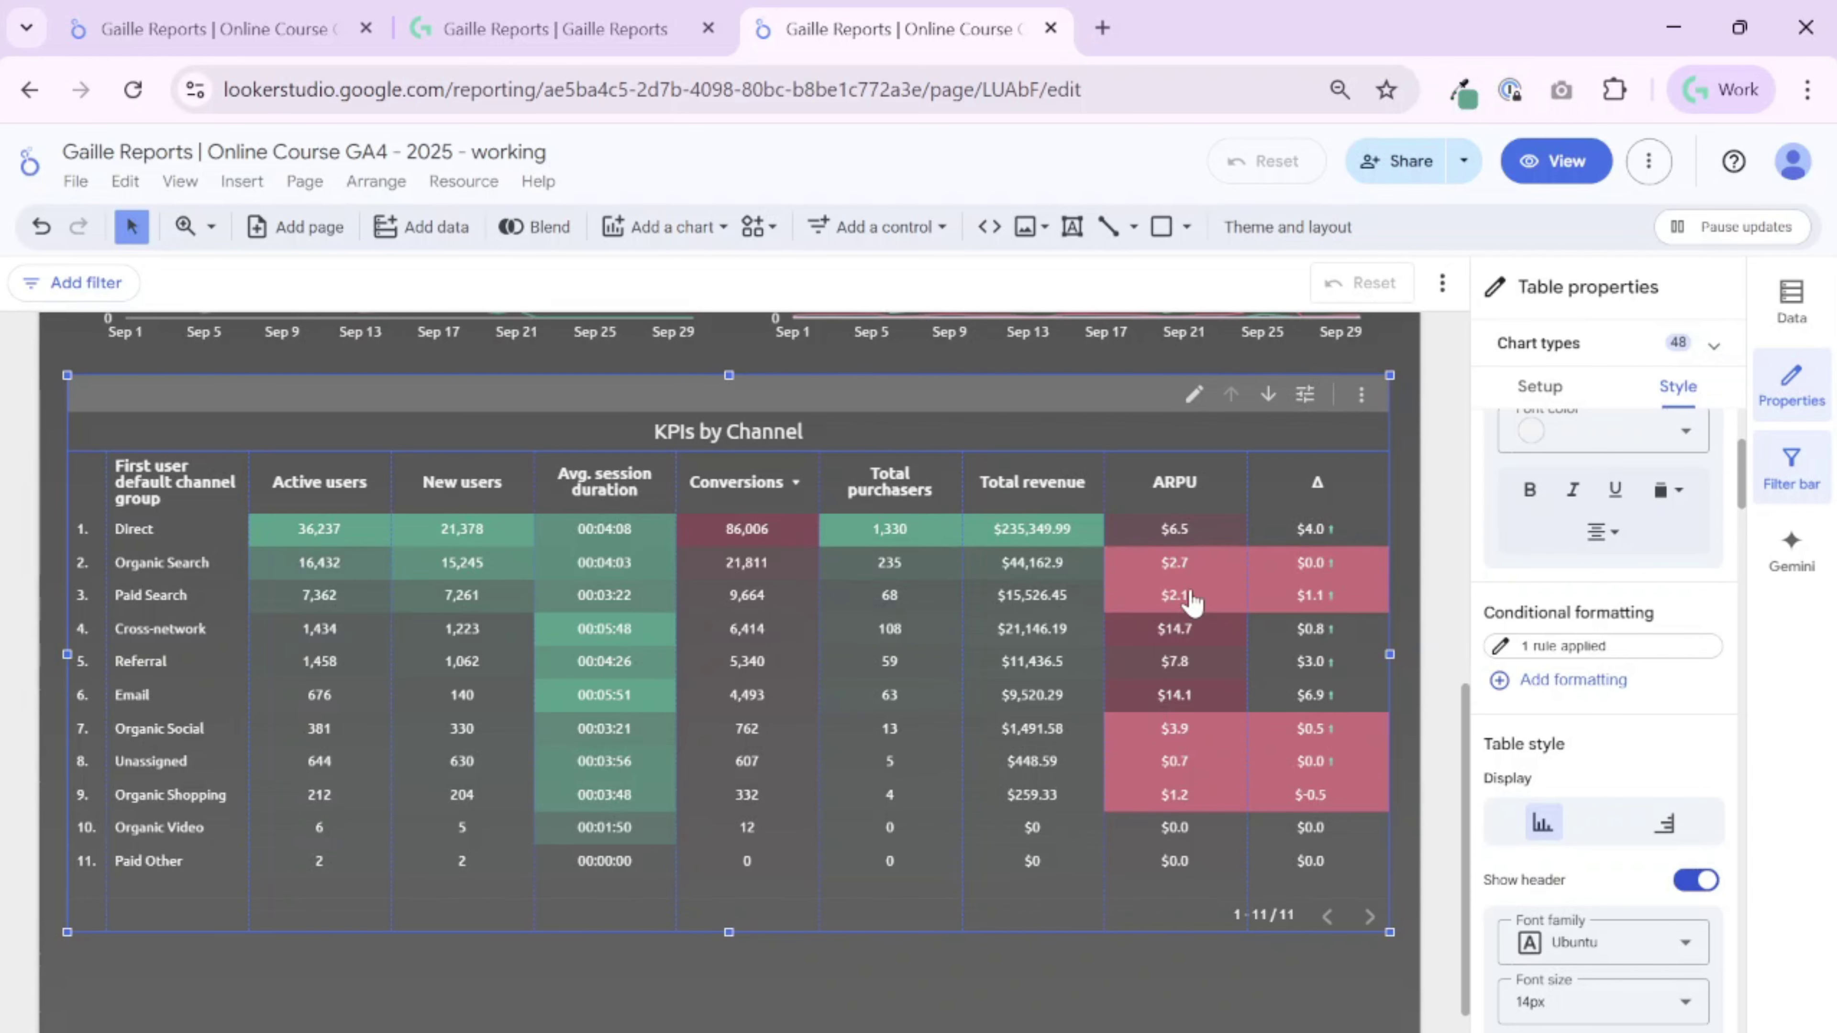
Step: Add another single-color rule to the table's conditional formatting with the condition ARPU greater than 5
{"action": "left_click", "coordinate": [1602, 683]}
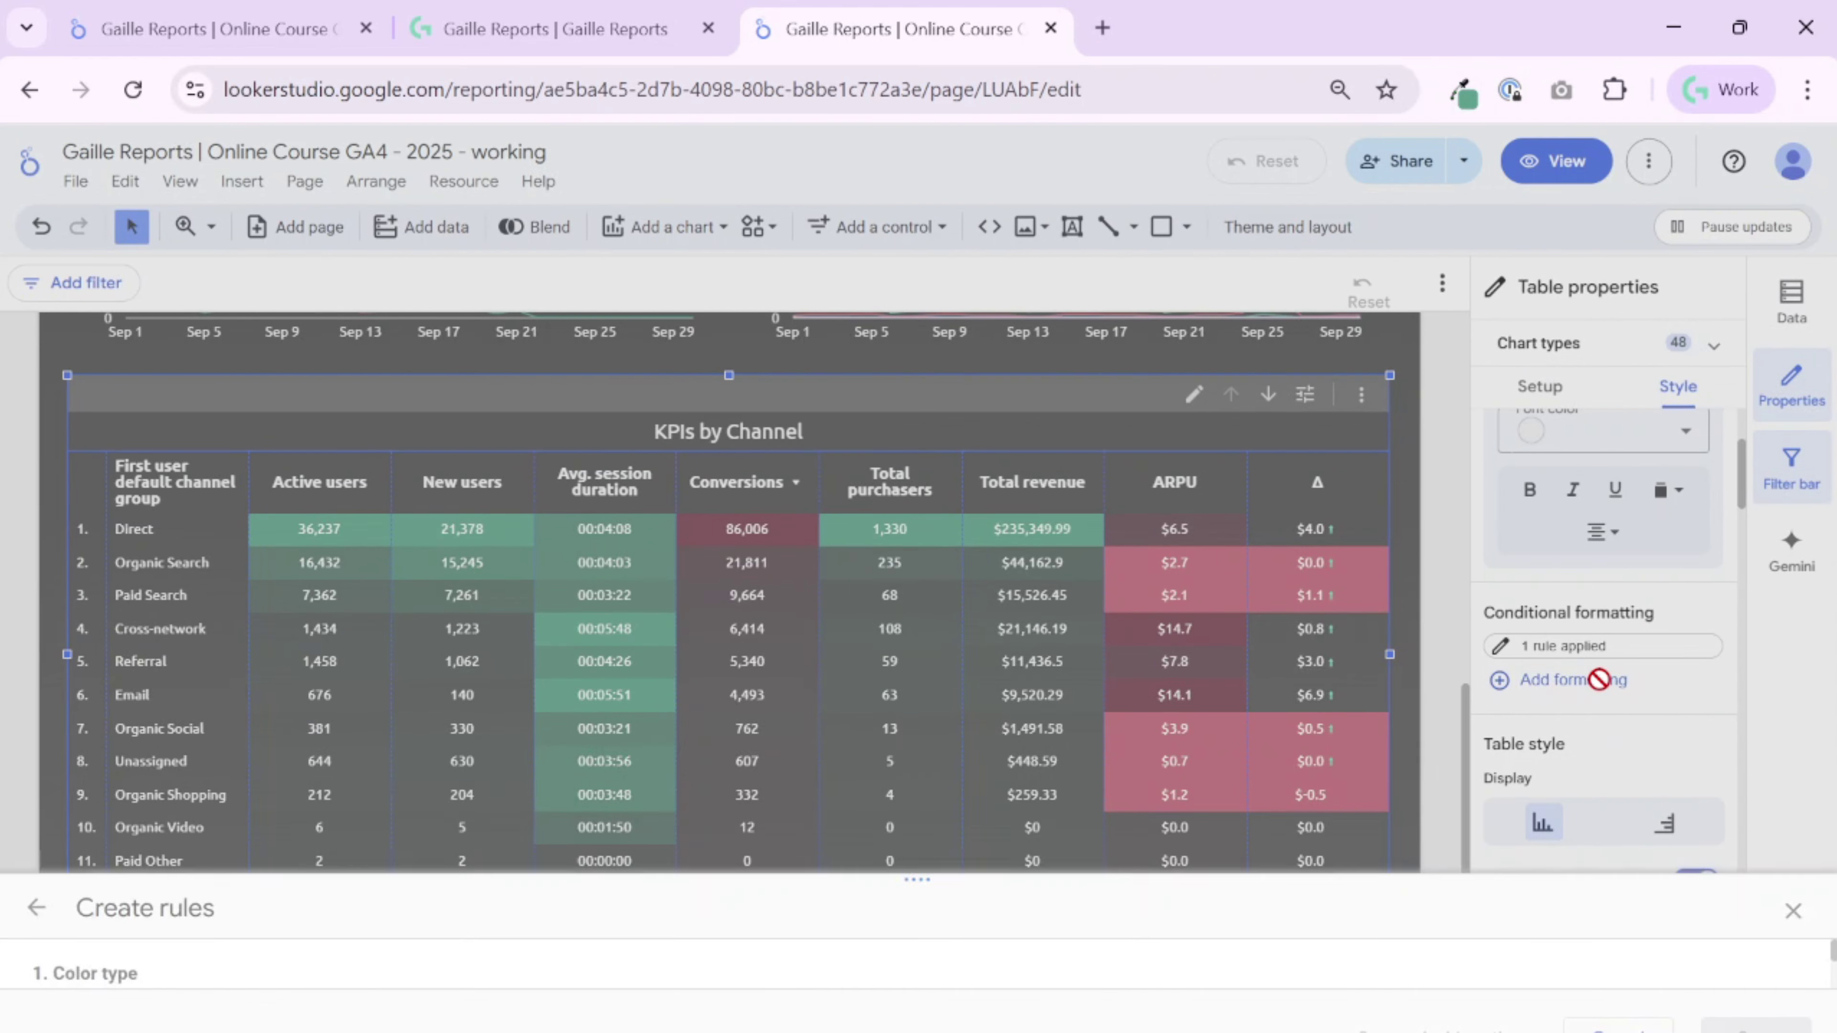
{"action": "left_click", "coordinate": [1791, 596]}
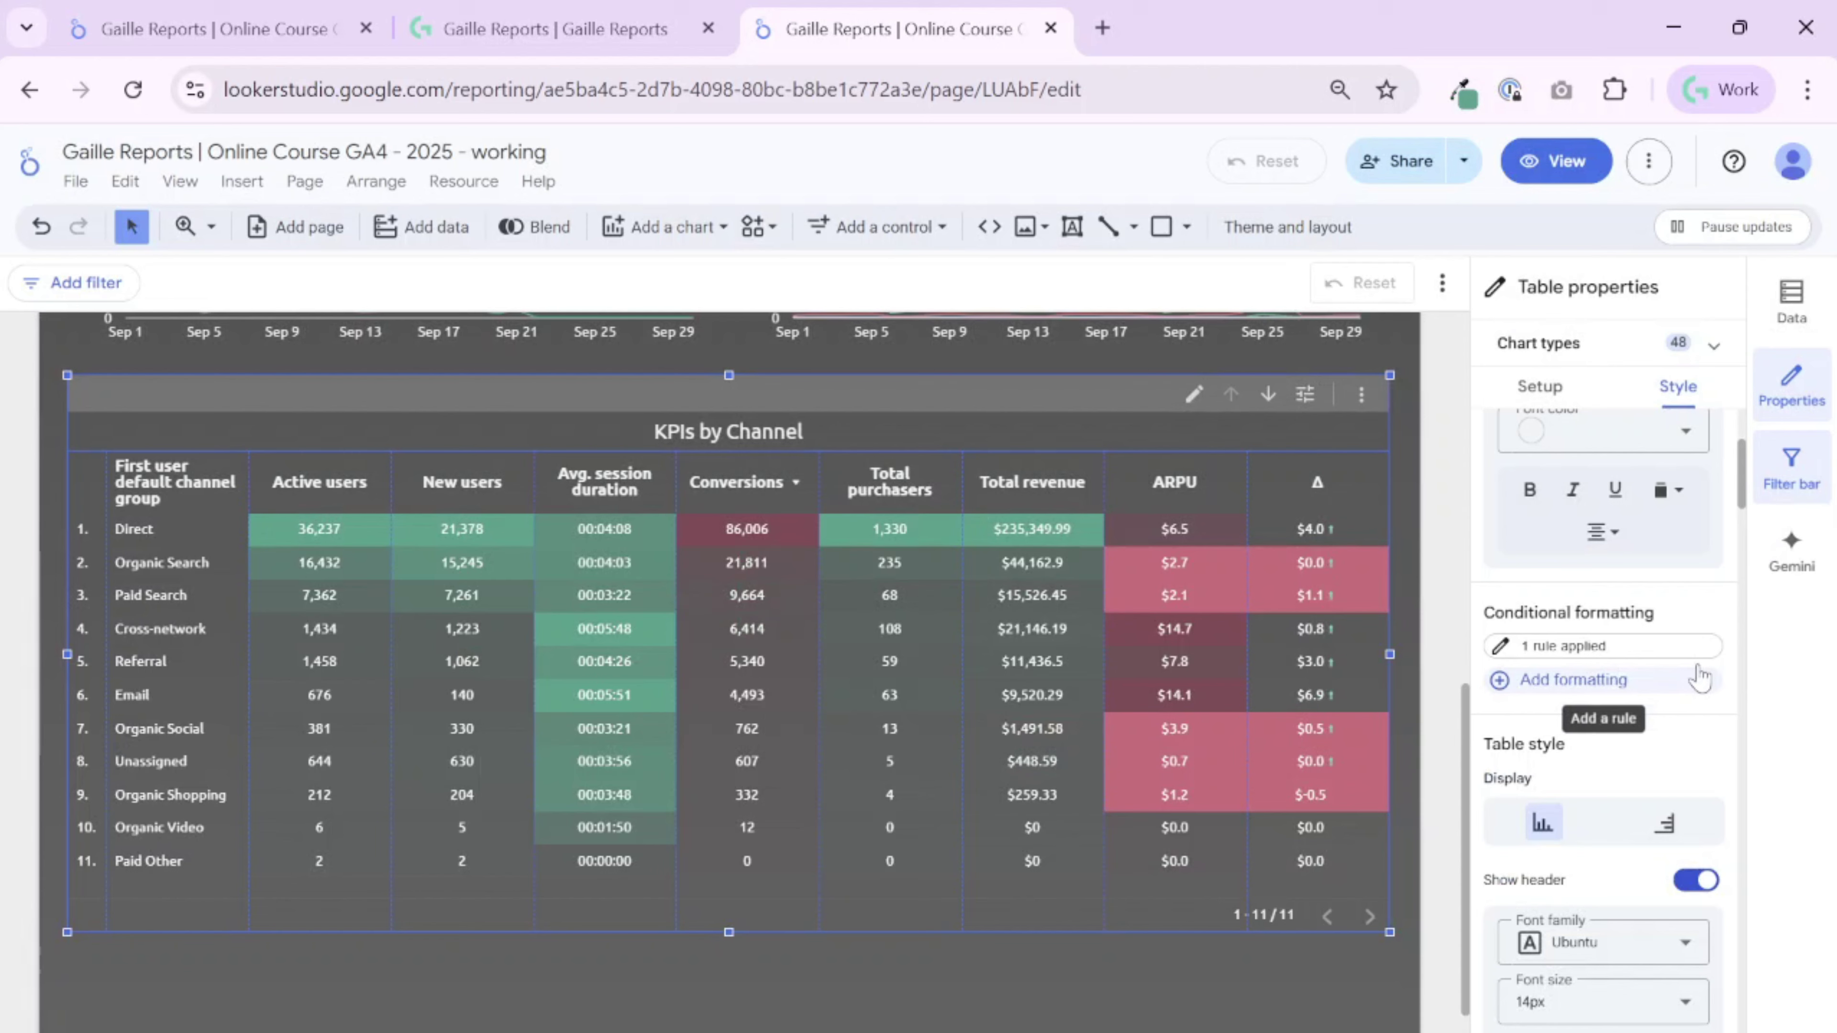
{"action": "left_click", "coordinate": [1672, 646]}
{"action": "left_click_drag", "start_coordinate": [923, 569], "coordinate": [918, 375]}
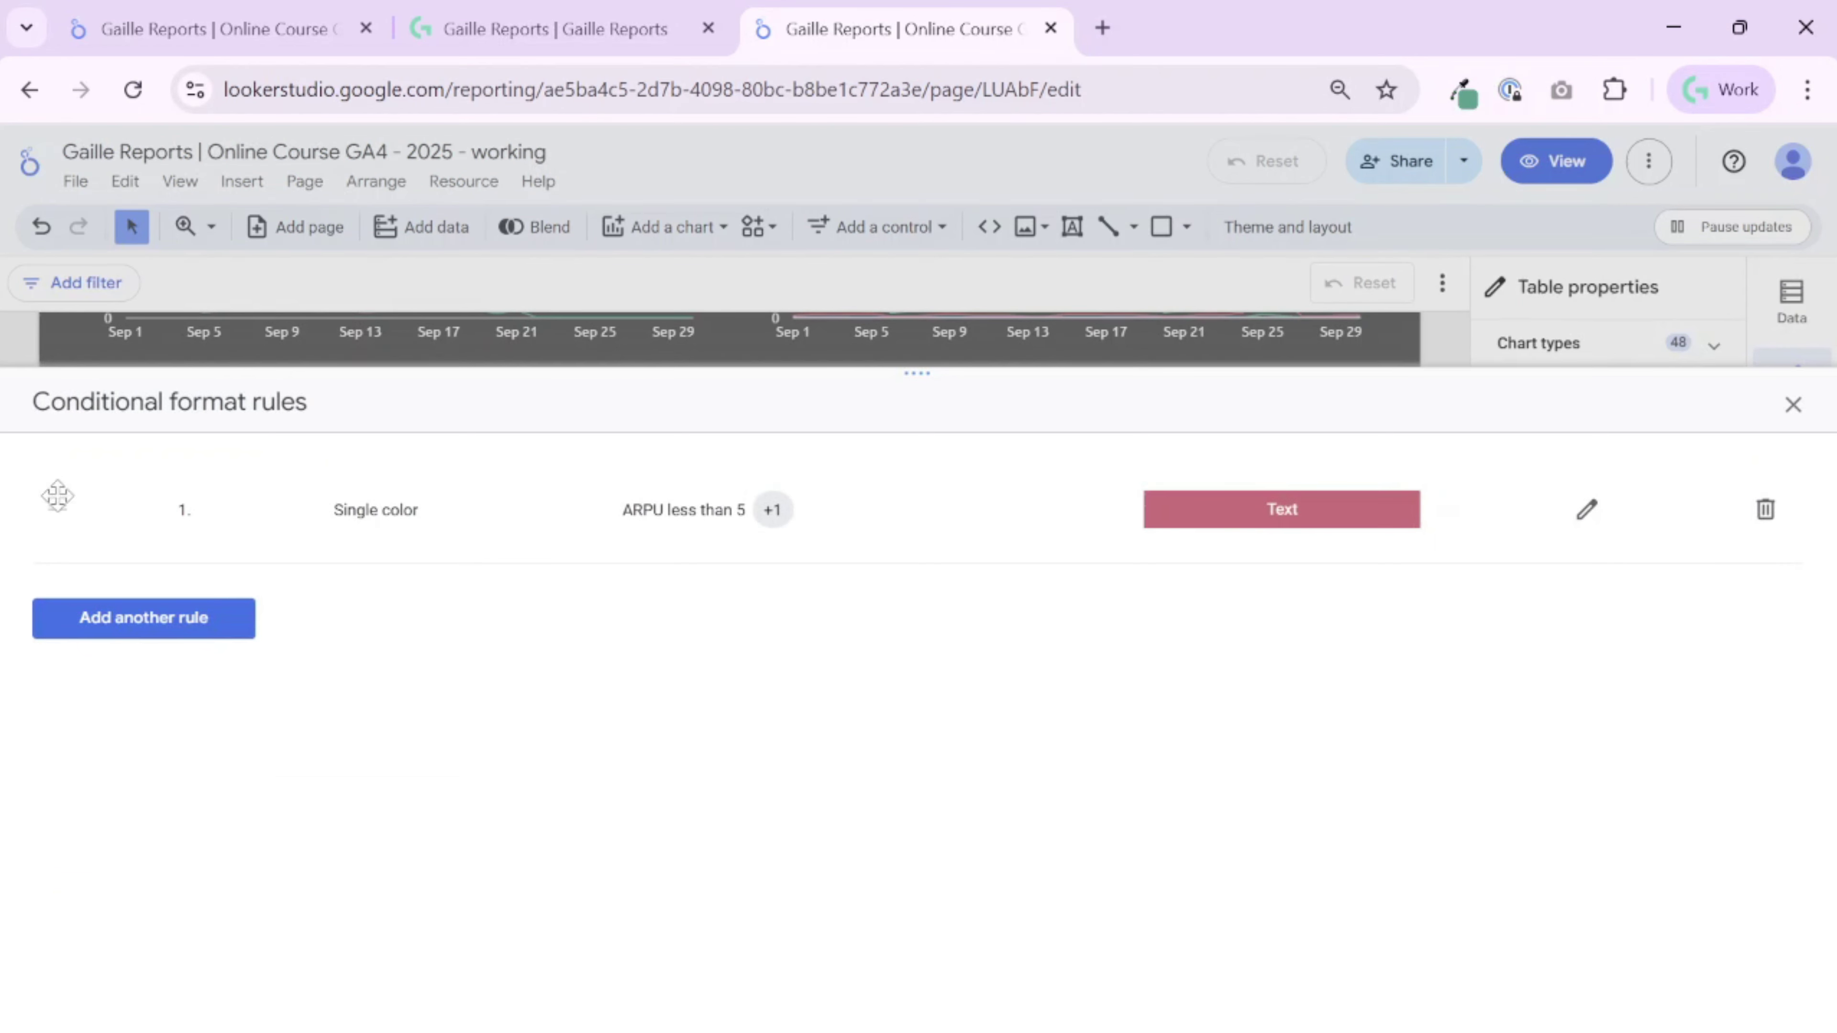
{"action": "left_click", "coordinate": [159, 633]}
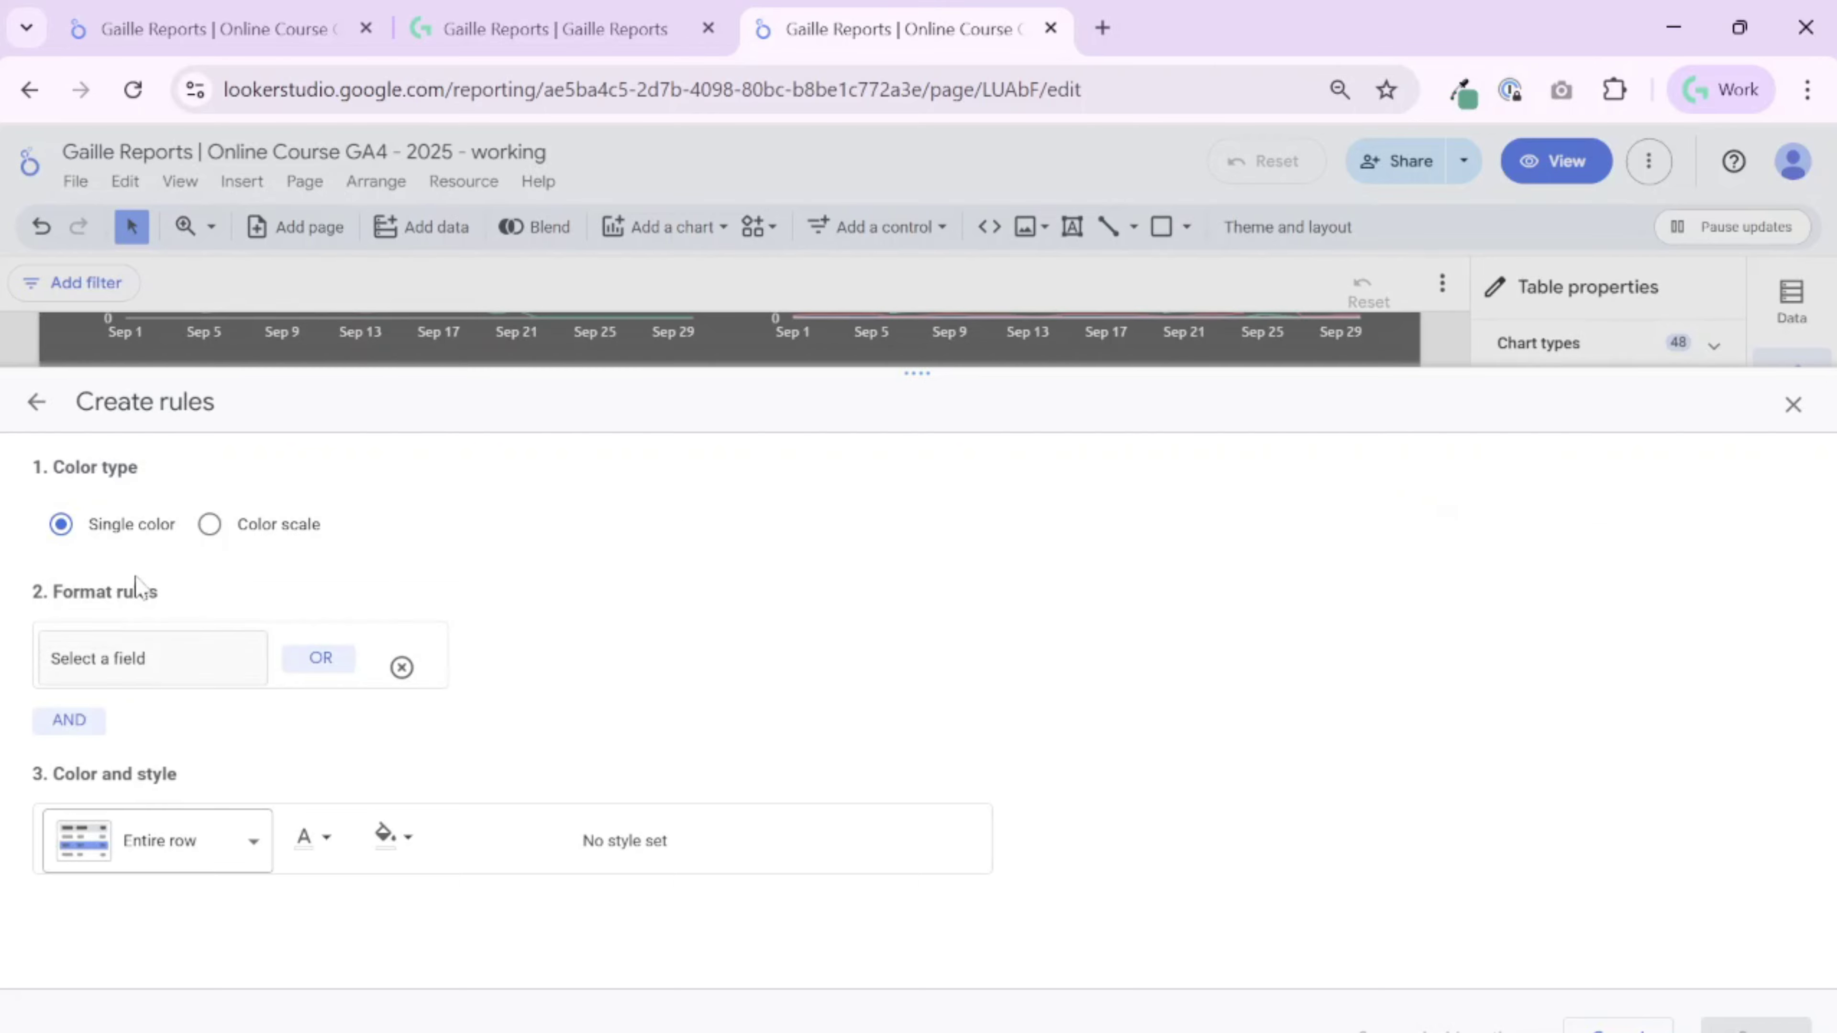
{"action": "left_click", "coordinate": [161, 656]}
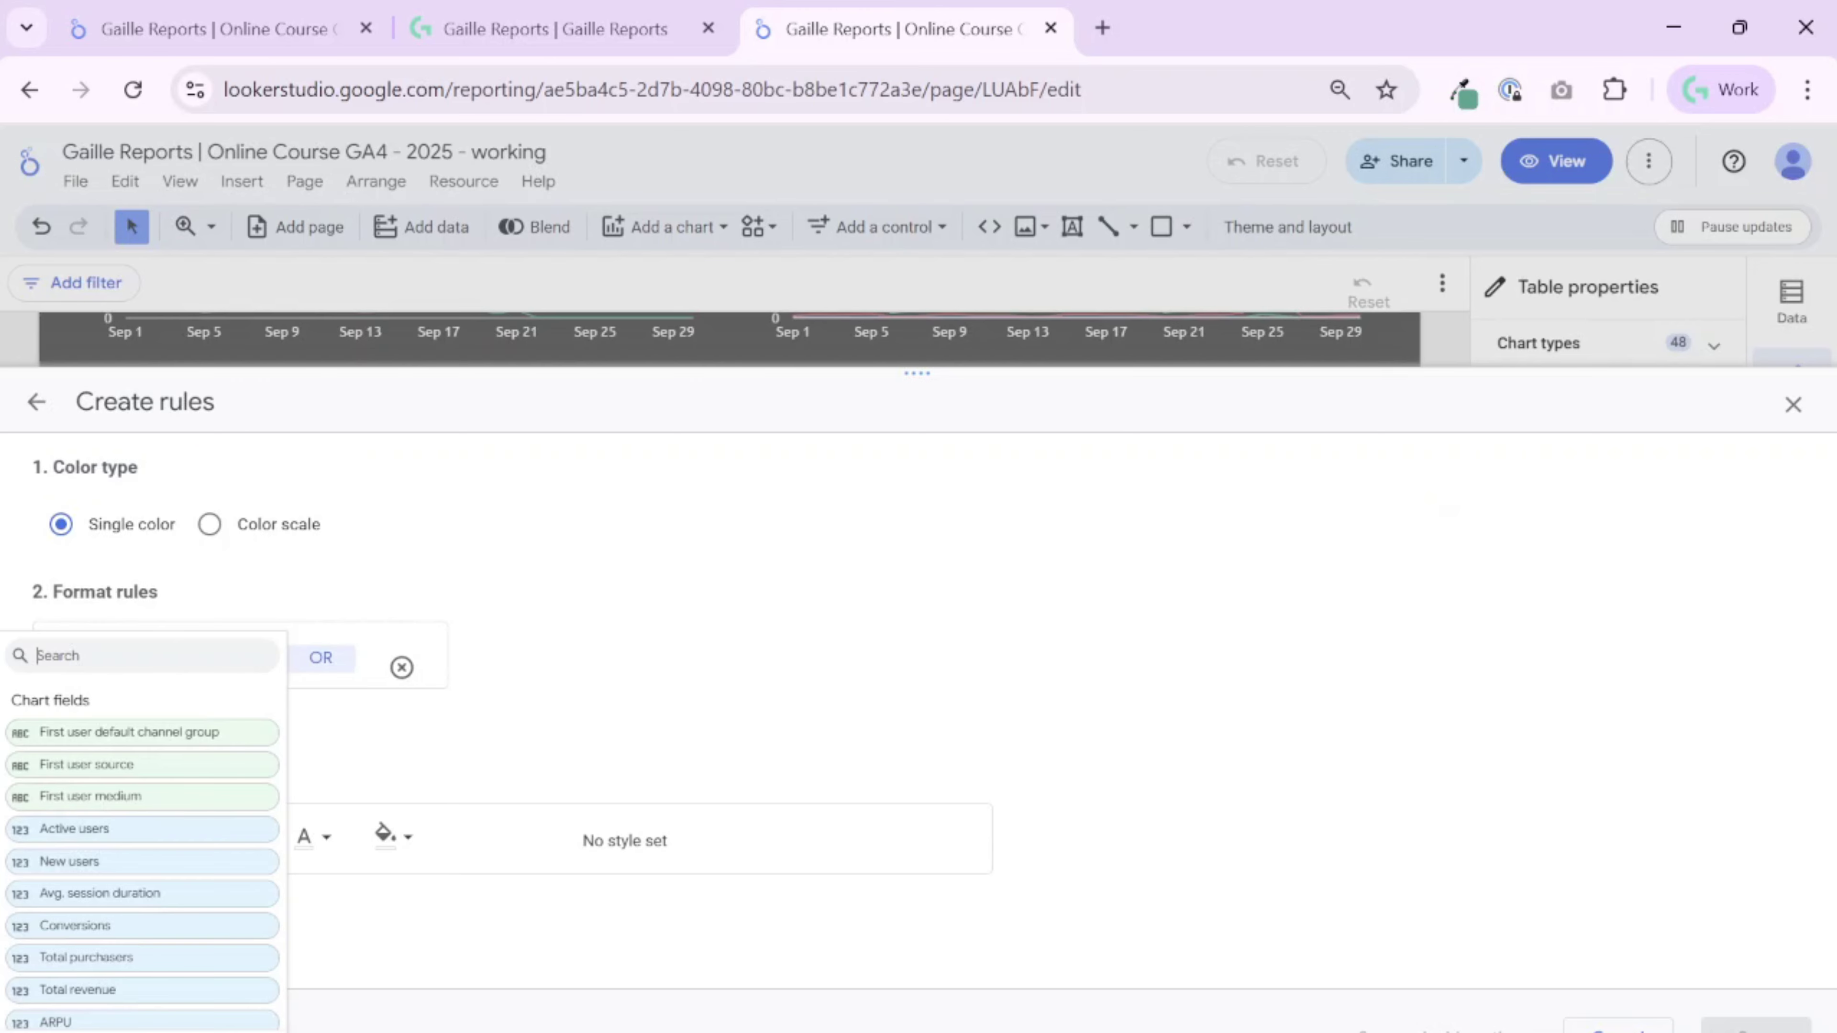
{"action": "left_click", "coordinate": [144, 1013]}
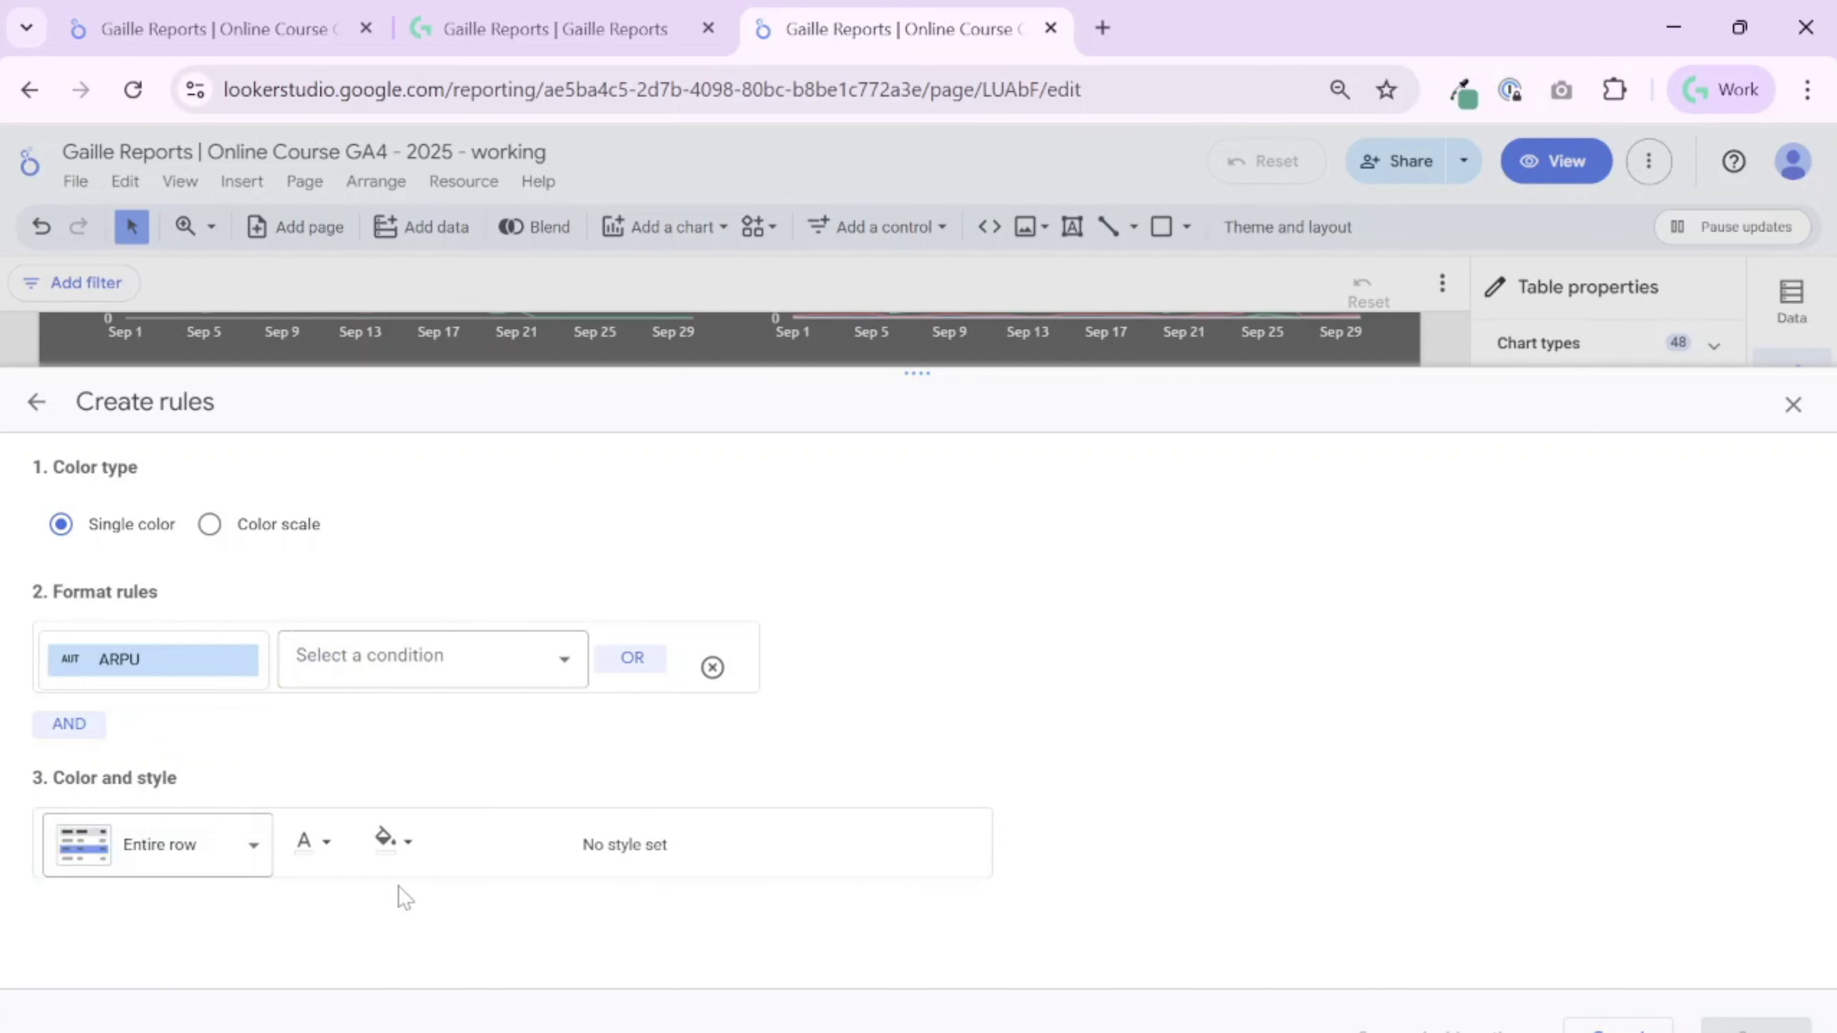
{"action": "left_click", "coordinate": [390, 657]}
{"action": "left_click", "coordinate": [430, 832]}
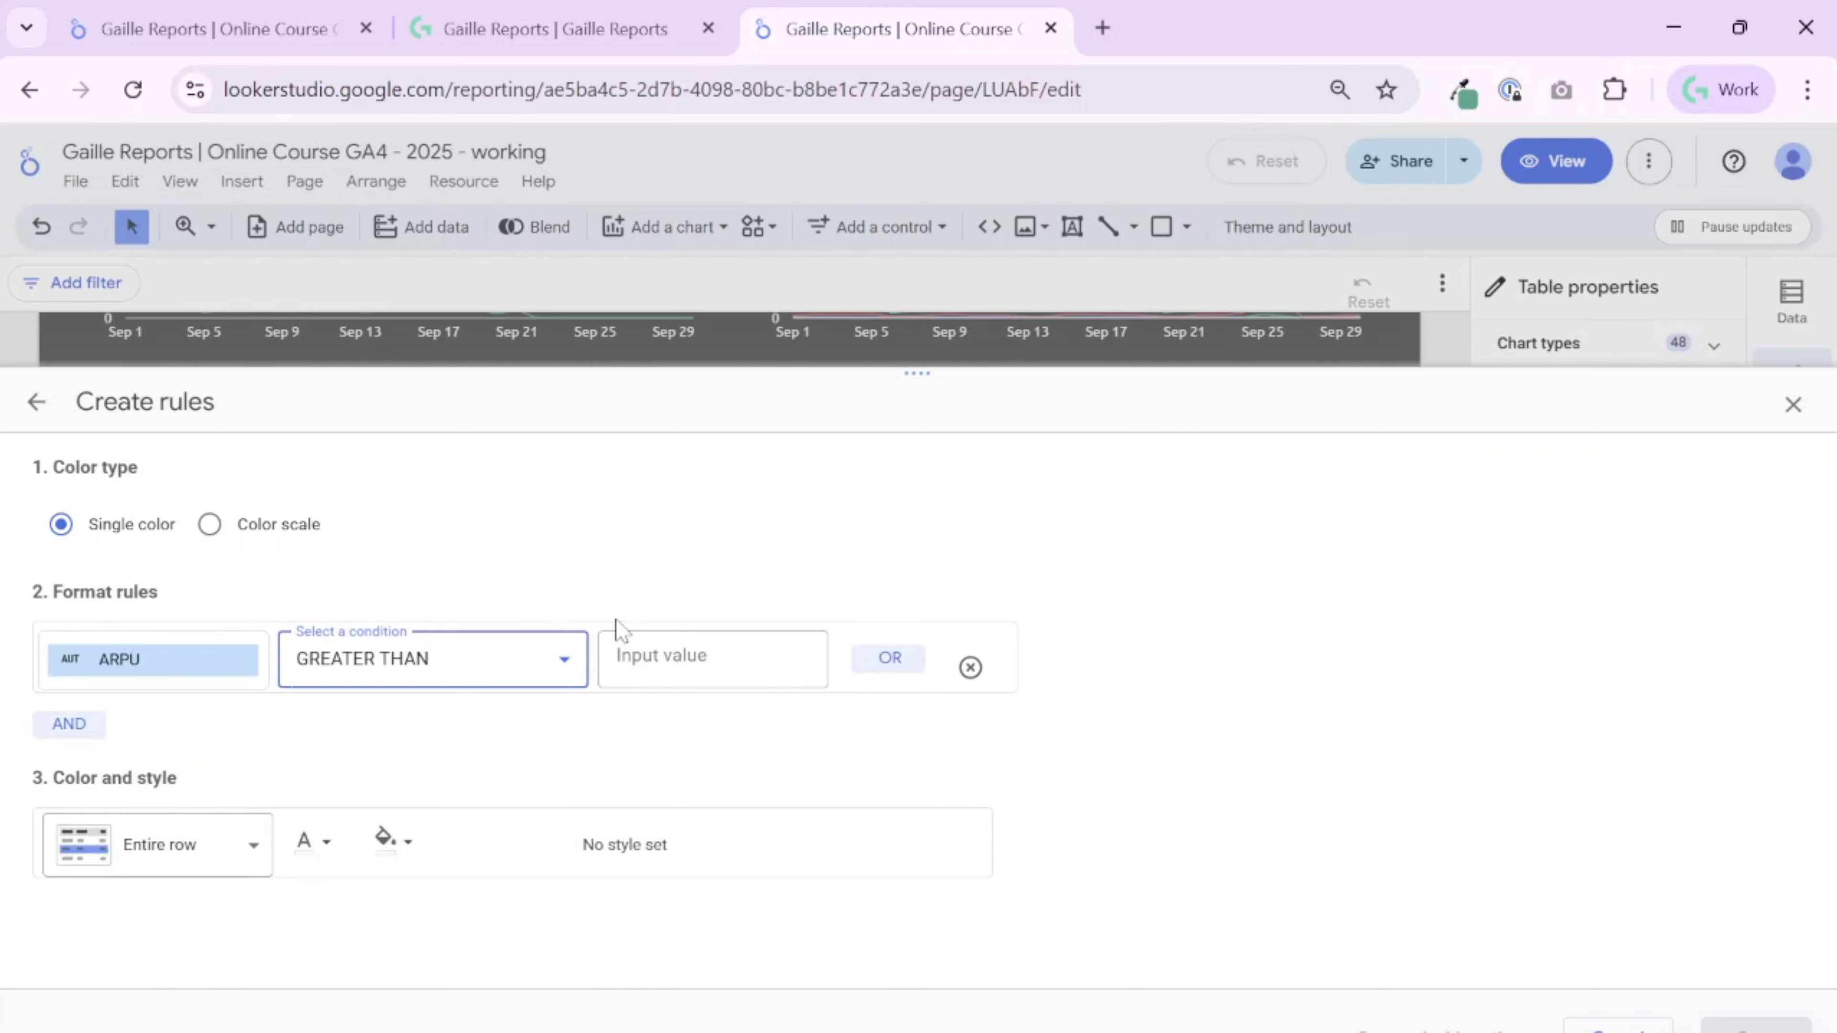
{"action": "left_click", "coordinate": [619, 655]}
{"action": "type", "text": "5"}
{"action": "left_click", "coordinate": [1110, 556]}
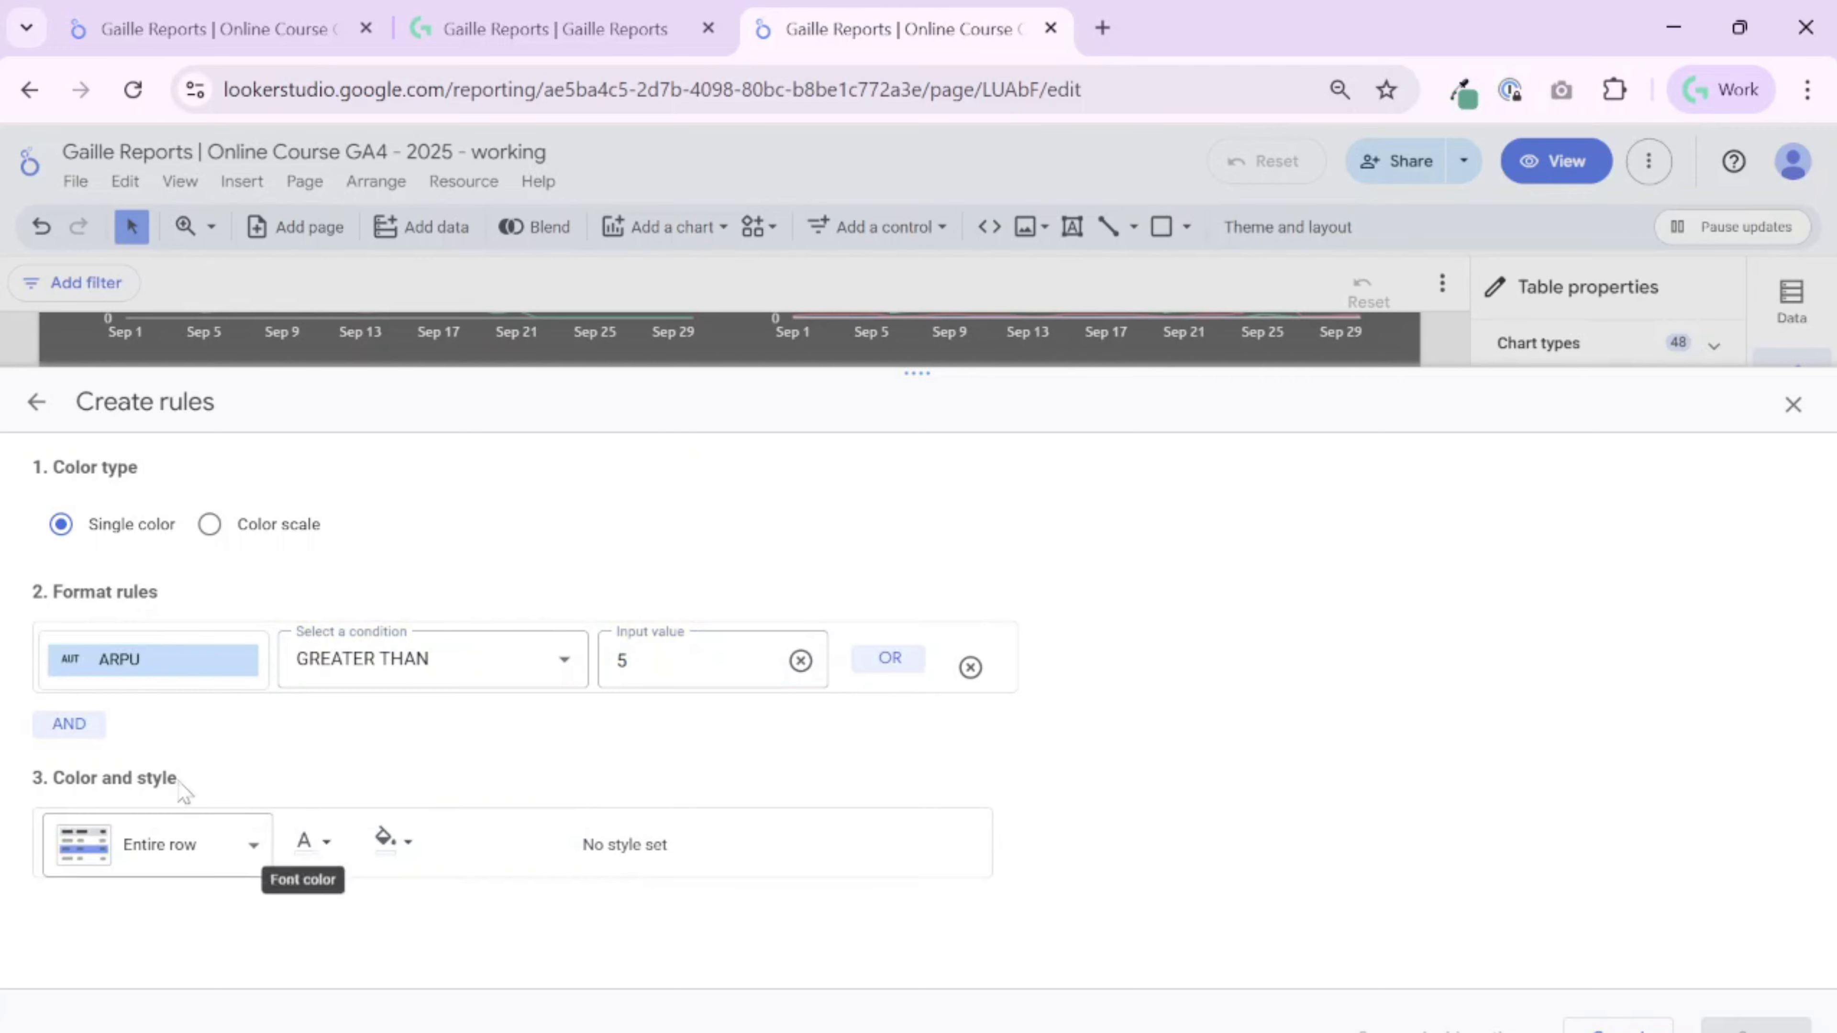
Step: Apply the new rule to the ARPU field with a light green theme background and white font, and save it
{"action": "left_click", "coordinate": [209, 843]}
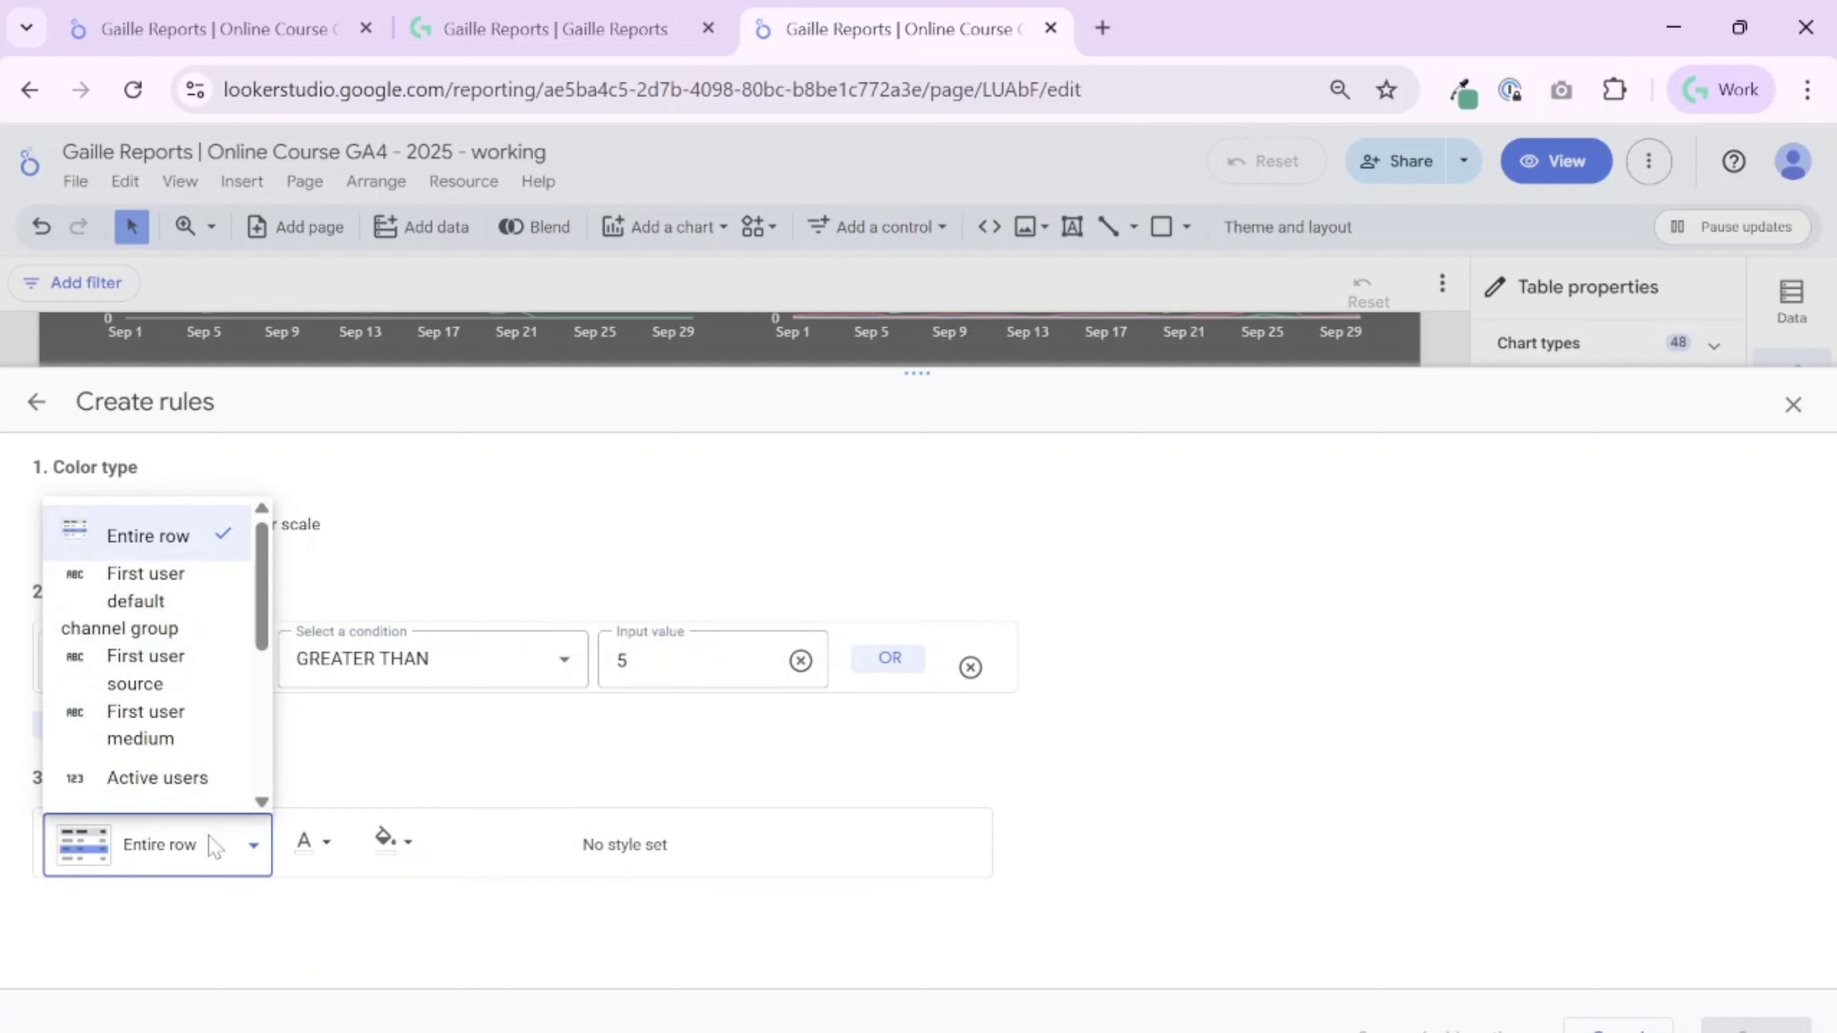
{"action": "scroll", "coordinate": [206, 792], "scroll_direction": "down", "scroll_amount": 5}
{"action": "left_click", "coordinate": [131, 771]}
{"action": "left_click", "coordinate": [390, 841]}
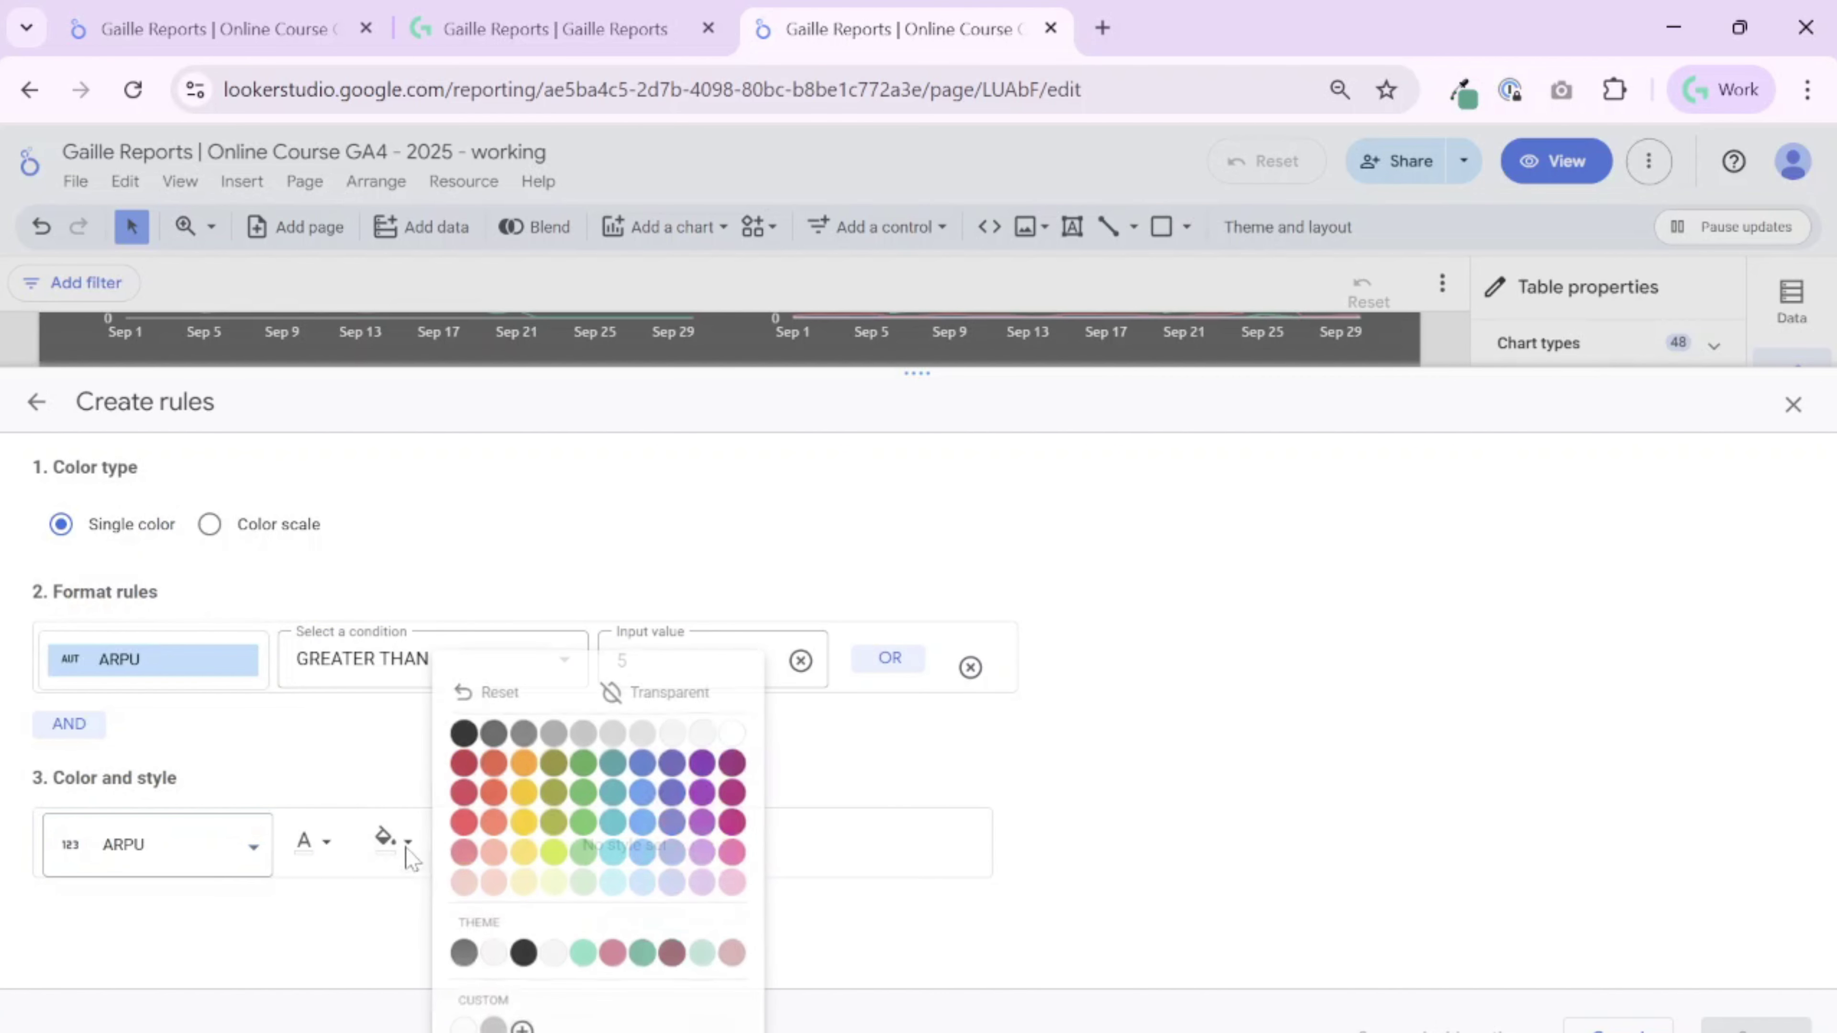
{"action": "left_click", "coordinate": [595, 969]}
{"action": "left_click", "coordinate": [325, 843]}
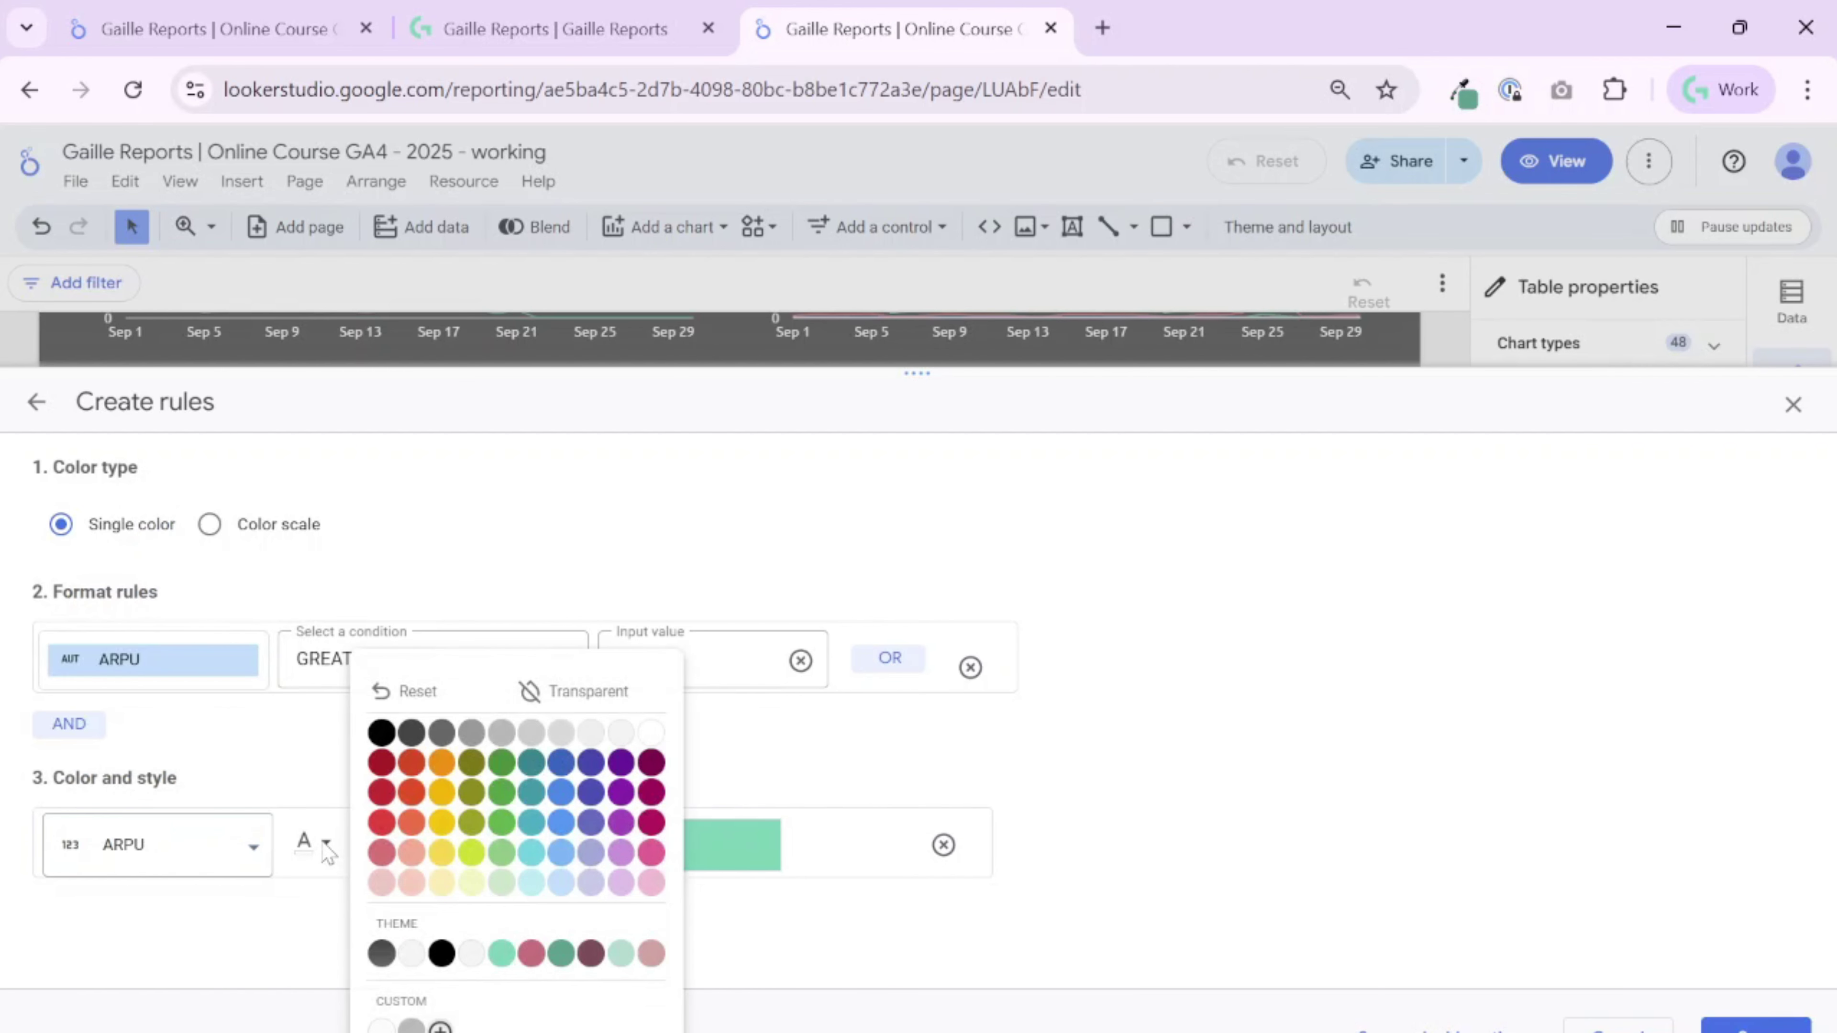
{"action": "left_click", "coordinate": [651, 734]}
{"action": "left_click", "coordinate": [1756, 1026]}
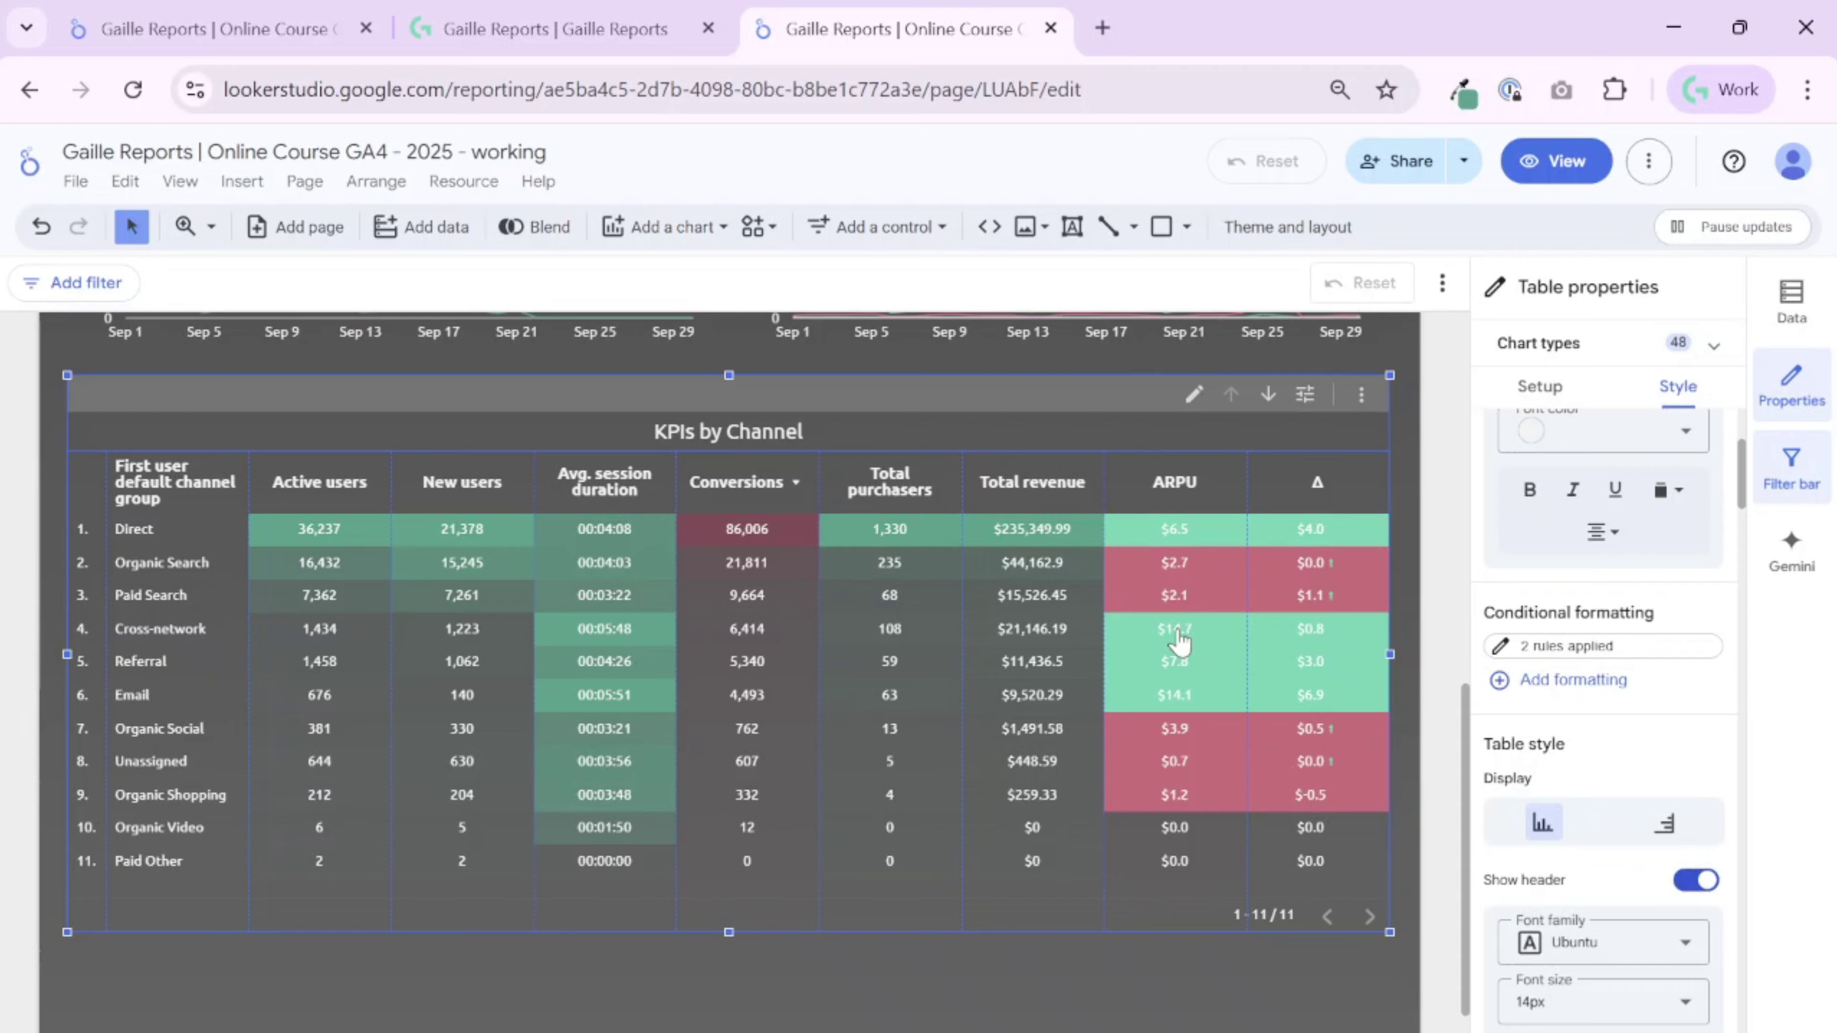
Step: Start a new color scale formatting rule for the table based on the Conversions field
{"action": "scroll", "coordinate": [1663, 803], "scroll_direction": "down", "scroll_amount": 10}
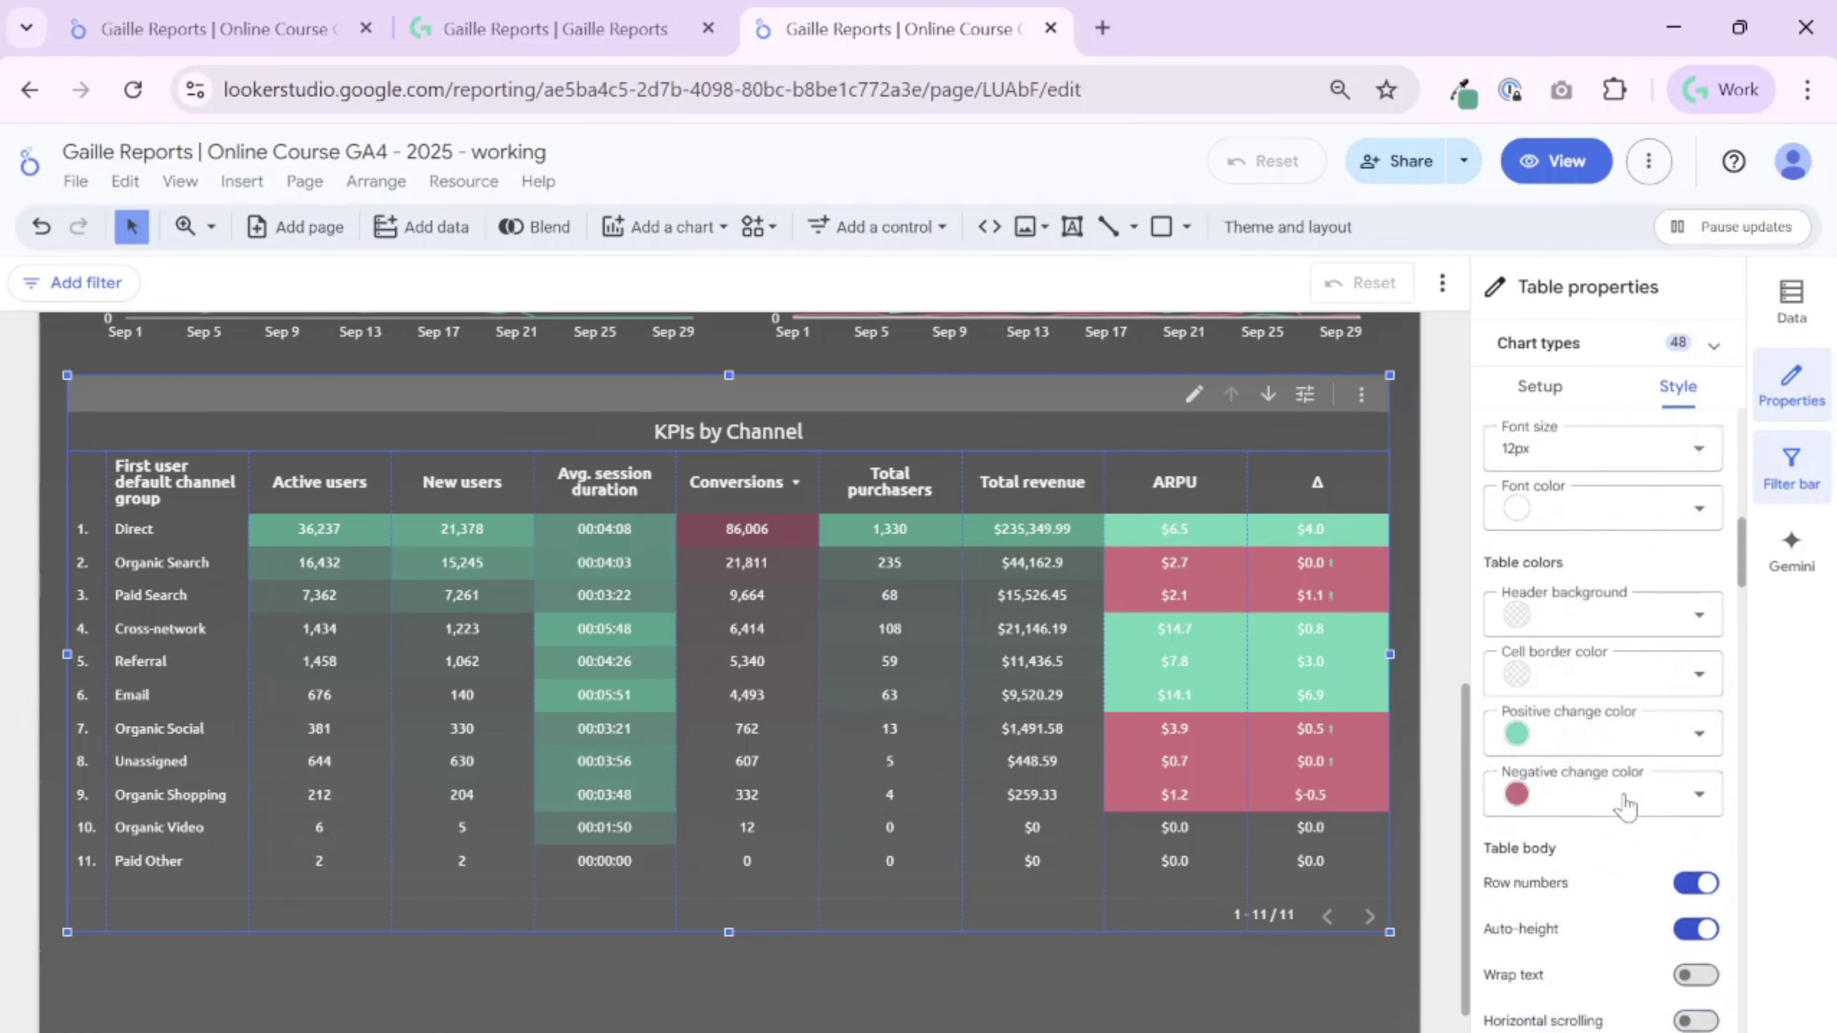
{"action": "scroll", "coordinate": [1598, 819], "scroll_direction": "down", "scroll_amount": 15}
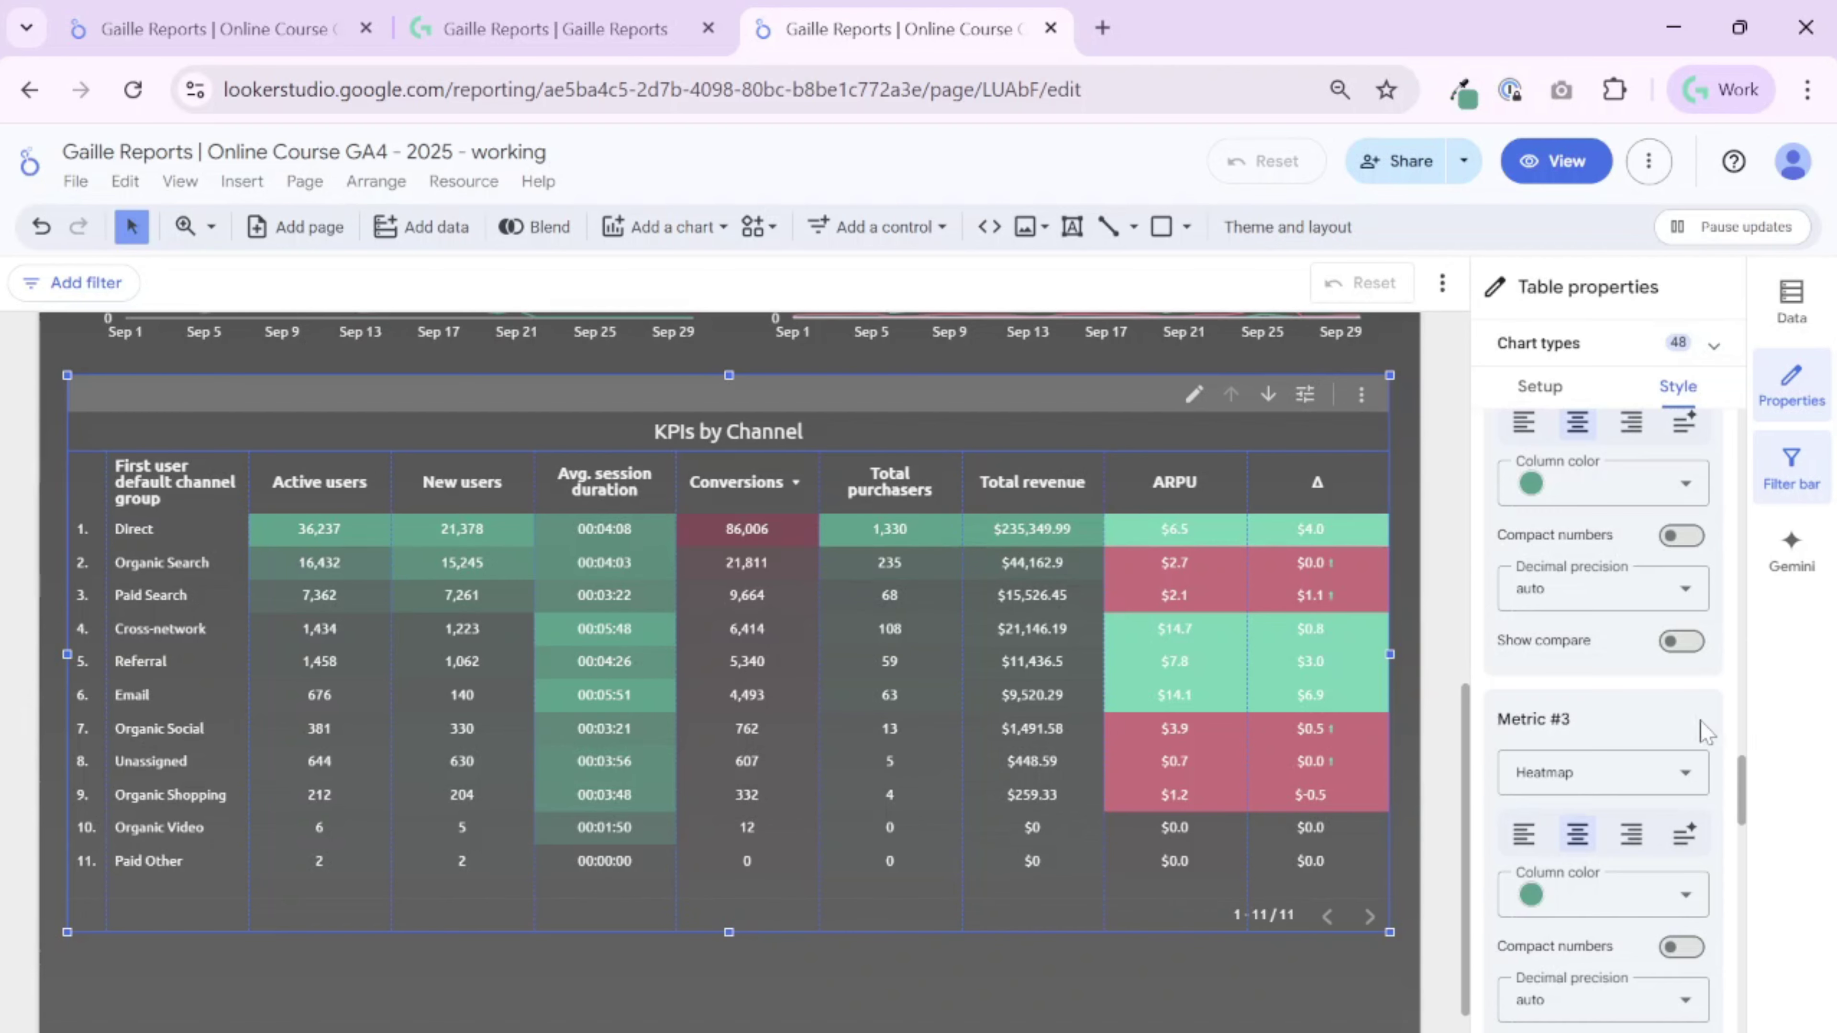
{"action": "scroll", "coordinate": [1706, 733], "scroll_direction": "up", "scroll_amount": 20}
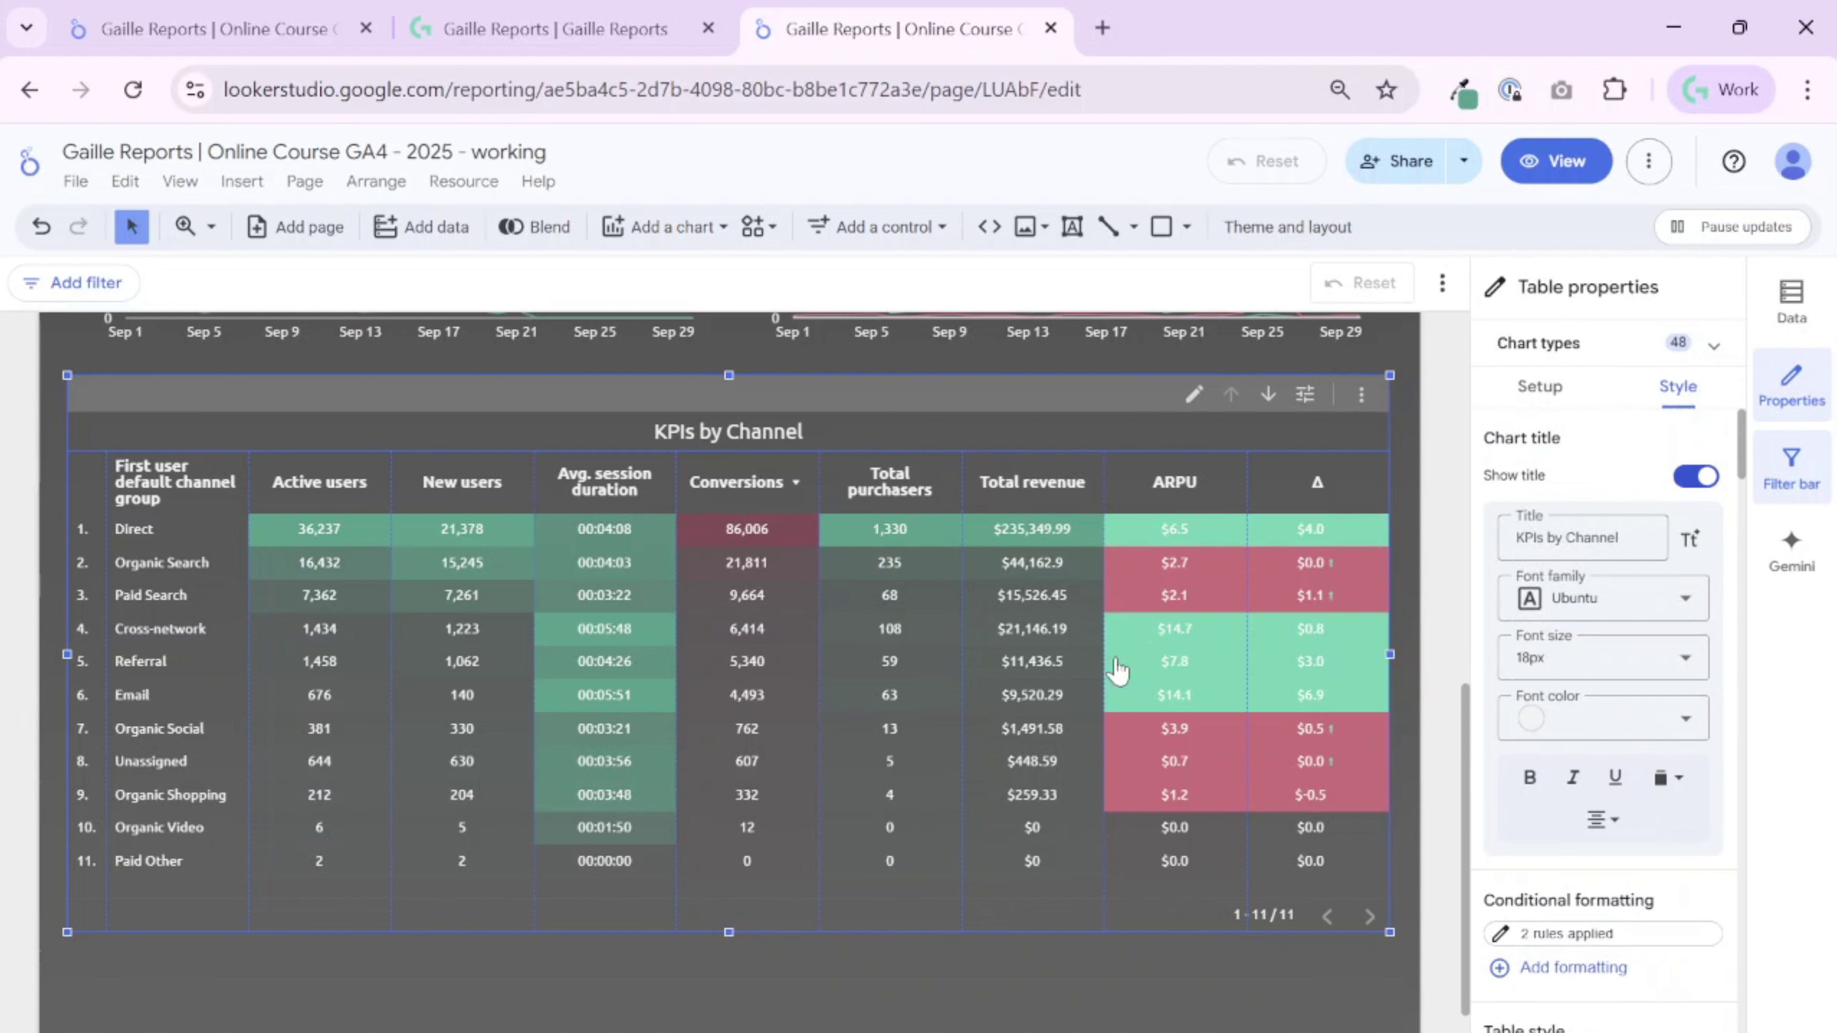
{"action": "scroll", "coordinate": [1587, 832], "scroll_direction": "down", "scroll_amount": 2}
{"action": "left_click", "coordinate": [1584, 824]}
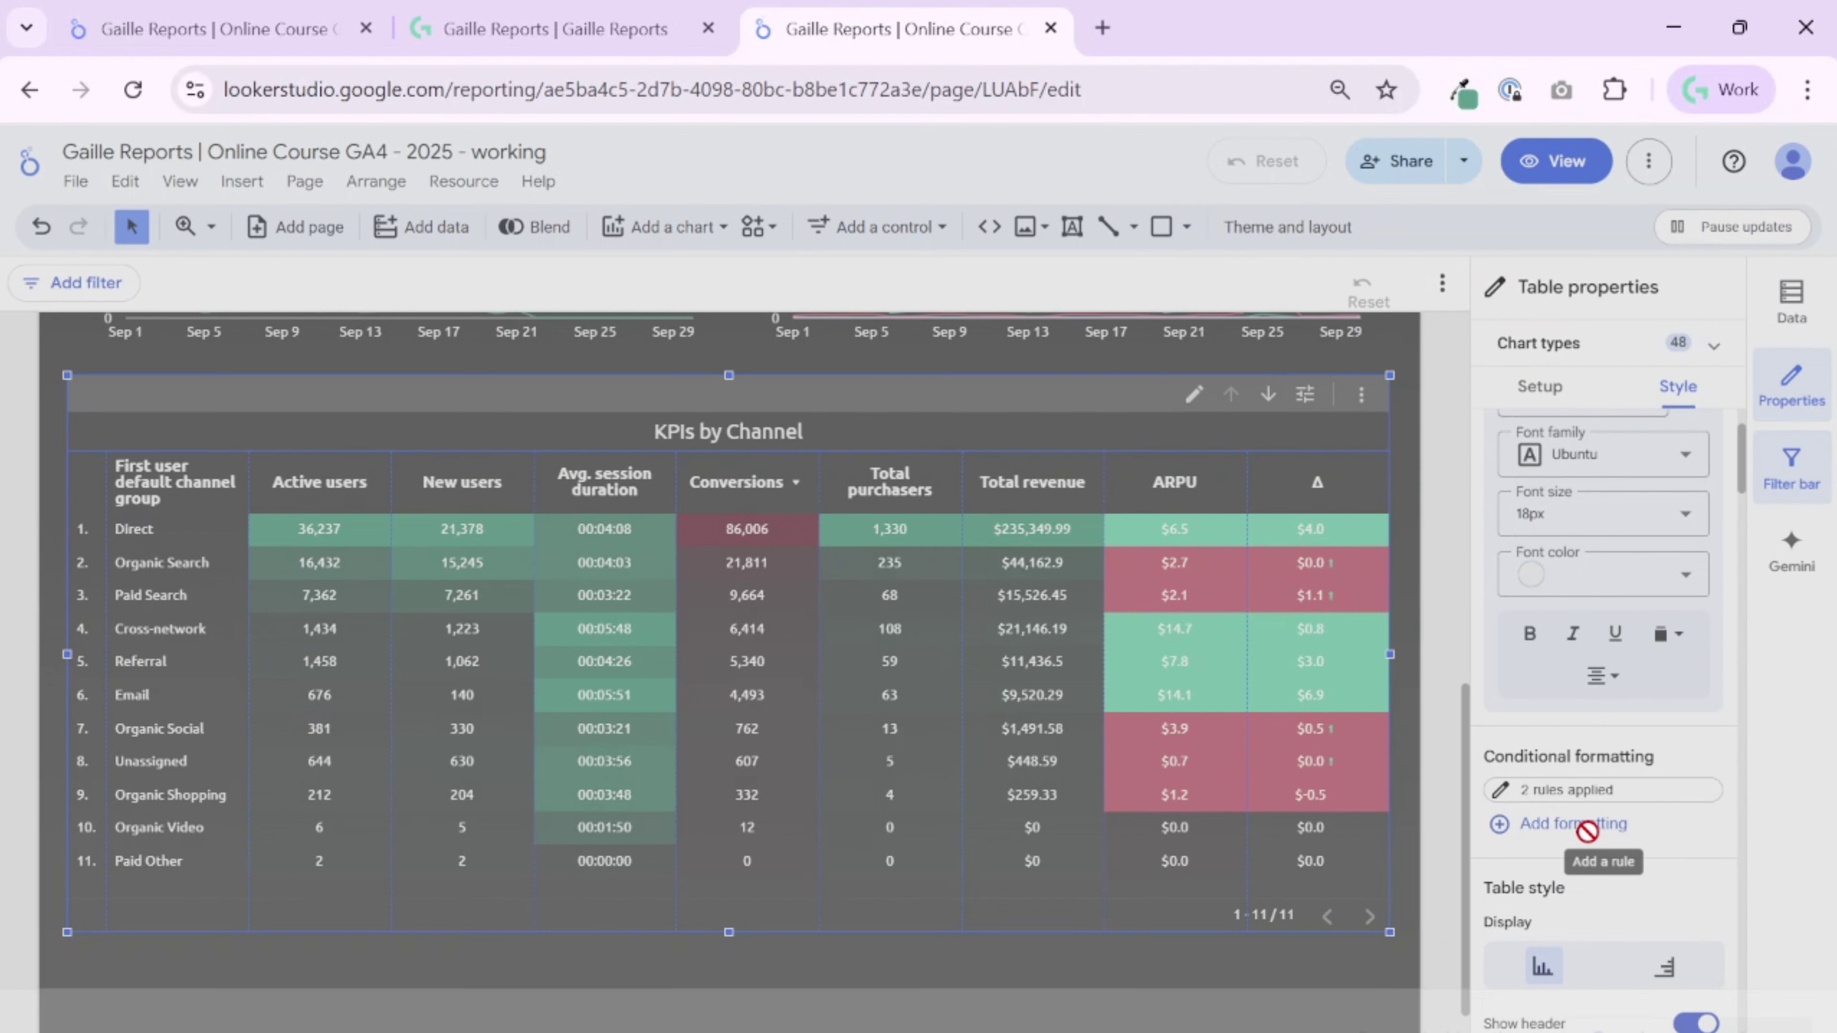
{"action": "left_click", "coordinate": [210, 716]}
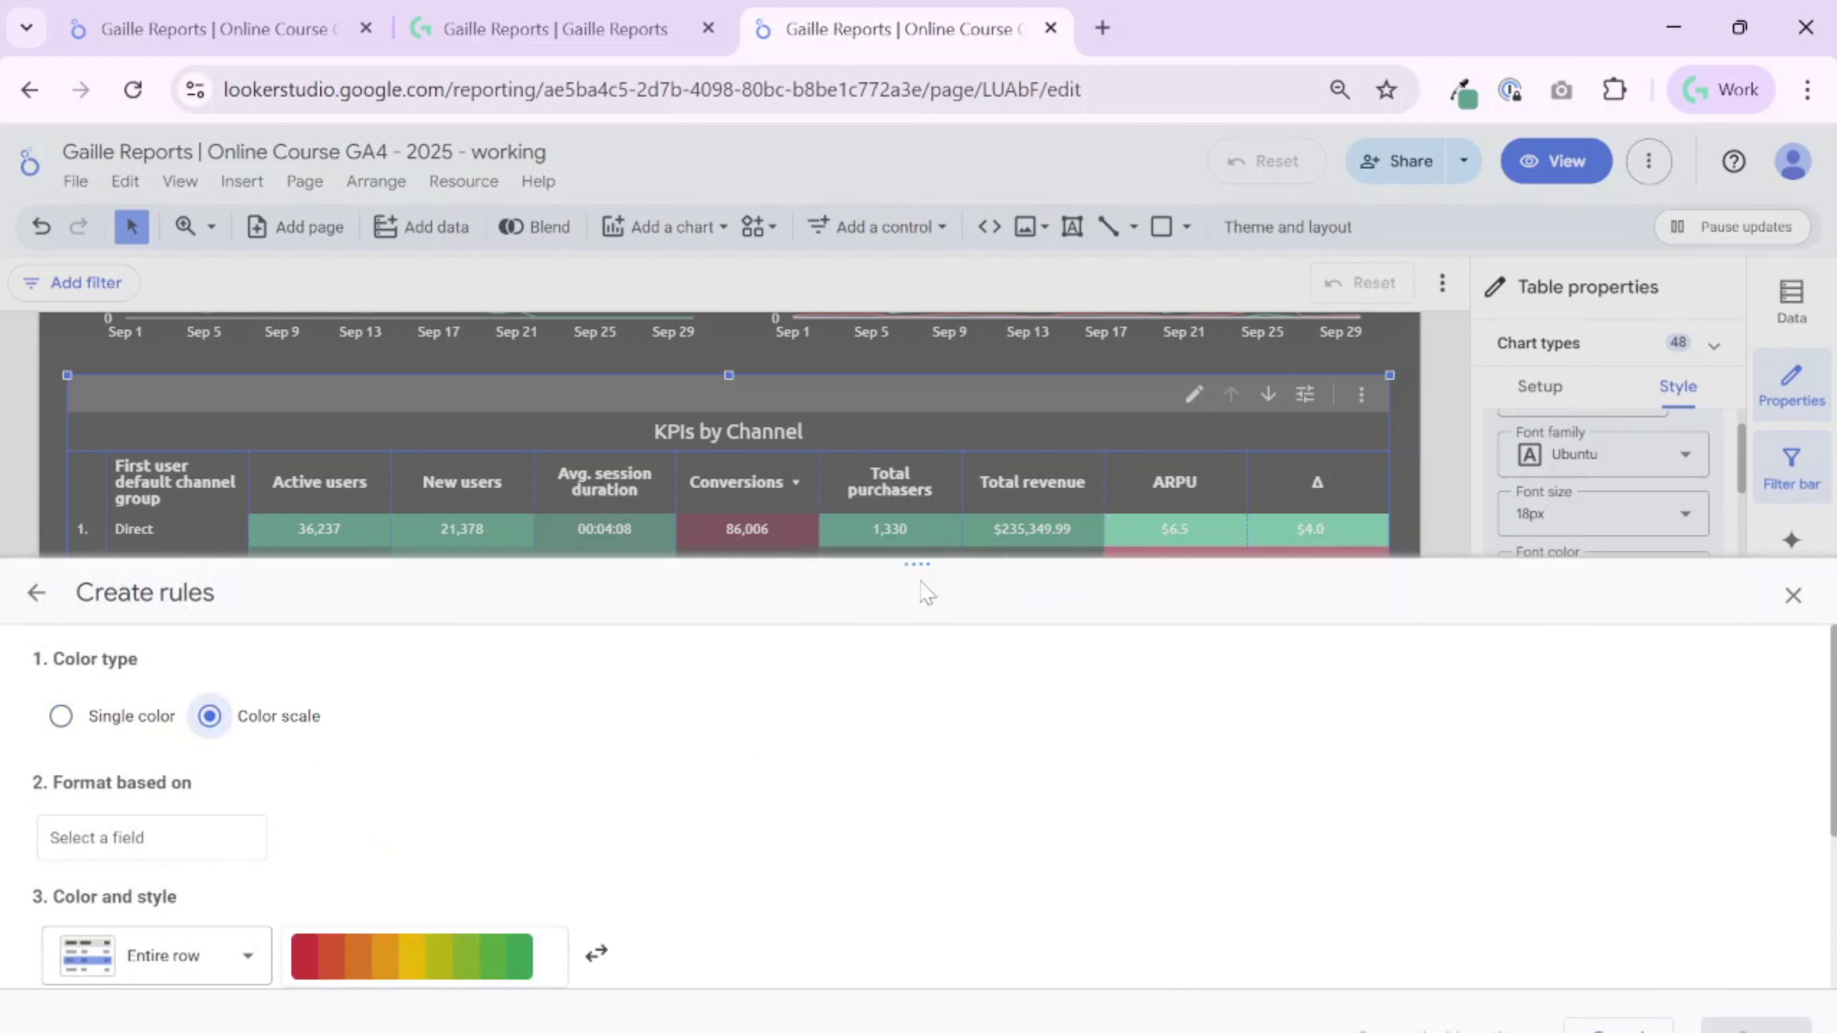
{"action": "left_click_drag", "start_coordinate": [921, 561], "coordinate": [937, 312]}
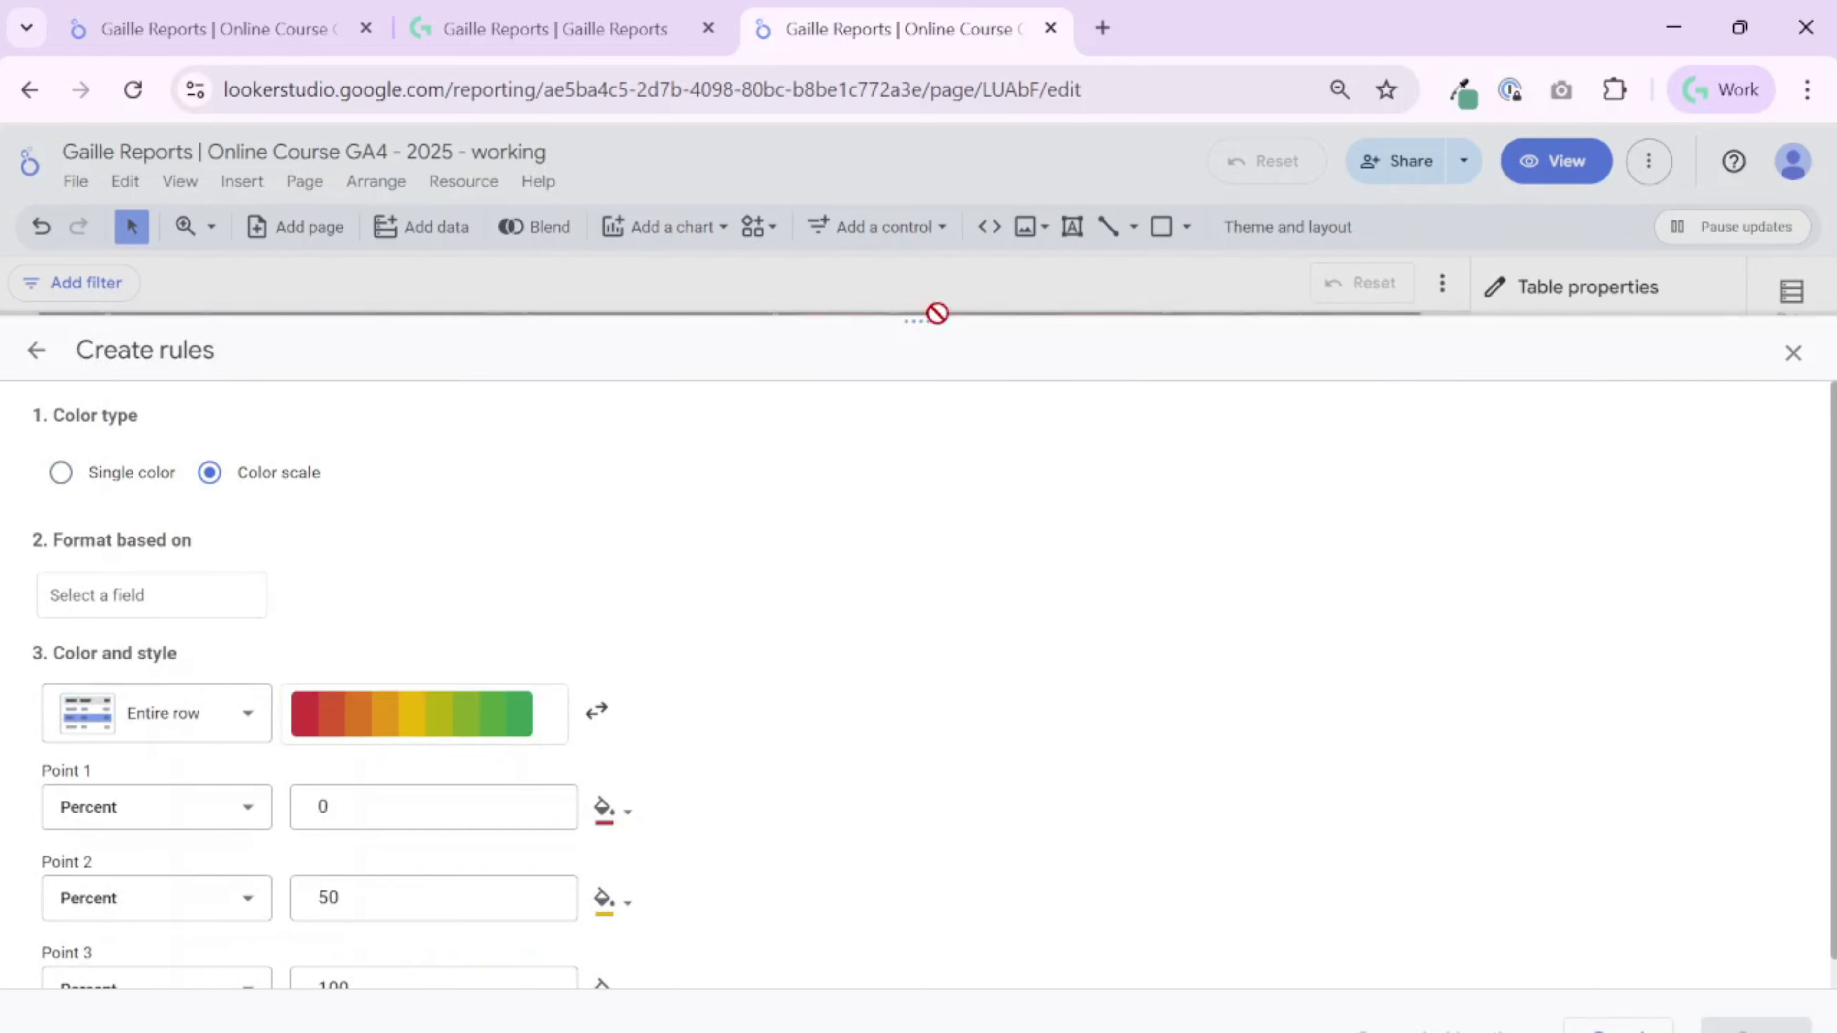
{"action": "left_click", "coordinate": [209, 716]}
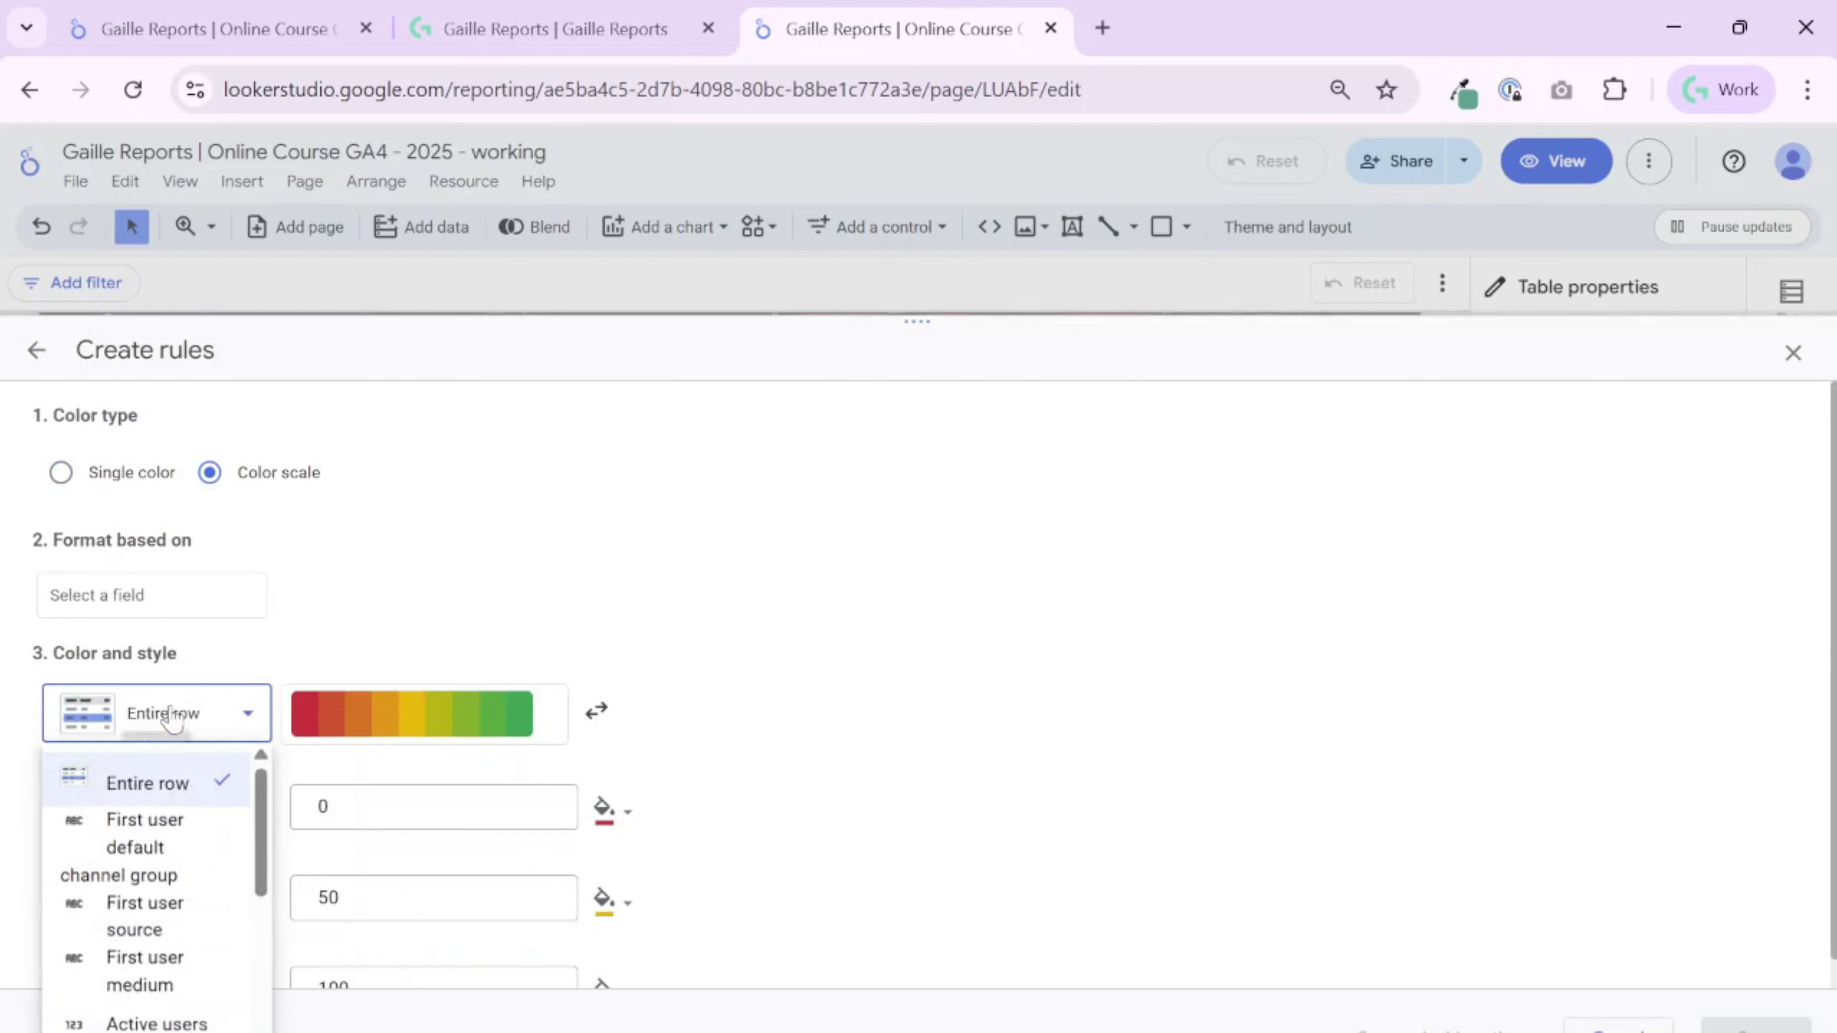
{"action": "left_click", "coordinate": [165, 587]}
{"action": "left_click", "coordinate": [166, 588]}
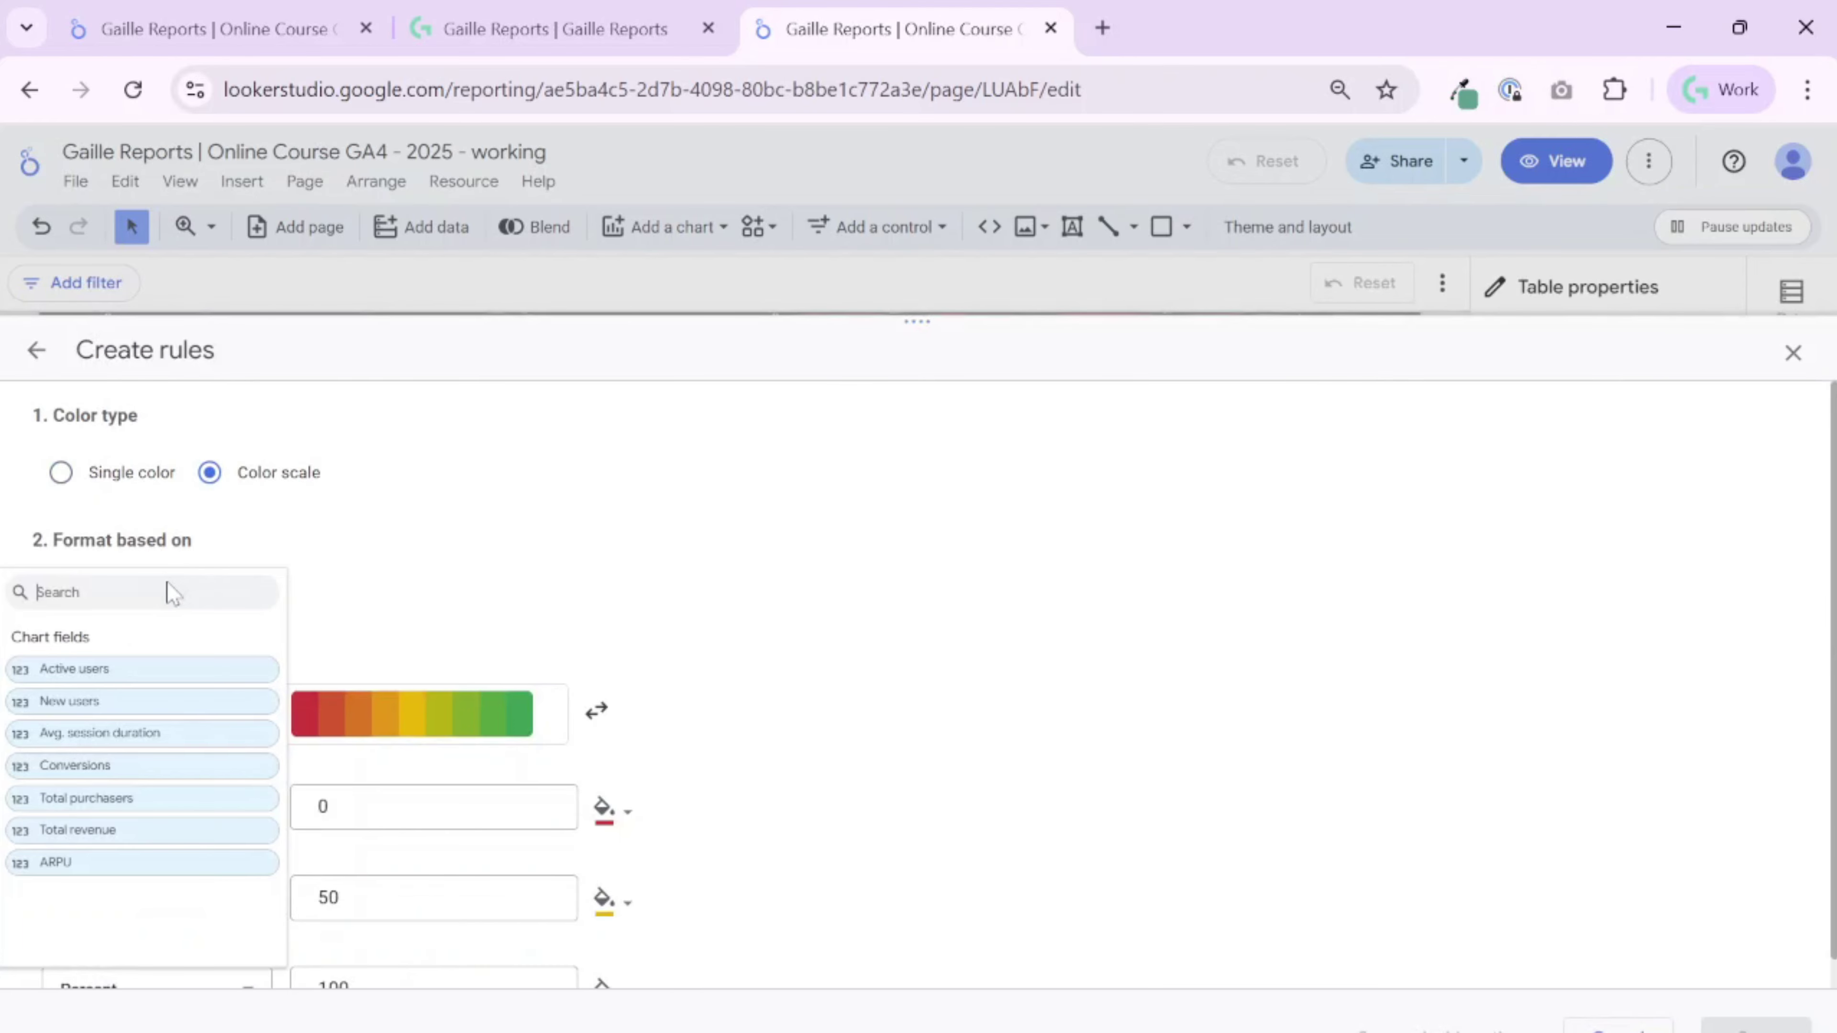
{"action": "left_click", "coordinate": [147, 766]}
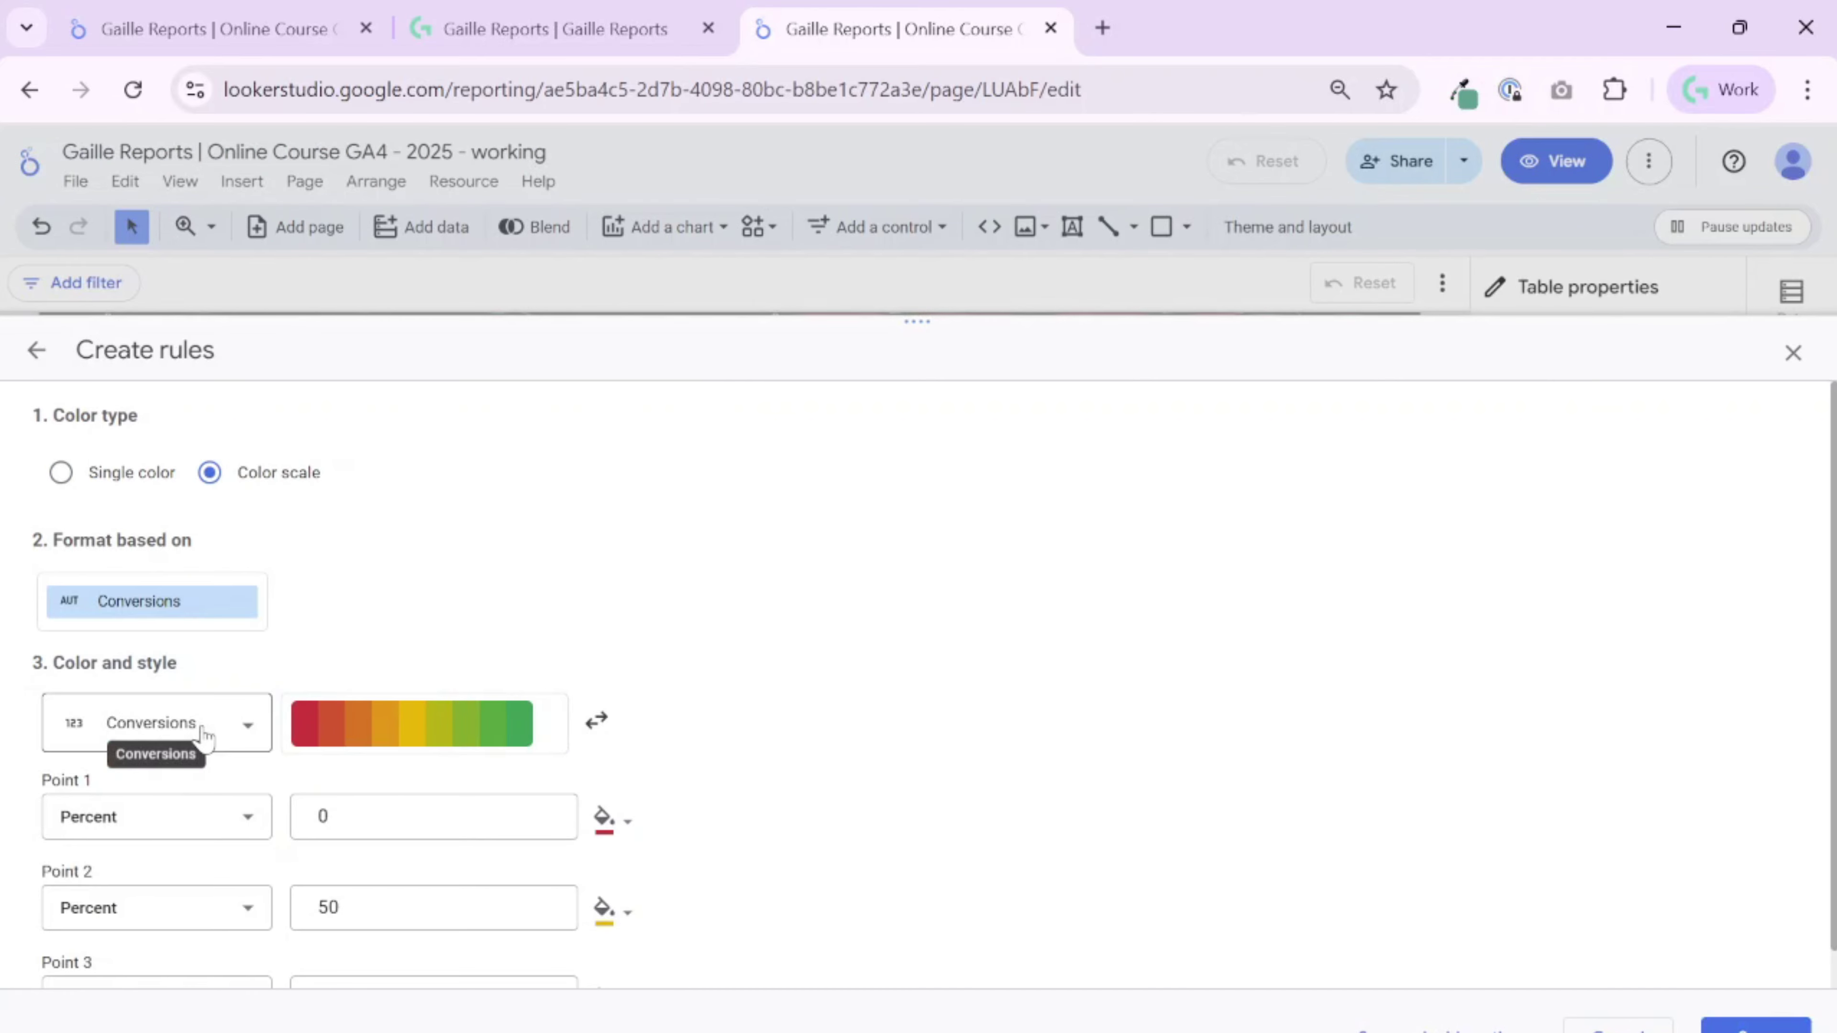
Step: Apply the preset color scale running from burgundy through pale mint to pink to the Conversions rule
{"action": "scroll", "coordinate": [438, 707], "scroll_direction": "down", "scroll_amount": 1}
{"action": "left_click", "coordinate": [468, 683]}
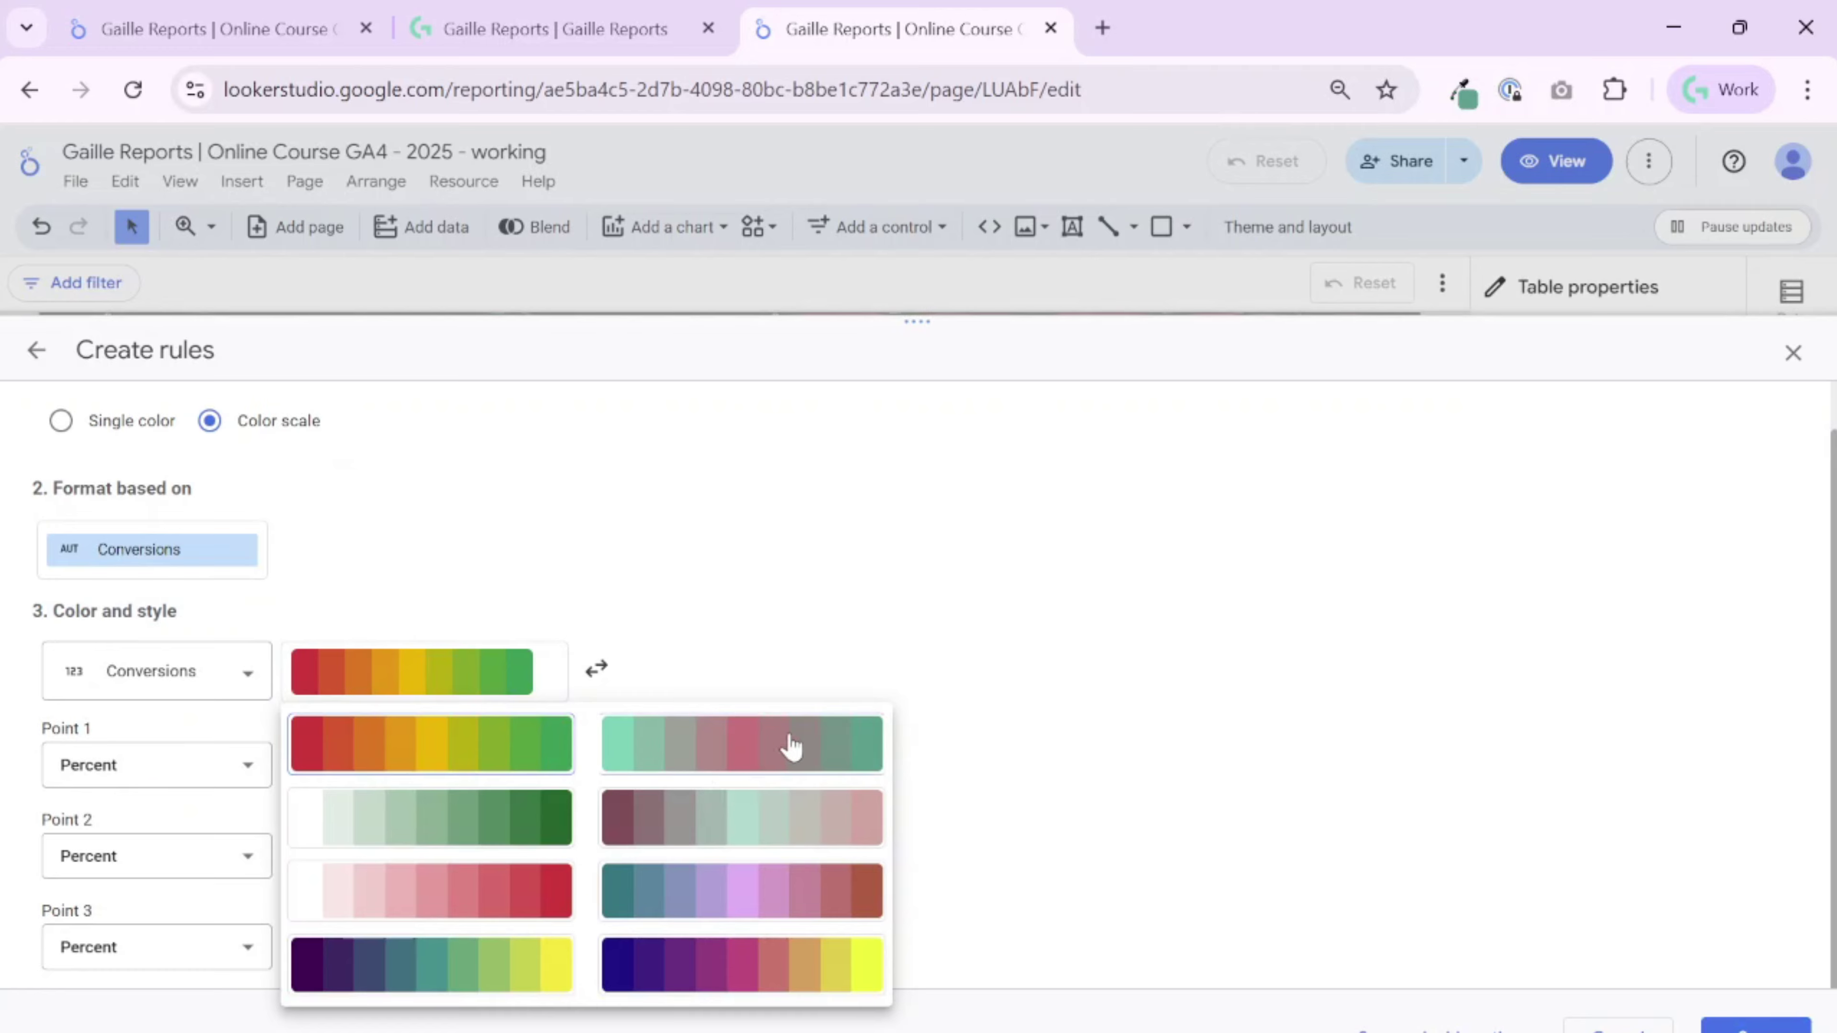
{"action": "left_click", "coordinate": [743, 841]}
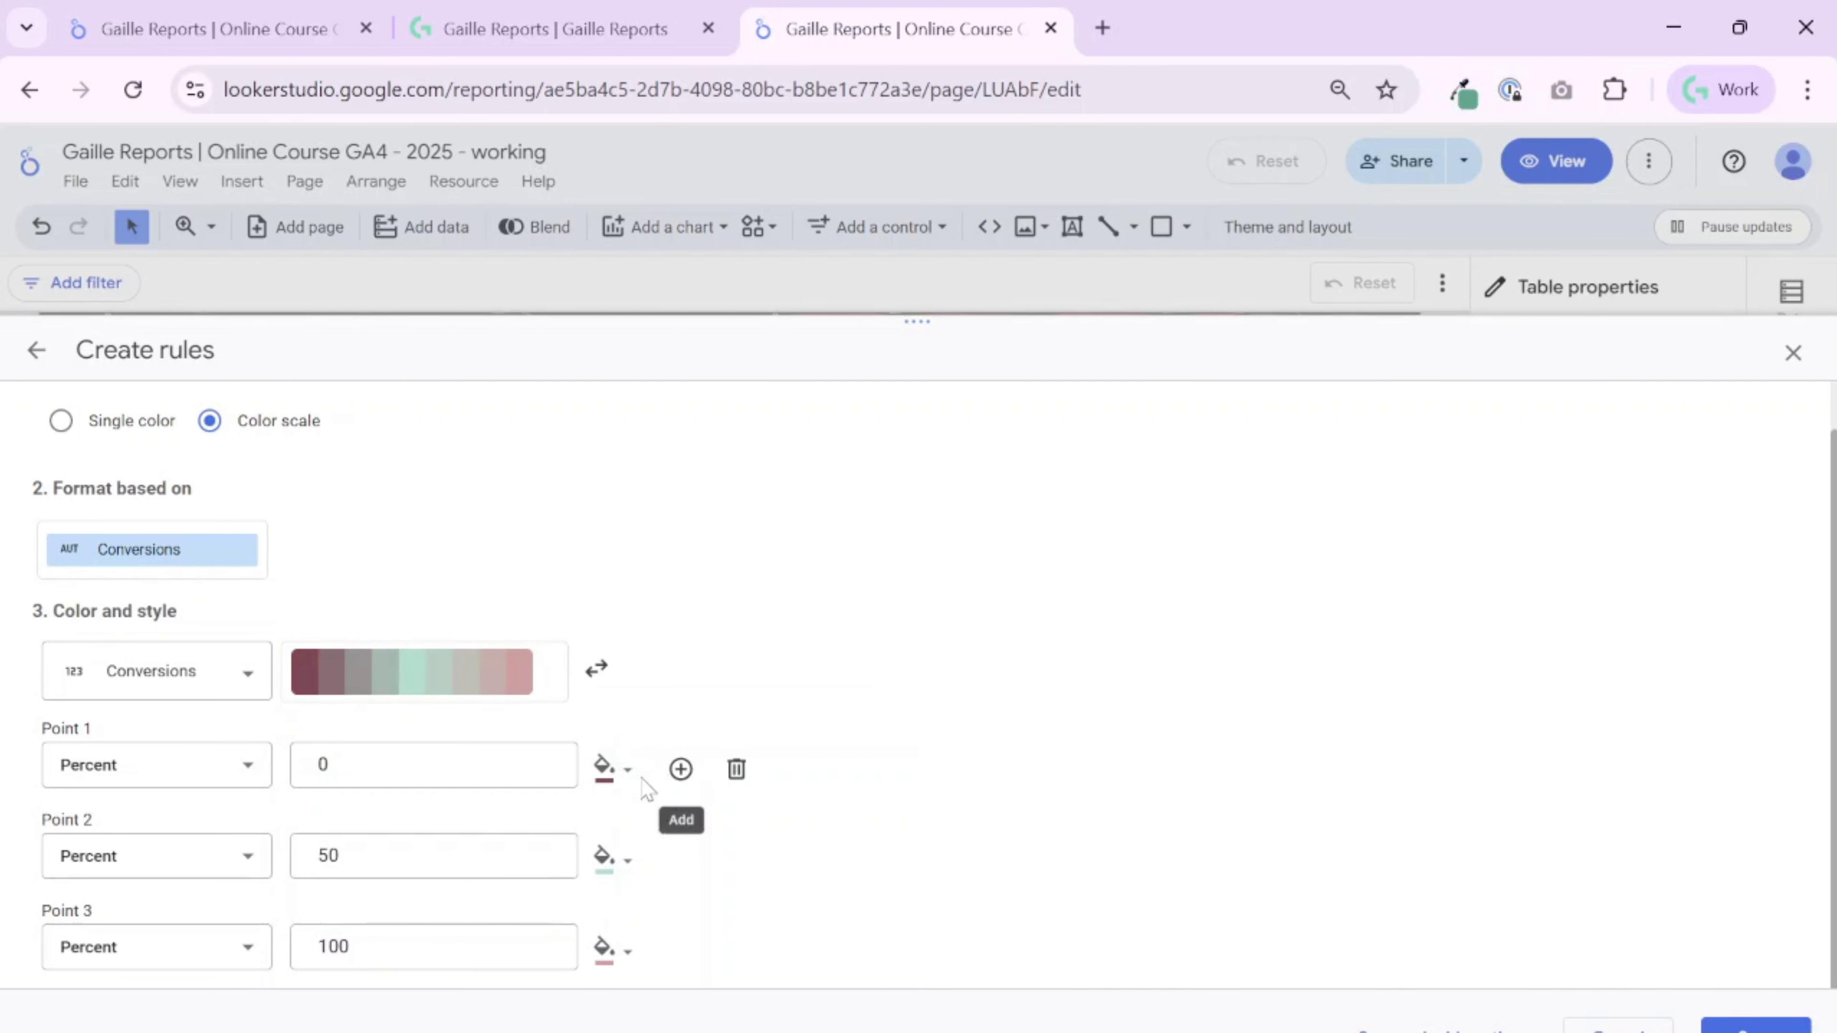
Step: Set the scale's Point 3 color to the bright mint theme green, and pick the pale mint theme color for Point 2
{"action": "left_click", "coordinate": [608, 946]}
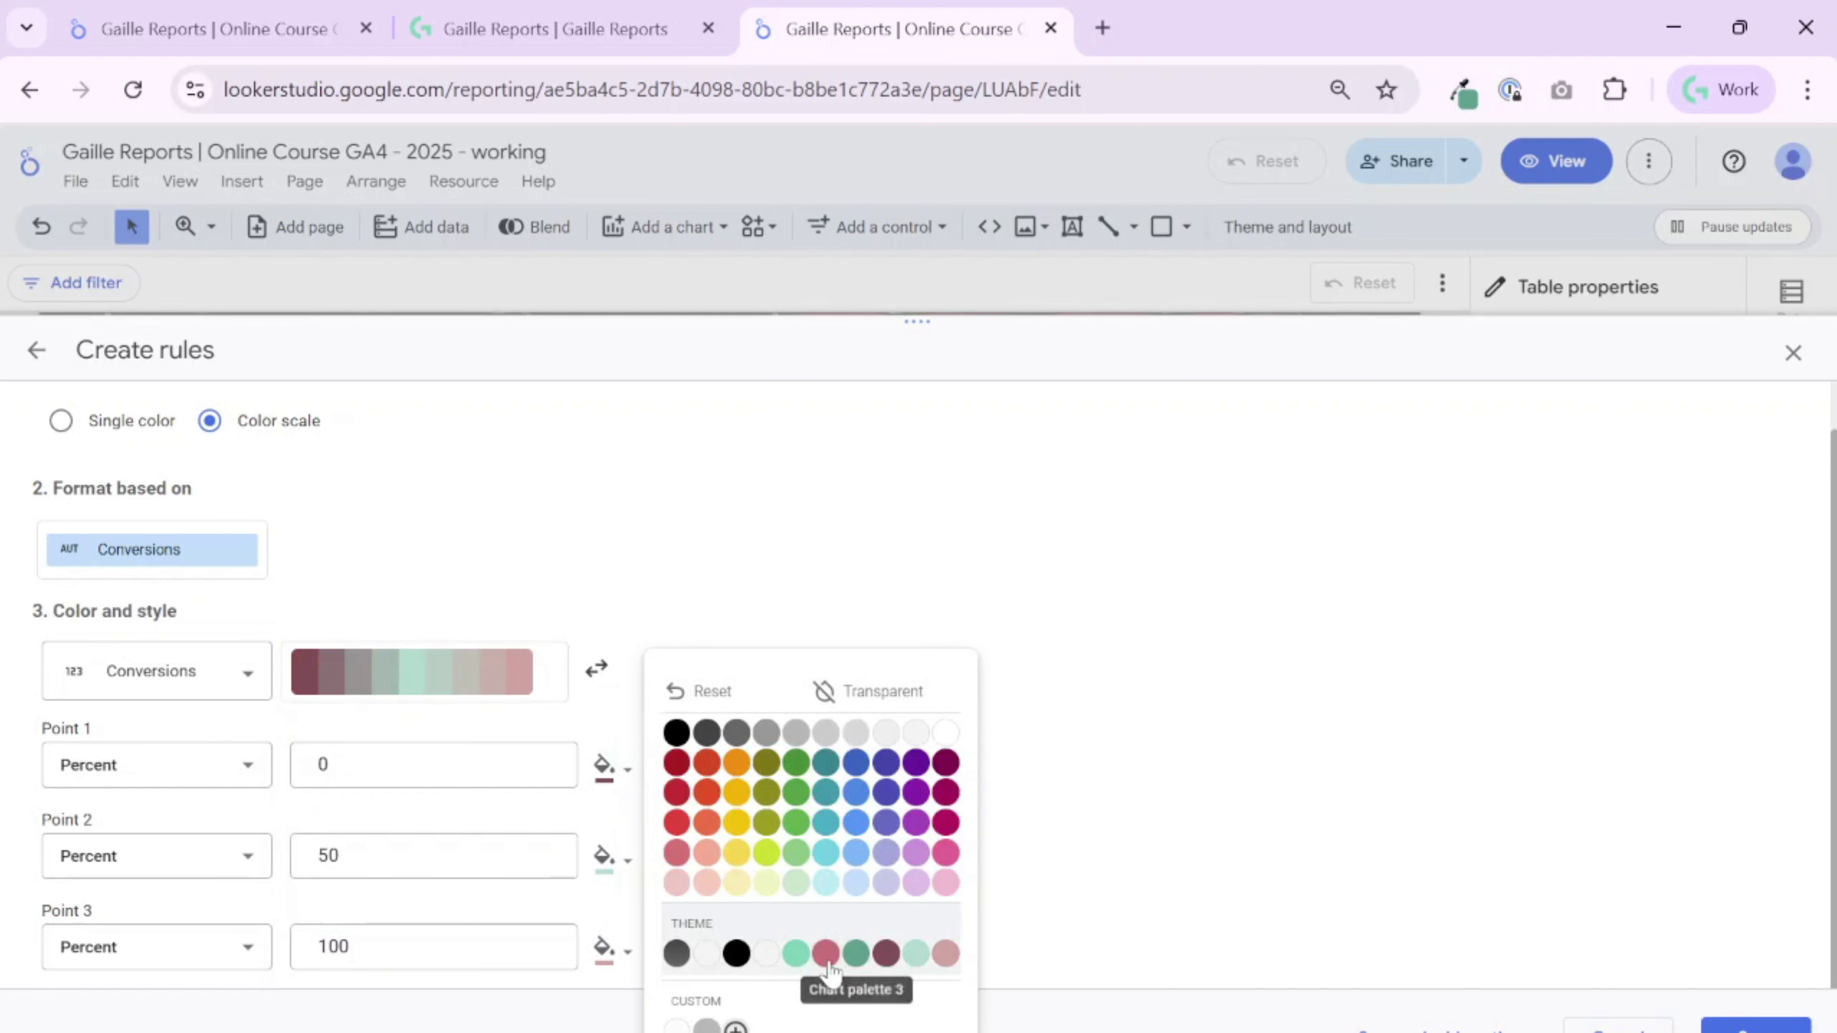
{"action": "left_click", "coordinate": [796, 953]}
{"action": "left_click", "coordinate": [604, 857]}
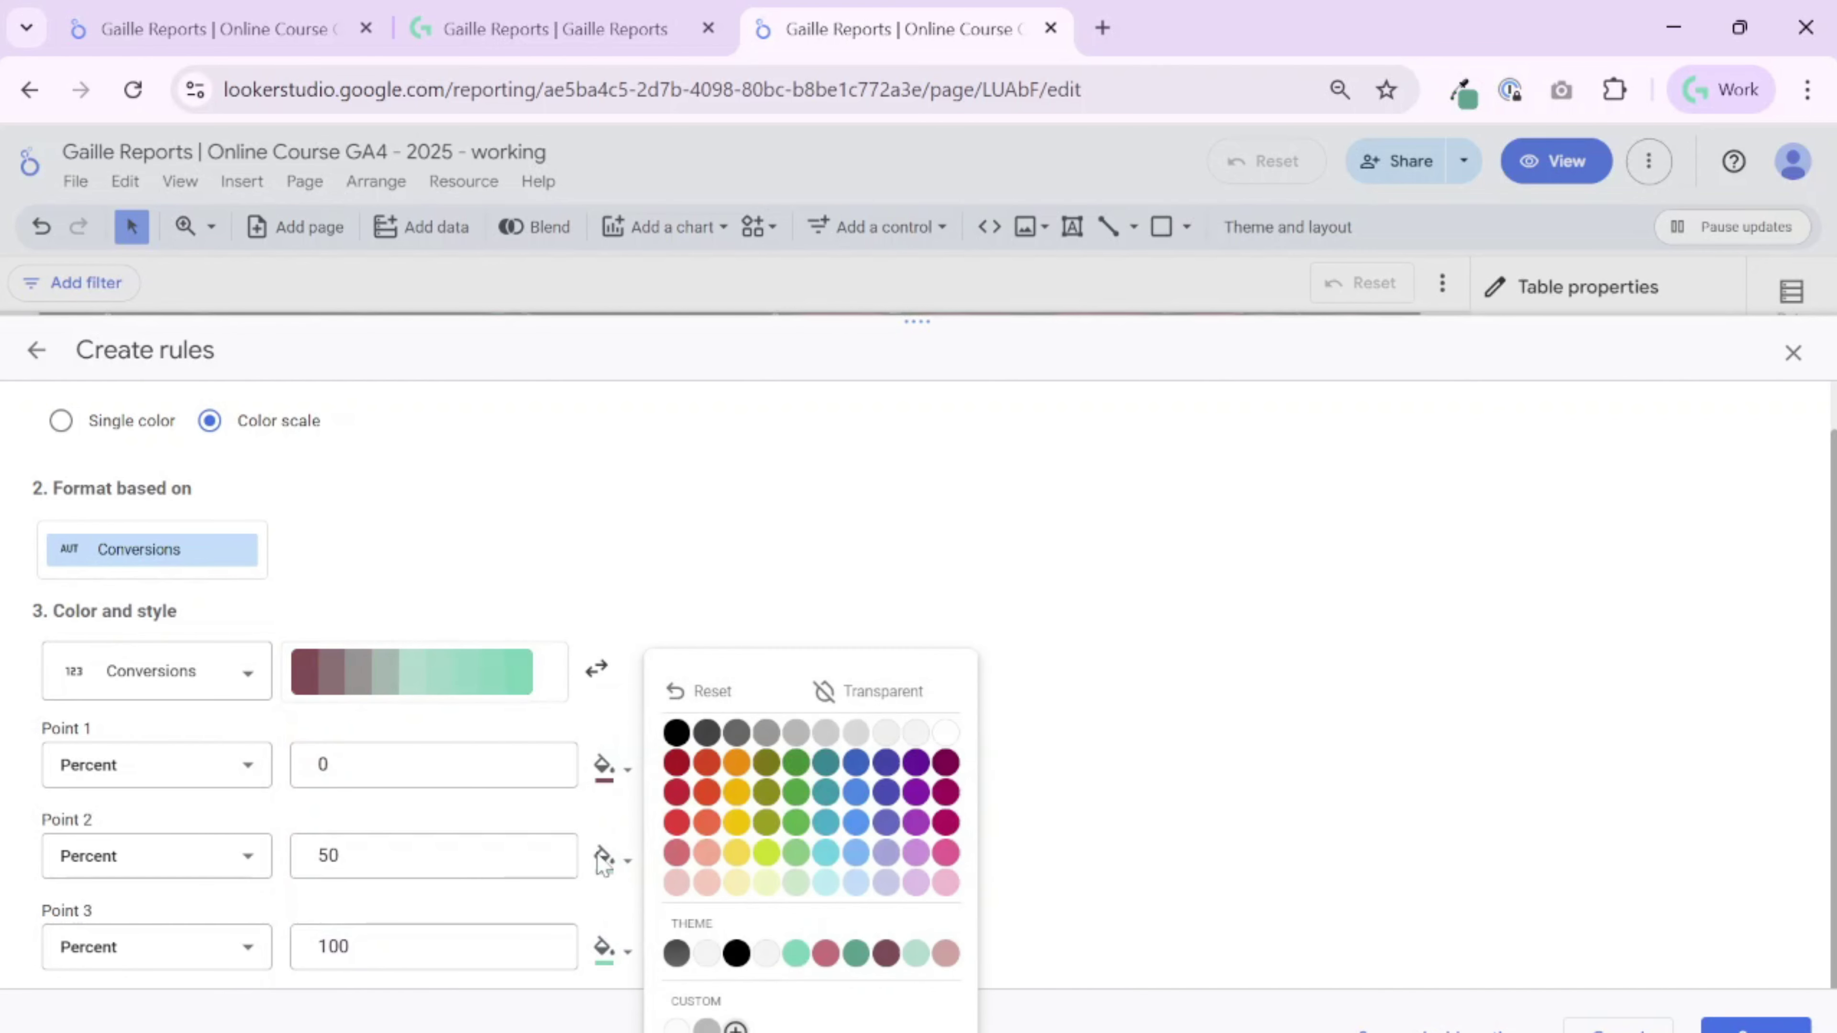
{"action": "left_click", "coordinate": [914, 954]}
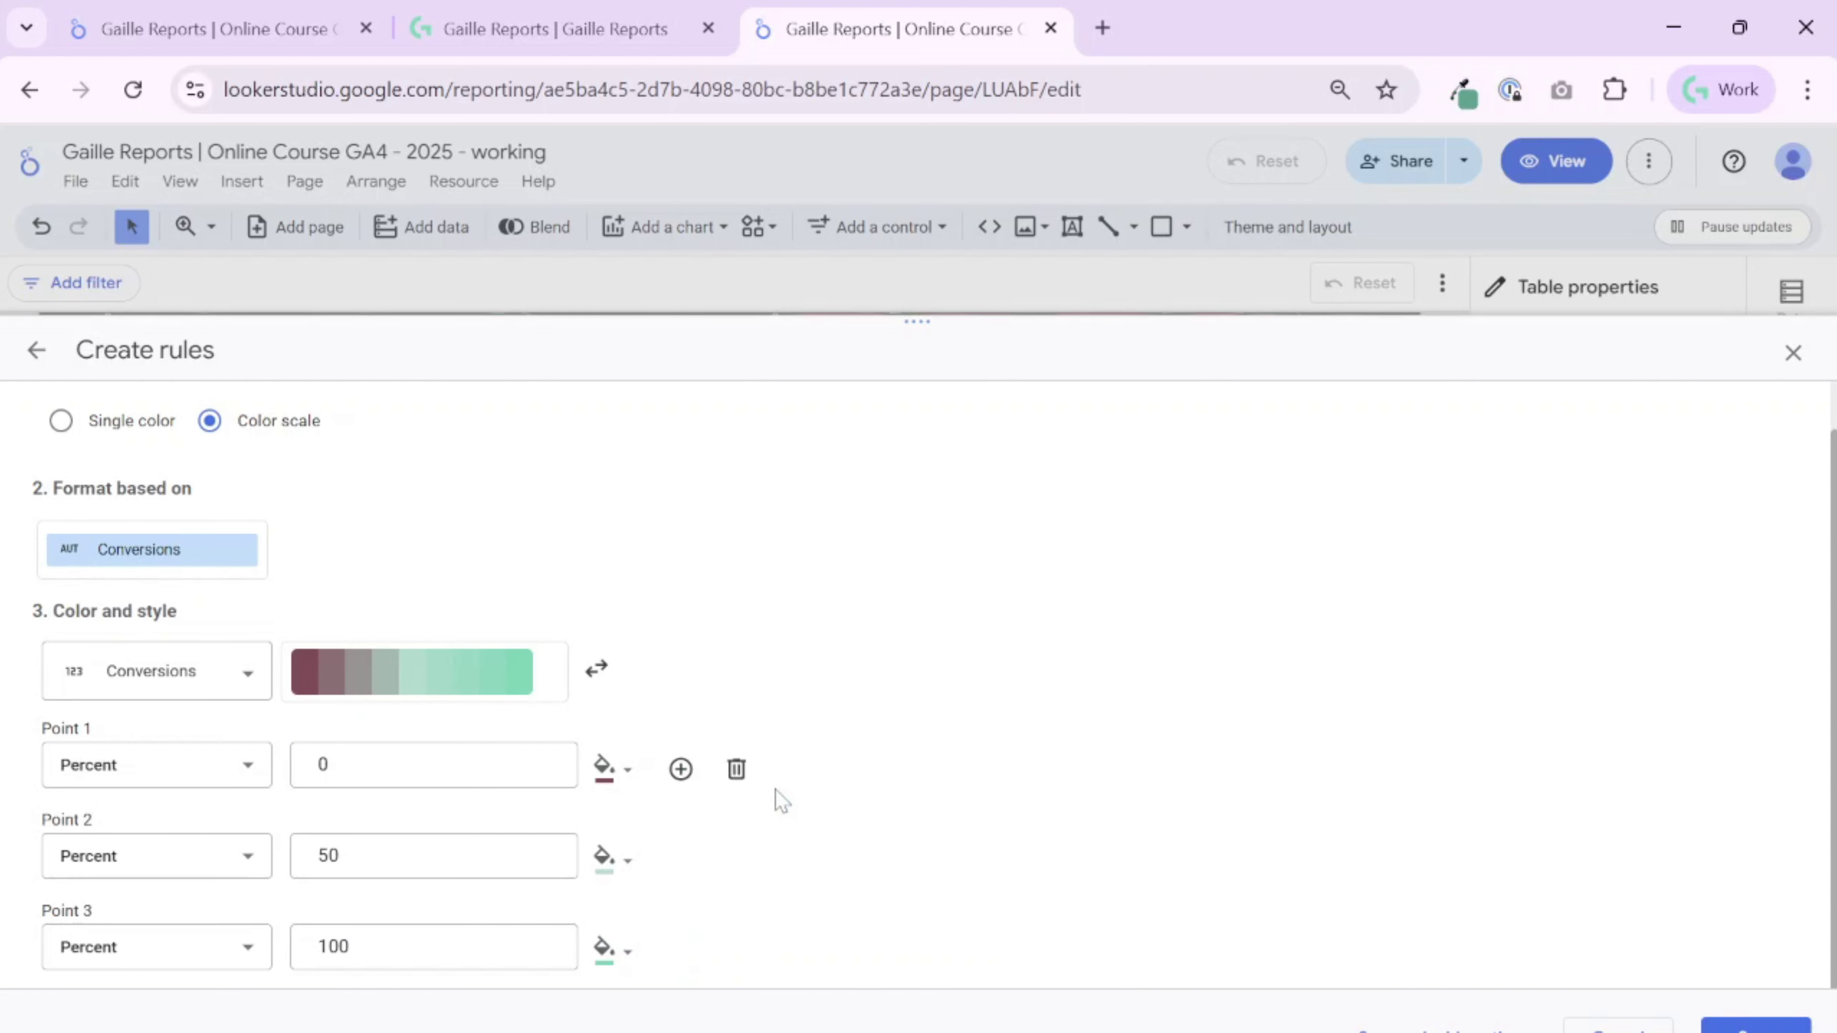
Step: Set the scale's Point 3 color to the dark theme green and Point 2 to the bright mint theme green
{"action": "left_click", "coordinate": [604, 946]}
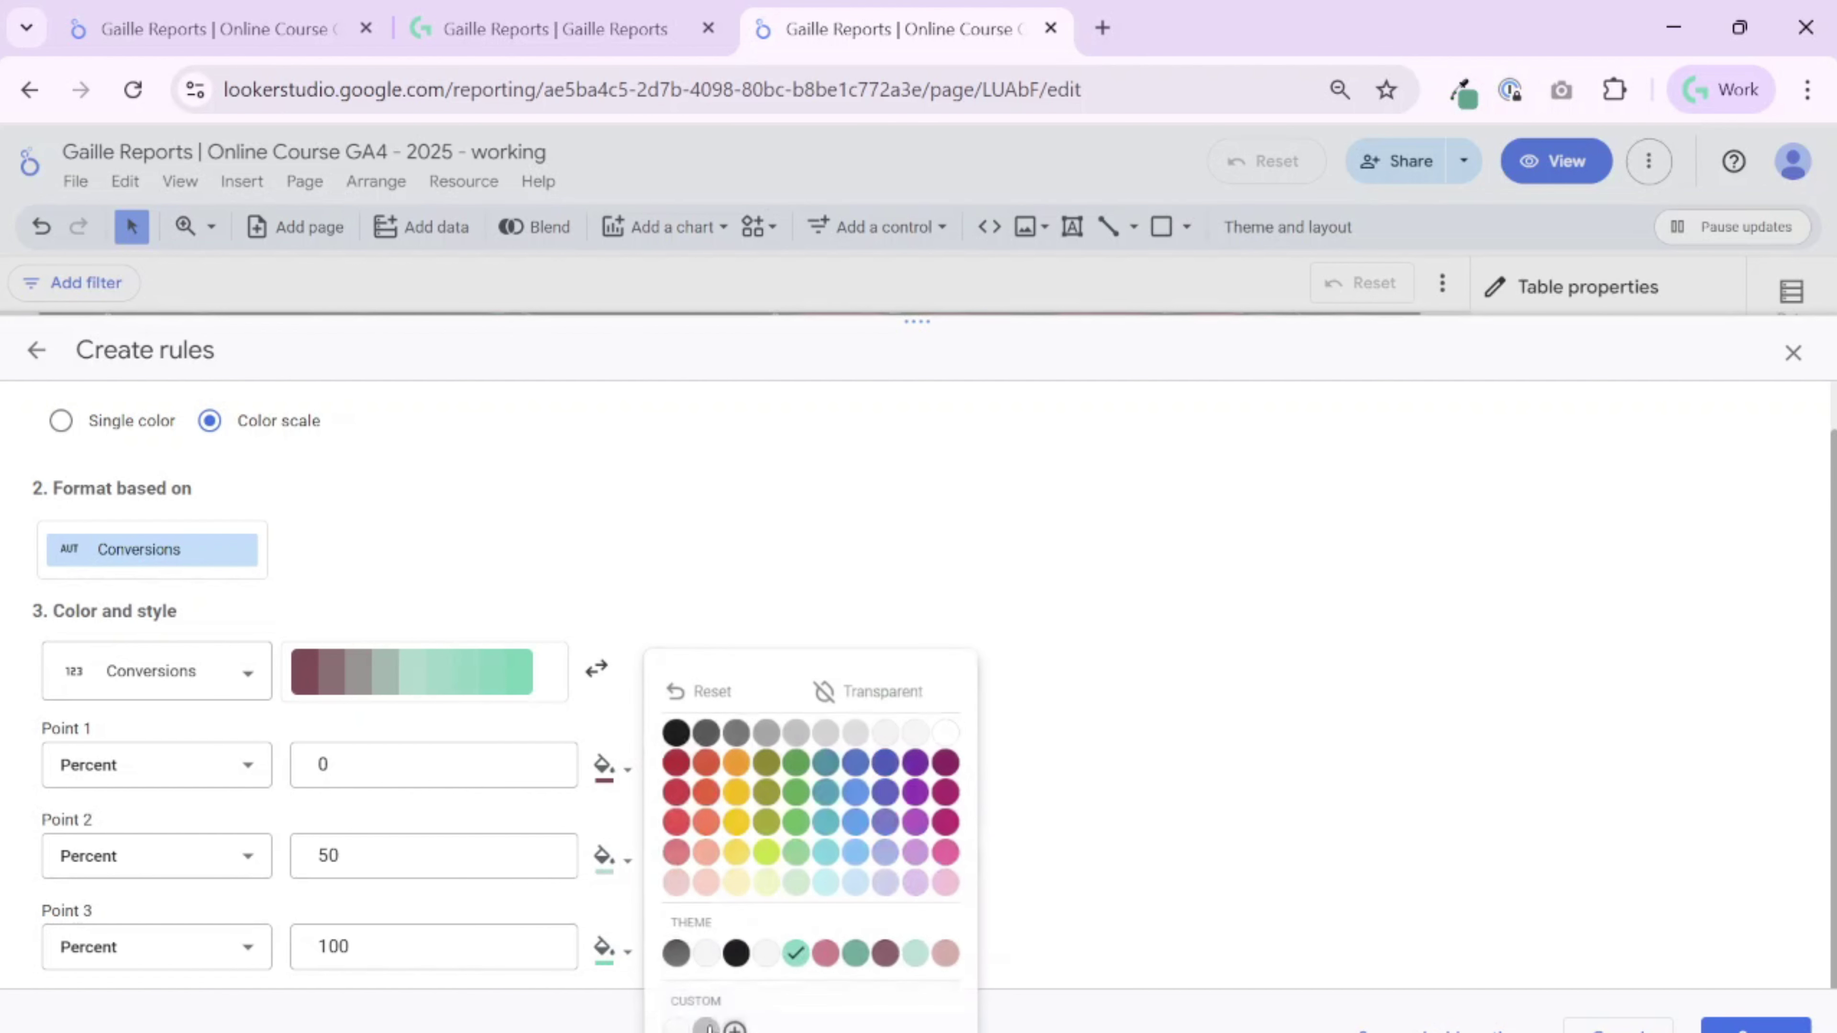
{"action": "left_click", "coordinate": [855, 954]}
{"action": "left_click", "coordinate": [603, 858]}
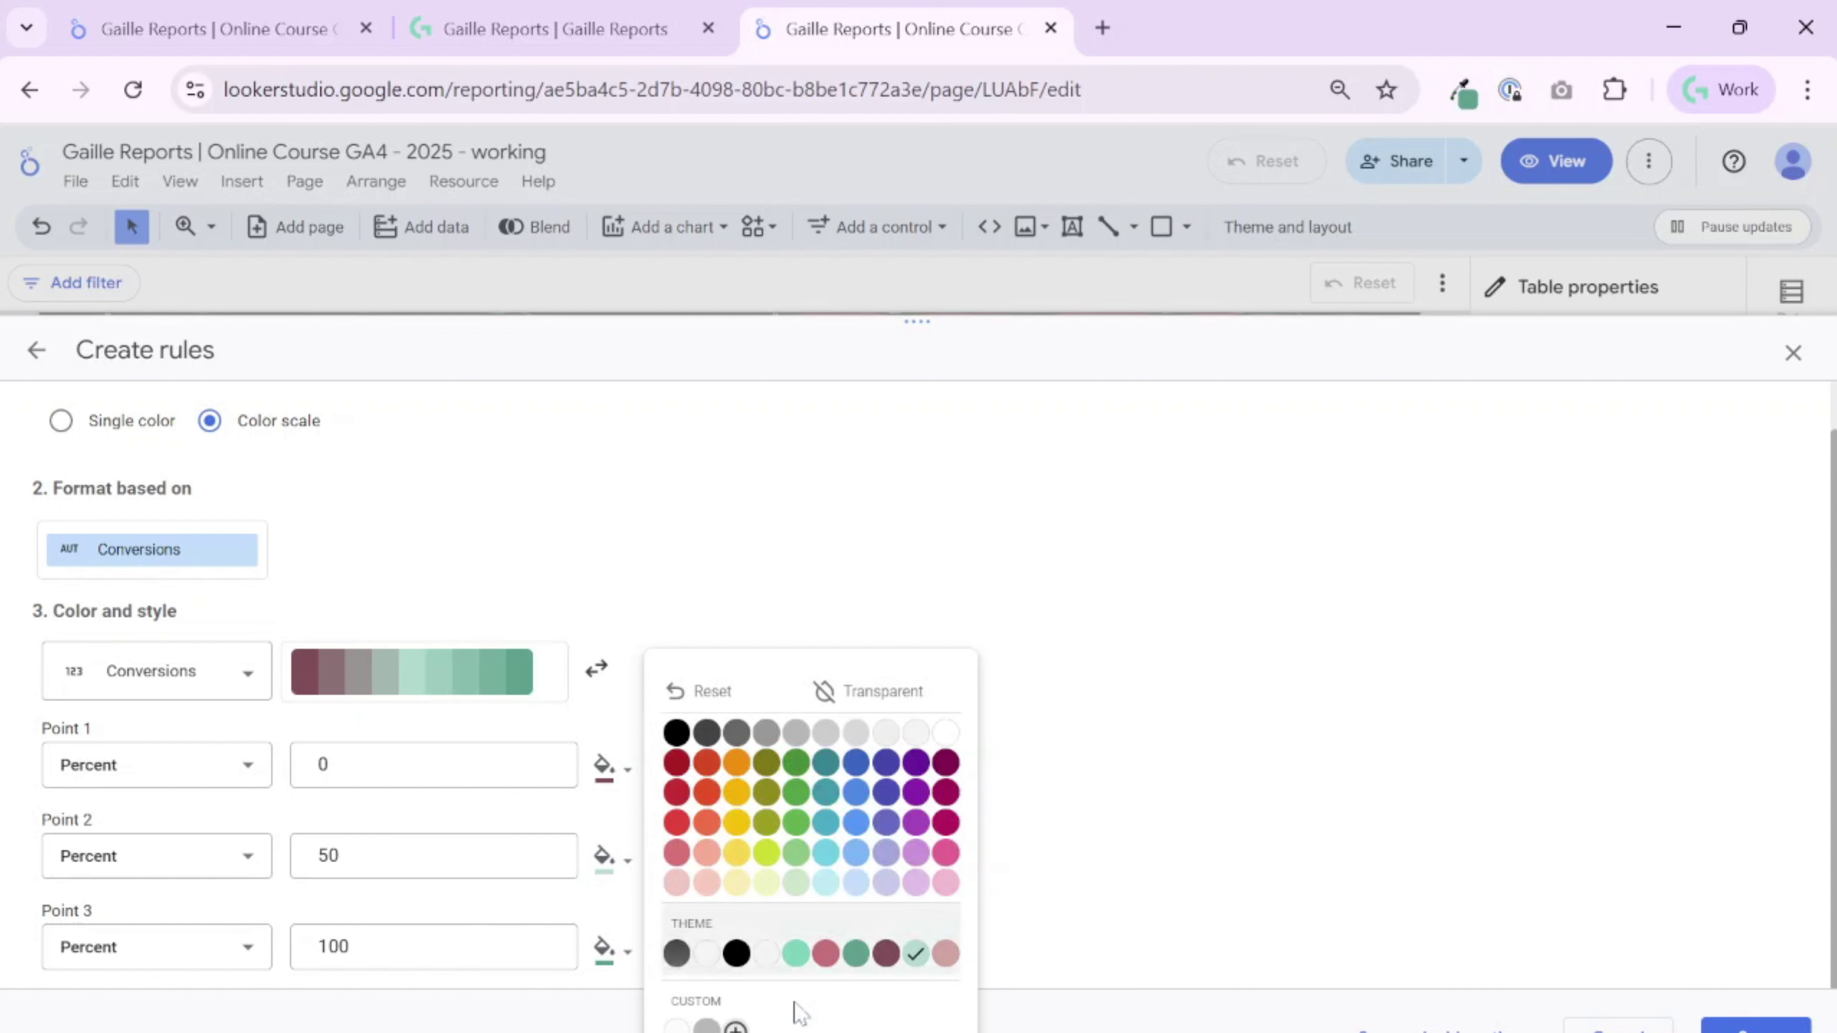
{"action": "left_click", "coordinate": [796, 954]}
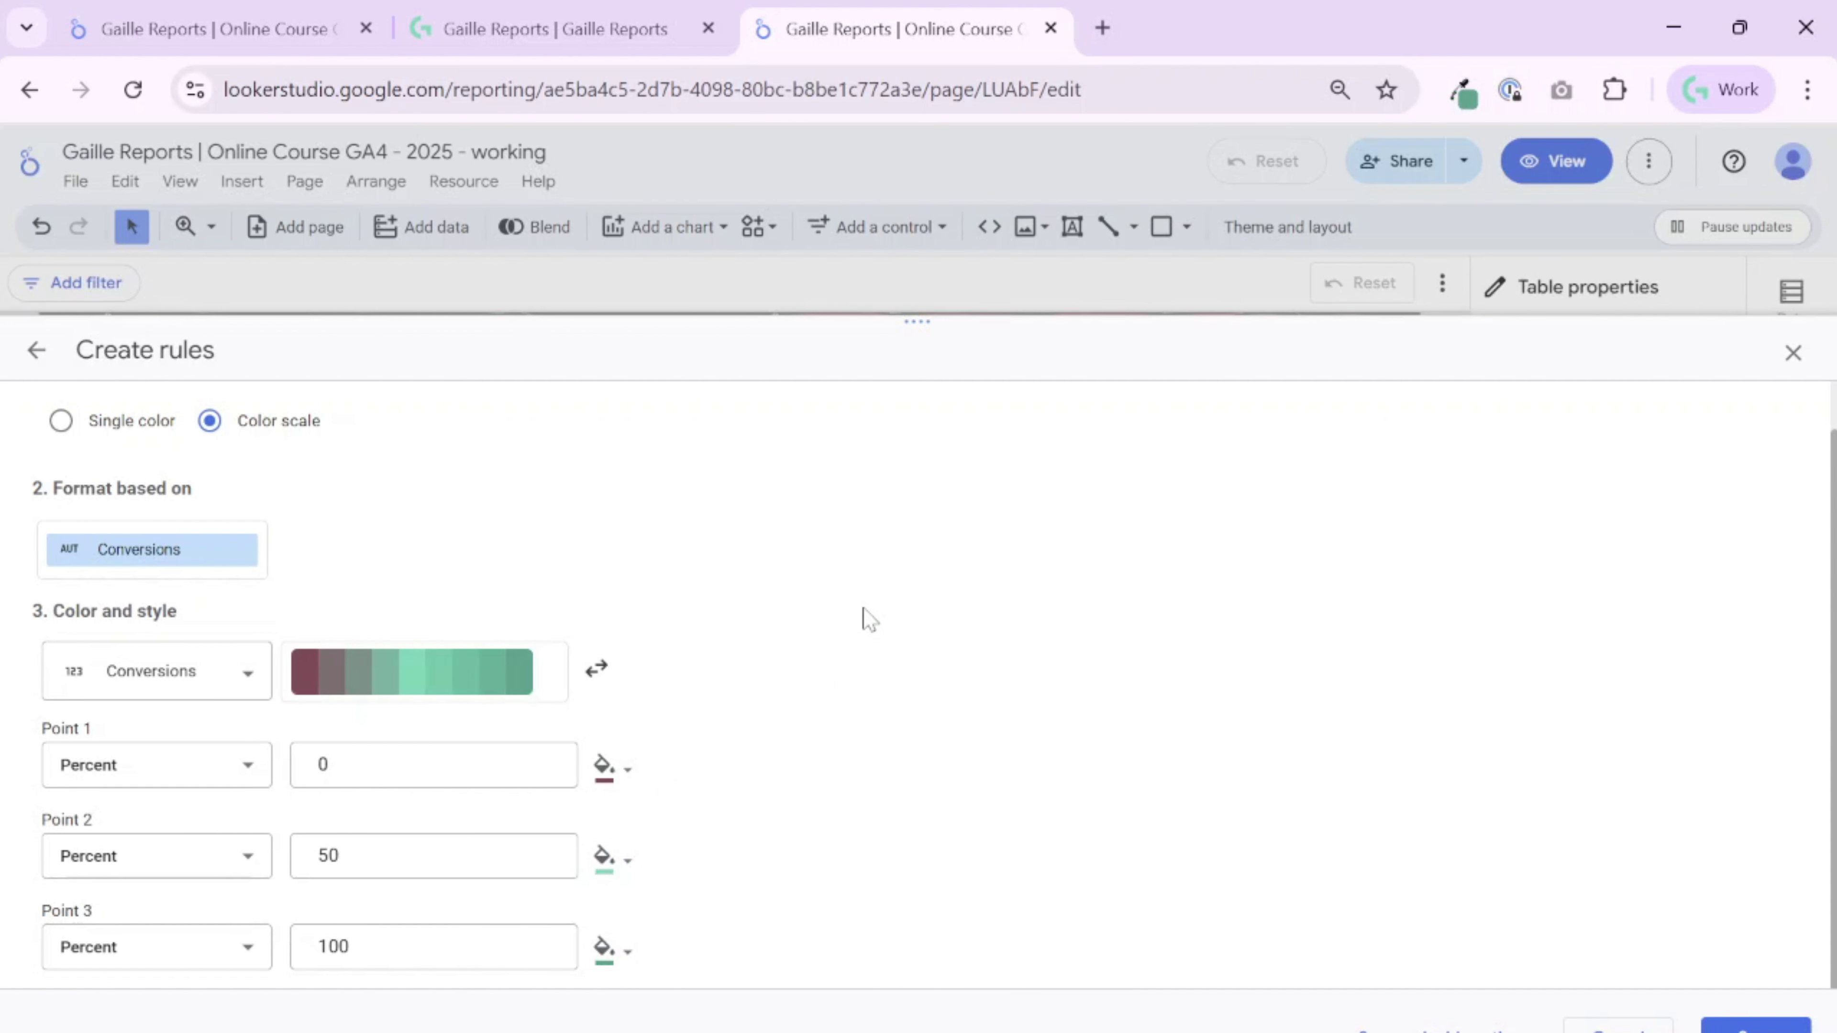
Step: Set the color scale's Point 1 to the rose theme color and Point 2 to light gray, and save the Conversions rule
{"action": "left_click", "coordinate": [609, 768]}
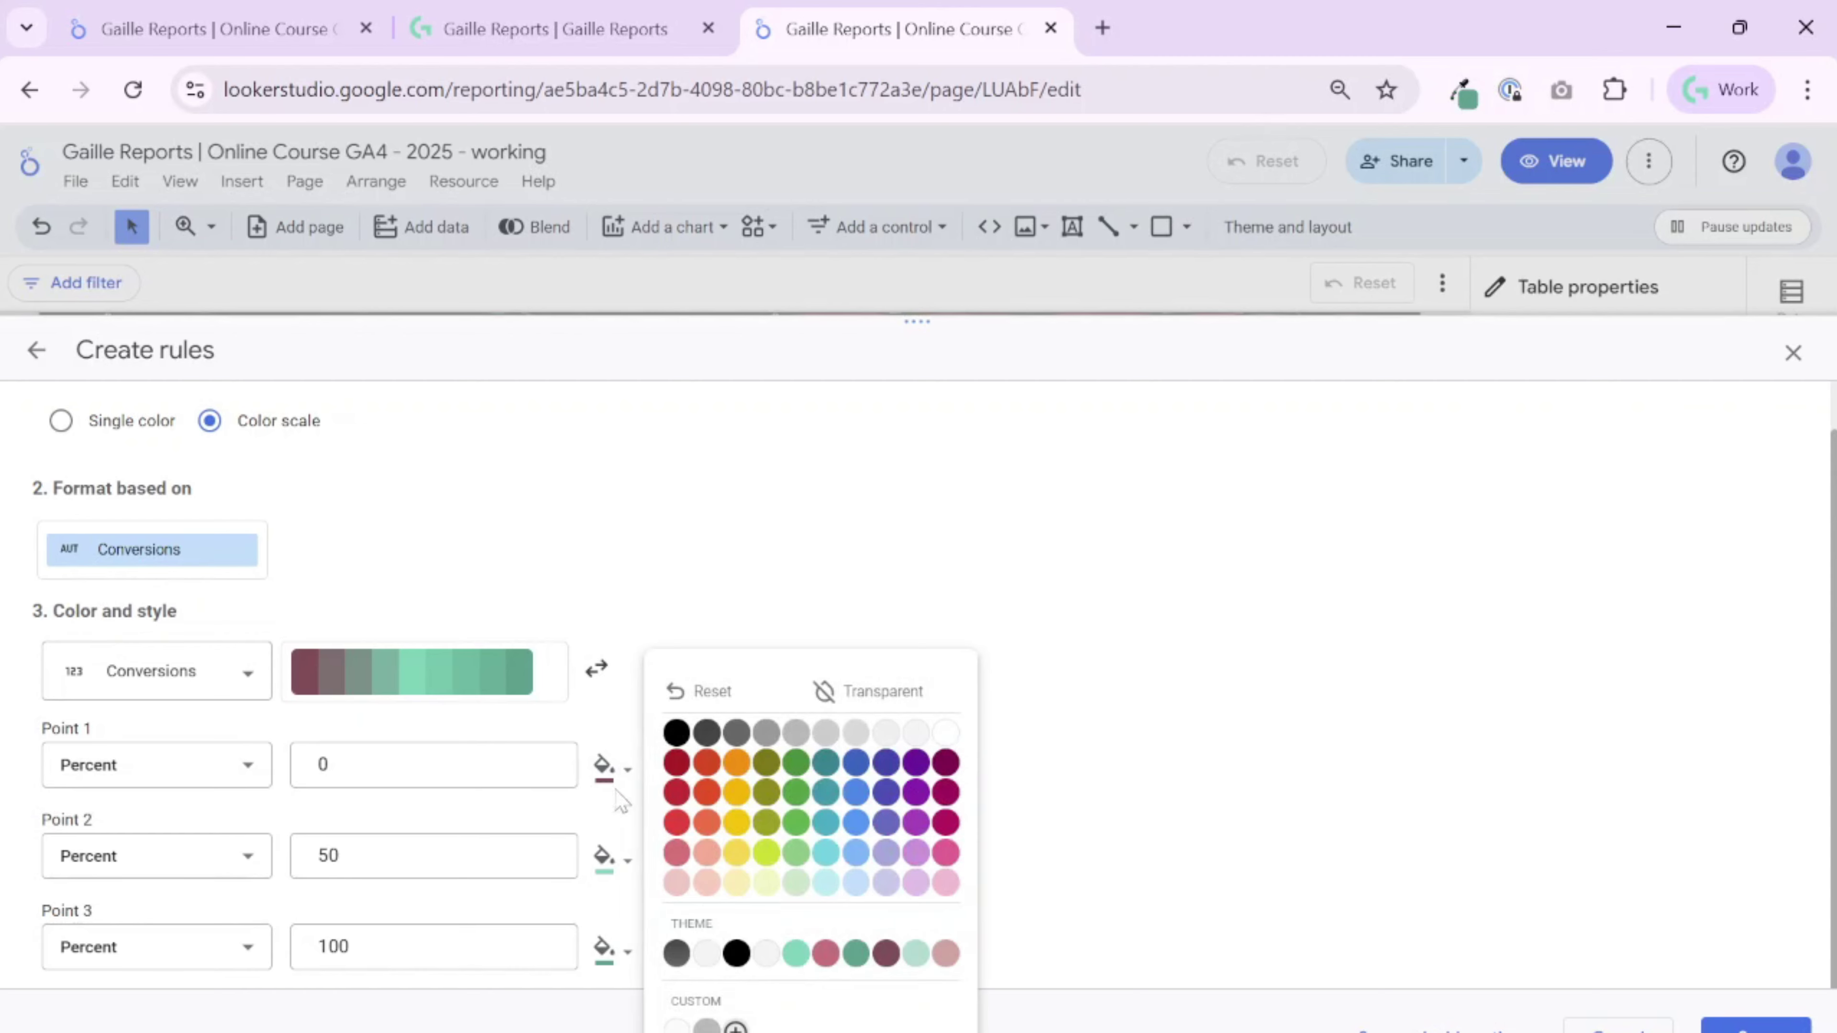
{"action": "left_click", "coordinate": [825, 953]}
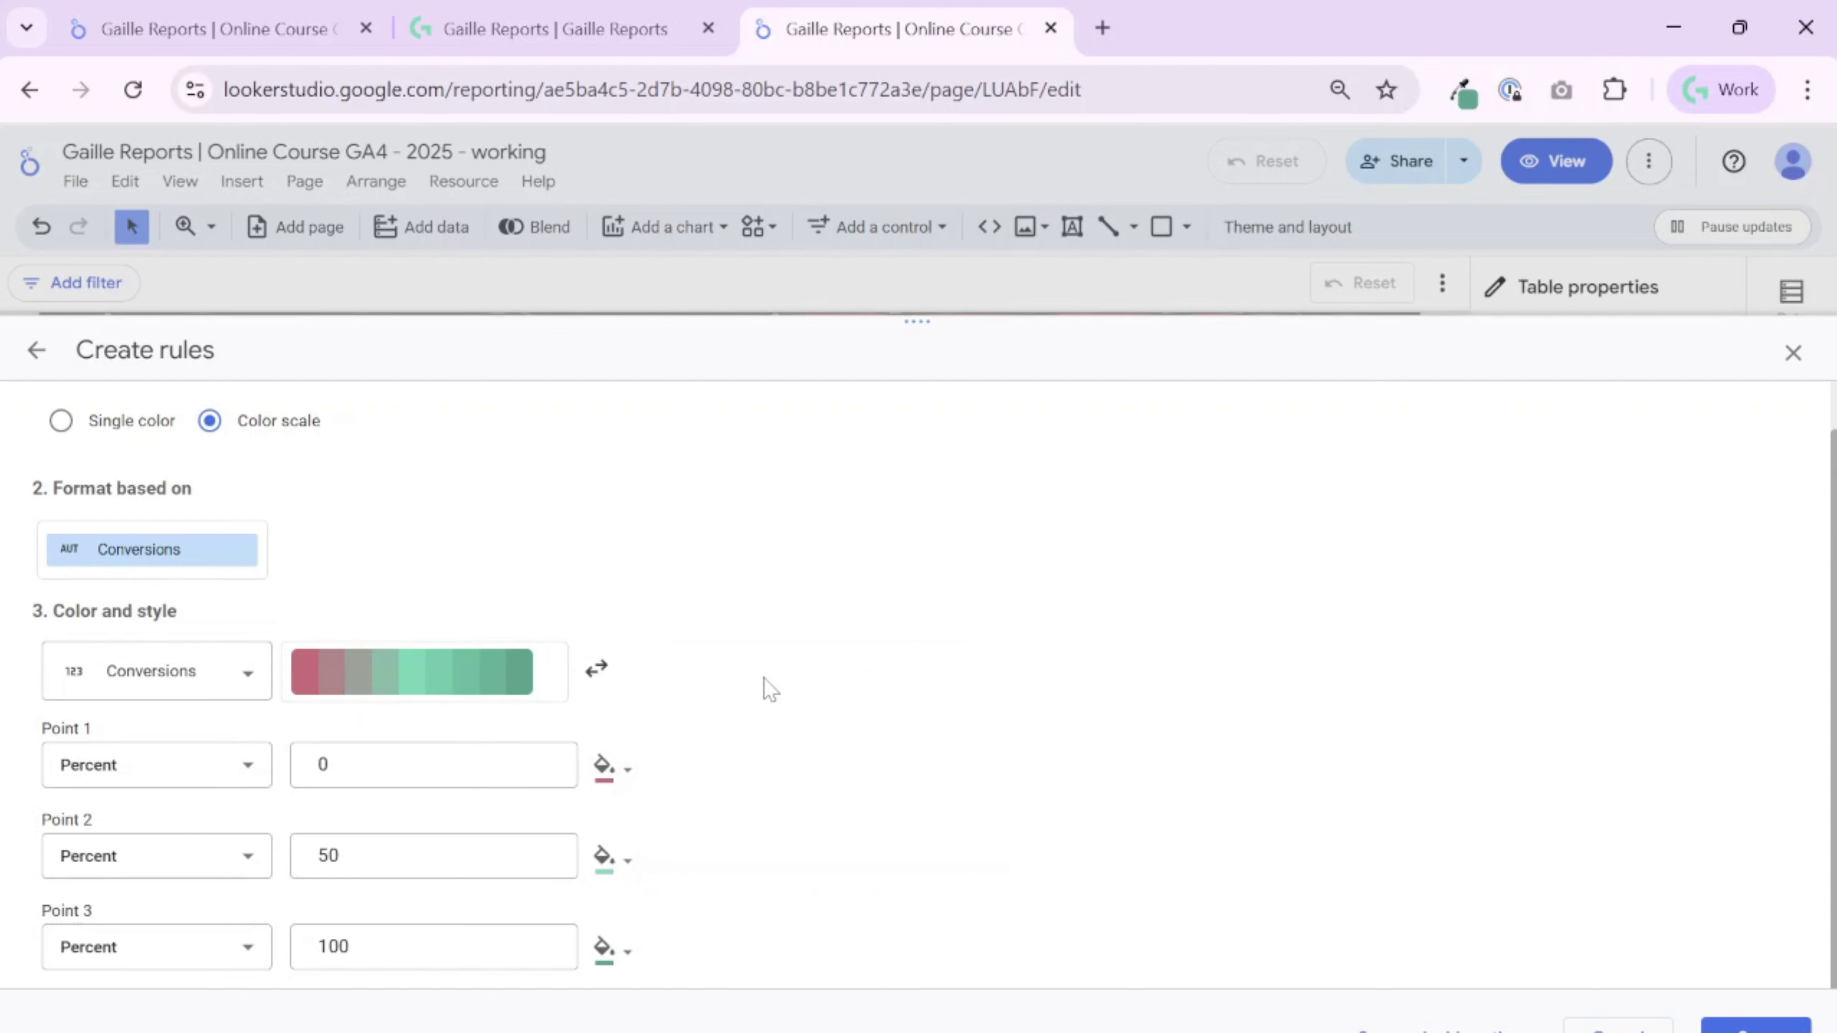
{"action": "left_click", "coordinate": [603, 857]}
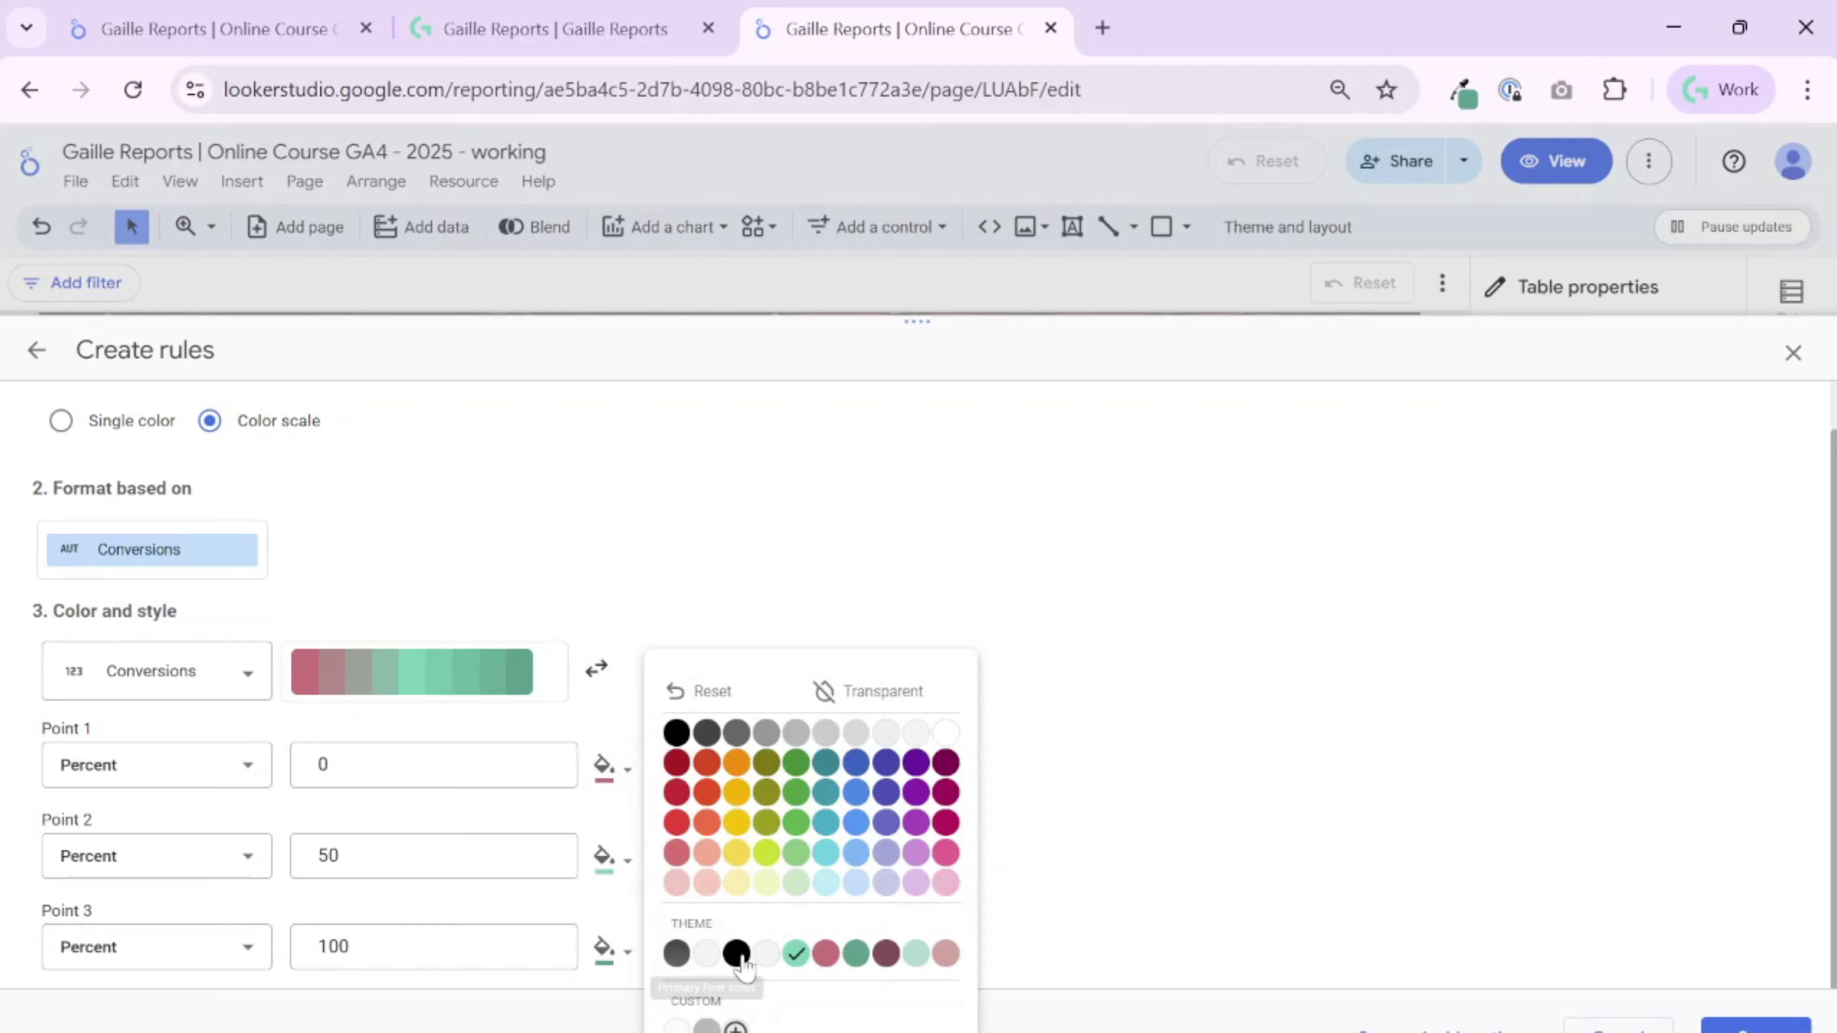
{"action": "left_click", "coordinate": [766, 954]}
{"action": "left_click", "coordinate": [606, 863]}
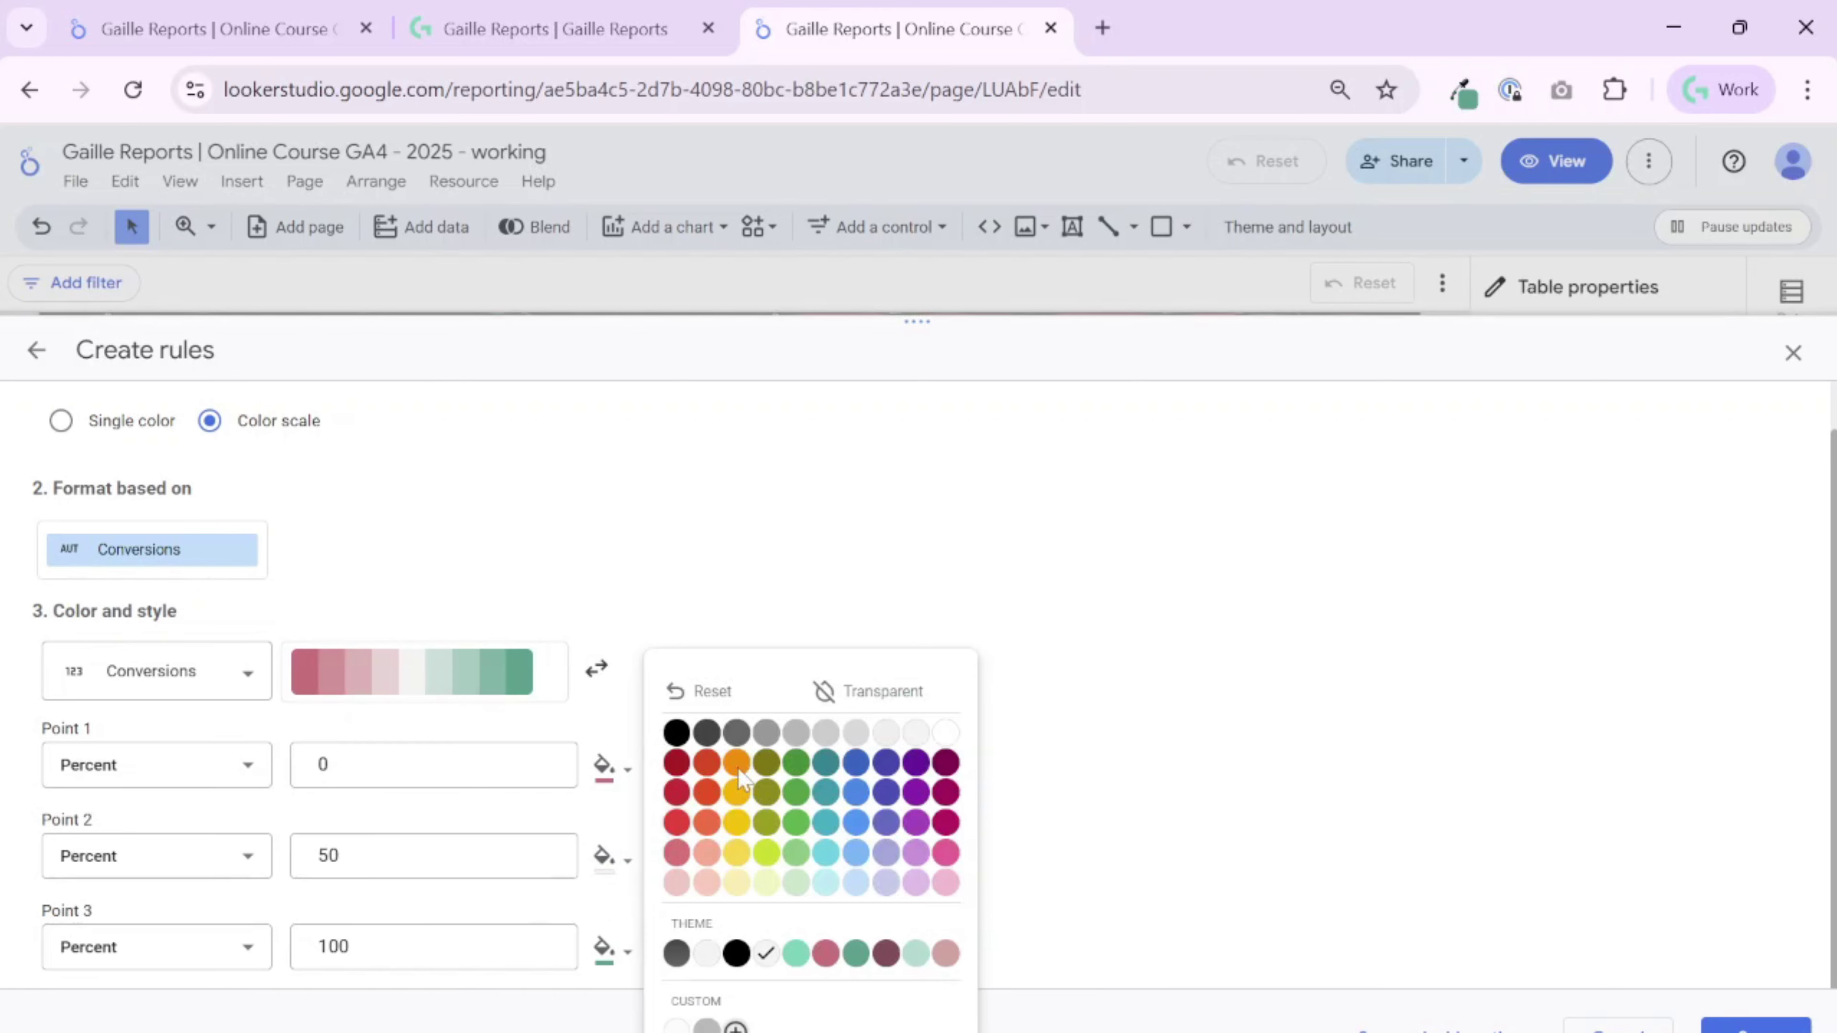
{"action": "left_click", "coordinate": [827, 736]}
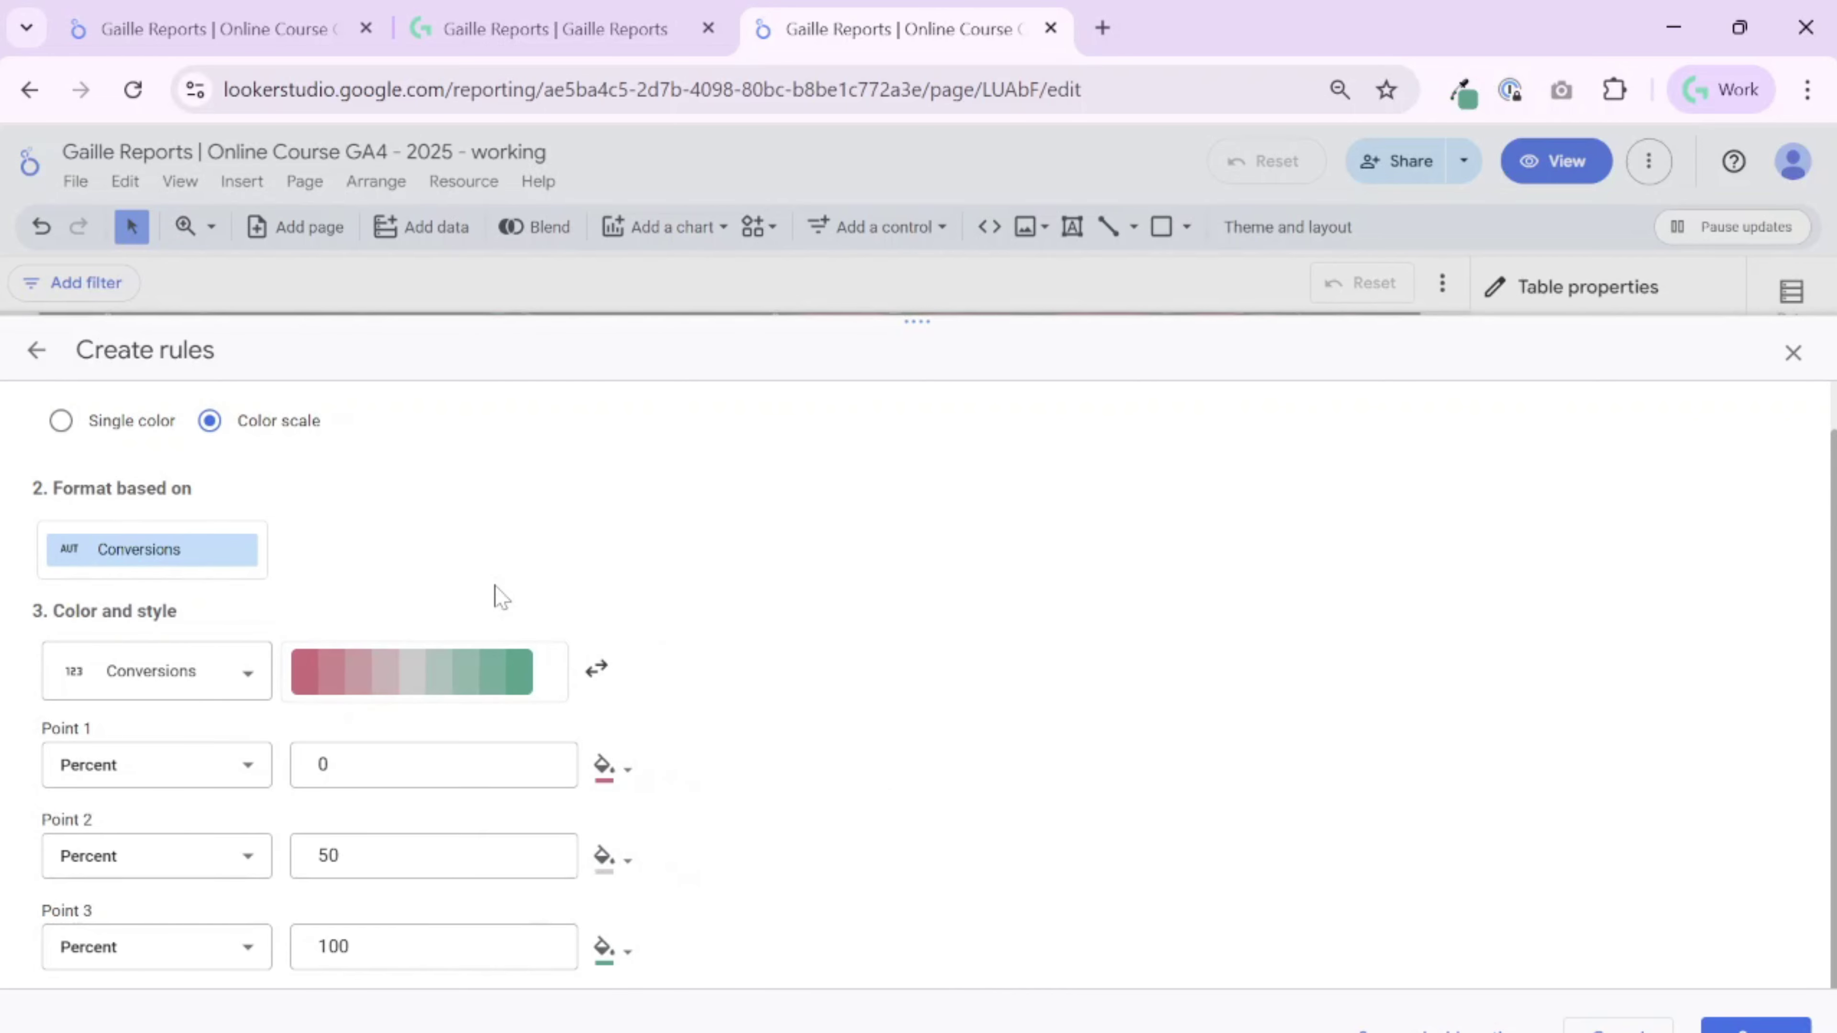
{"action": "left_click", "coordinate": [1755, 1024]}
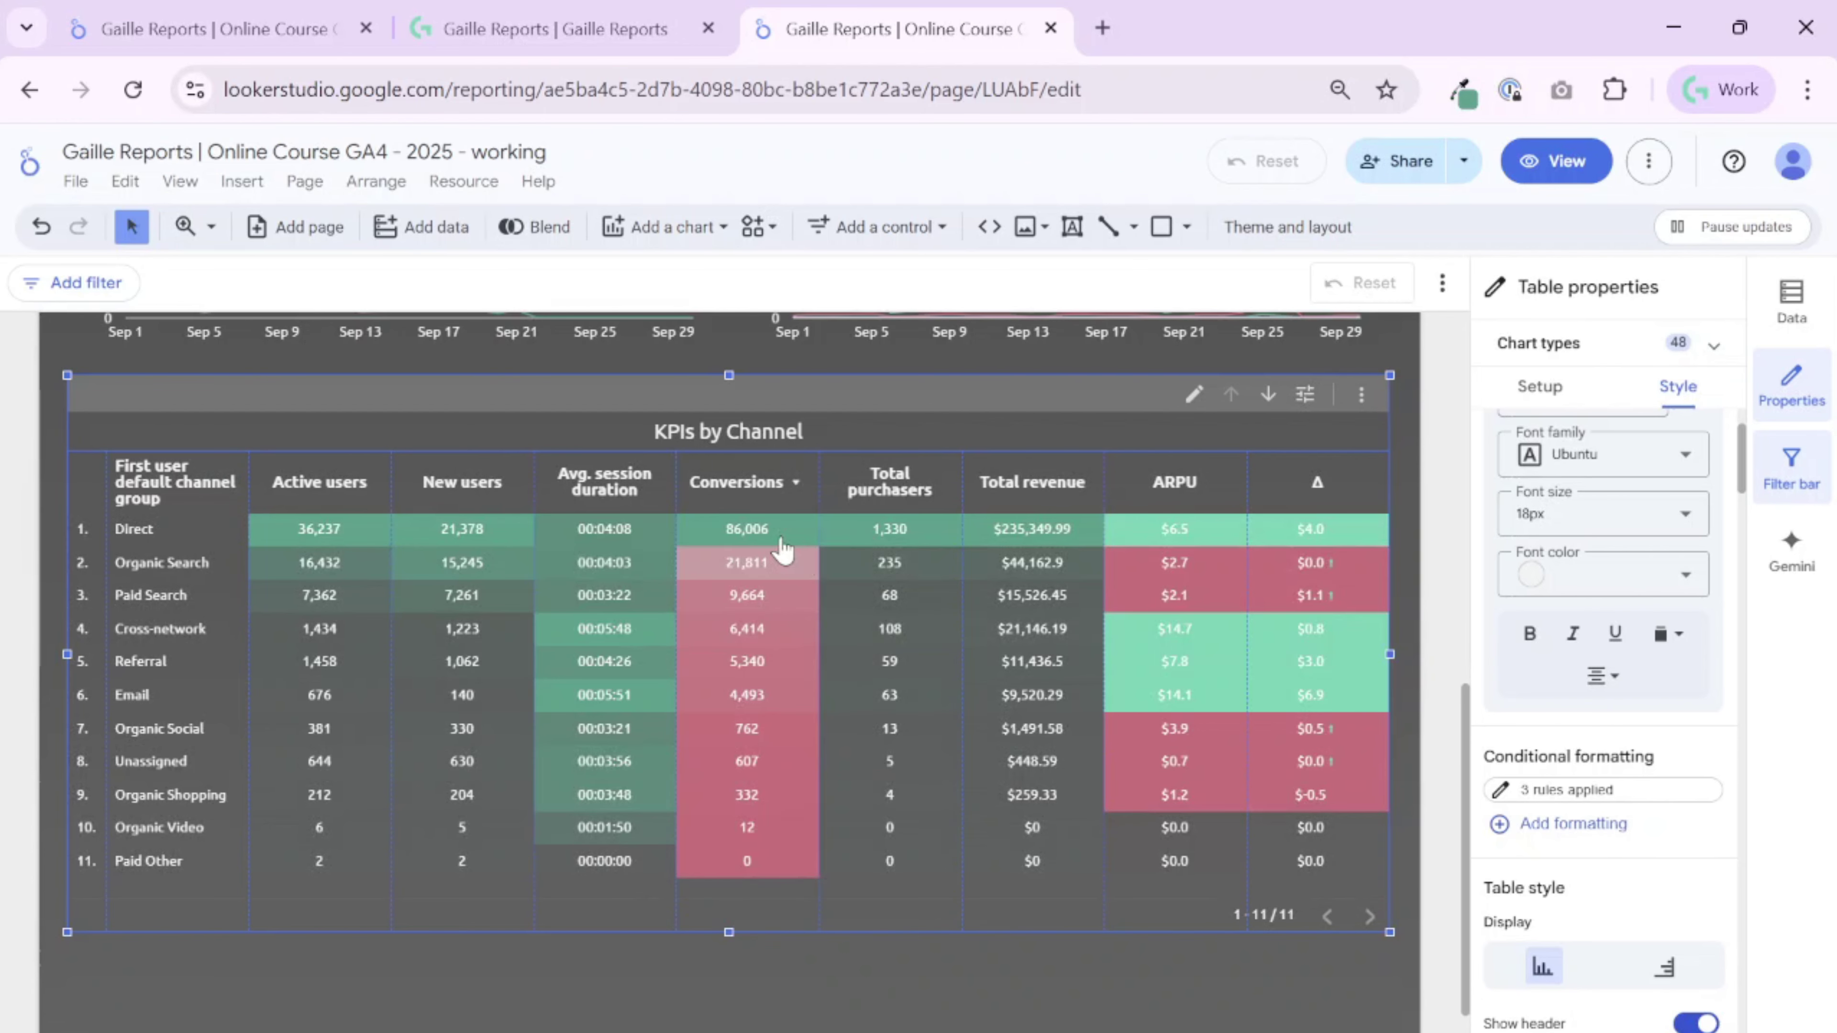
Step: Review the table's applied conditional formatting rules and open the Conversions color scale rule for editing
{"action": "left_click", "coordinate": [1569, 789]}
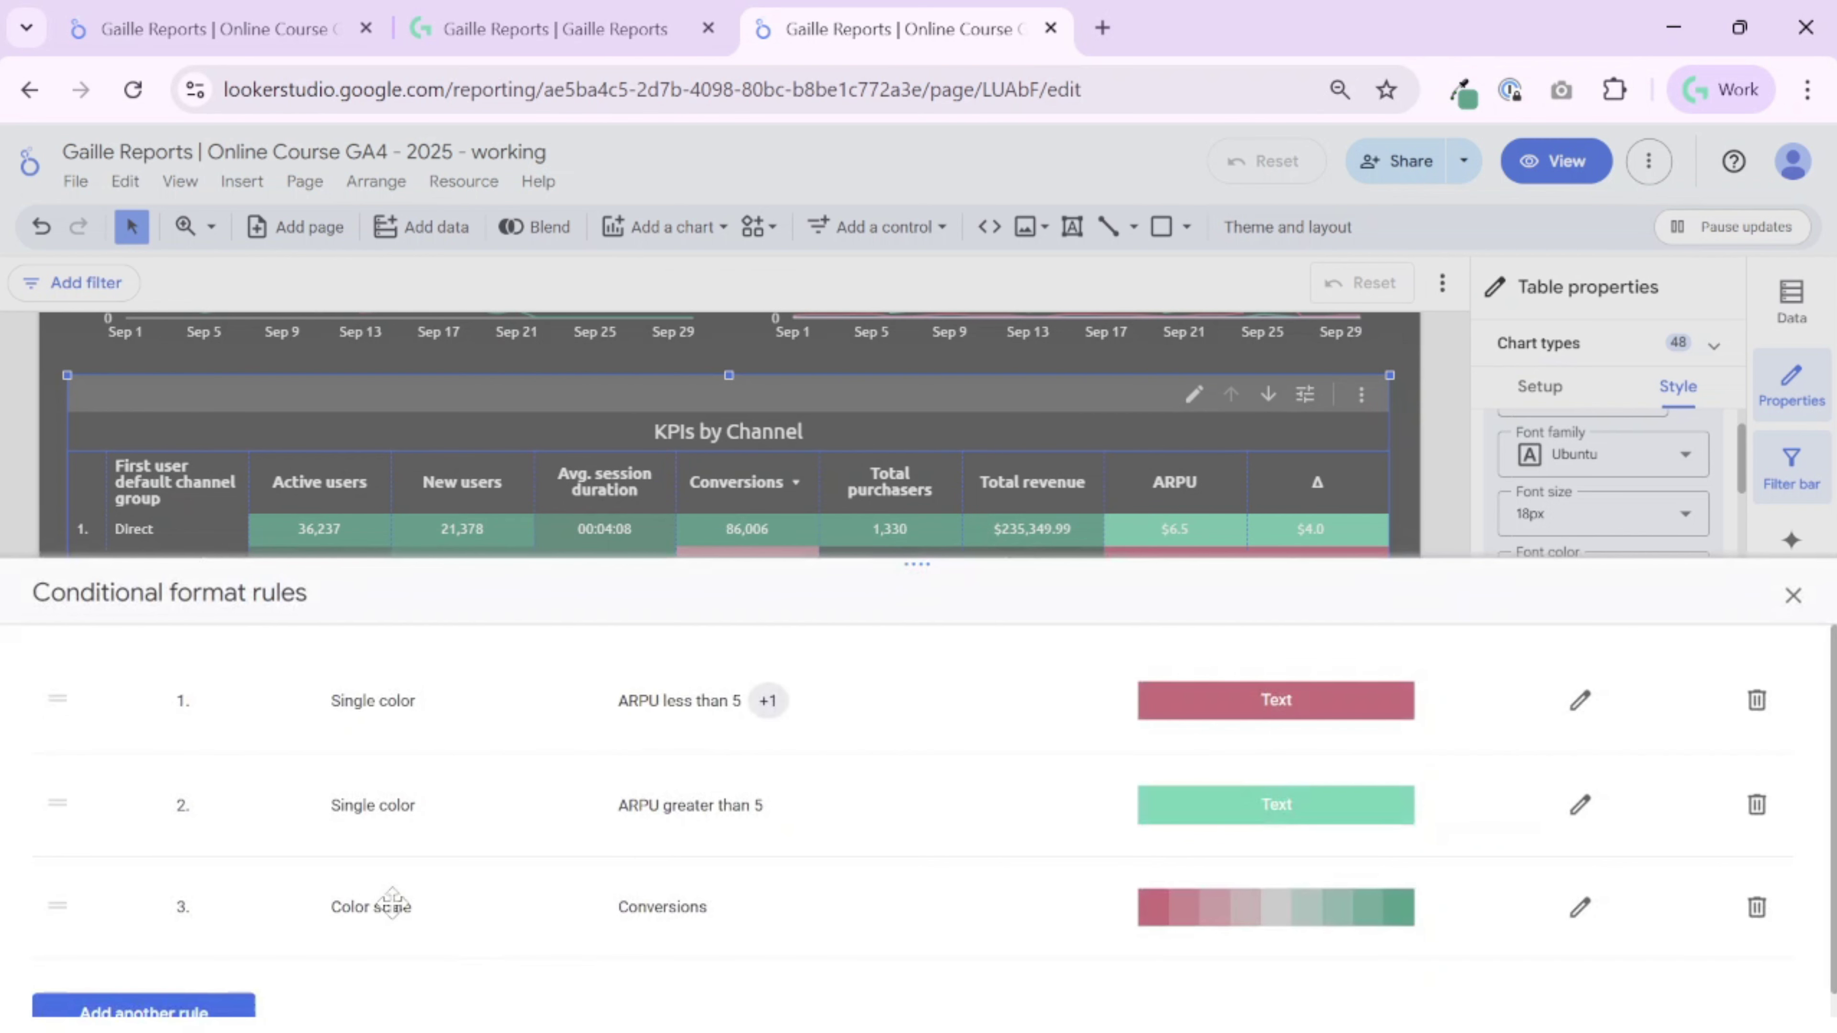
{"action": "left_click", "coordinate": [1793, 596]}
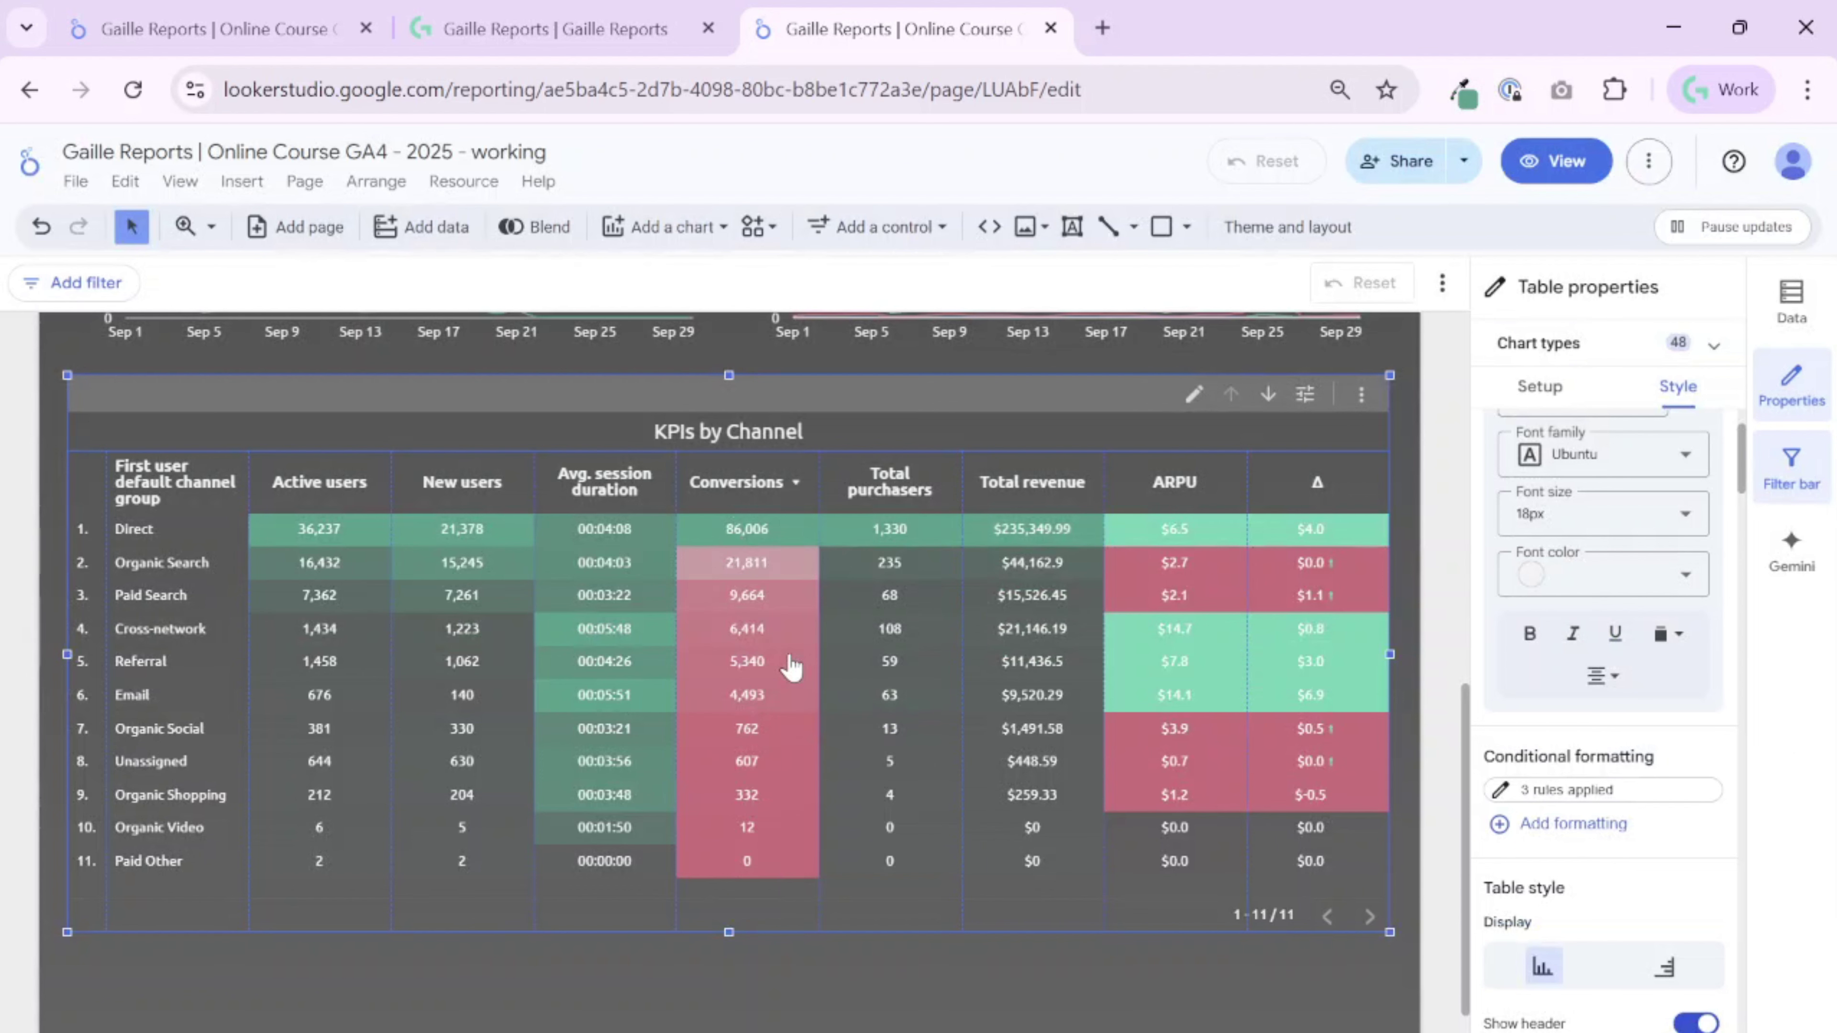
{"action": "left_click", "coordinate": [1564, 790]}
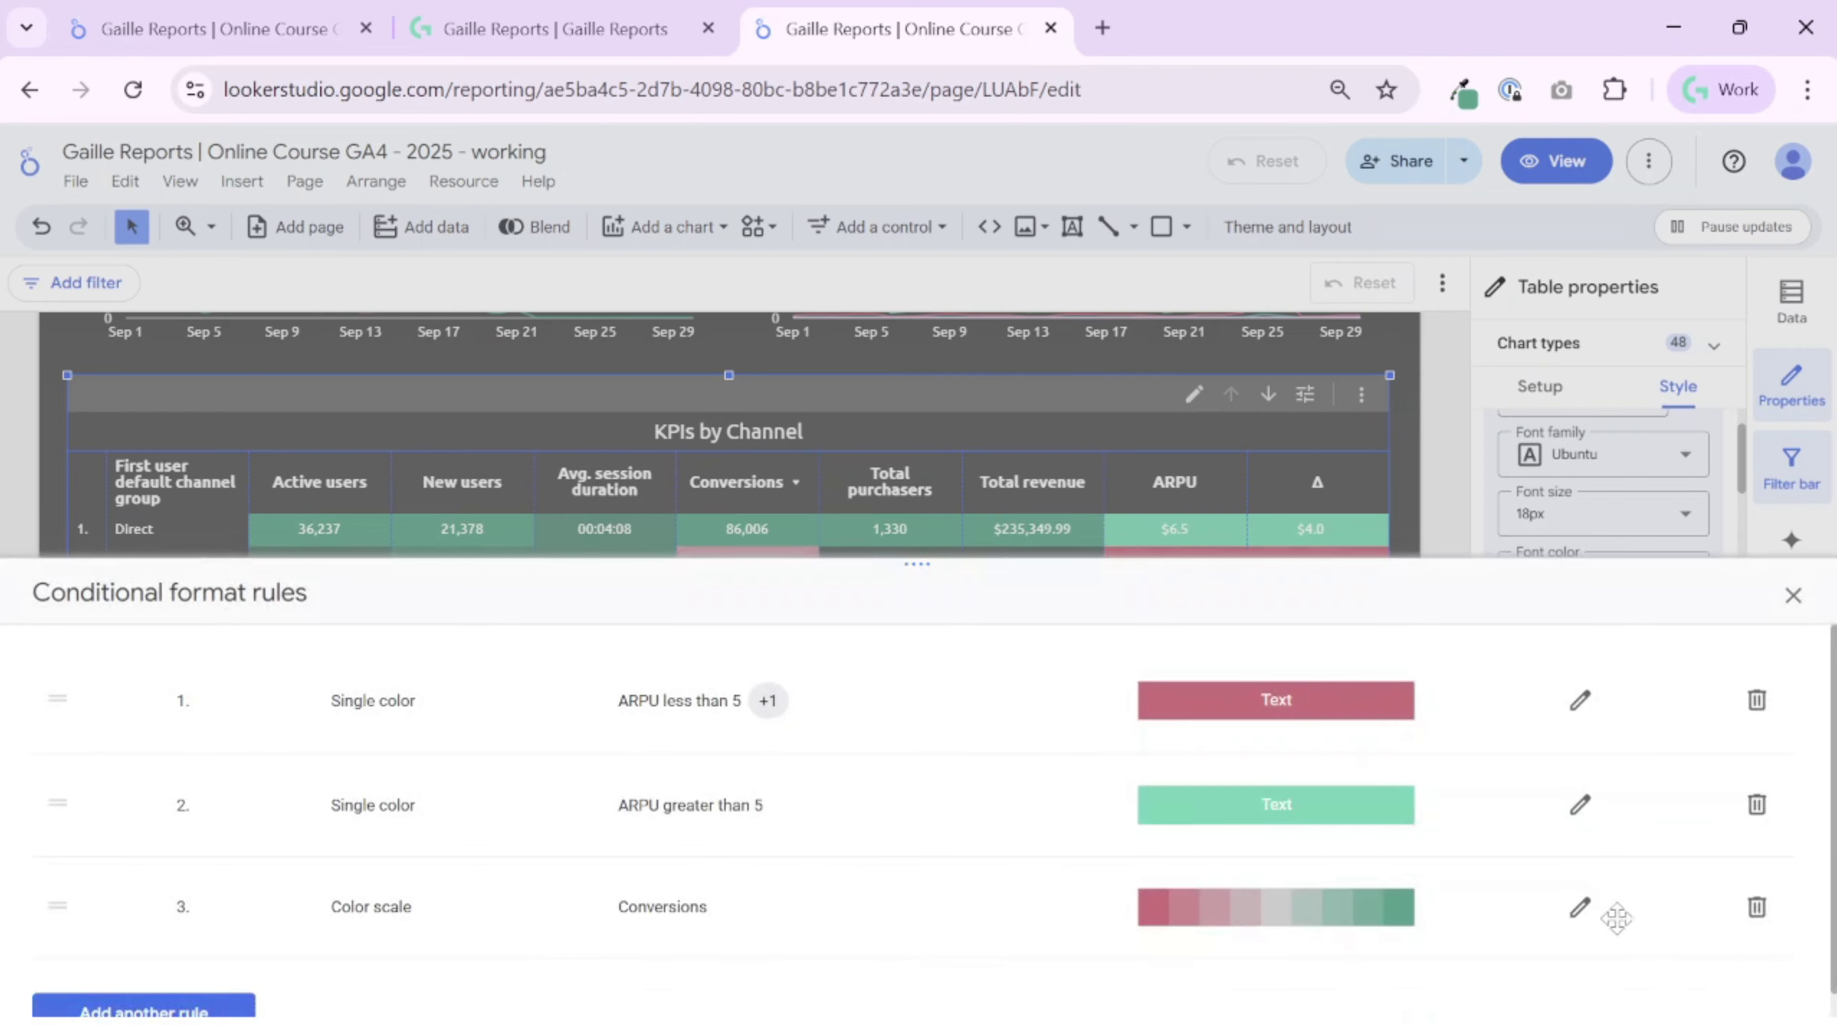
{"action": "left_click", "coordinate": [1582, 910]}
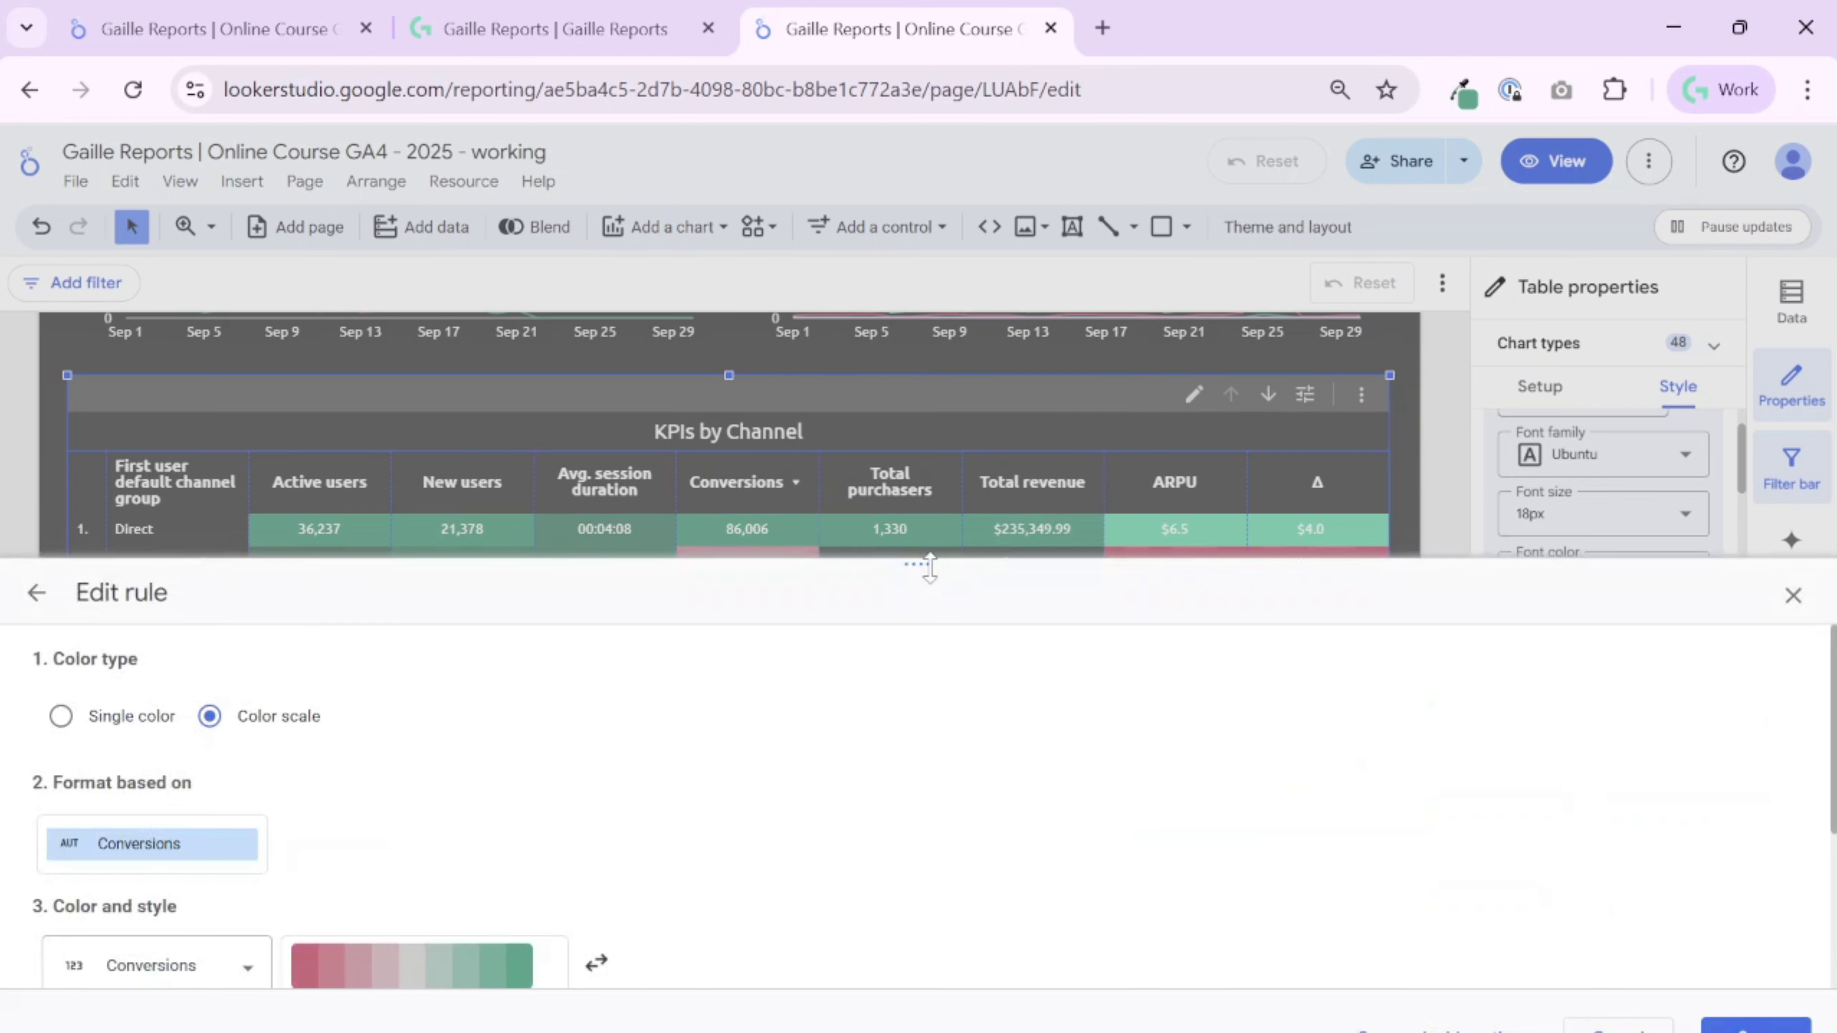
{"action": "left_click_drag", "start_coordinate": [929, 568], "coordinate": [917, 349]}
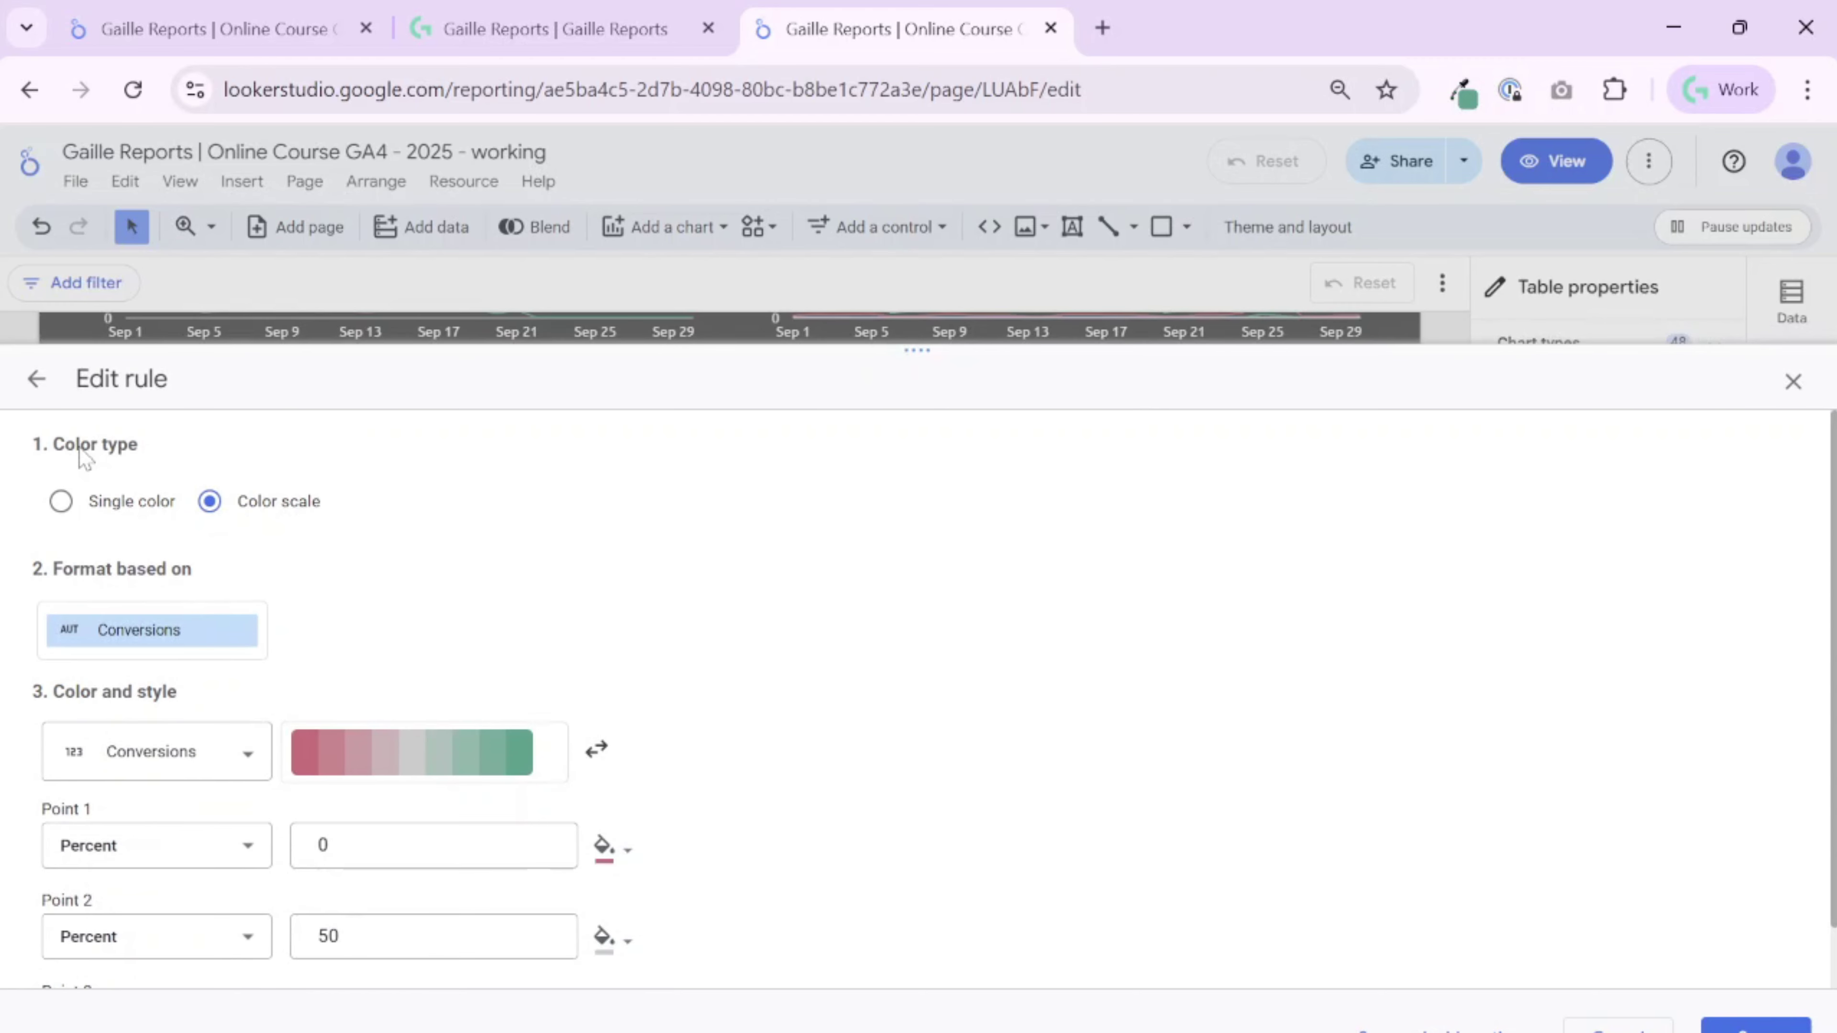
{"action": "left_click", "coordinate": [210, 631]}
{"action": "left_click", "coordinate": [373, 565]}
{"action": "scroll", "coordinate": [499, 651], "scroll_direction": "down", "scroll_amount": 1}
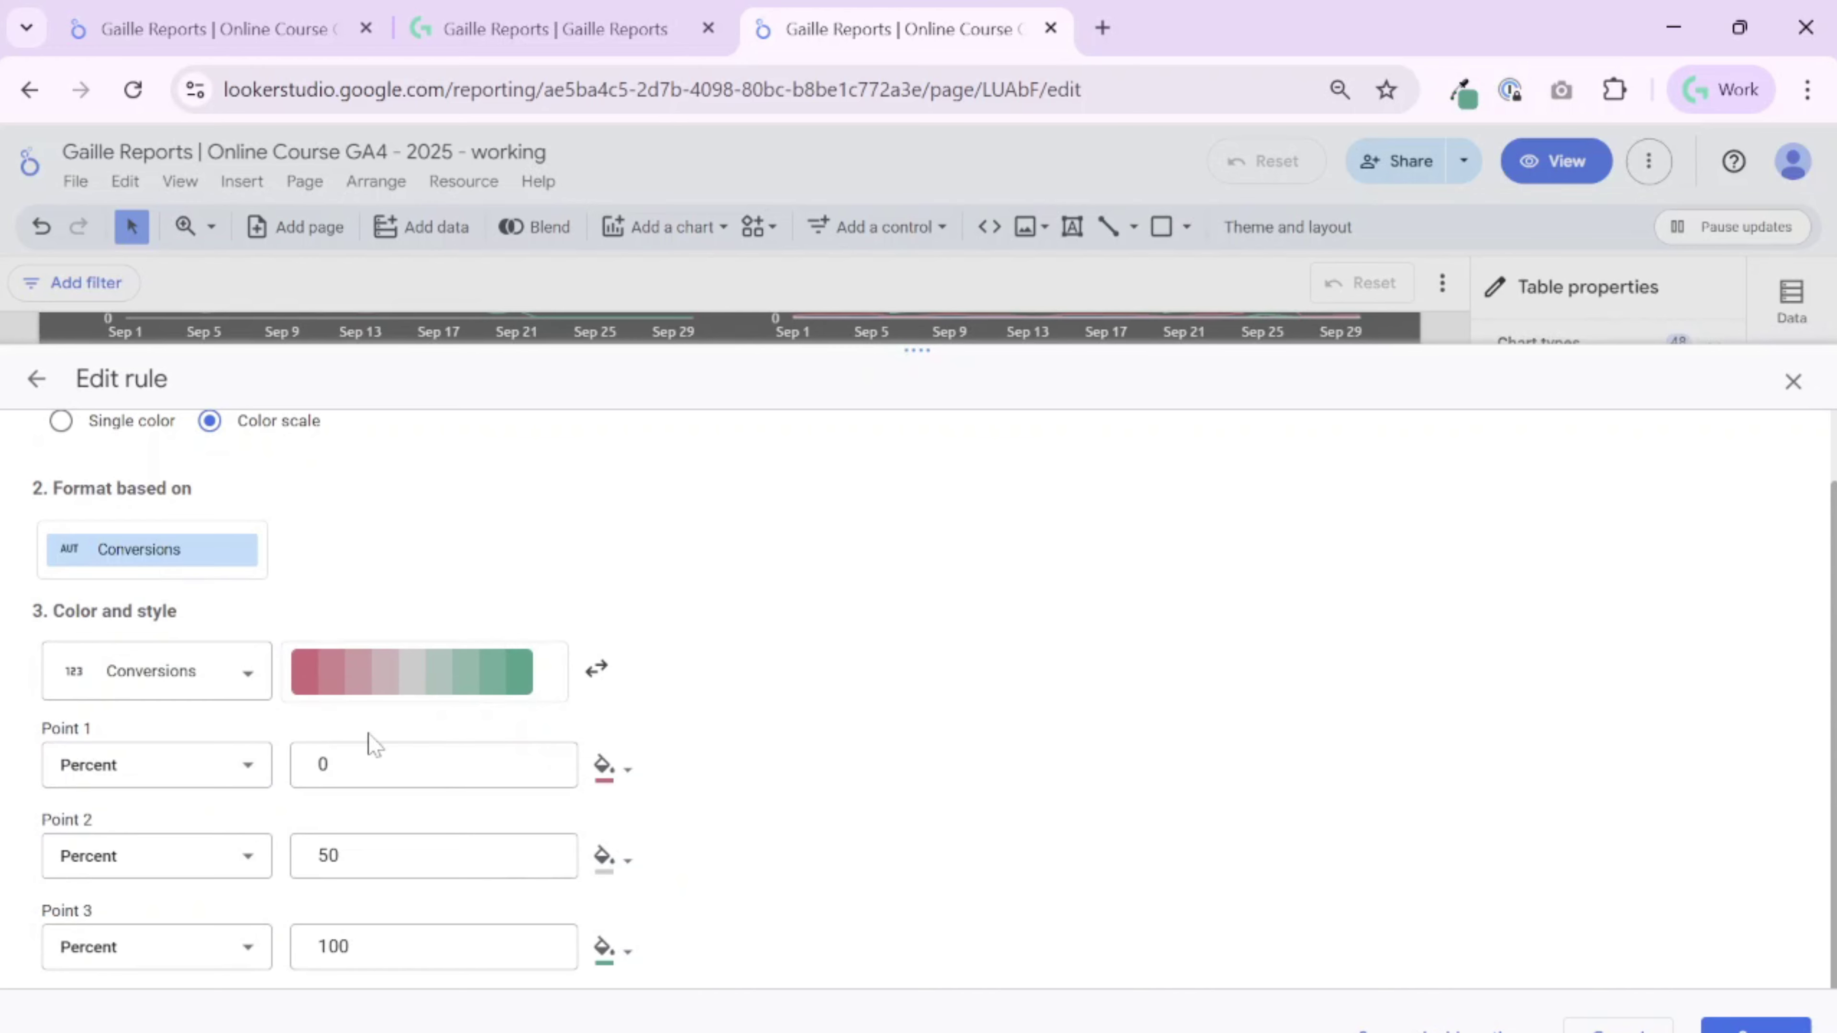
Step: Set Point 2 of the Conversions color scale to 70 percent, and save the rule
{"action": "double_click", "coordinate": [296, 852]}
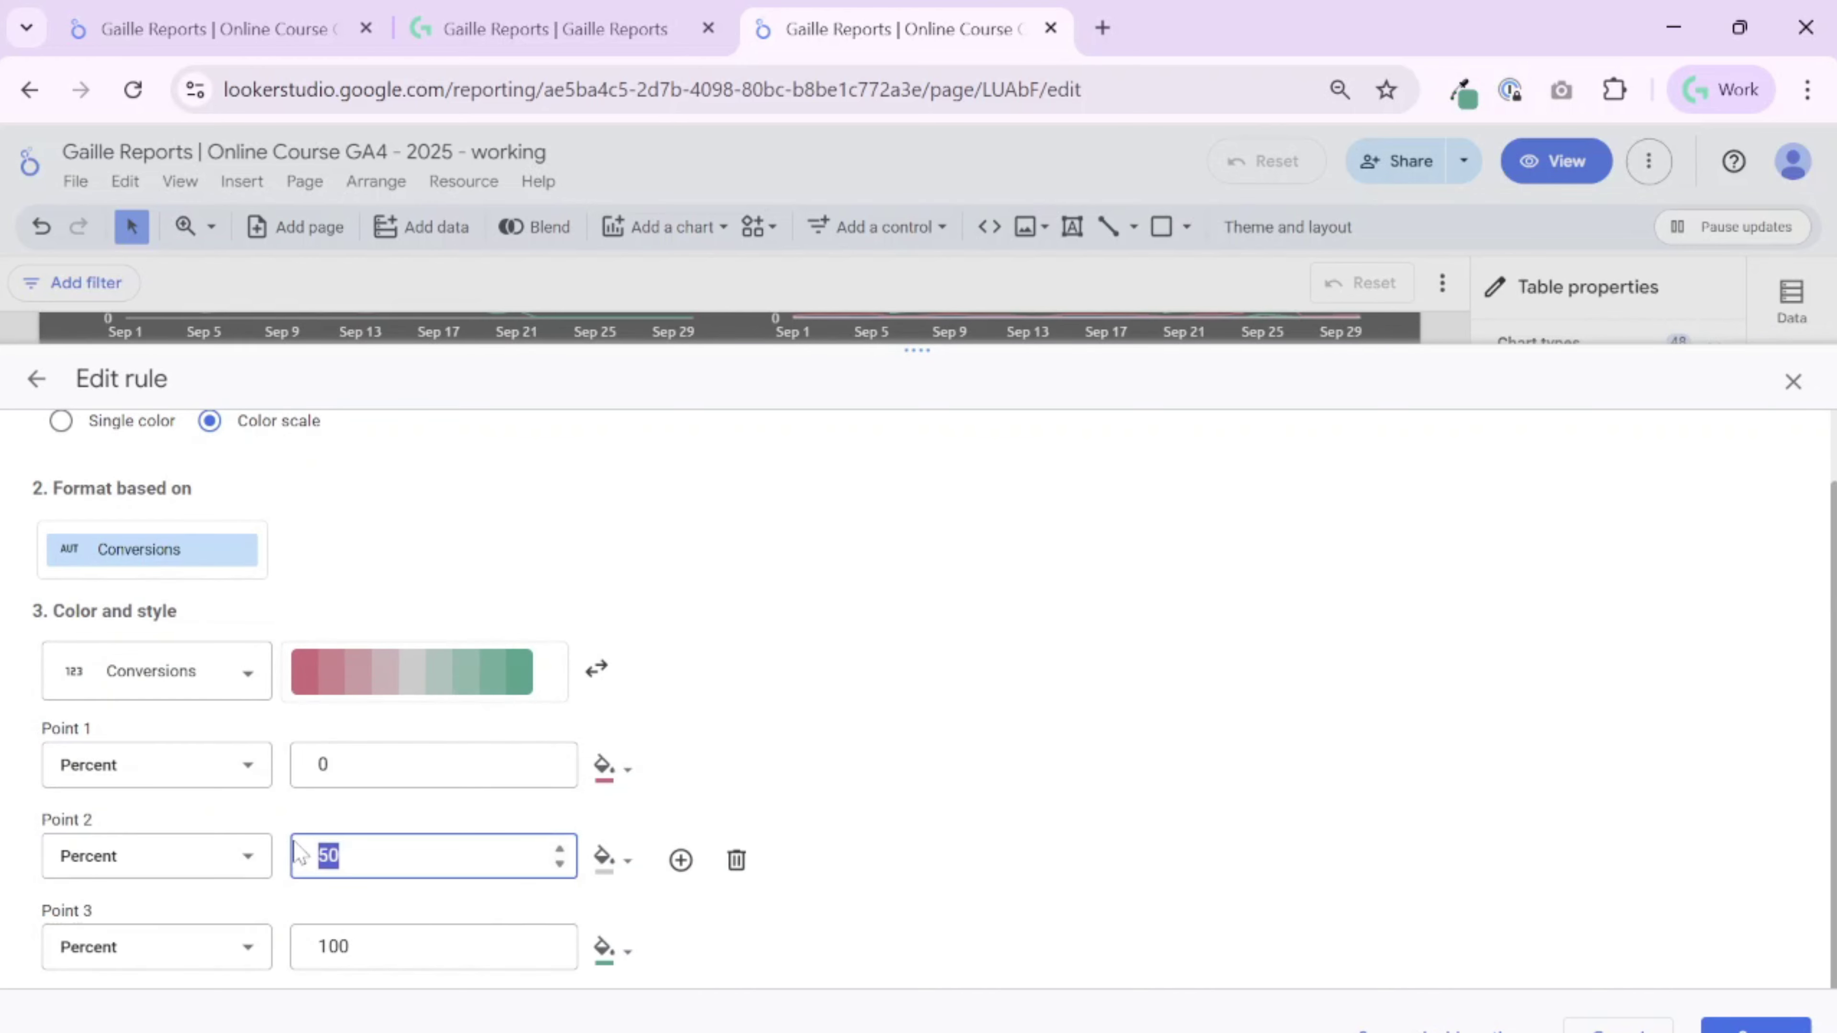
{"action": "left_click", "coordinate": [881, 763]}
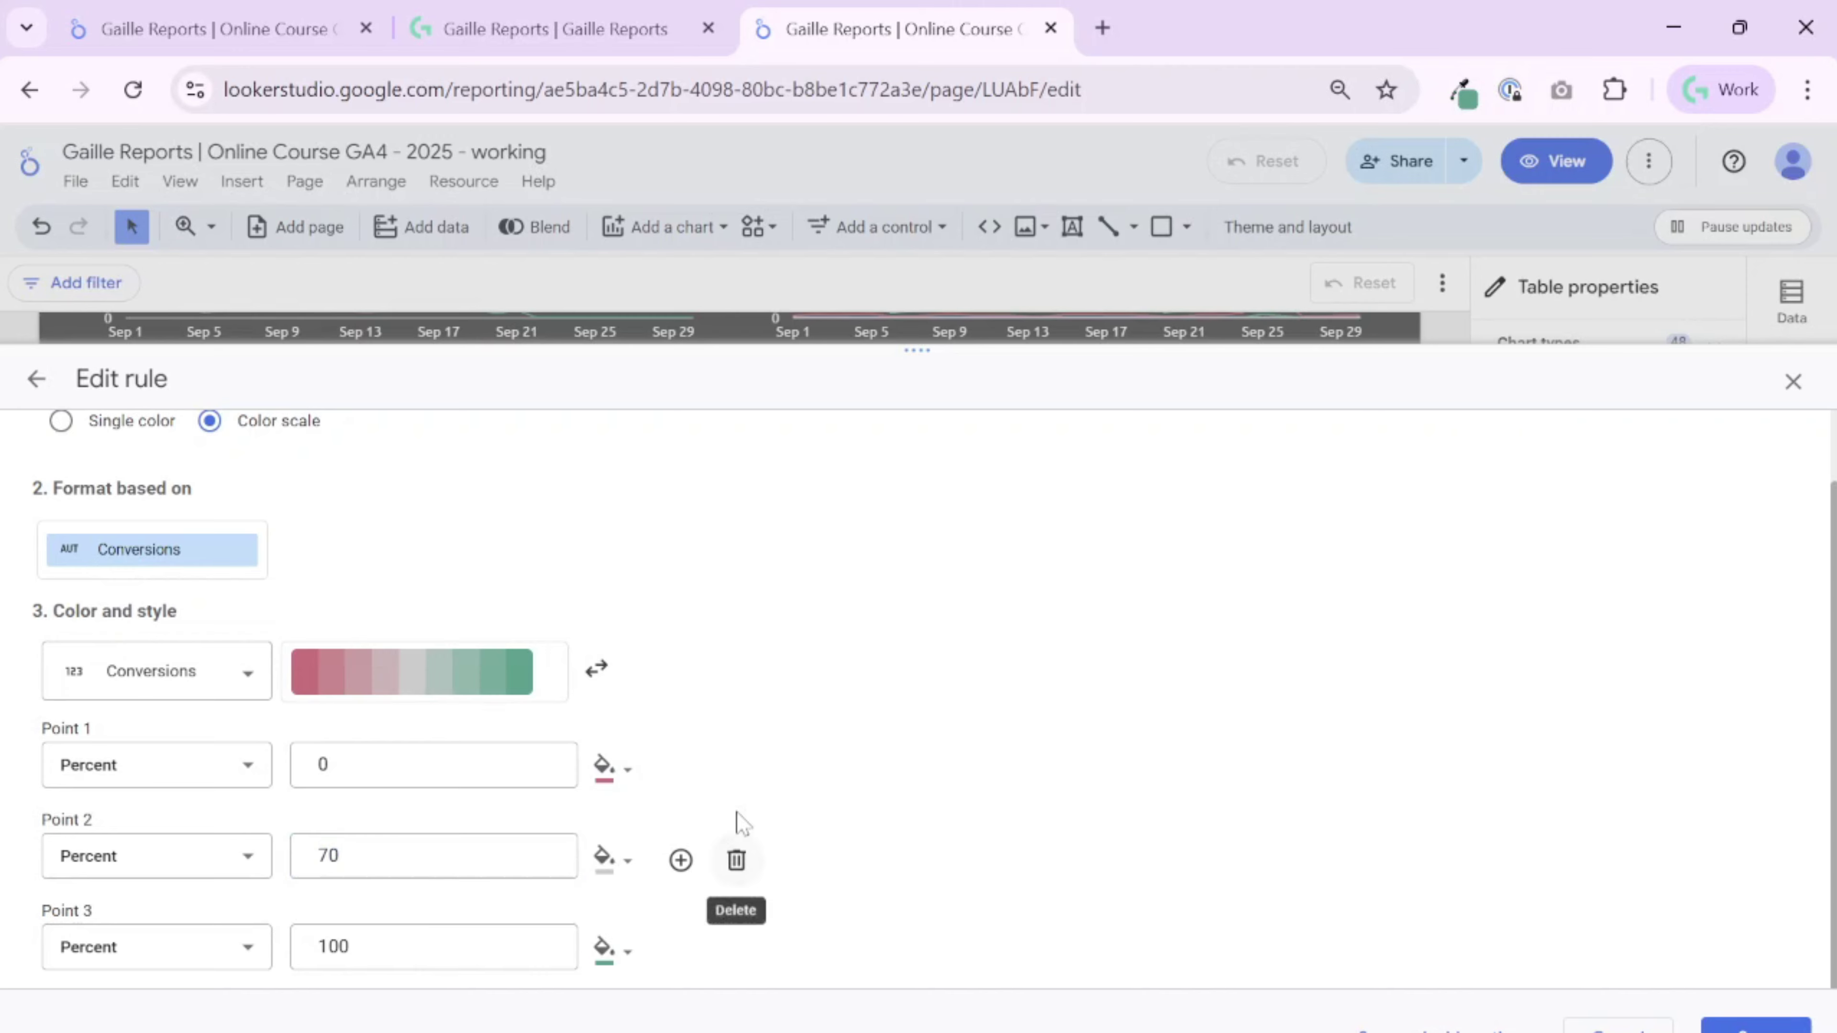
{"action": "left_click", "coordinate": [119, 855]}
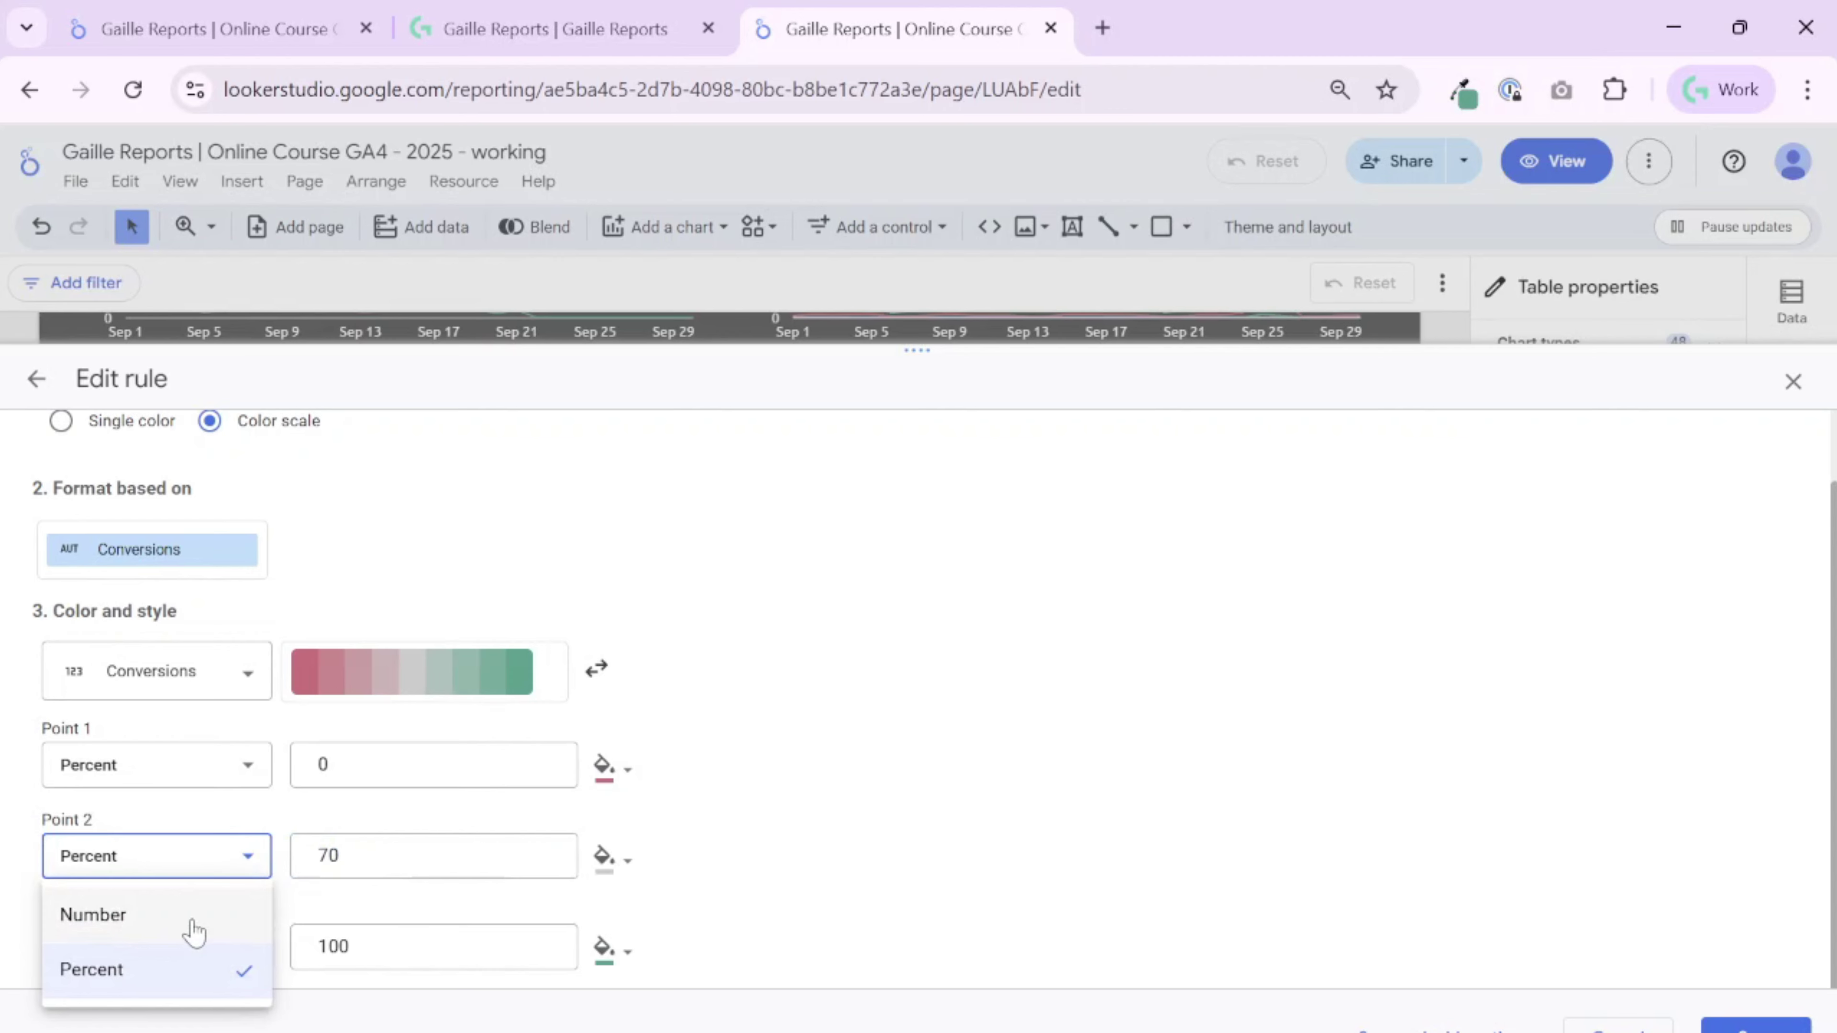
{"action": "left_click", "coordinate": [919, 800]}
{"action": "left_click", "coordinate": [1765, 1026]}
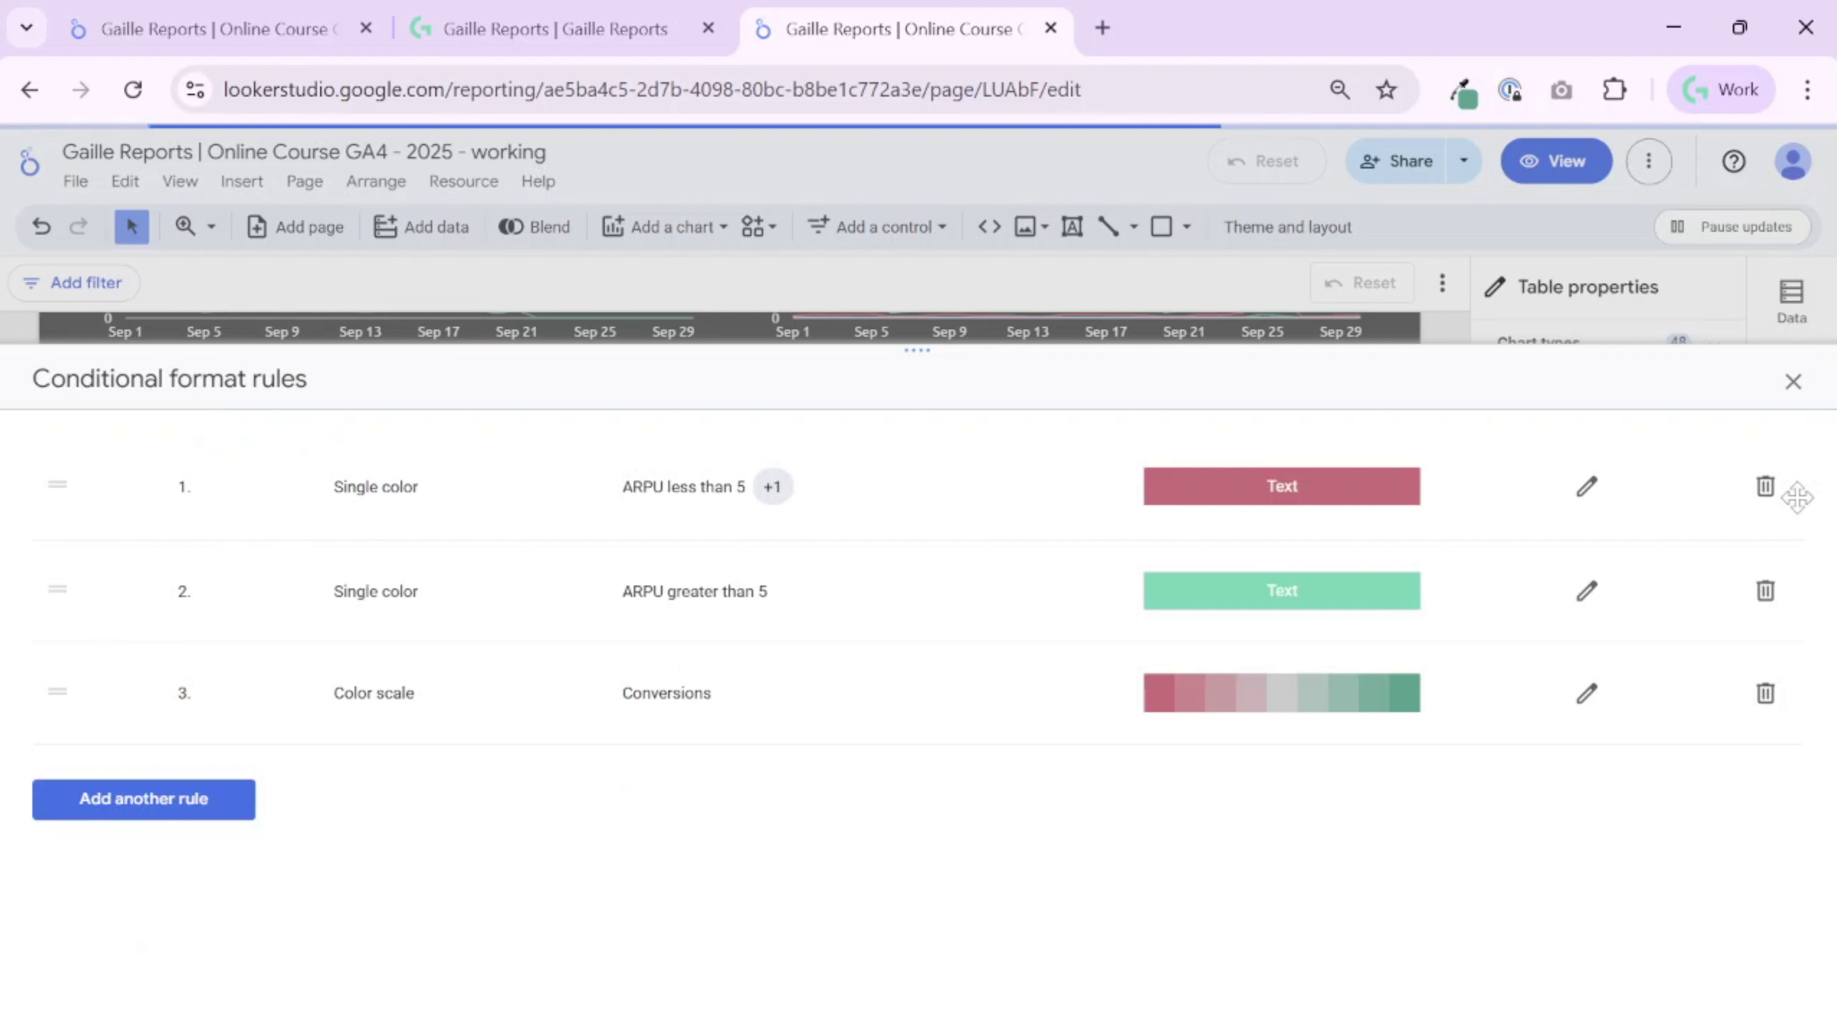
{"action": "left_click", "coordinate": [1793, 381]}
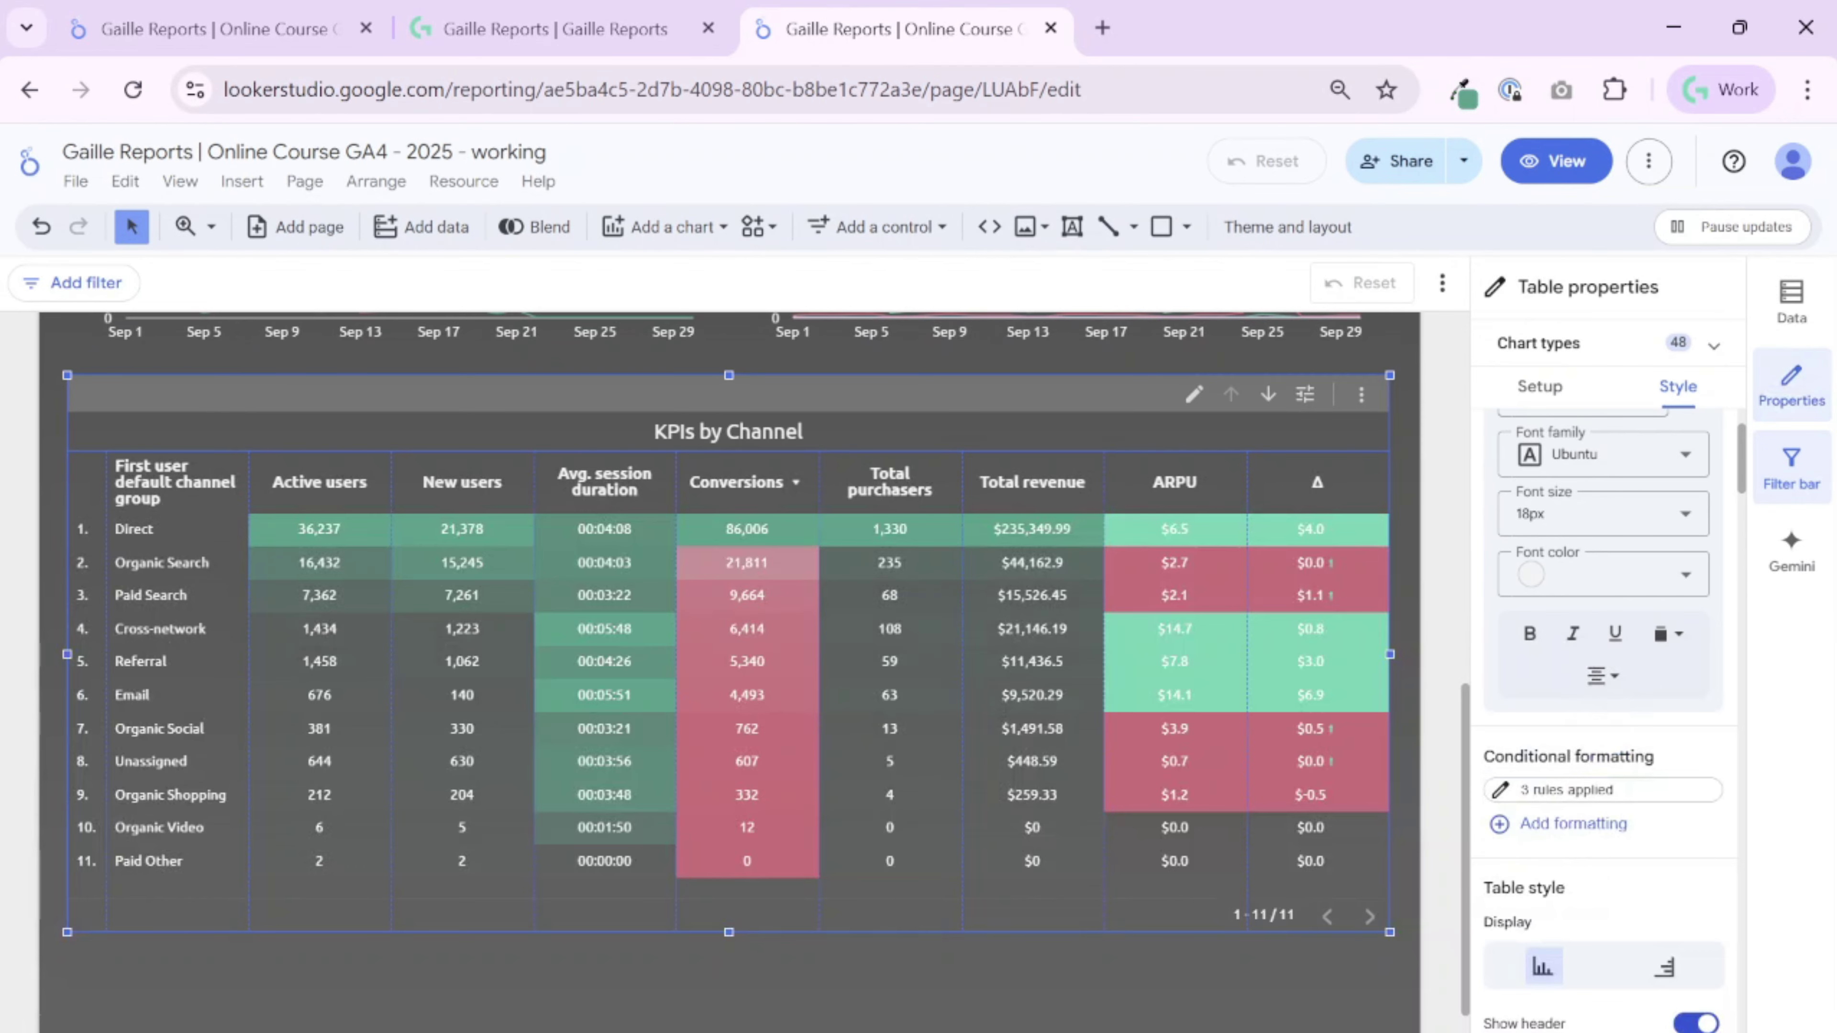
Step: Reorder the conditional format rules to Conversions color scale first, ARPU greater than 5 second, and ARPU less than 5 third
{"action": "left_click", "coordinate": [1580, 789]}
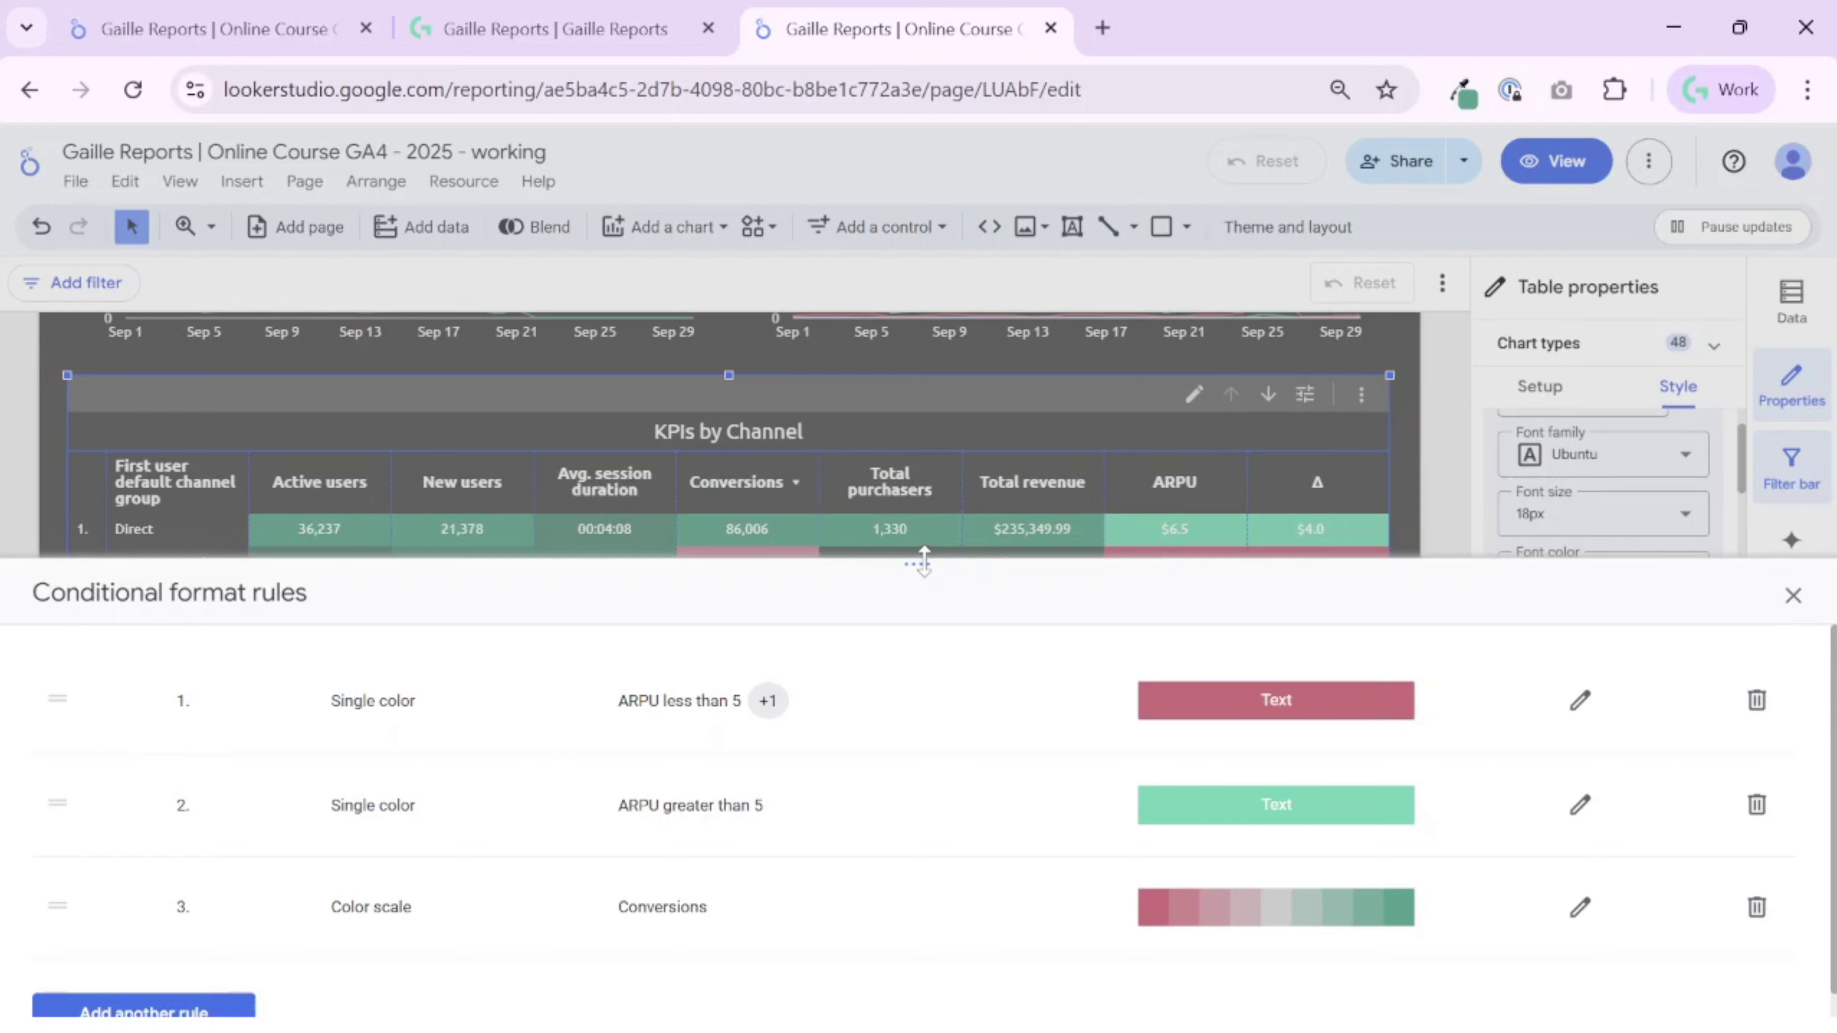
{"action": "left_click_drag", "start_coordinate": [923, 560], "coordinate": [918, 498]}
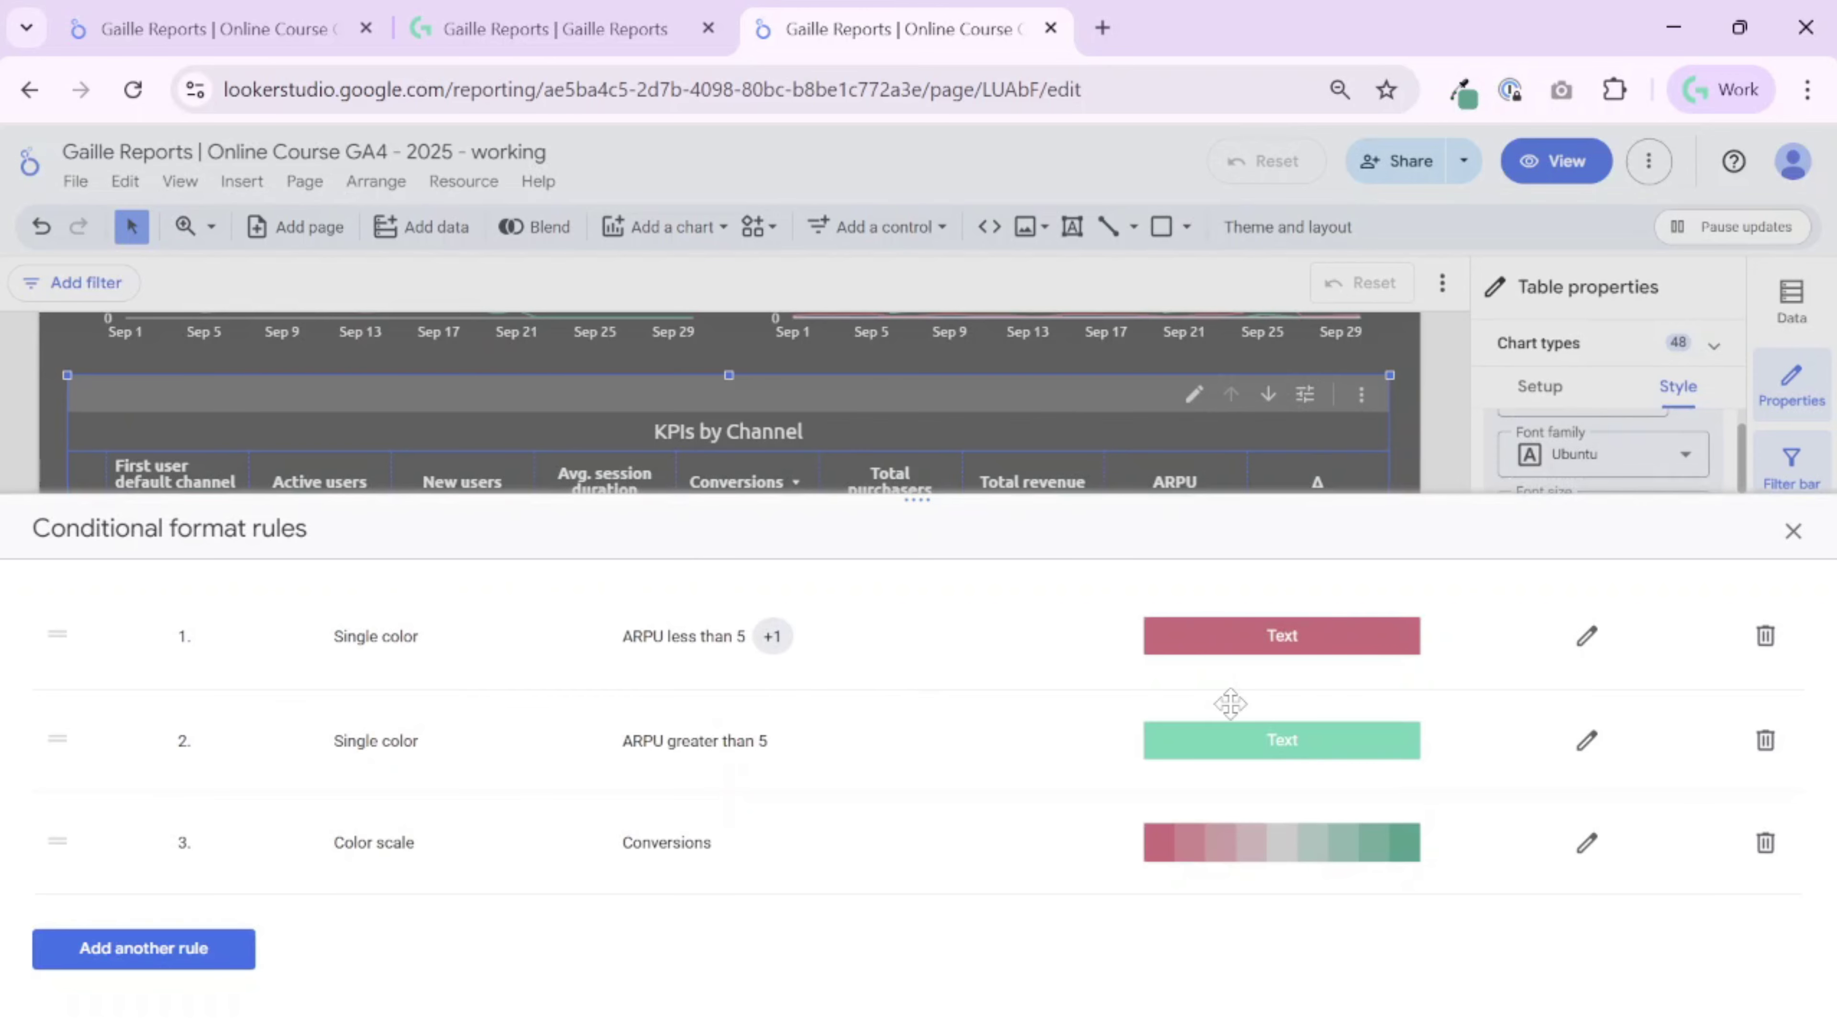
{"action": "left_click_drag", "start_coordinate": [69, 741], "coordinate": [38, 631]}
{"action": "left_click_drag", "start_coordinate": [58, 839], "coordinate": [58, 623]}
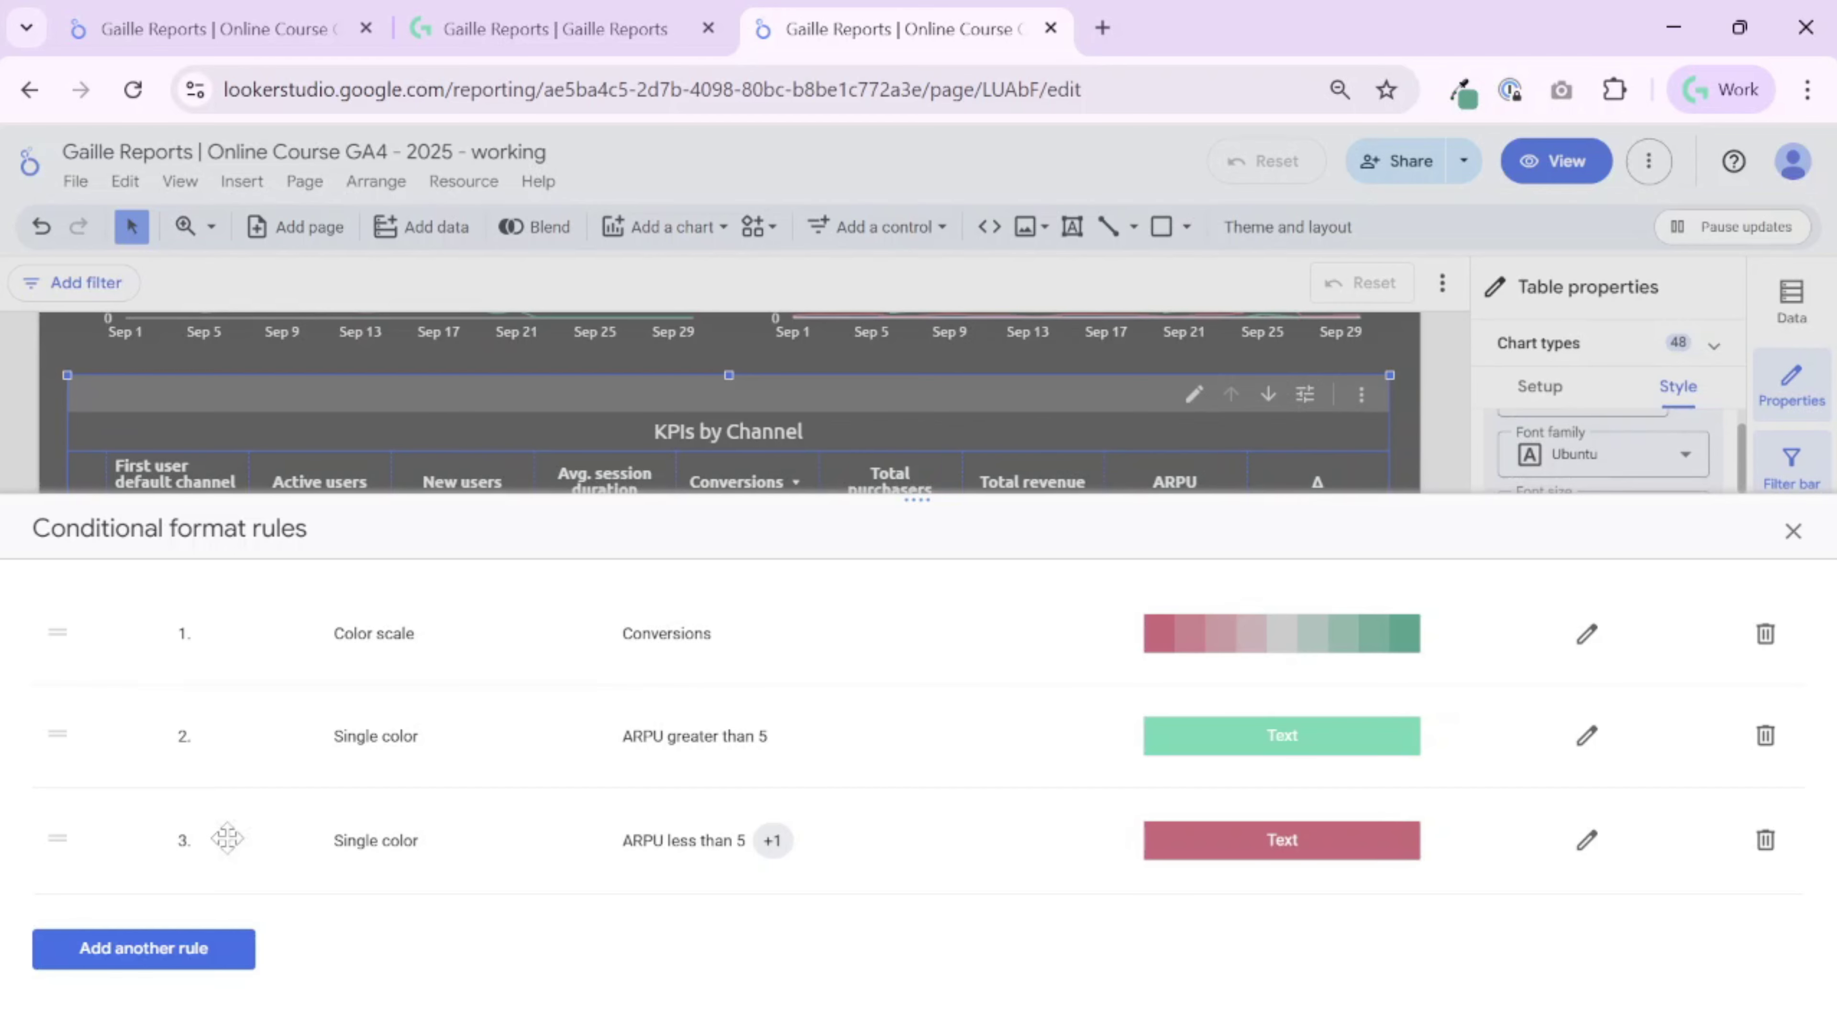
{"action": "left_click", "coordinate": [1793, 531]}
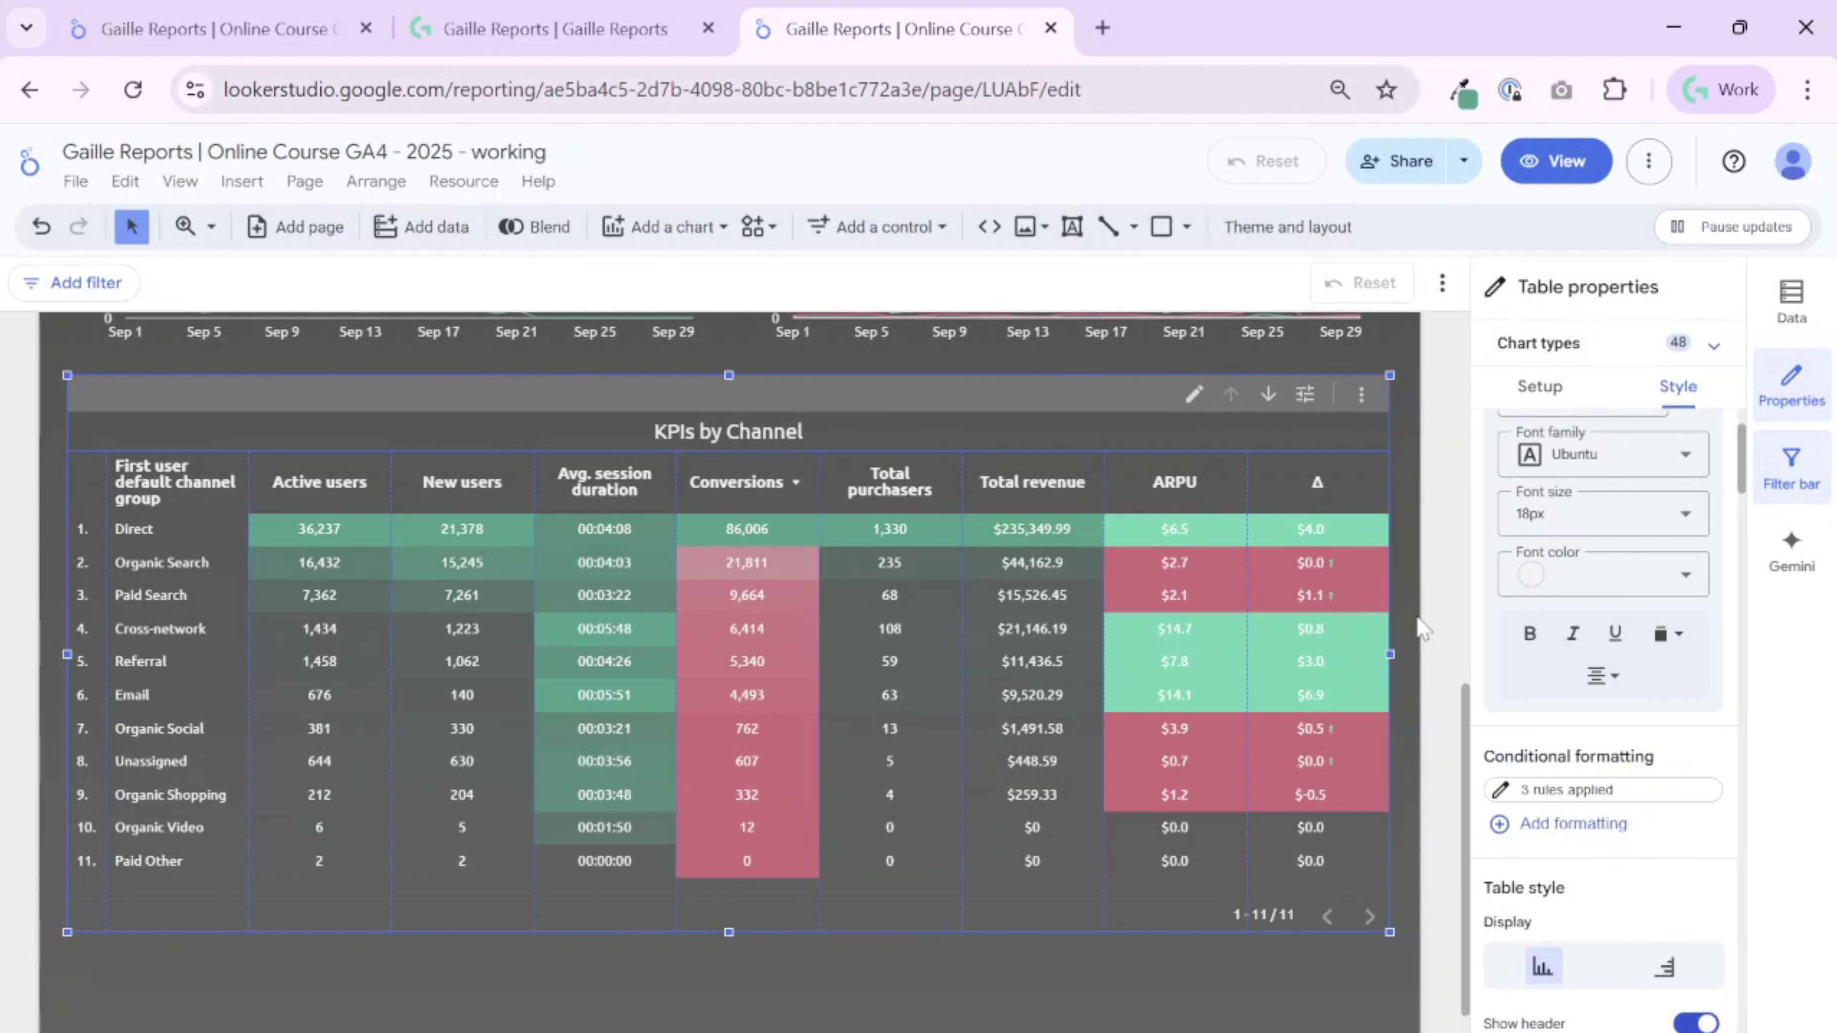
Step: Change the display of Metric #1 and Metric #2 in the KPIs by Channel table from Heatmap to Number
{"action": "scroll", "coordinate": [1605, 724], "scroll_direction": "down", "scroll_amount": 3}
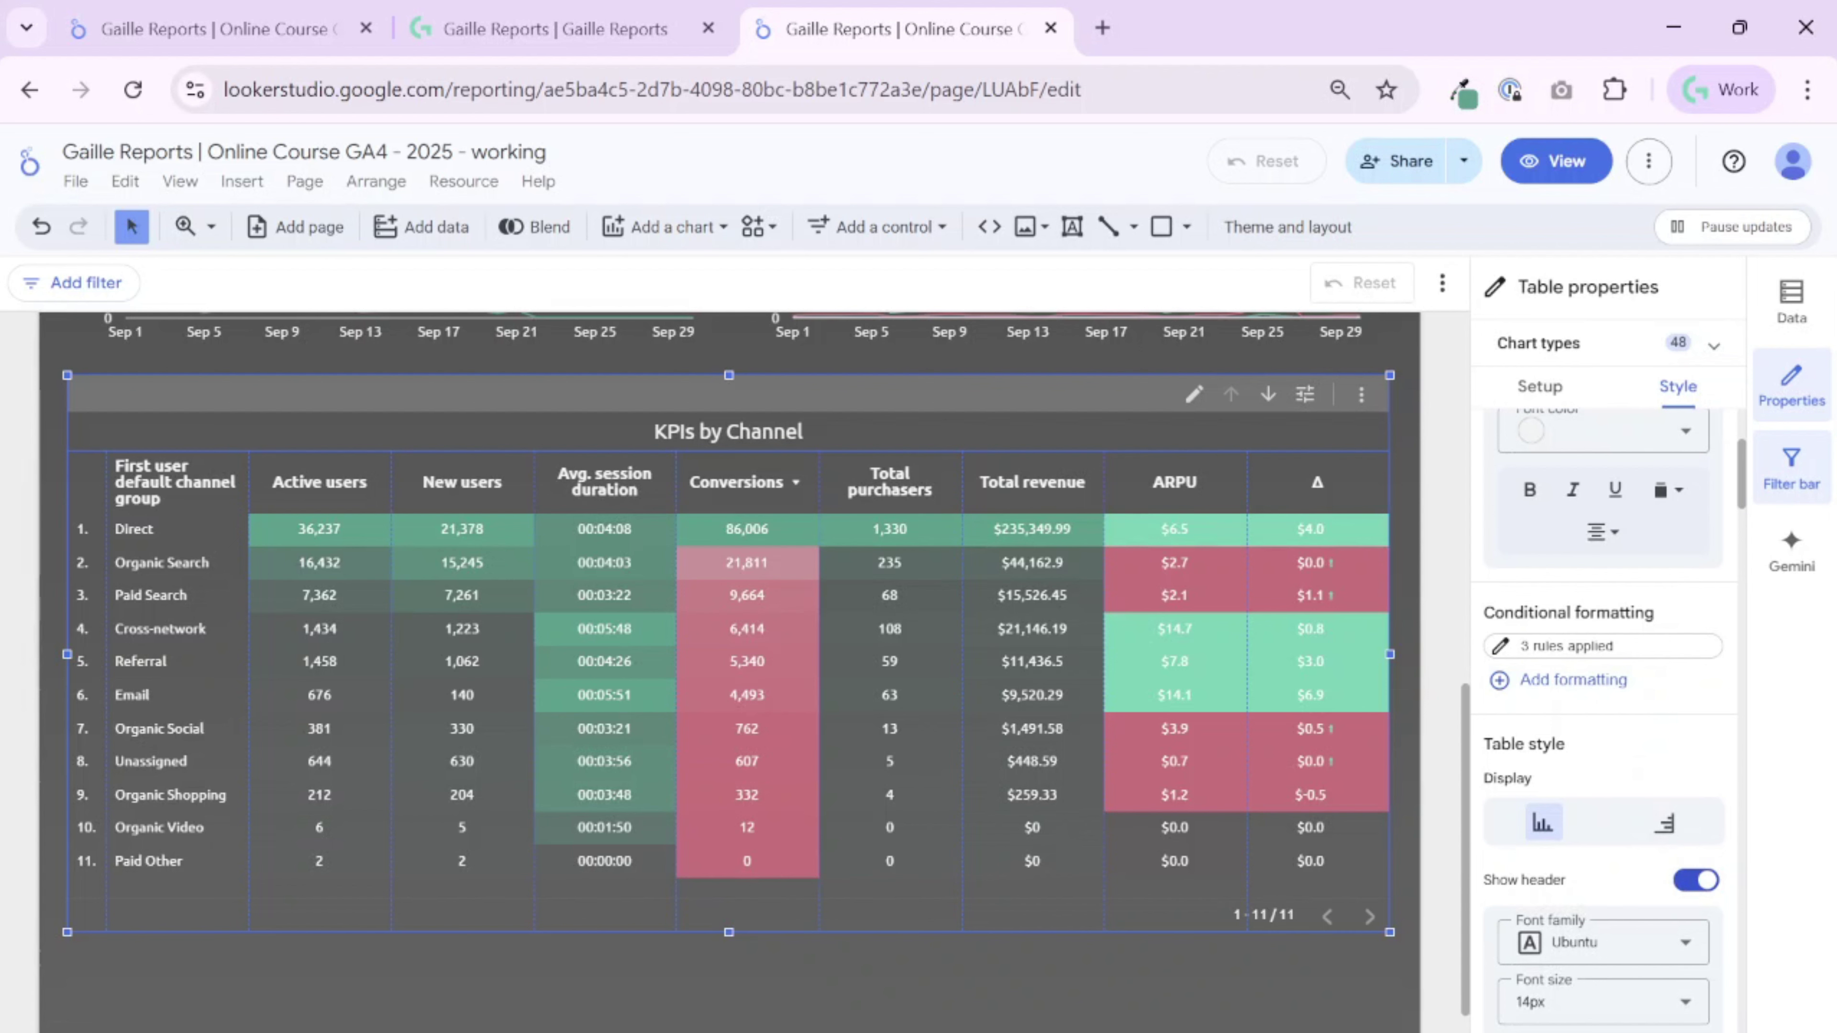
{"action": "scroll", "coordinate": [1623, 752], "scroll_direction": "down", "scroll_amount": 6}
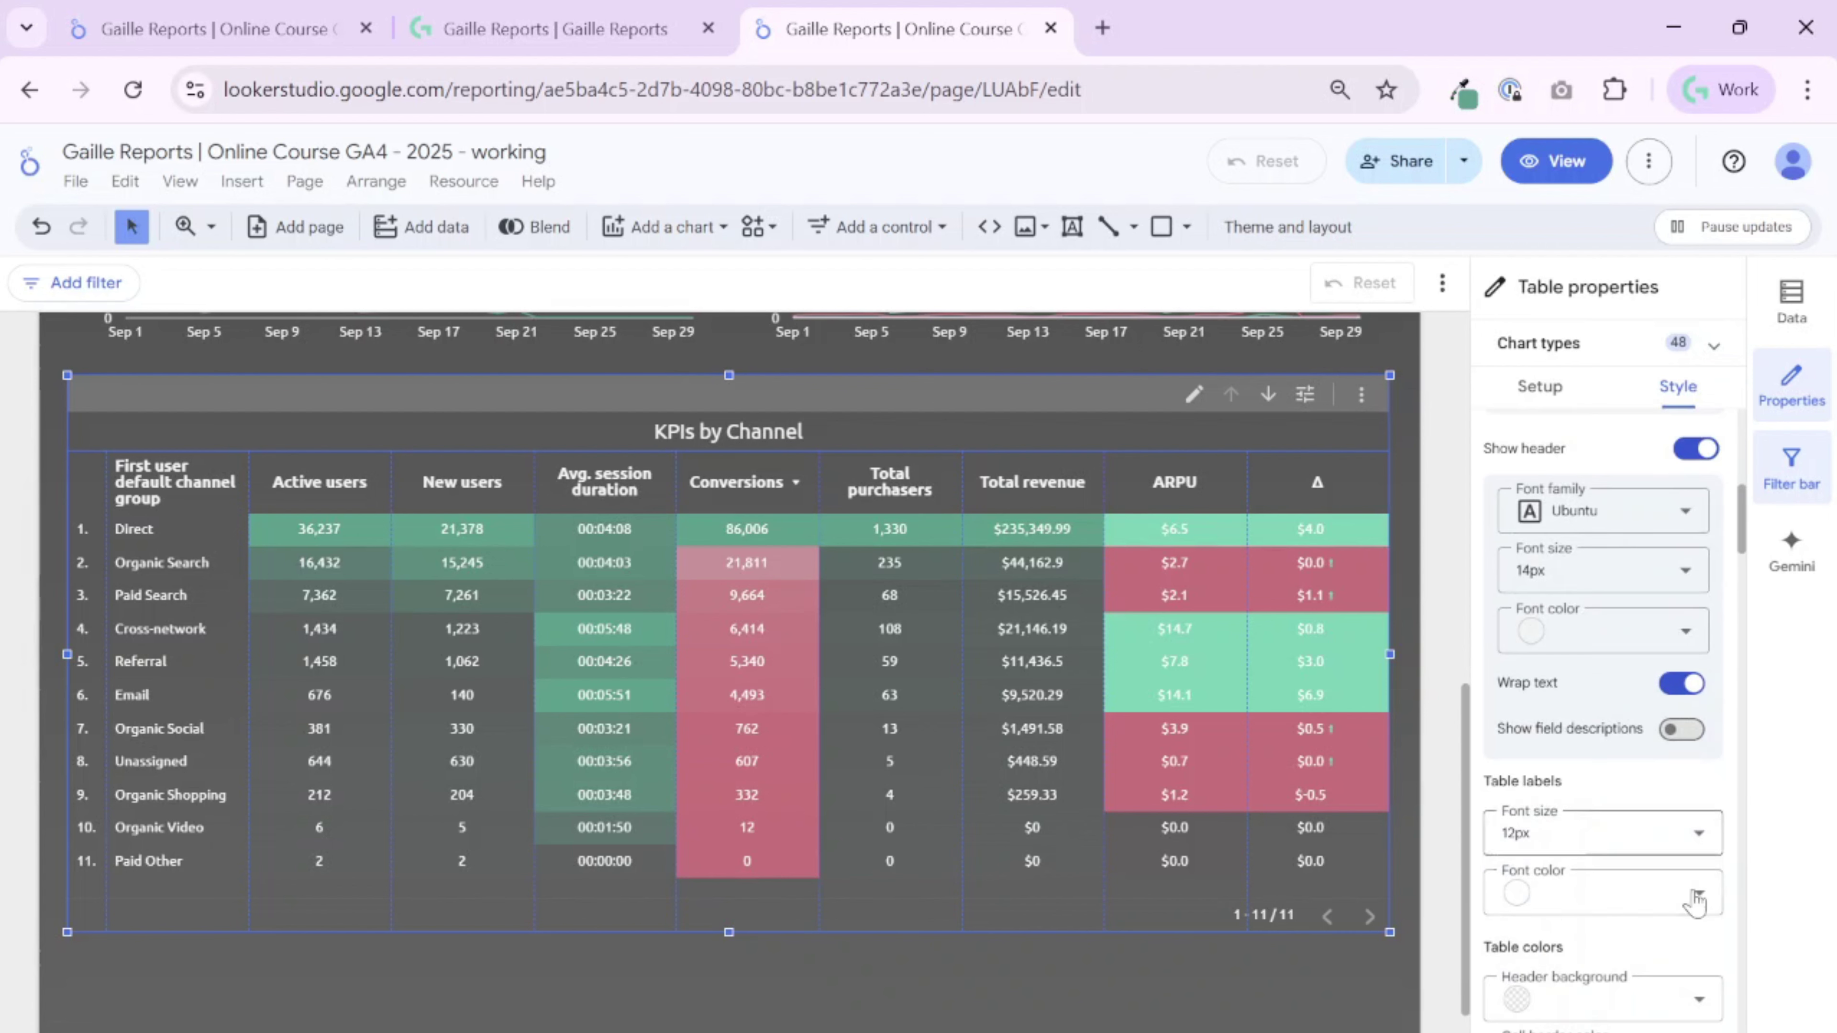
{"action": "scroll", "coordinate": [1670, 651], "scroll_direction": "down", "scroll_amount": 6}
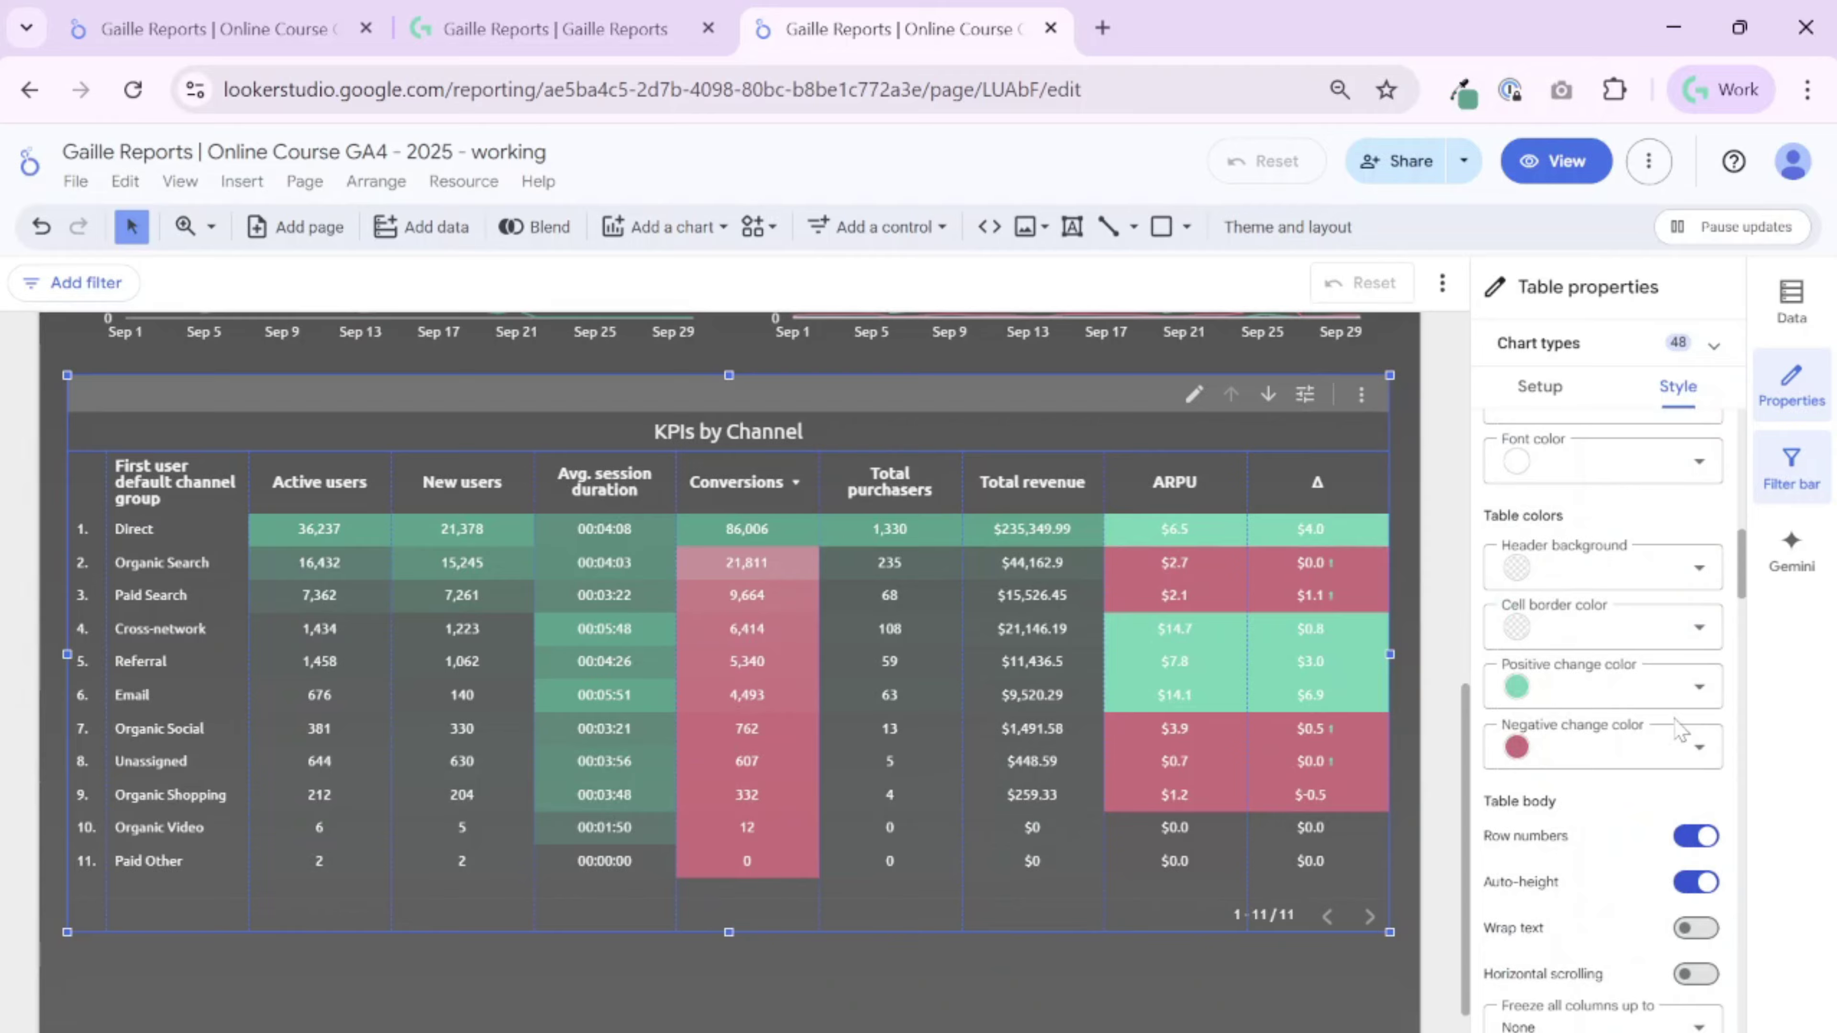
{"action": "scroll", "coordinate": [1676, 730], "scroll_direction": "up", "scroll_amount": 6}
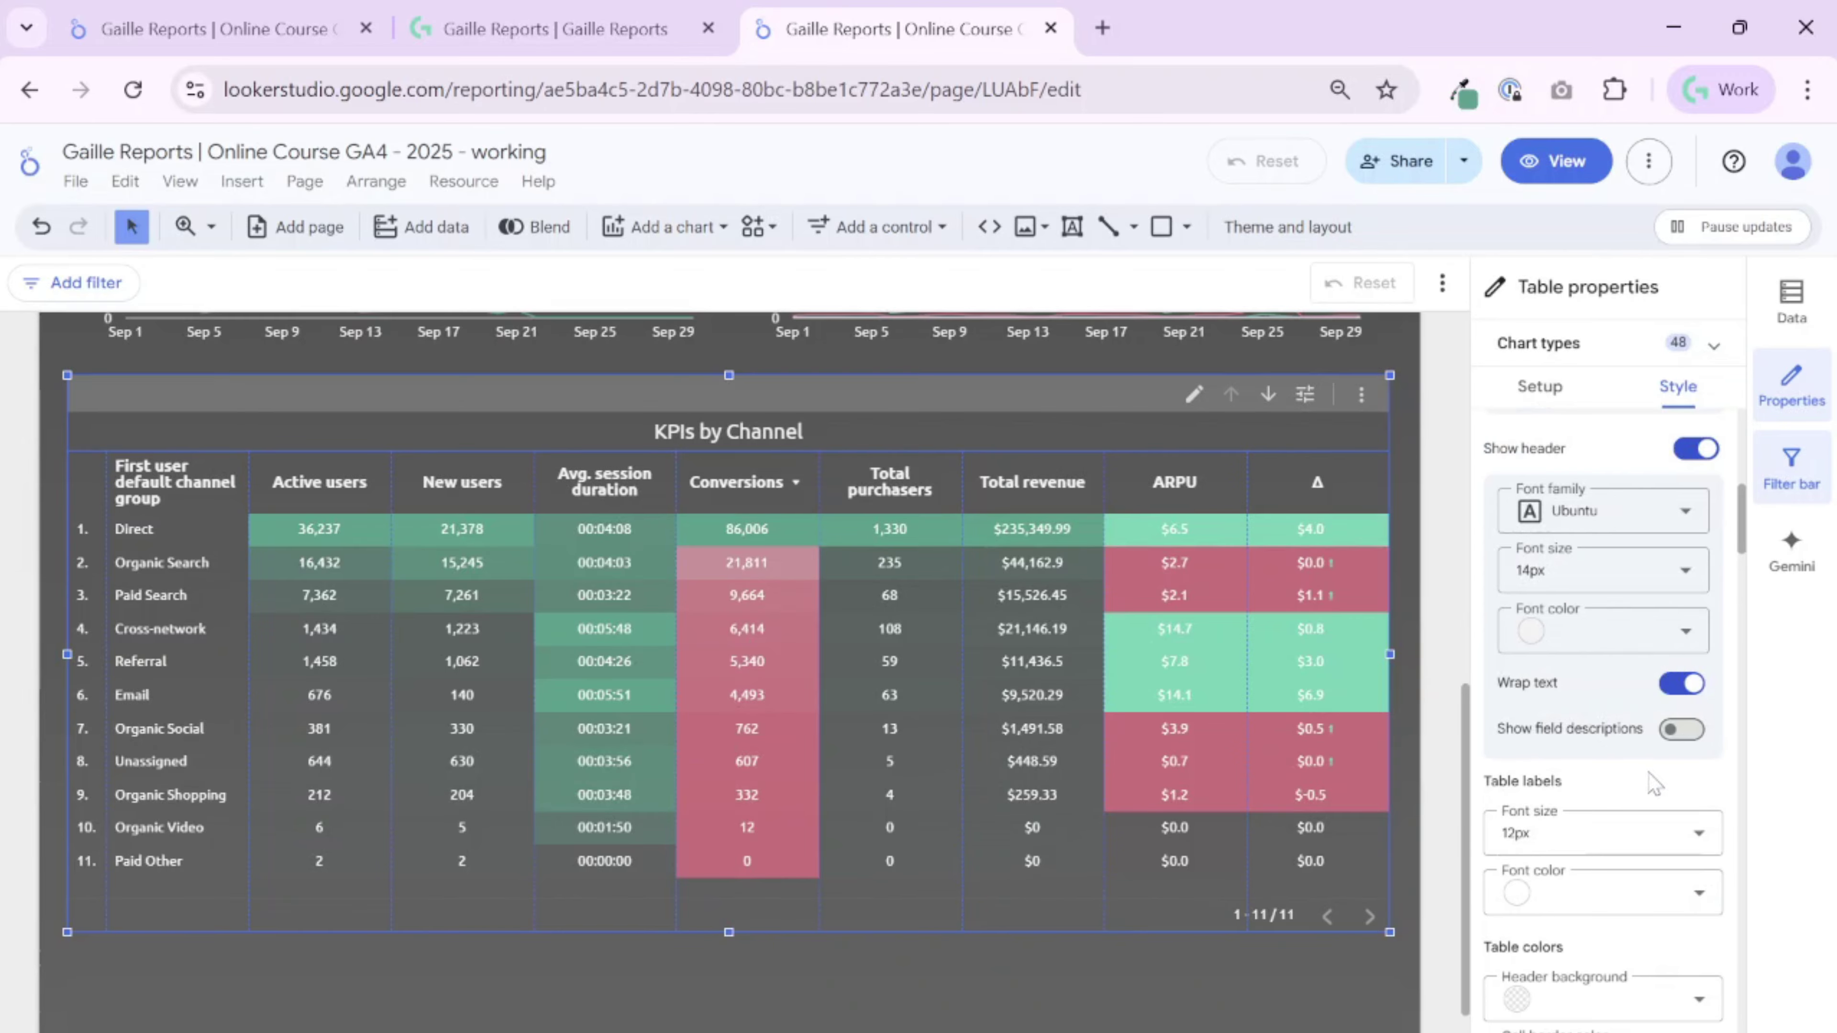
{"action": "scroll", "coordinate": [1635, 803], "scroll_direction": "down", "scroll_amount": 6}
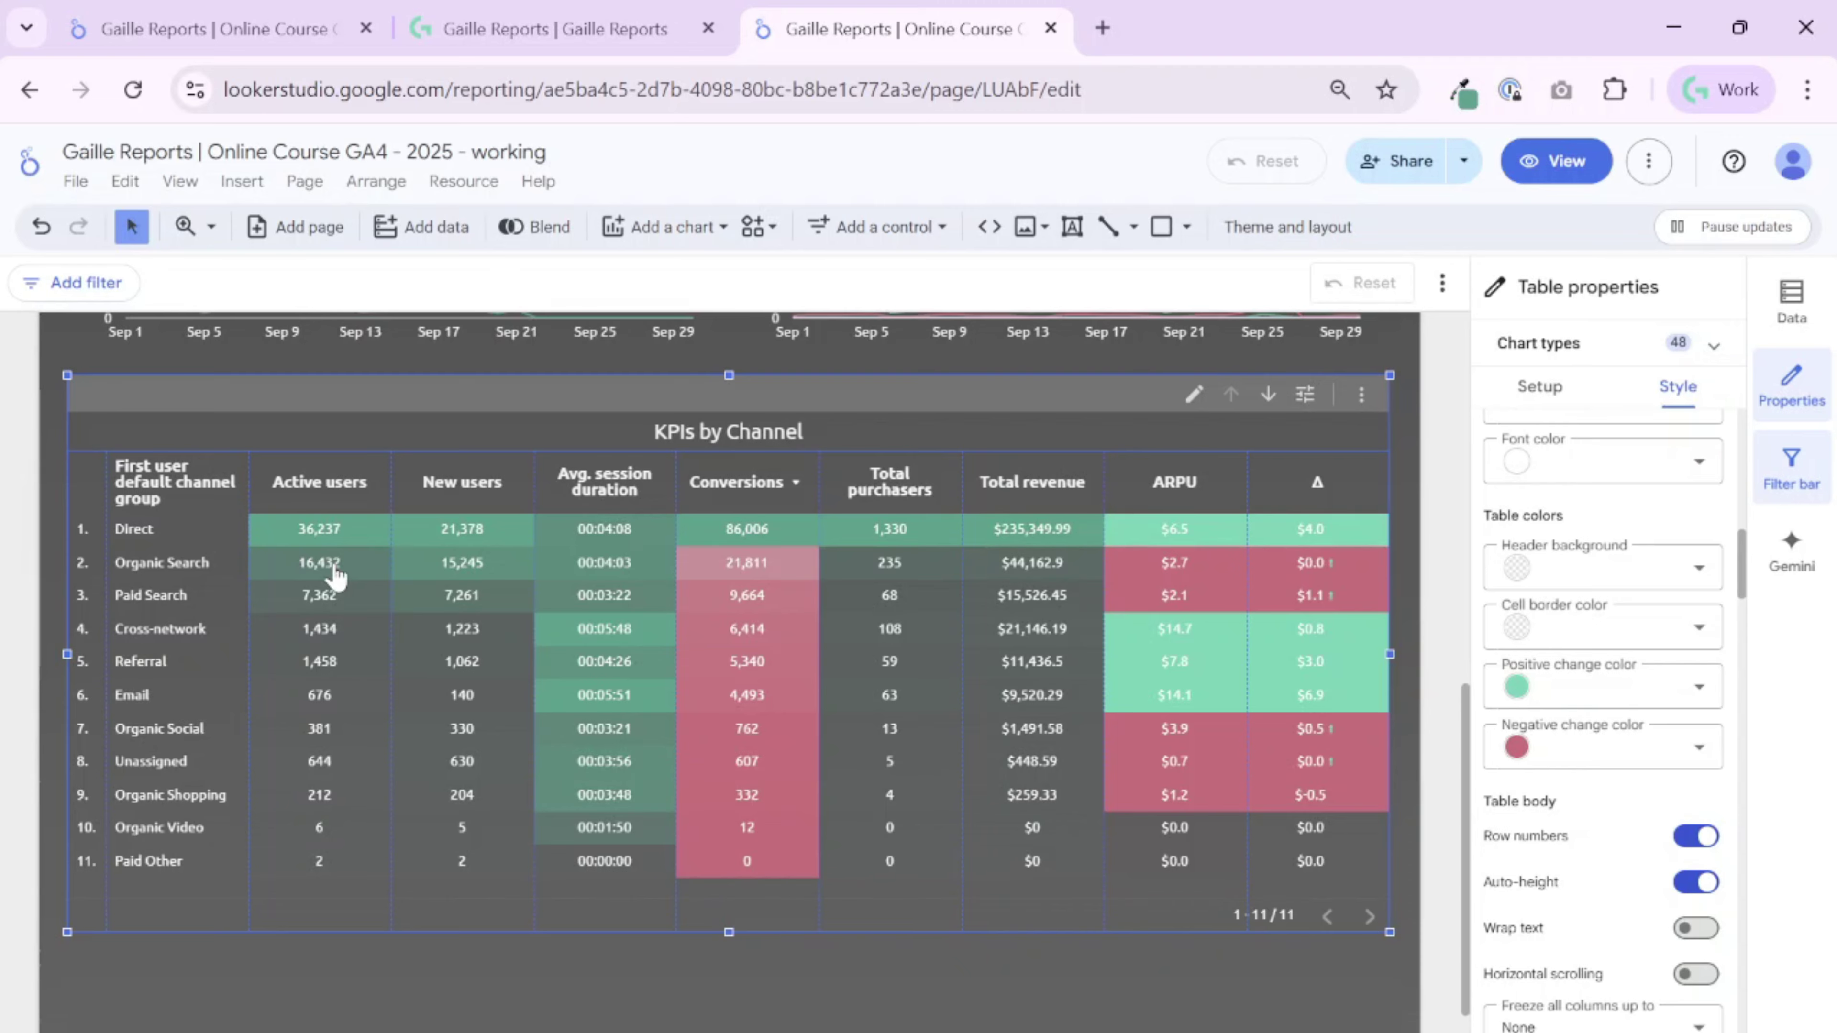
{"action": "scroll", "coordinate": [1660, 623], "scroll_direction": "down", "scroll_amount": 10}
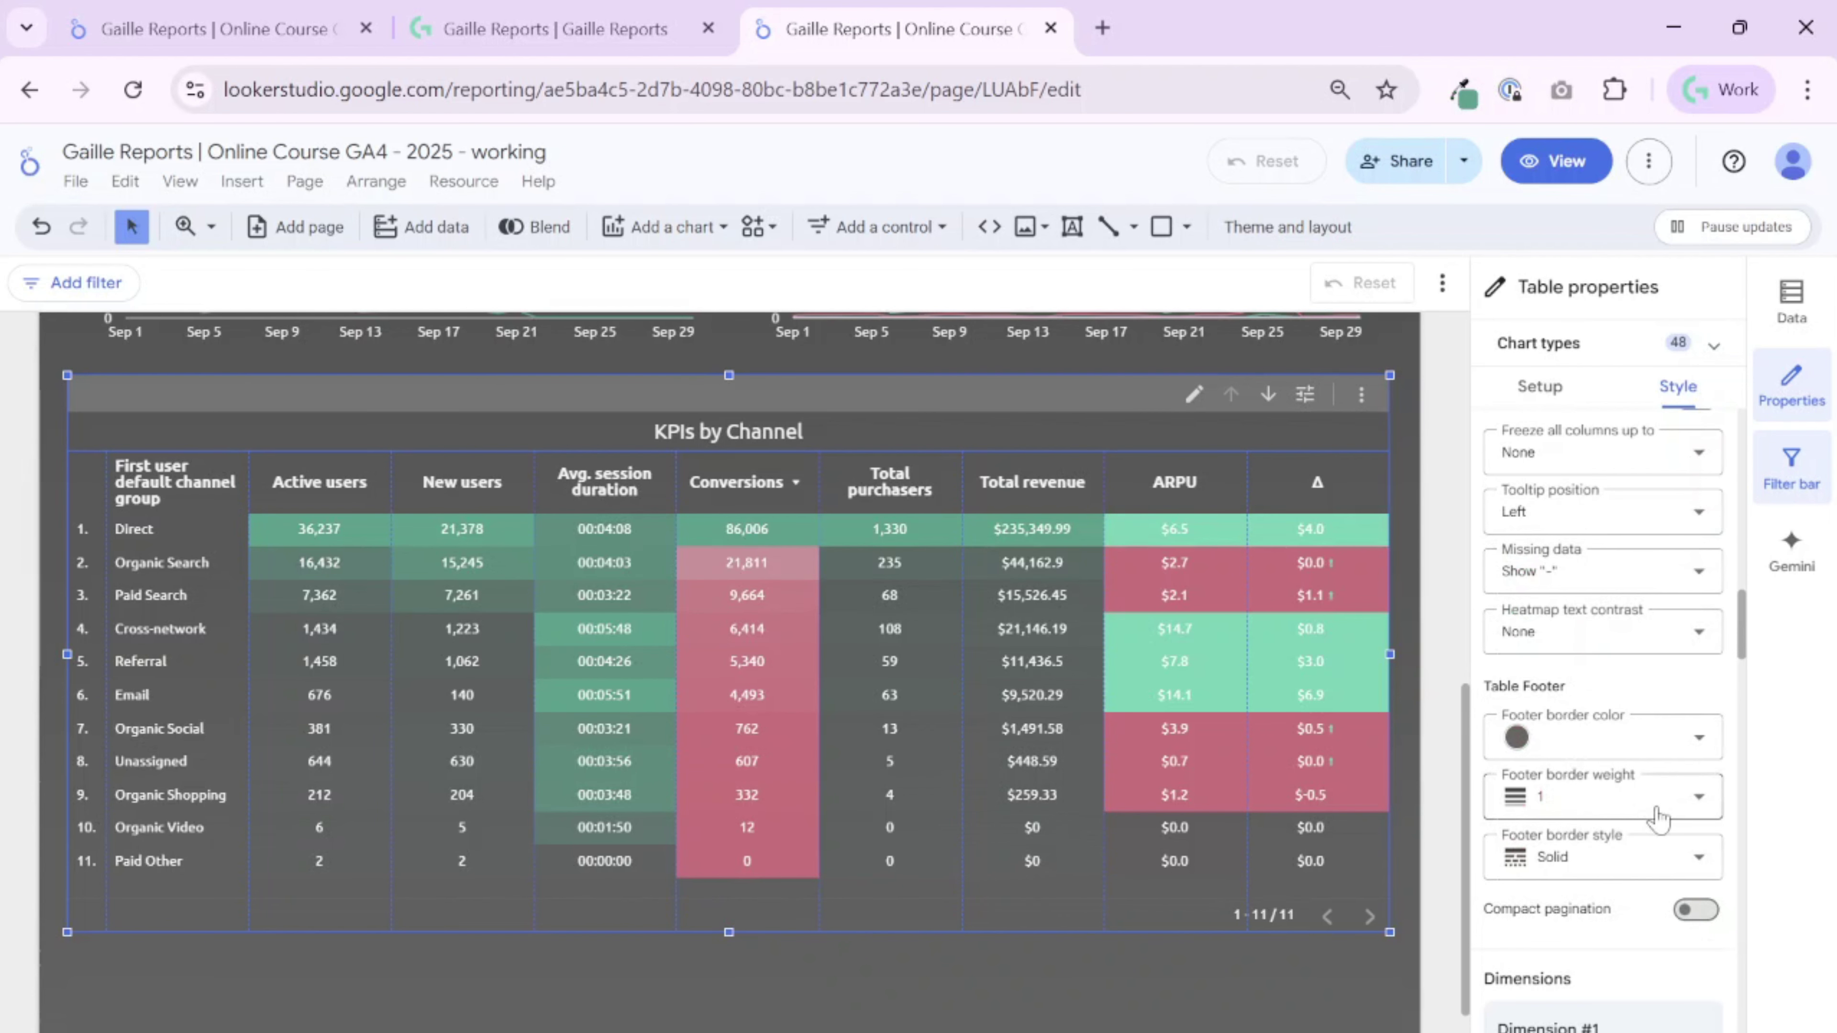
{"action": "scroll", "coordinate": [1660, 853], "scroll_direction": "down", "scroll_amount": 5}
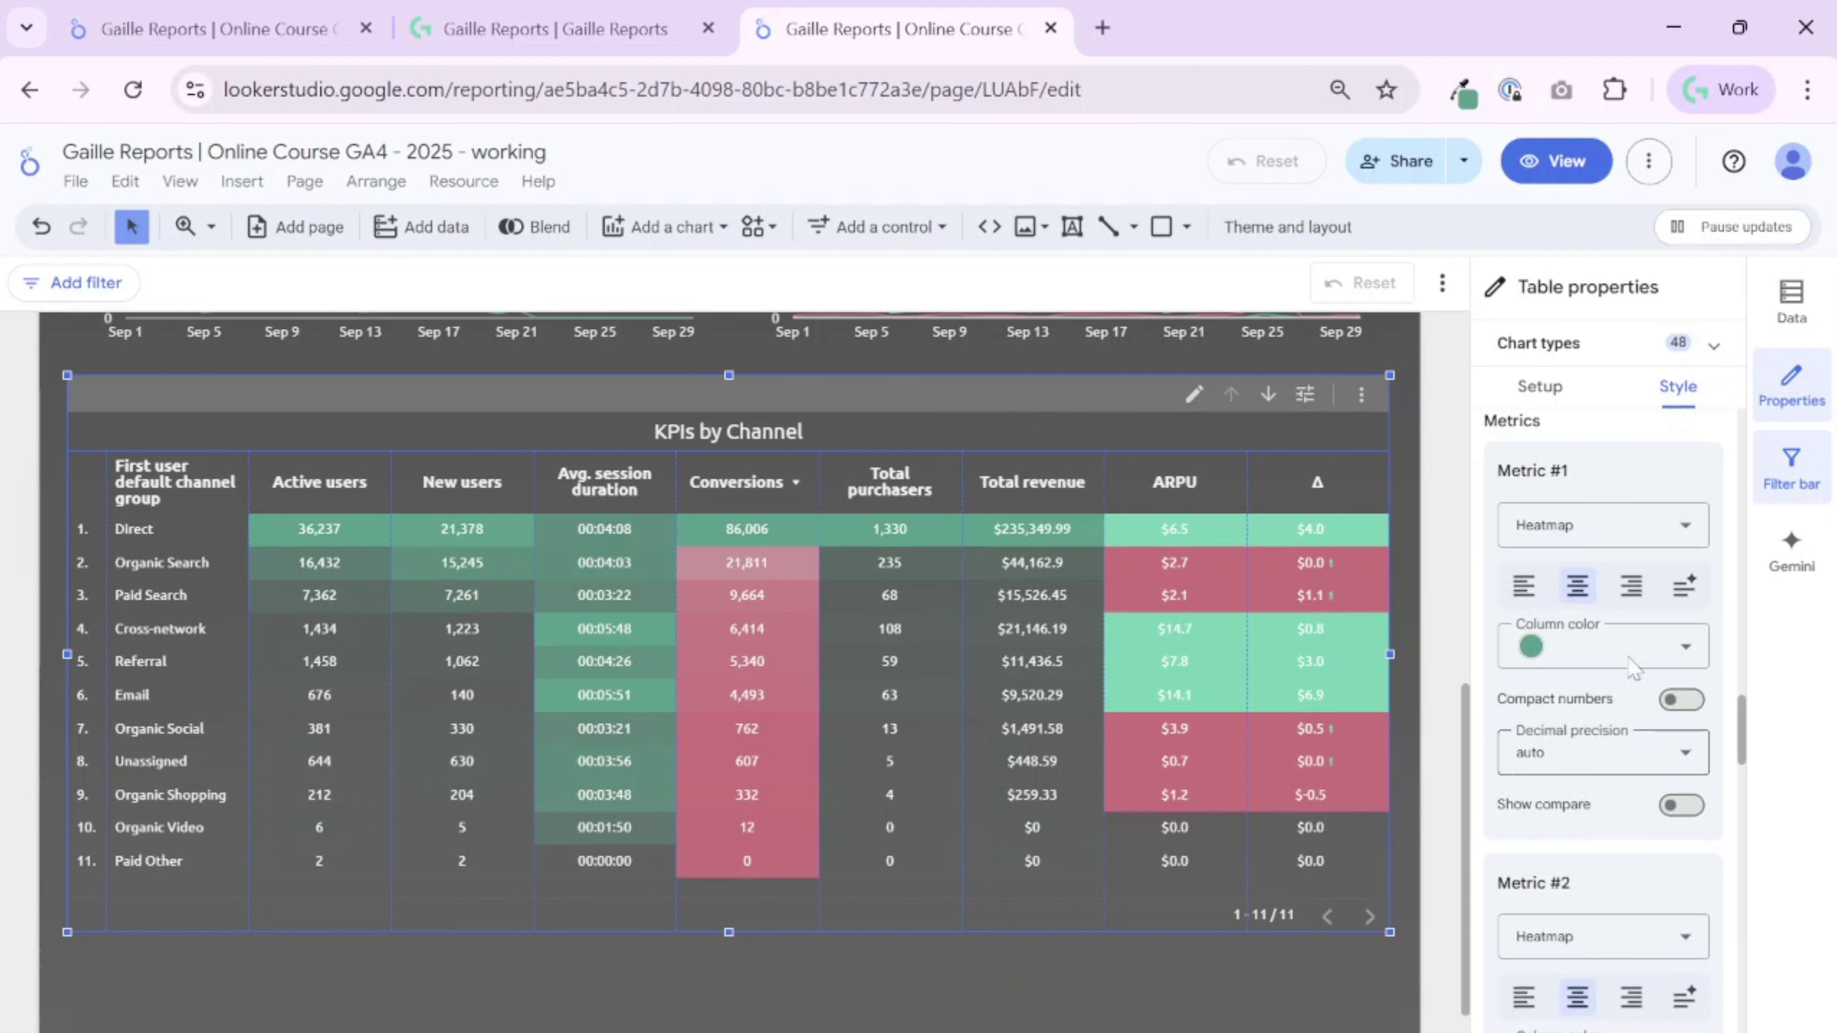
{"action": "left_click", "coordinate": [1602, 535]}
{"action": "left_click", "coordinate": [1591, 583]}
{"action": "scroll", "coordinate": [1596, 593], "scroll_direction": "down", "scroll_amount": 5}
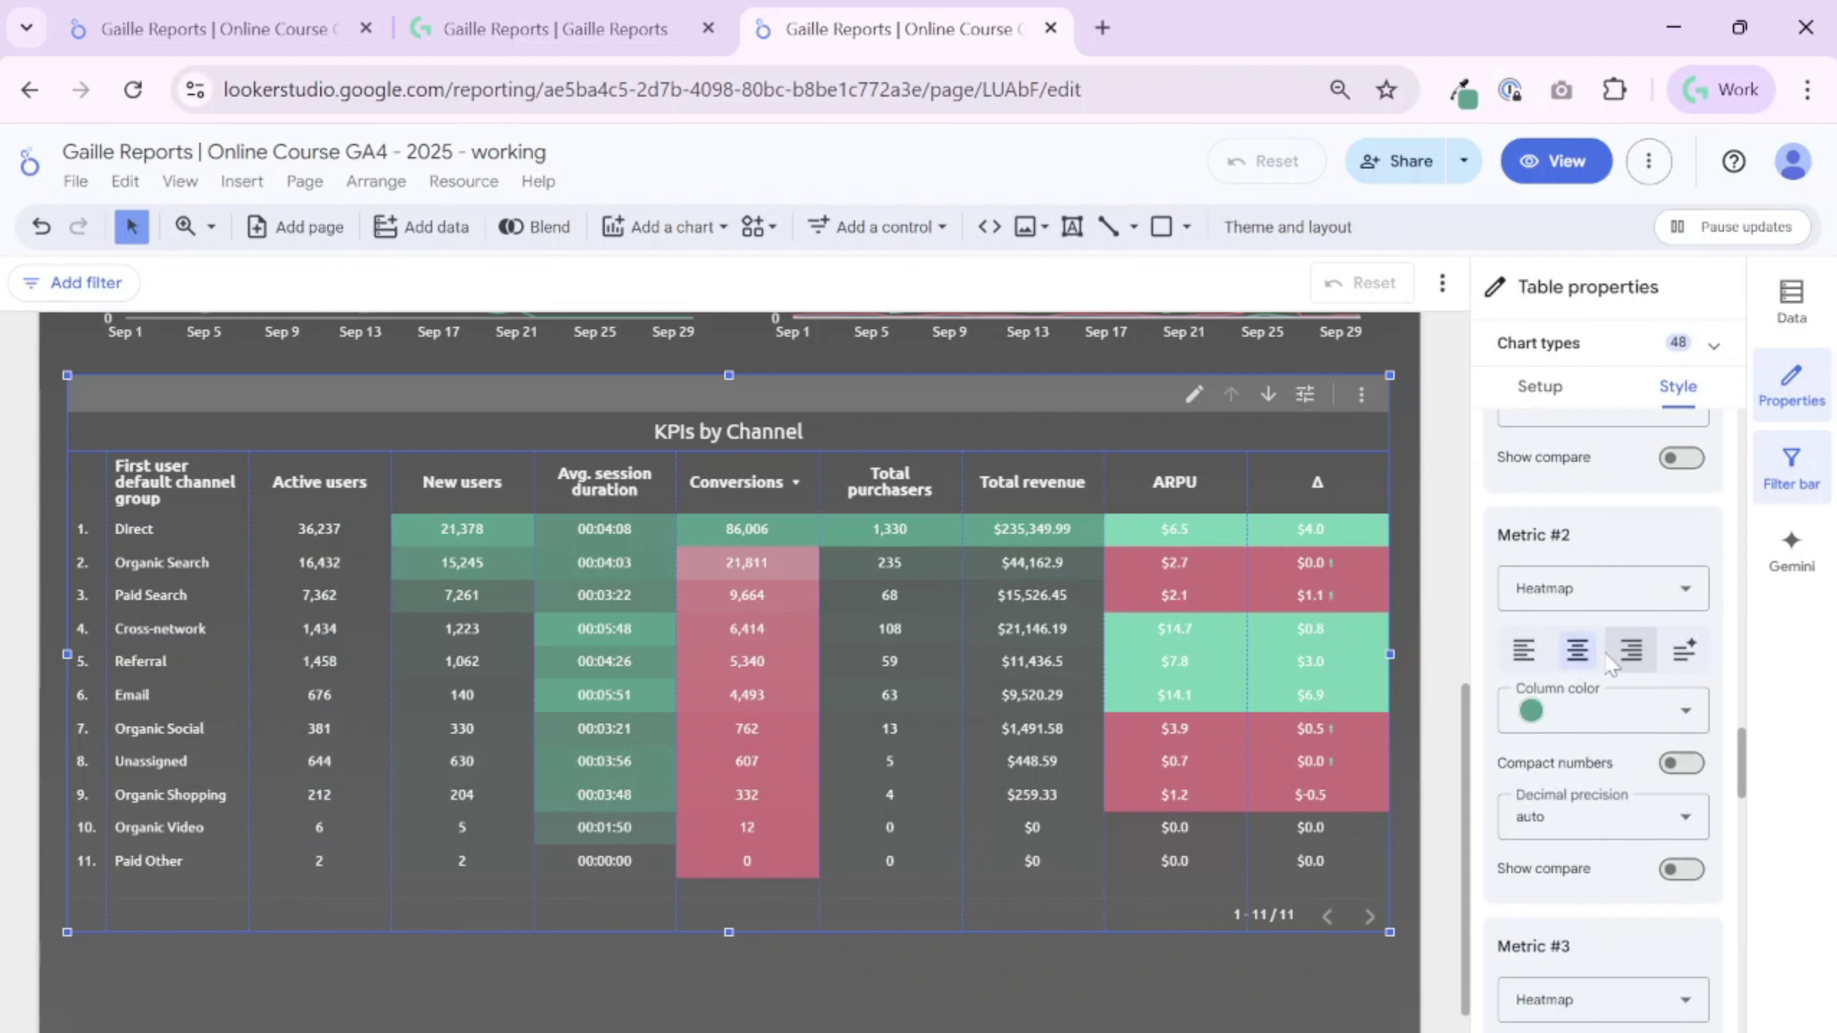
{"action": "left_click", "coordinate": [1596, 597]}
{"action": "left_click", "coordinate": [1590, 646]}
Step: Change the display of Metric #3 and Metric #4 in the table from Heatmap to Number
{"action": "scroll", "coordinate": [1587, 648], "scroll_direction": "down", "scroll_amount": 3}
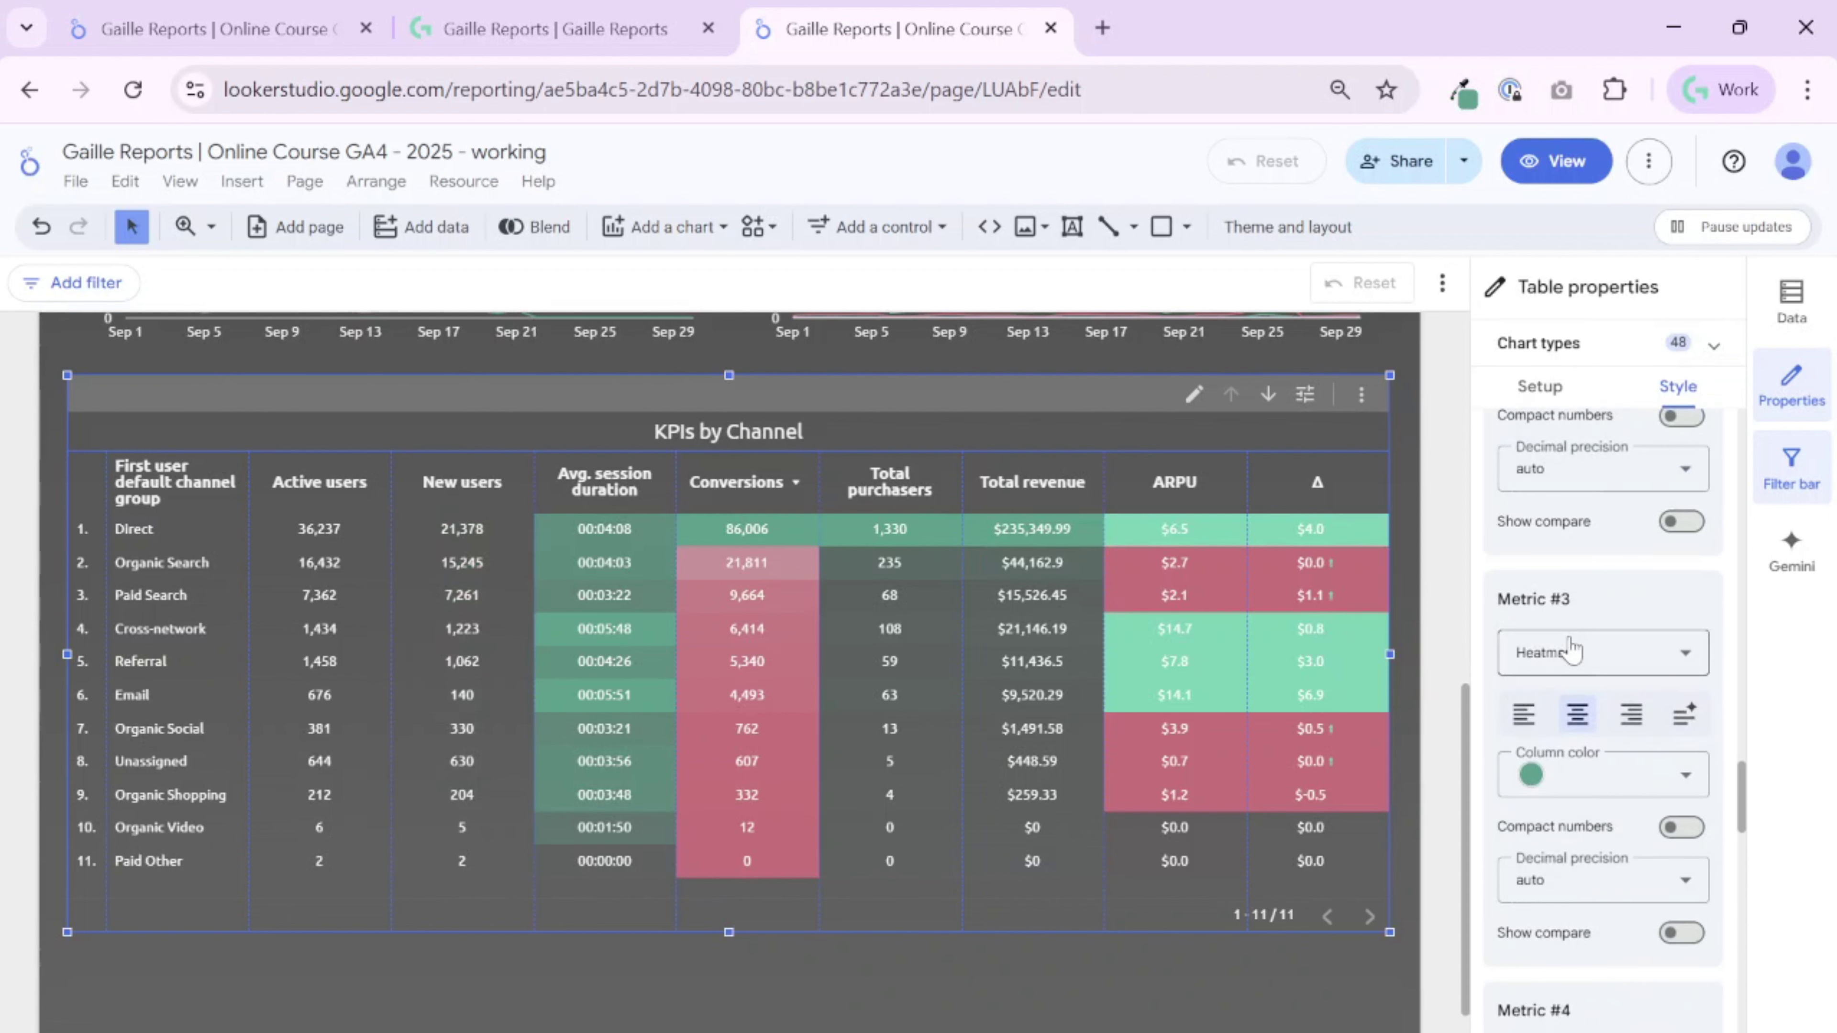
{"action": "left_click", "coordinate": [1573, 651]}
{"action": "left_click", "coordinate": [1563, 710]}
{"action": "scroll", "coordinate": [1647, 758], "scroll_direction": "down", "scroll_amount": 3}
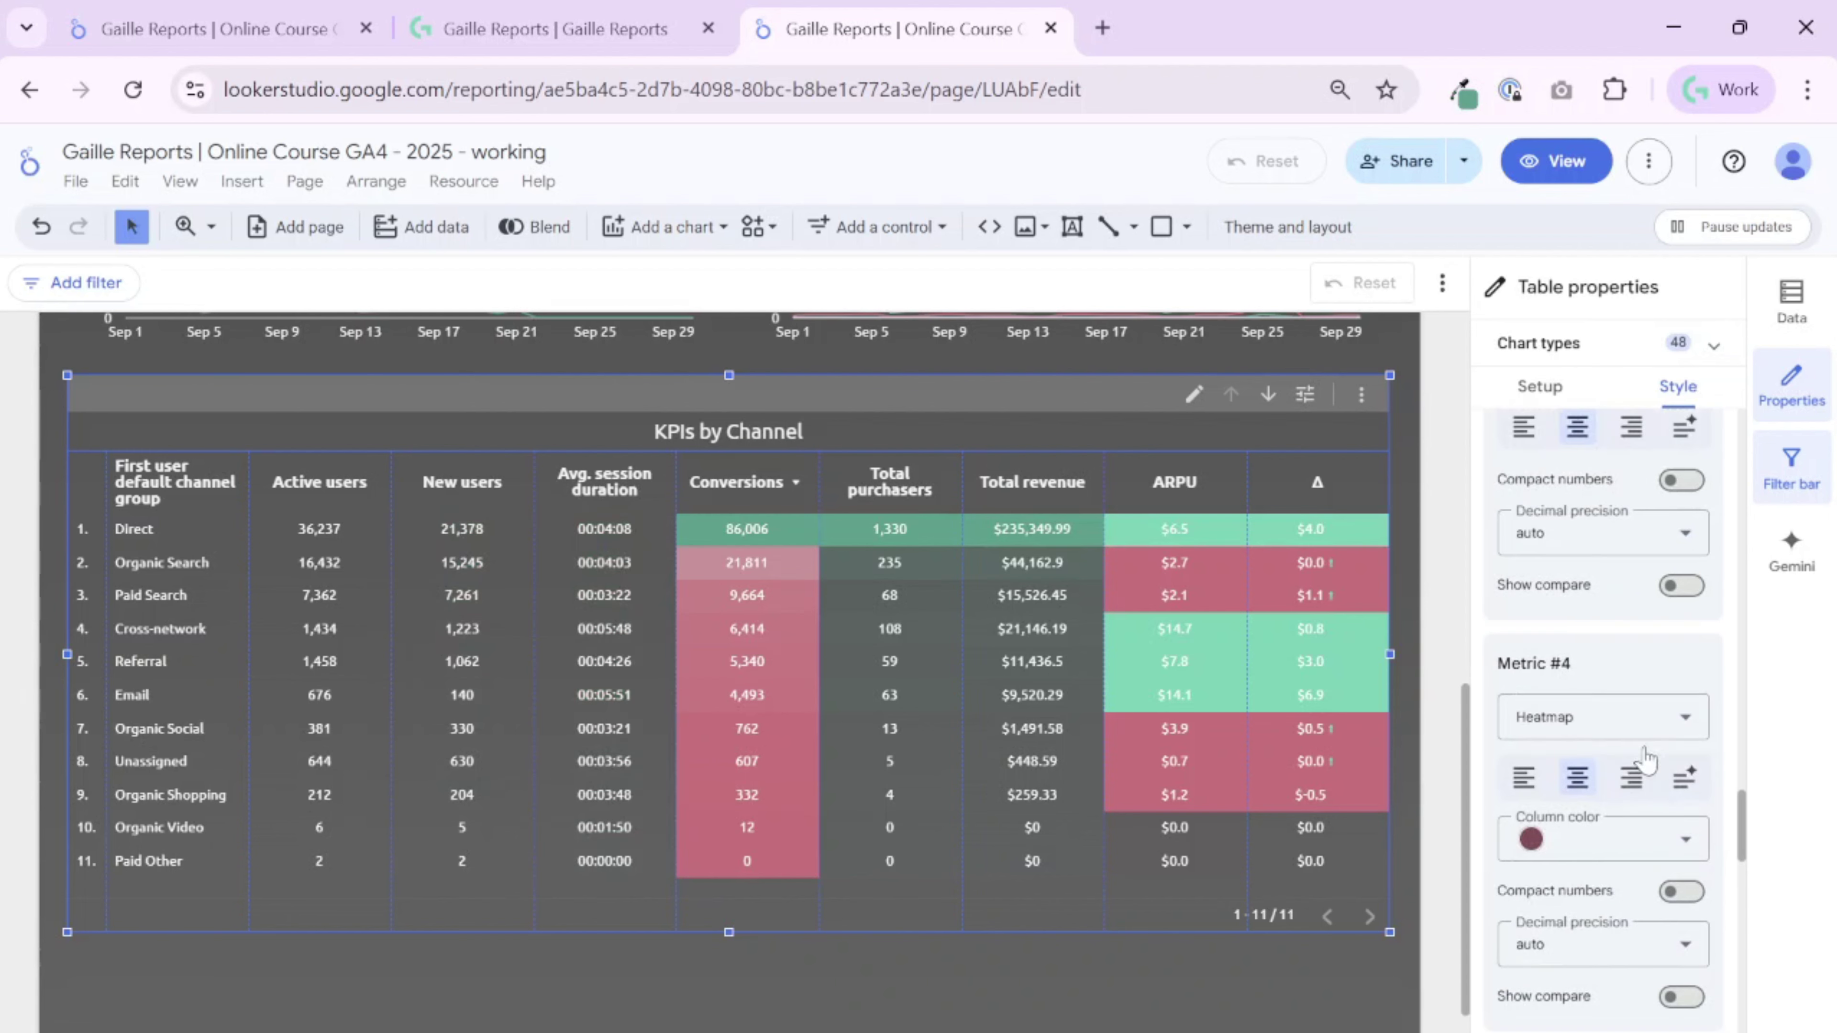
{"action": "left_click", "coordinate": [1620, 714]}
{"action": "left_click", "coordinate": [1590, 771]}
Step: Change the display of Metric #5 and Metric #6 in the table from Heatmap to Number
{"action": "scroll", "coordinate": [1627, 767], "scroll_direction": "down", "scroll_amount": 4}
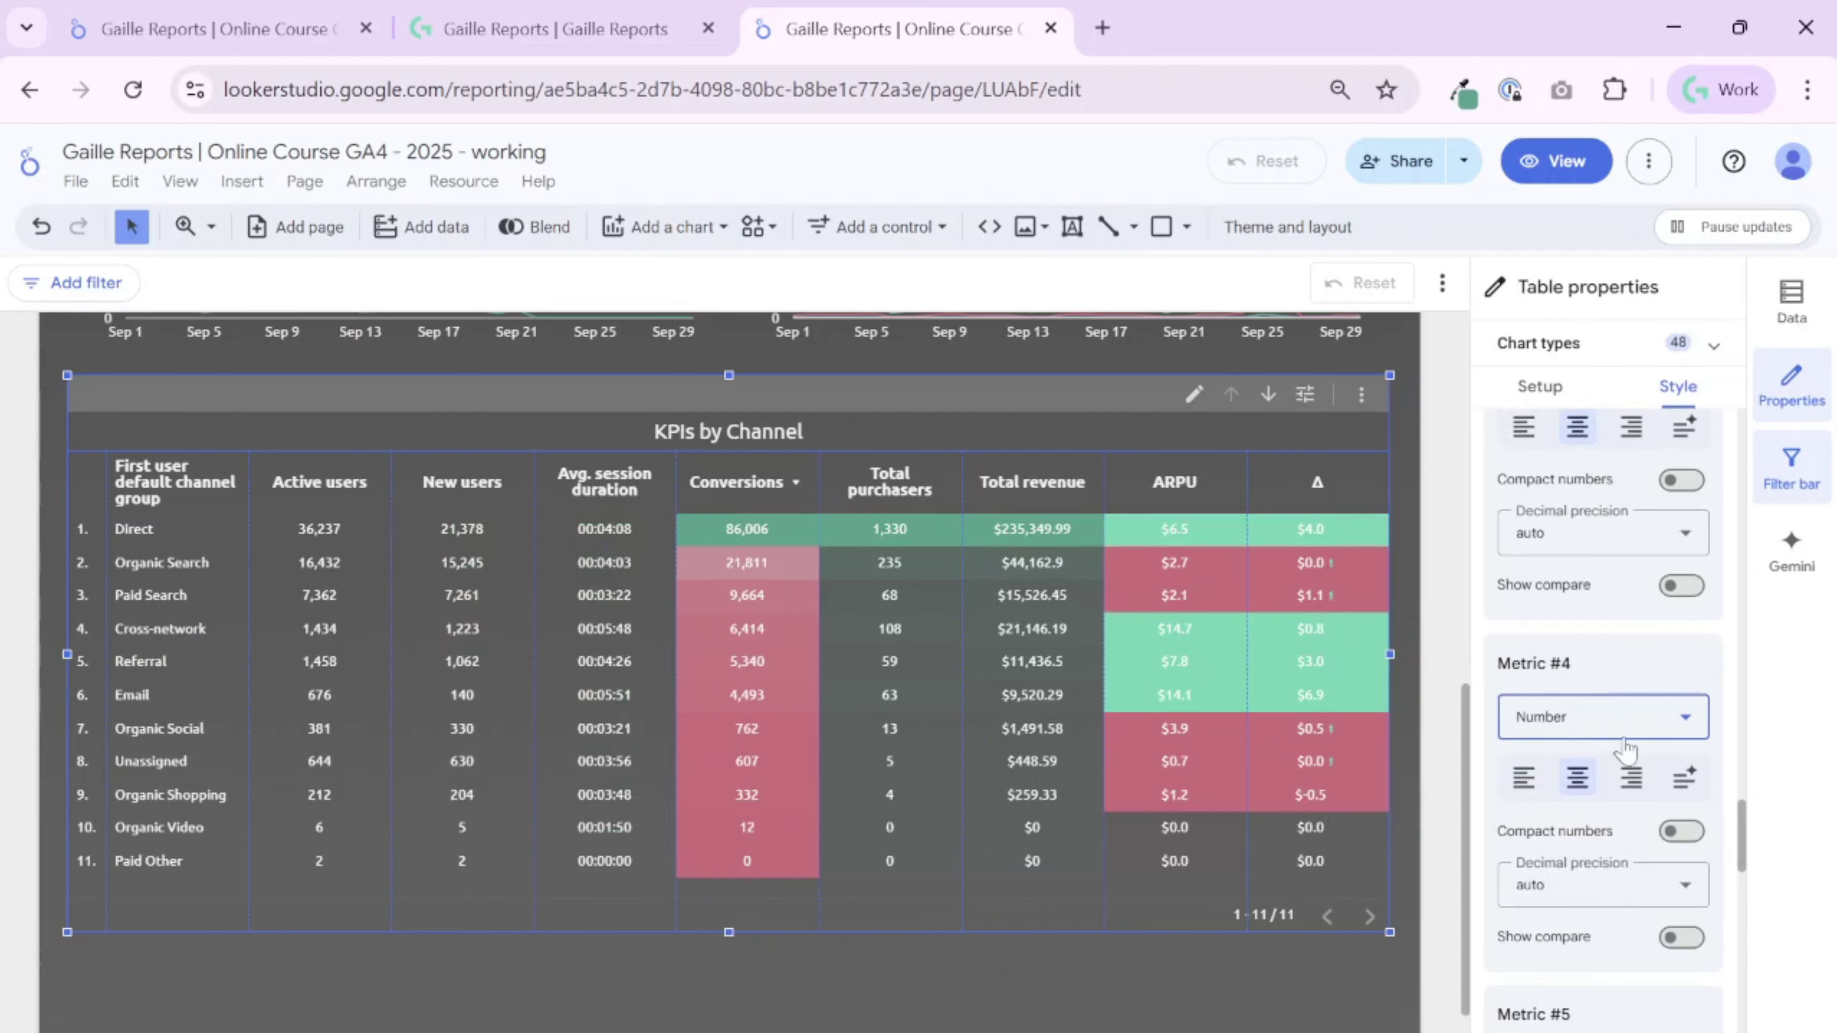
{"action": "left_click", "coordinate": [1602, 783]}
{"action": "left_click", "coordinate": [1577, 837]}
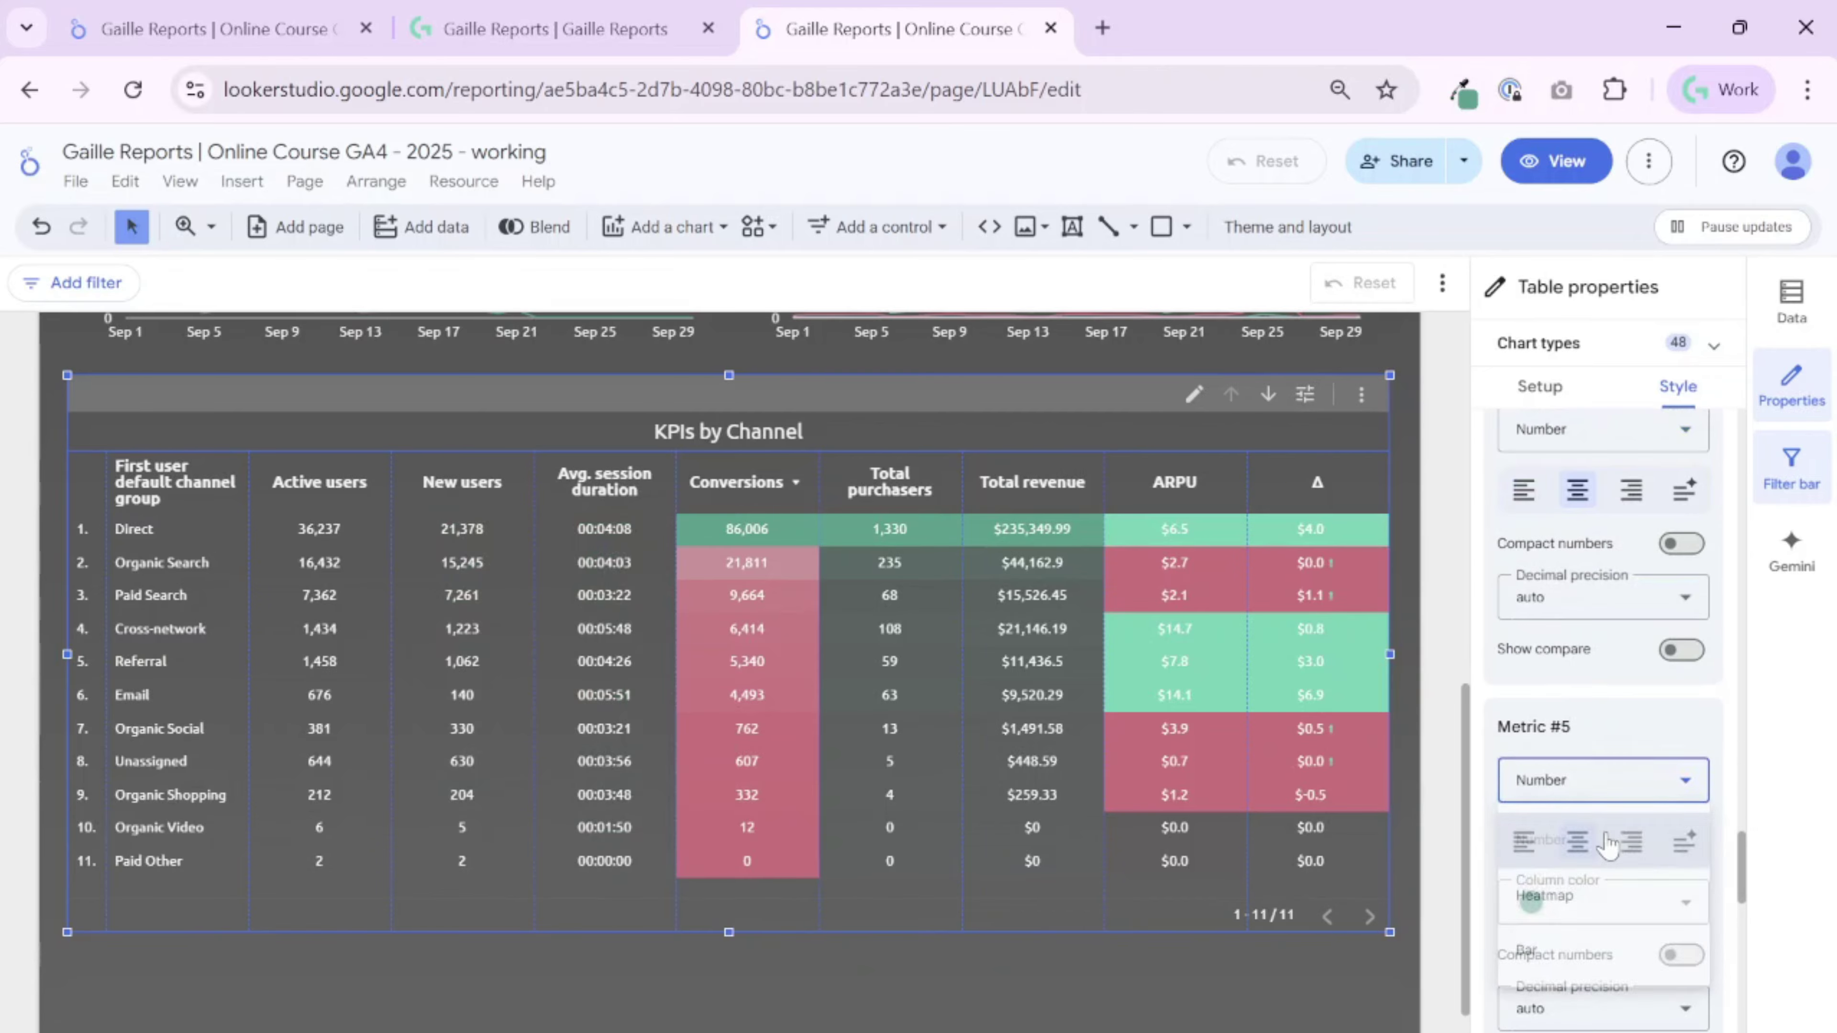
{"action": "scroll", "coordinate": [1619, 790], "scroll_direction": "down", "scroll_amount": 4}
{"action": "left_click", "coordinate": [1616, 844]}
{"action": "left_click", "coordinate": [1583, 904]}
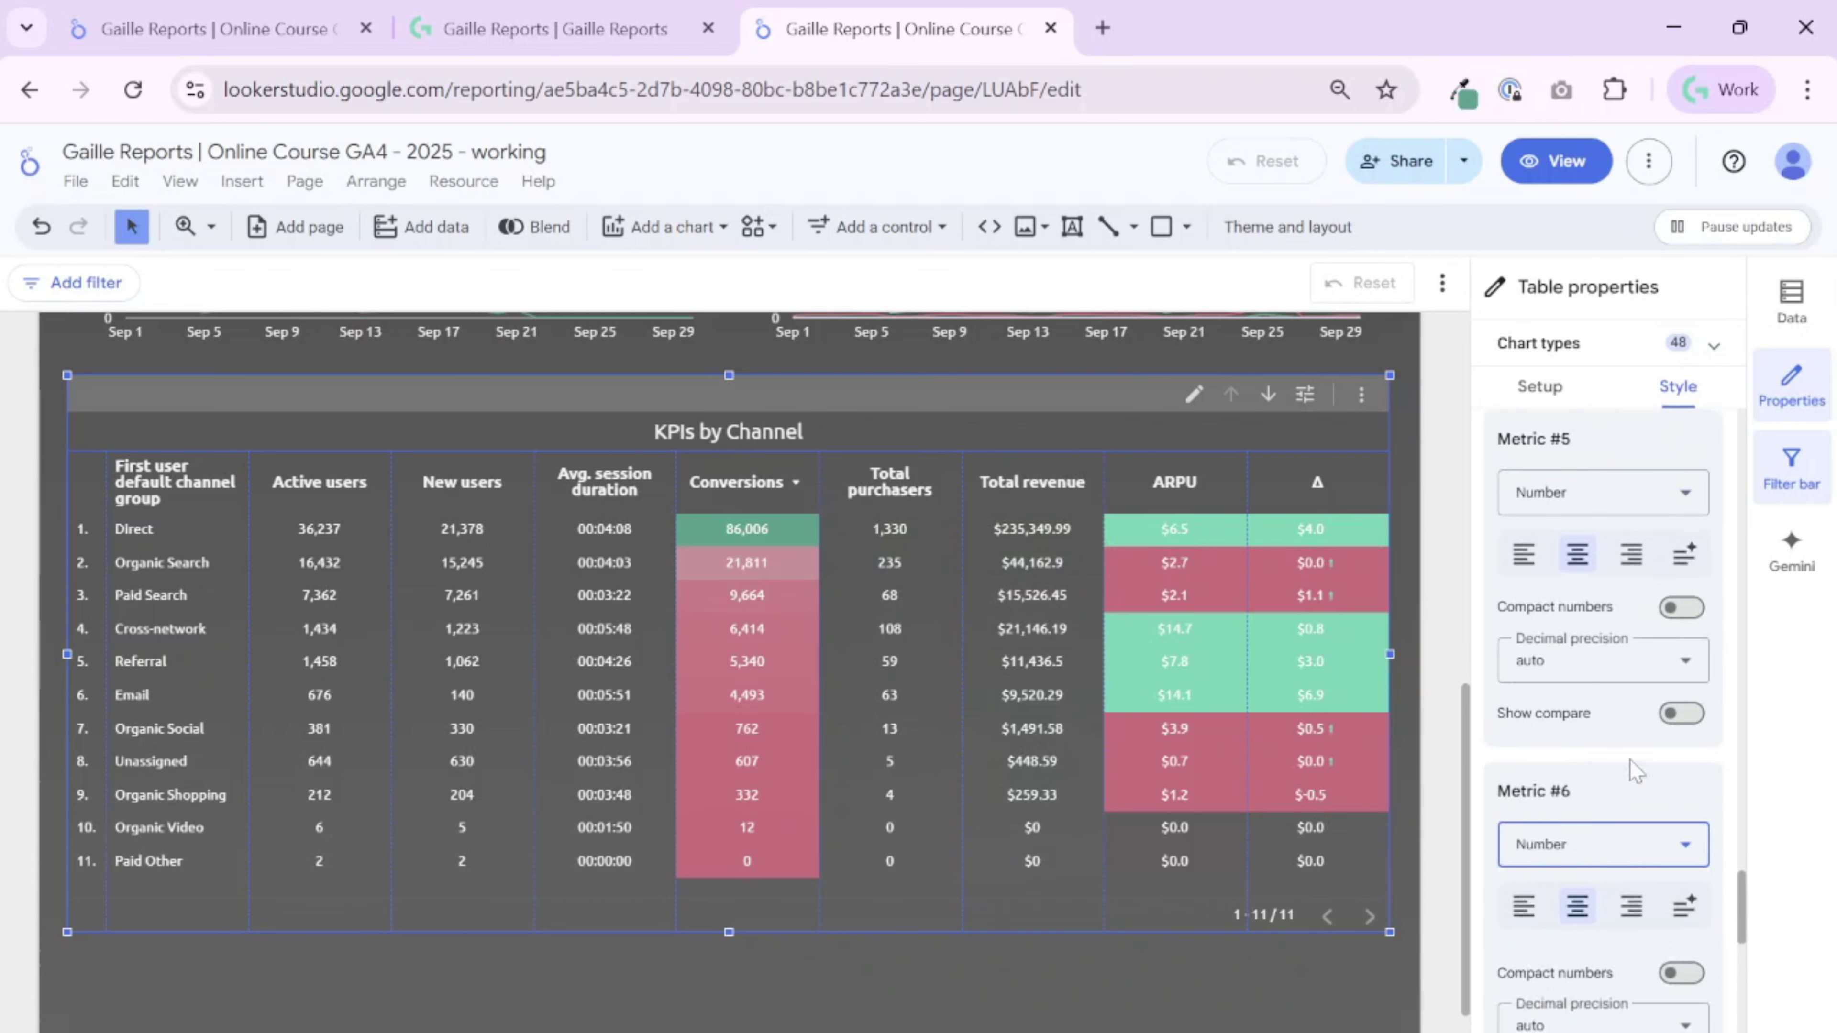
Step: Set the display type of Metric #7 in the table to Number
{"action": "scroll", "coordinate": [1628, 760], "scroll_direction": "down", "scroll_amount": 5}
{"action": "left_click", "coordinate": [1623, 767]}
{"action": "left_click", "coordinate": [1624, 823]}
{"action": "scroll", "coordinate": [1623, 823], "scroll_direction": "down", "scroll_amount": 4}
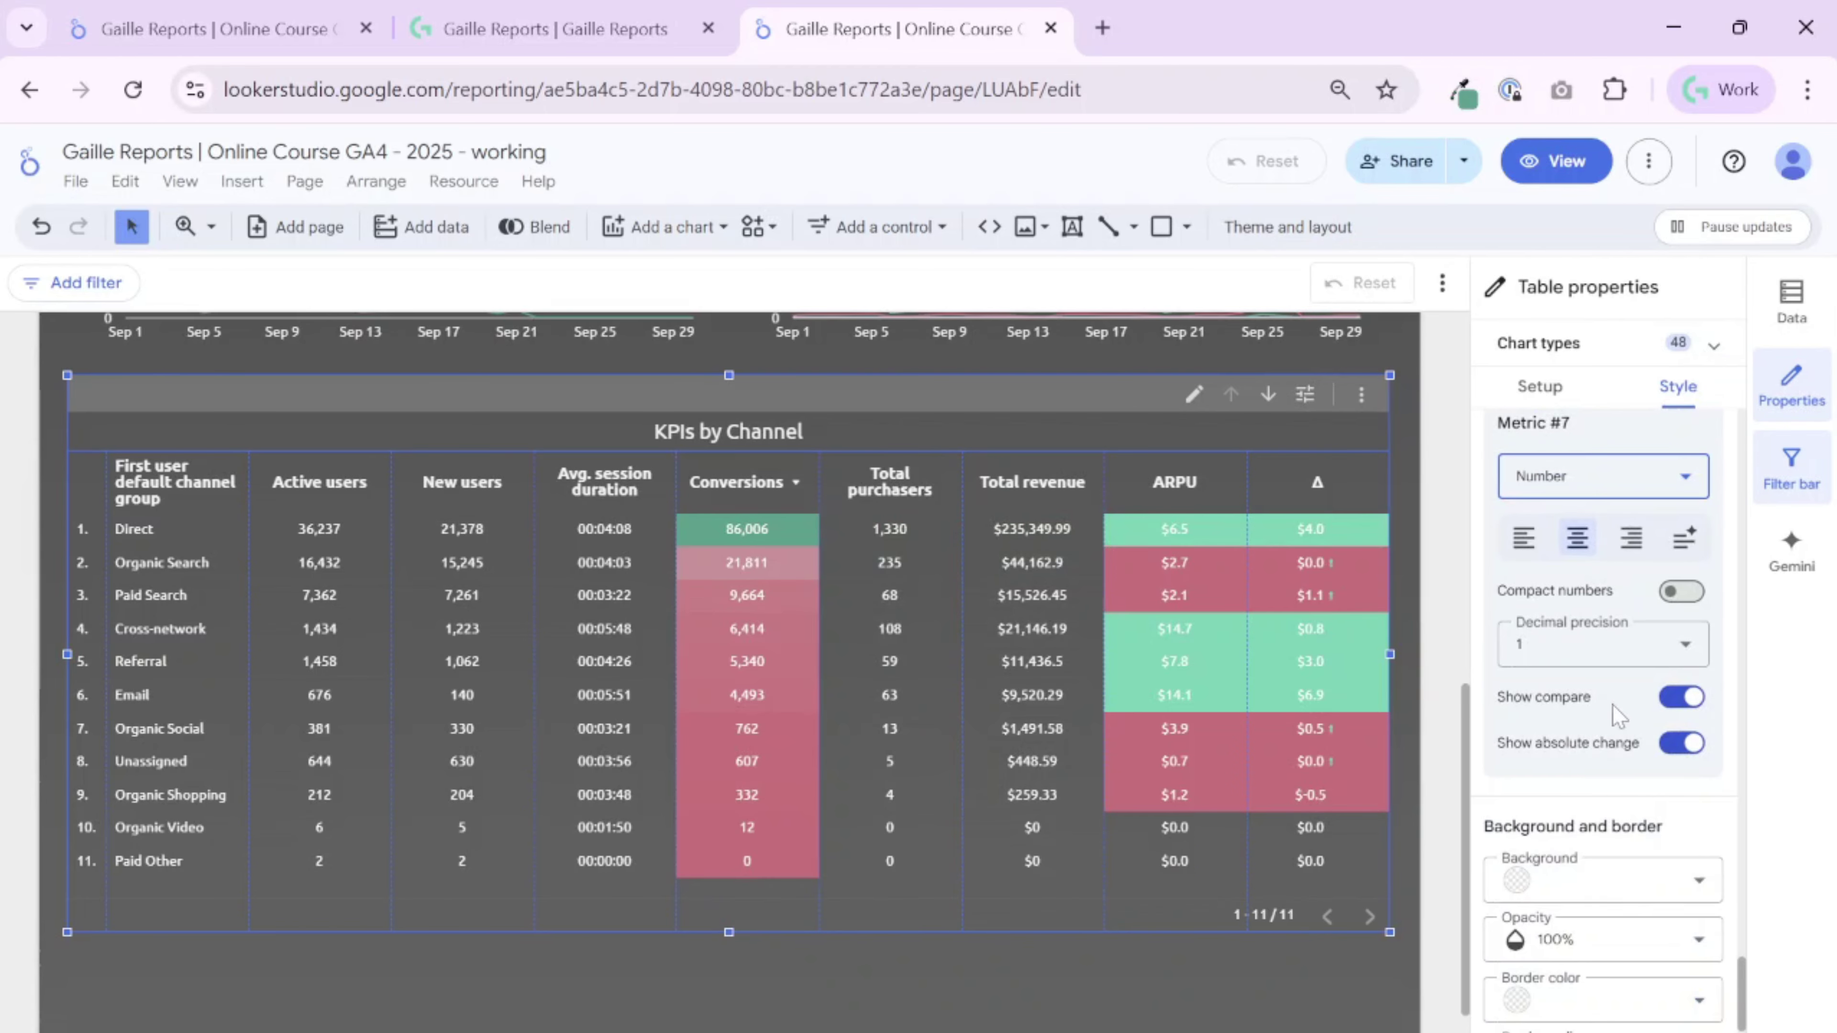
Step: Set the even row color of the KPIs by Channel table to dark gray so alternate rows are subtly banded
{"action": "scroll", "coordinate": [1616, 712], "scroll_direction": "up", "scroll_amount": 10}
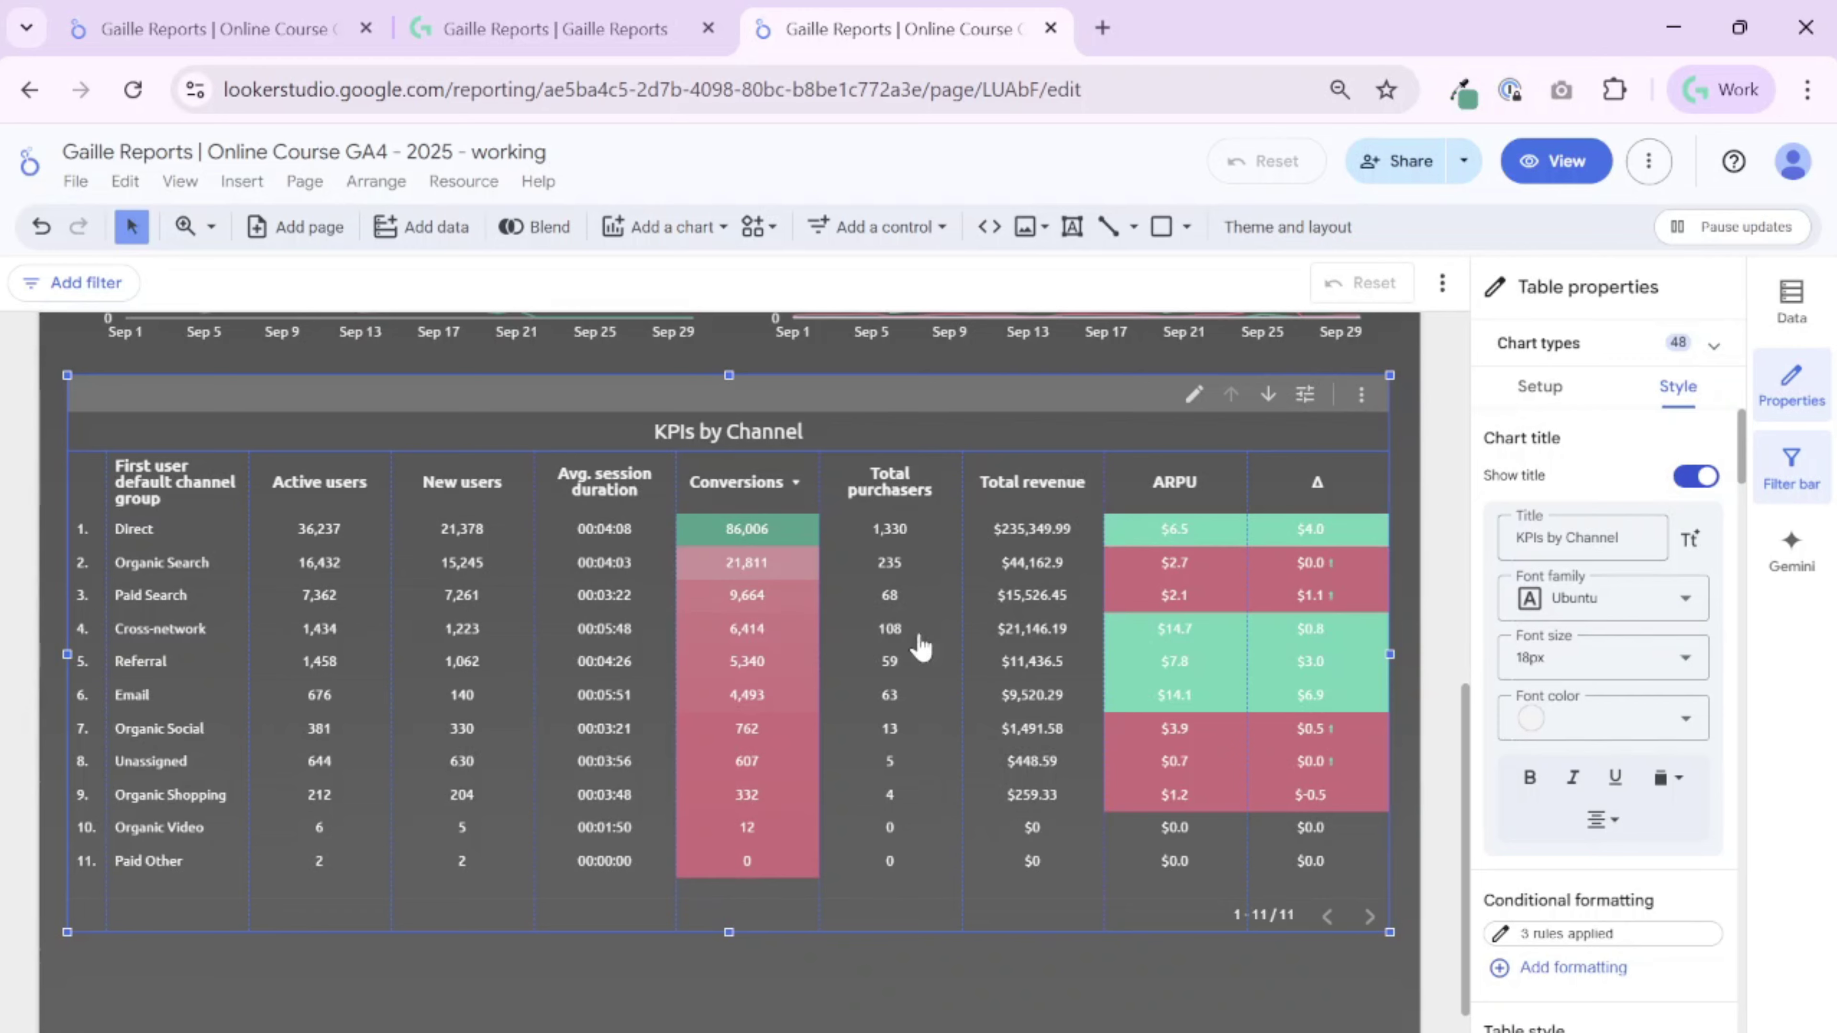
{"action": "scroll", "coordinate": [1642, 694], "scroll_direction": "down", "scroll_amount": 5}
{"action": "scroll", "coordinate": [1656, 861], "scroll_direction": "down", "scroll_amount": 4}
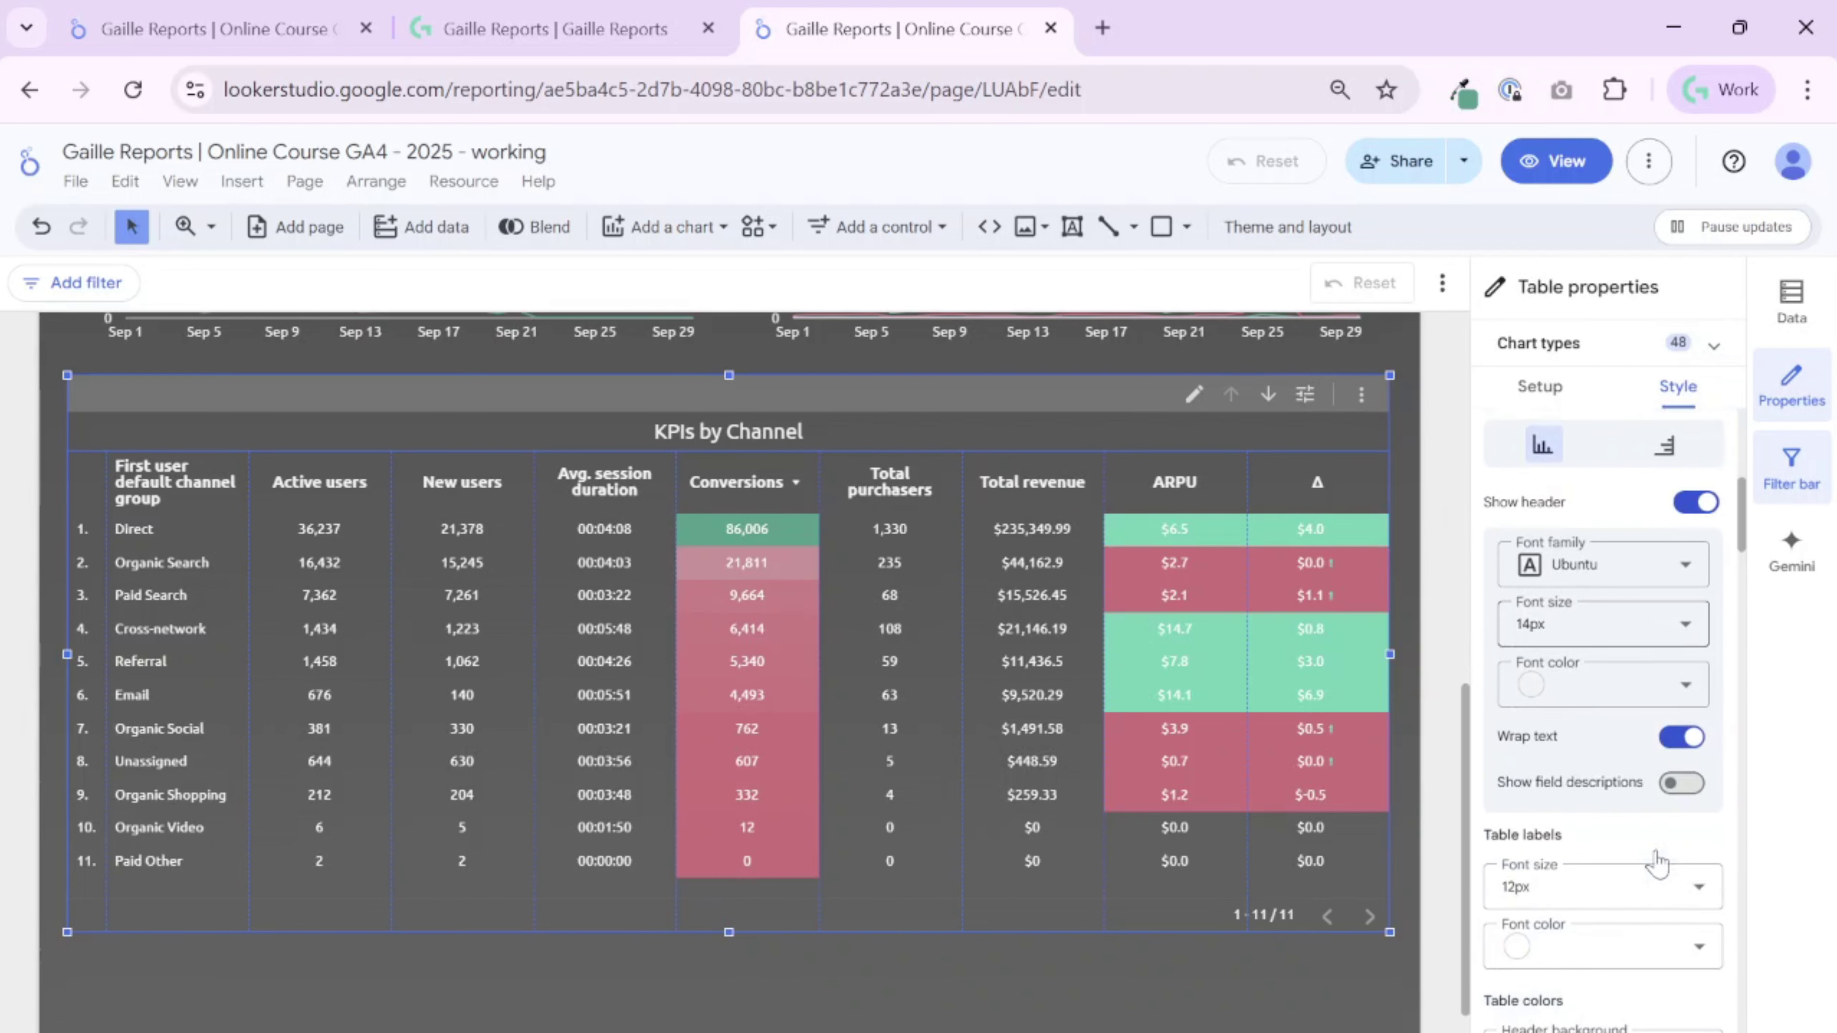
{"action": "scroll", "coordinate": [1656, 861], "scroll_direction": "down", "scroll_amount": 4}
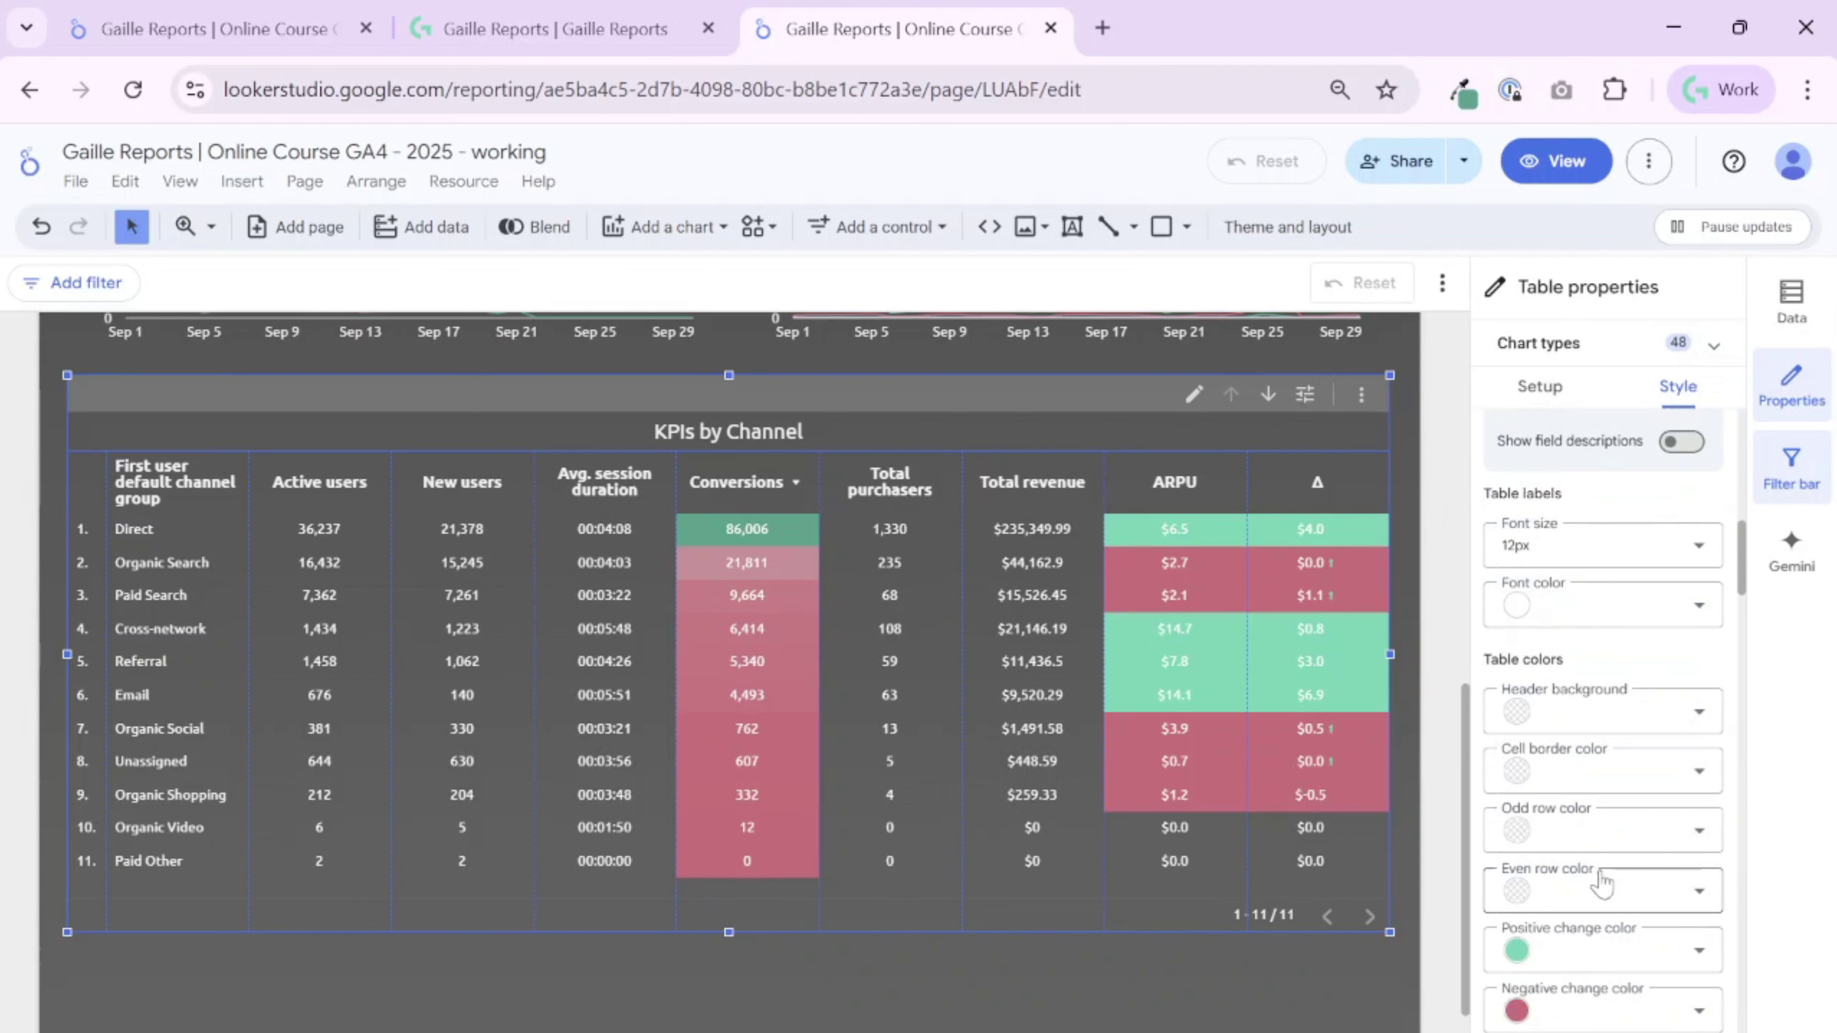
{"action": "left_click", "coordinate": [1573, 895]}
{"action": "left_click", "coordinate": [1291, 733]}
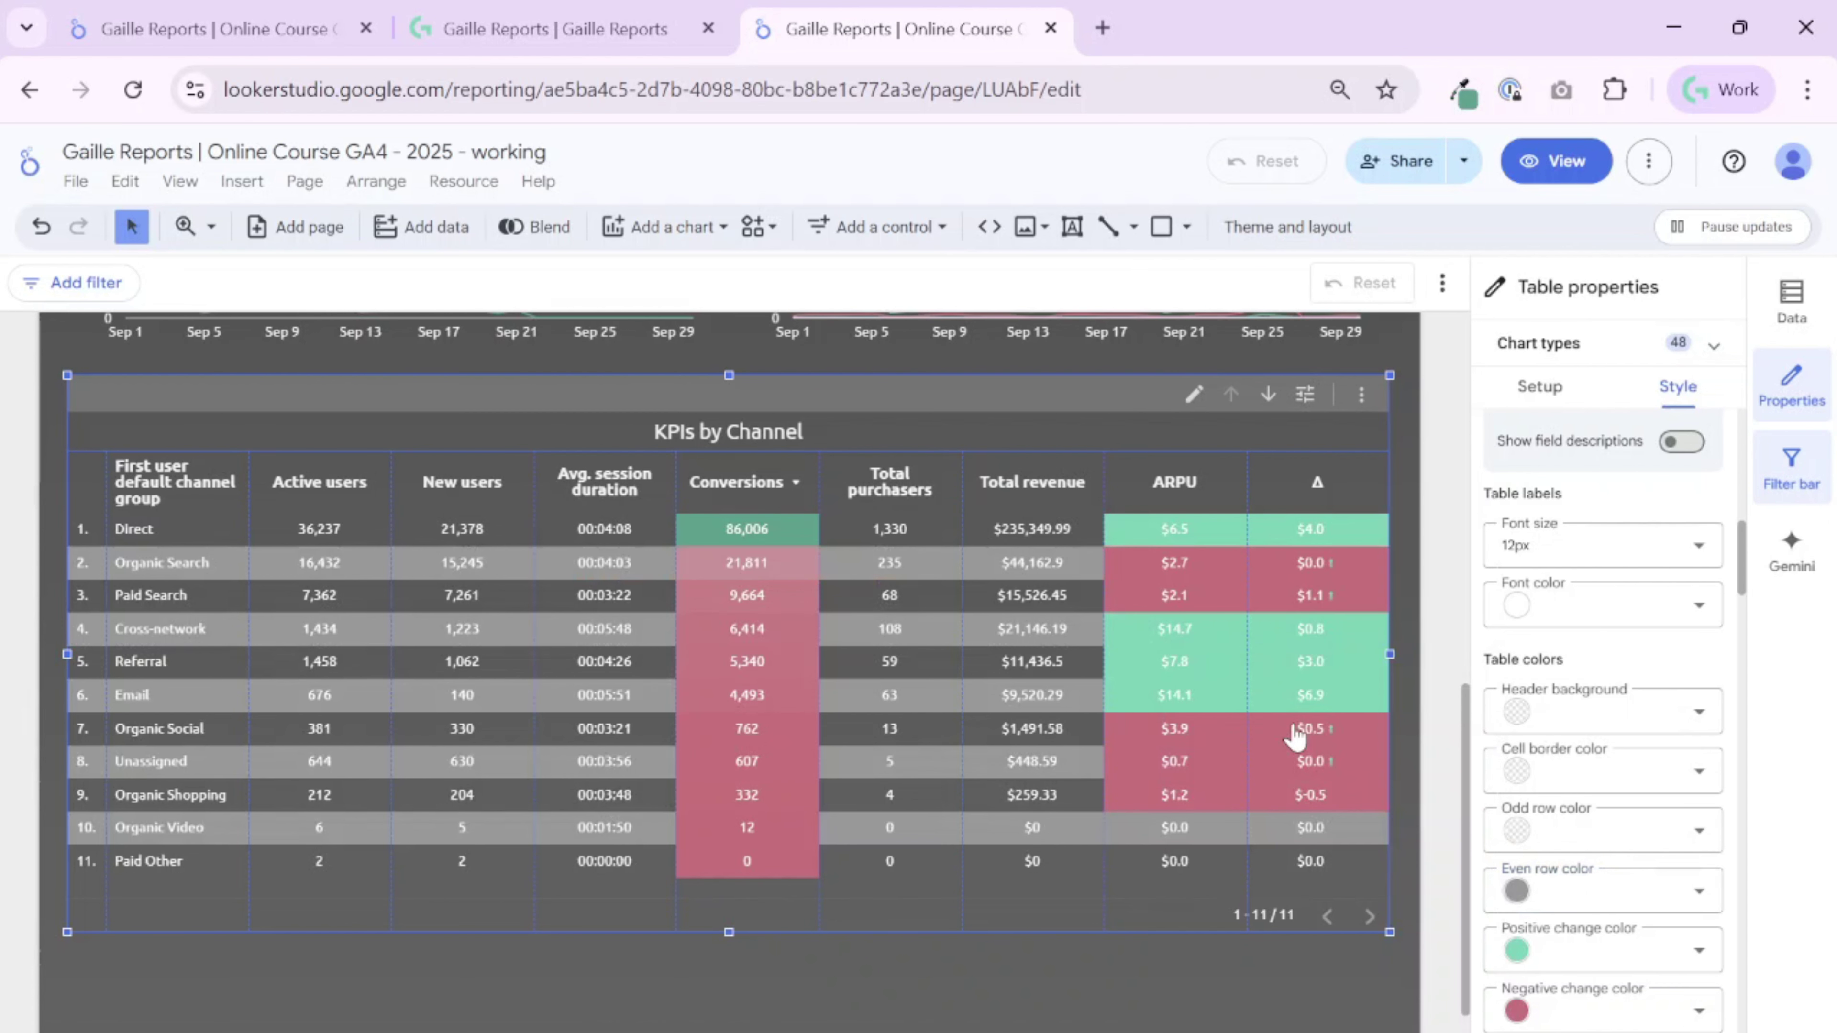
{"action": "left_click", "coordinate": [1591, 905]}
{"action": "left_click", "coordinate": [1267, 741]}
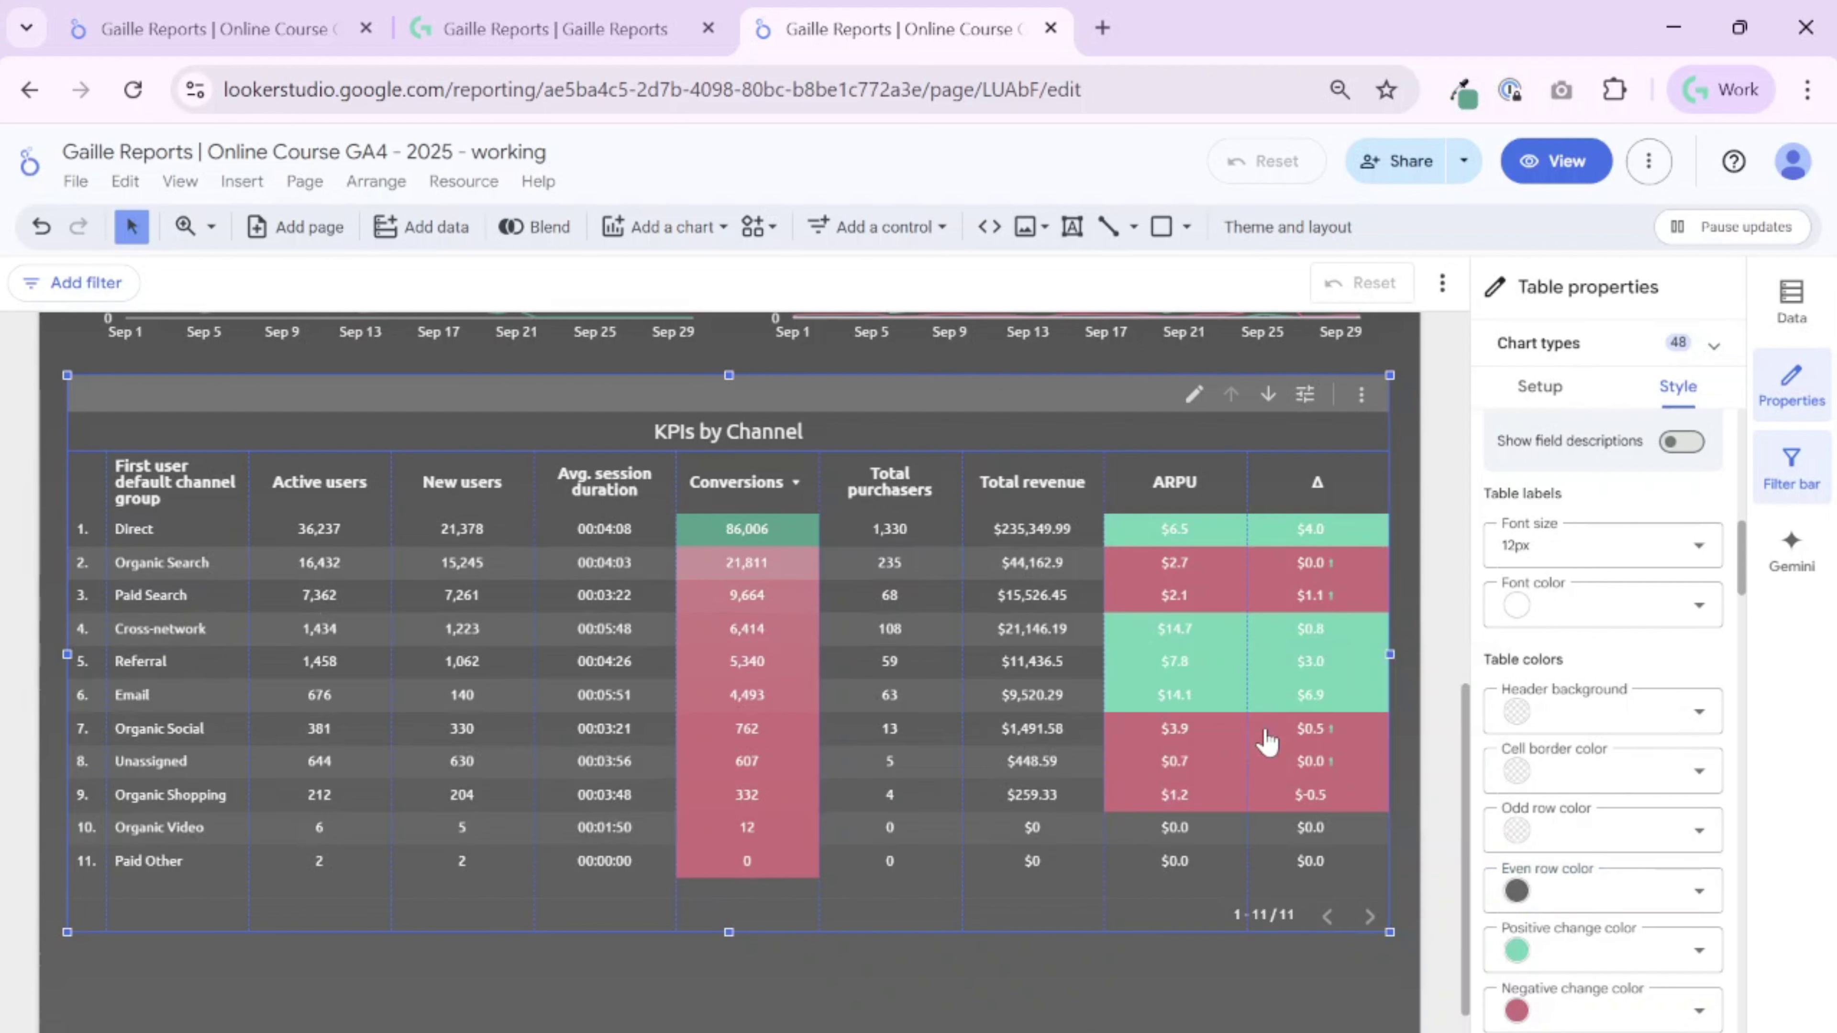
{"action": "left_click", "coordinate": [1410, 543]}
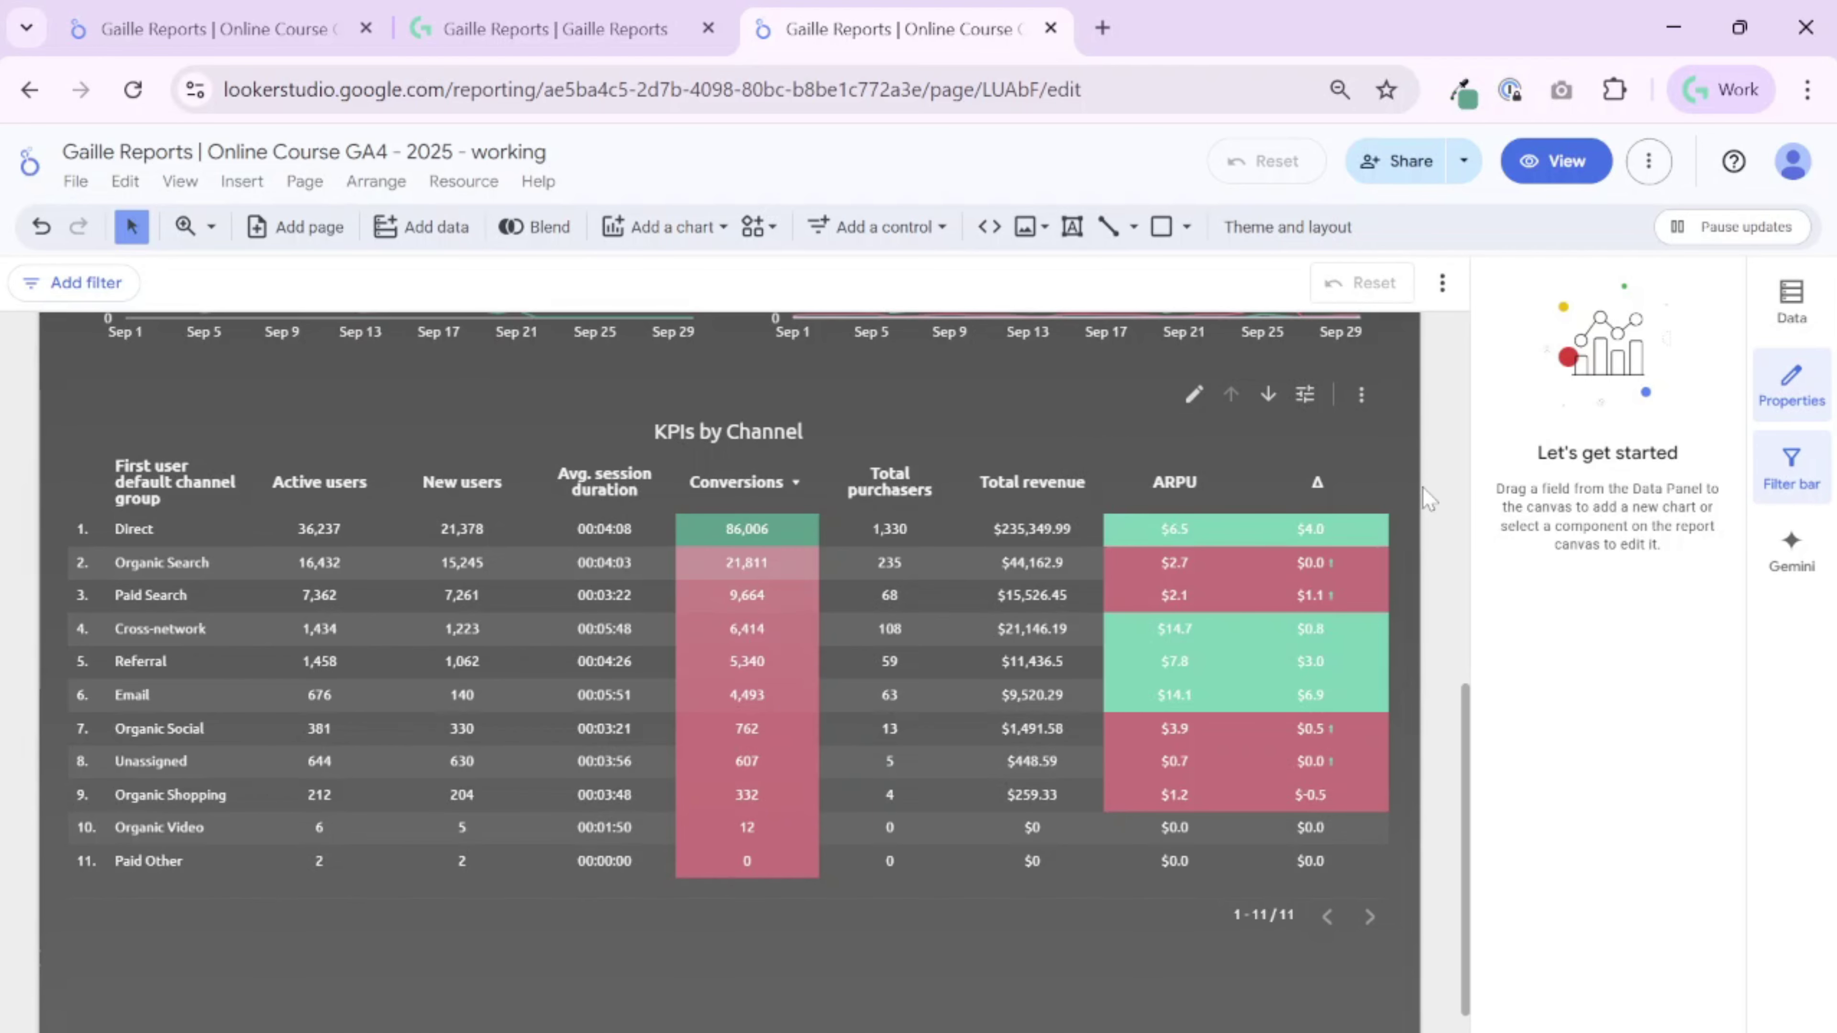
Step: Switch to the finished GA4 course report and examine the bottom of its KPIs Overview page for comparison
{"action": "scroll", "coordinate": [1423, 487], "scroll_direction": "down", "scroll_amount": 2}
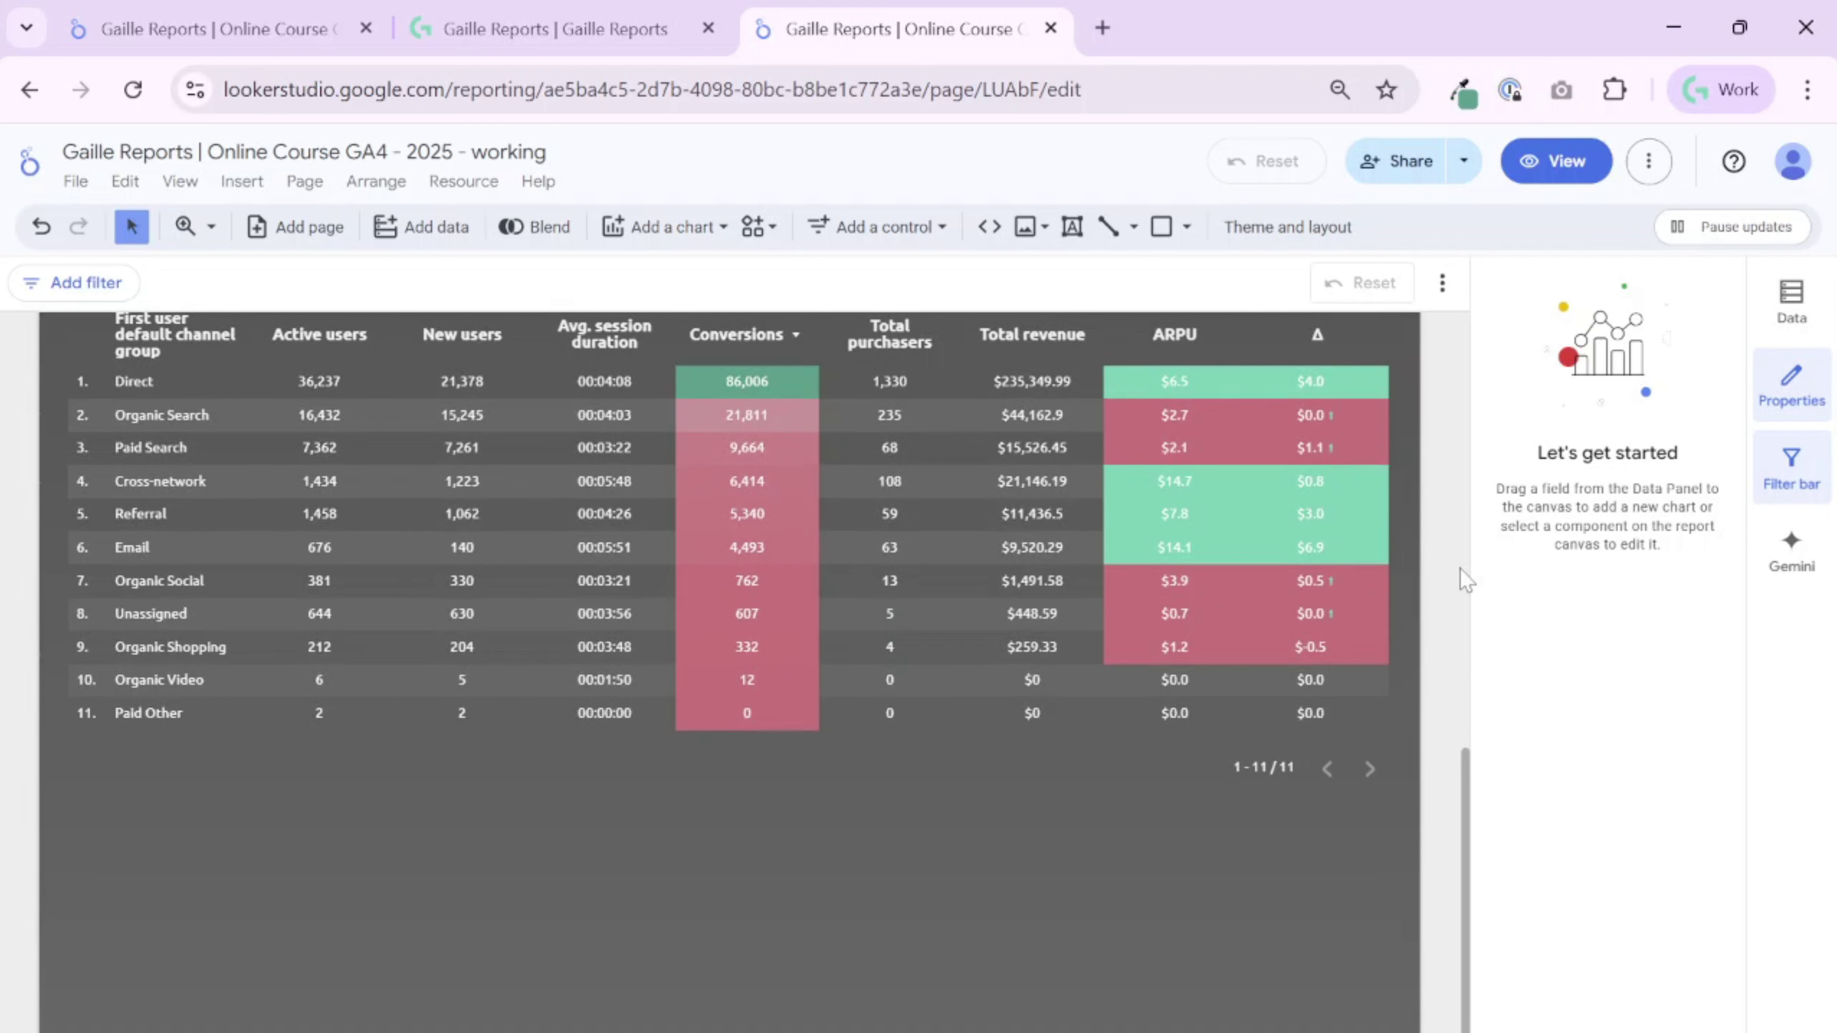
{"action": "scroll", "coordinate": [1462, 579], "scroll_direction": "up", "scroll_amount": 6}
{"action": "scroll", "coordinate": [1462, 579], "scroll_direction": "down", "scroll_amount": 2}
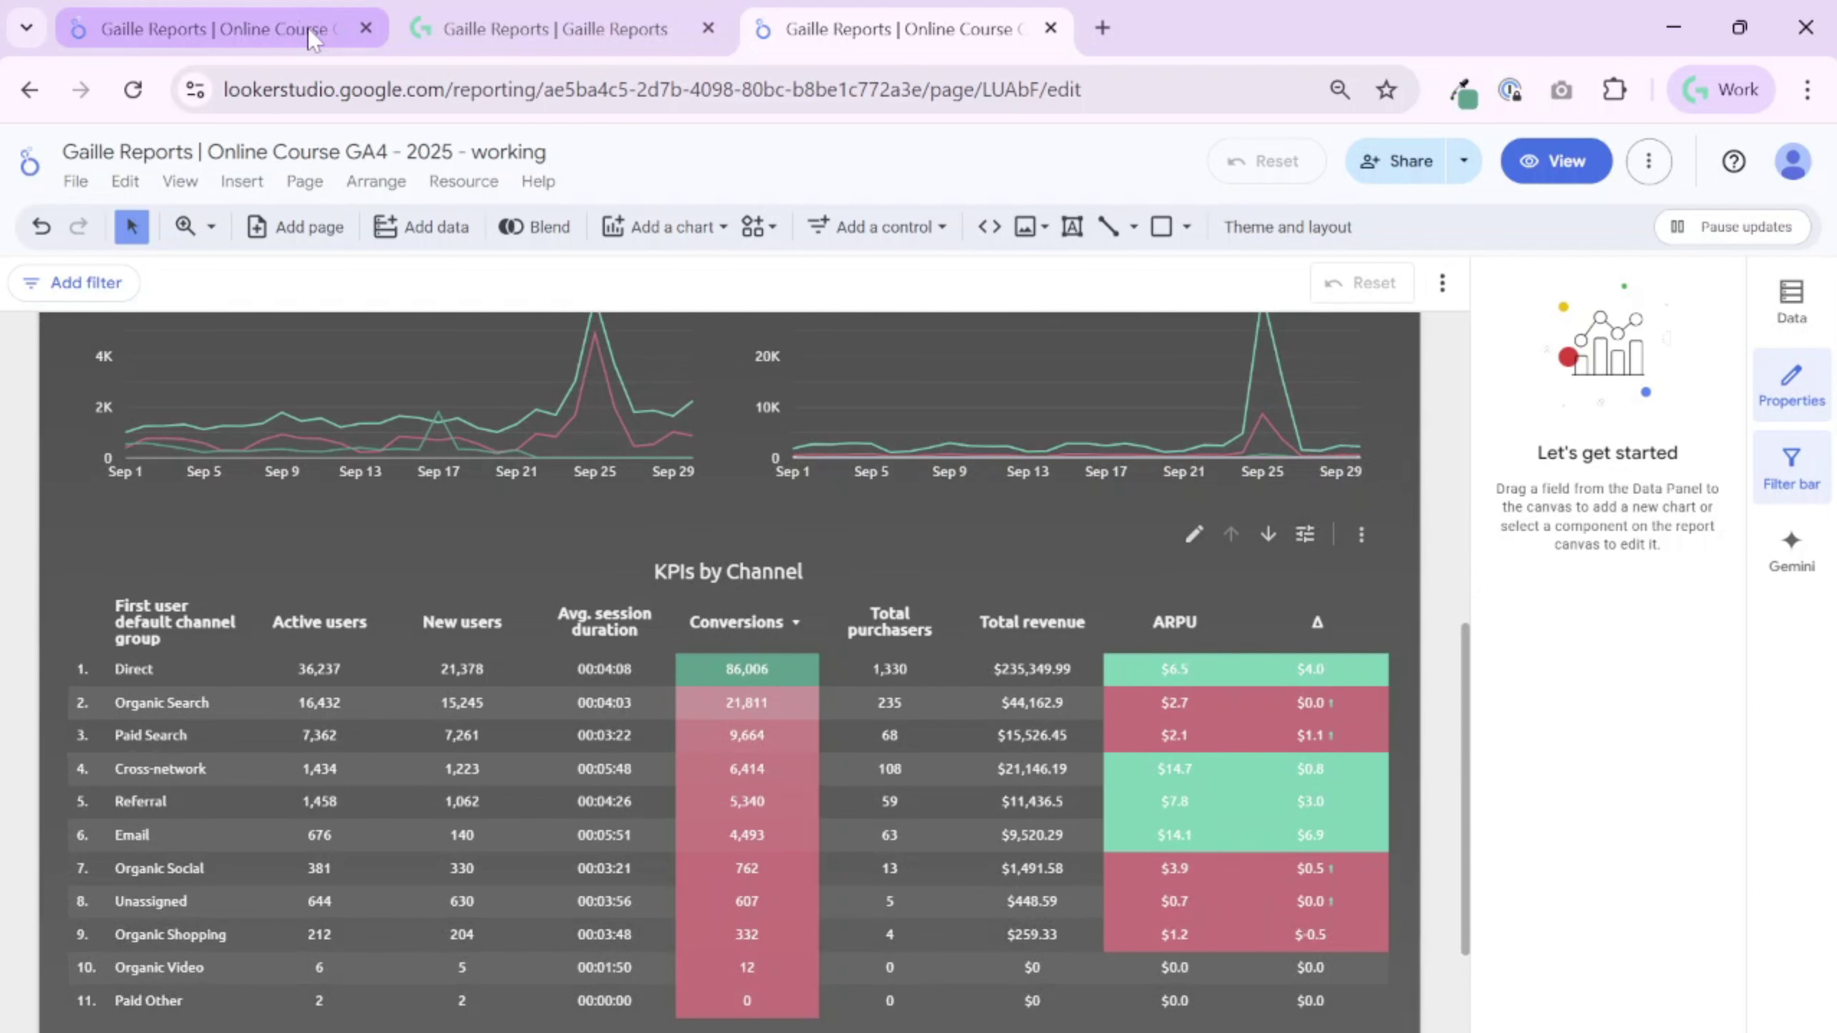
{"action": "left_click", "coordinate": [254, 17]}
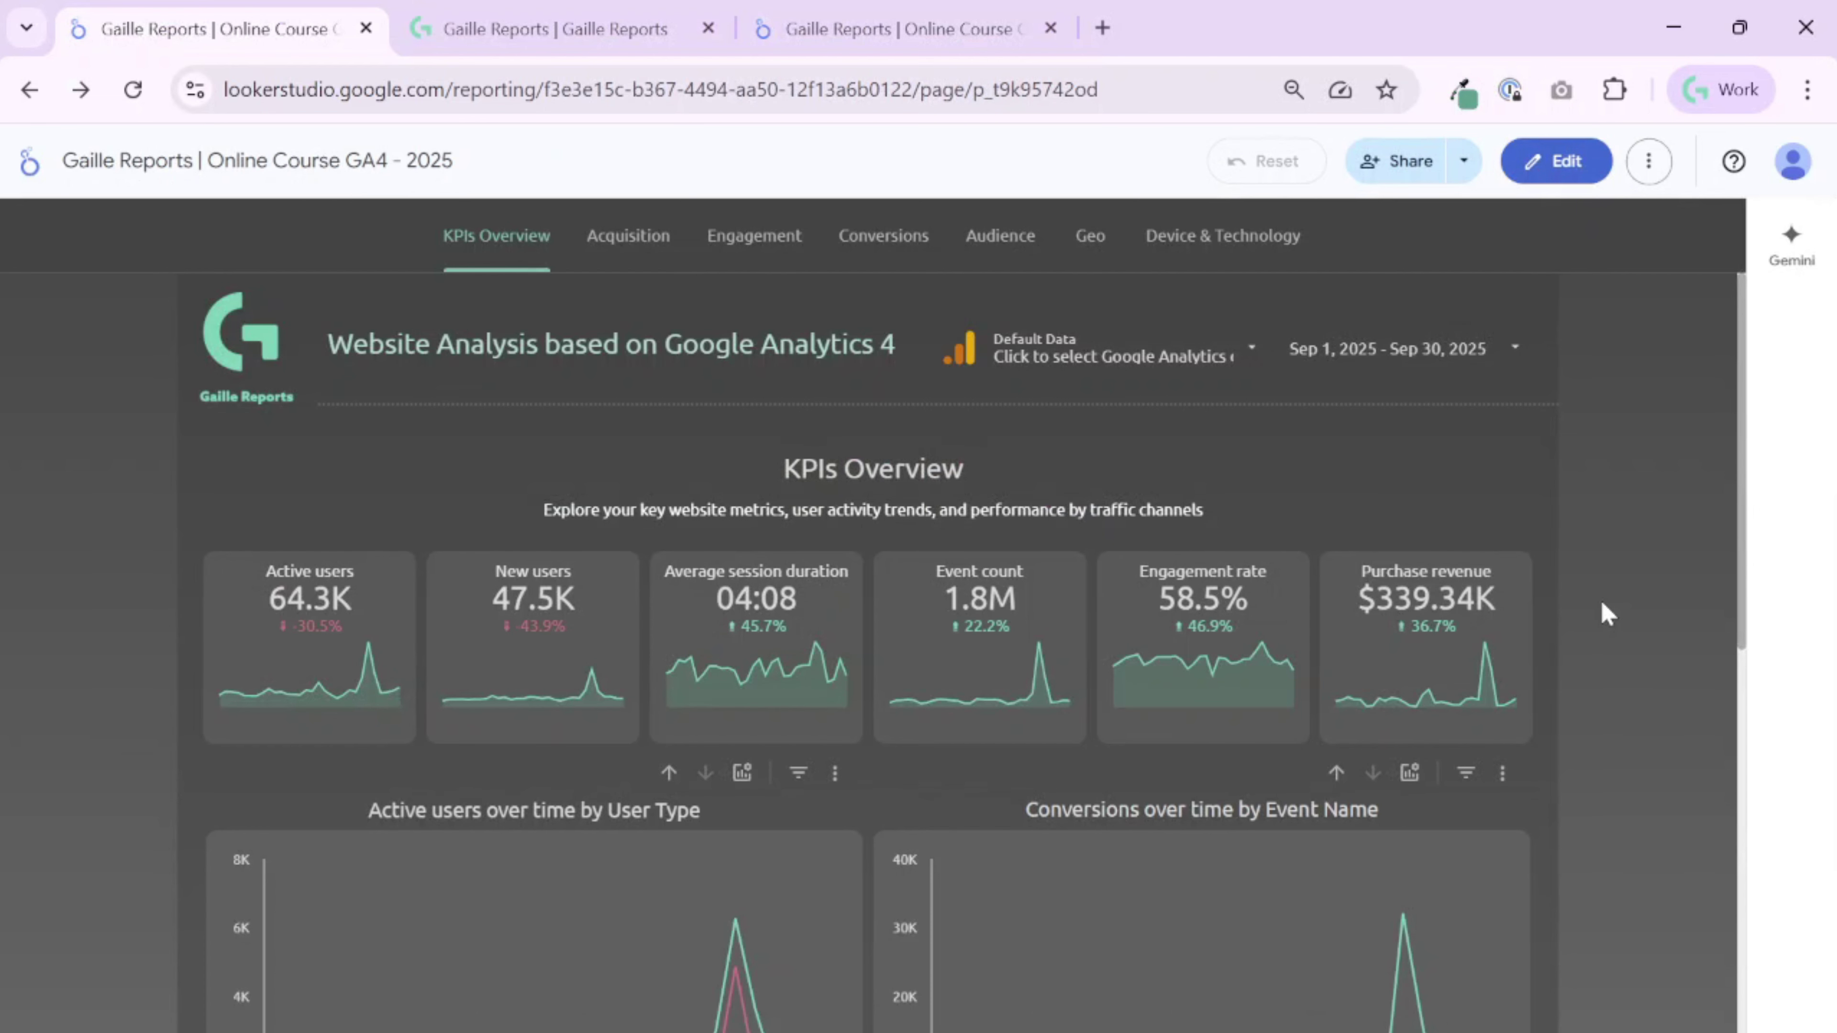
{"action": "scroll", "coordinate": [1605, 614], "scroll_direction": "down", "scroll_amount": 10}
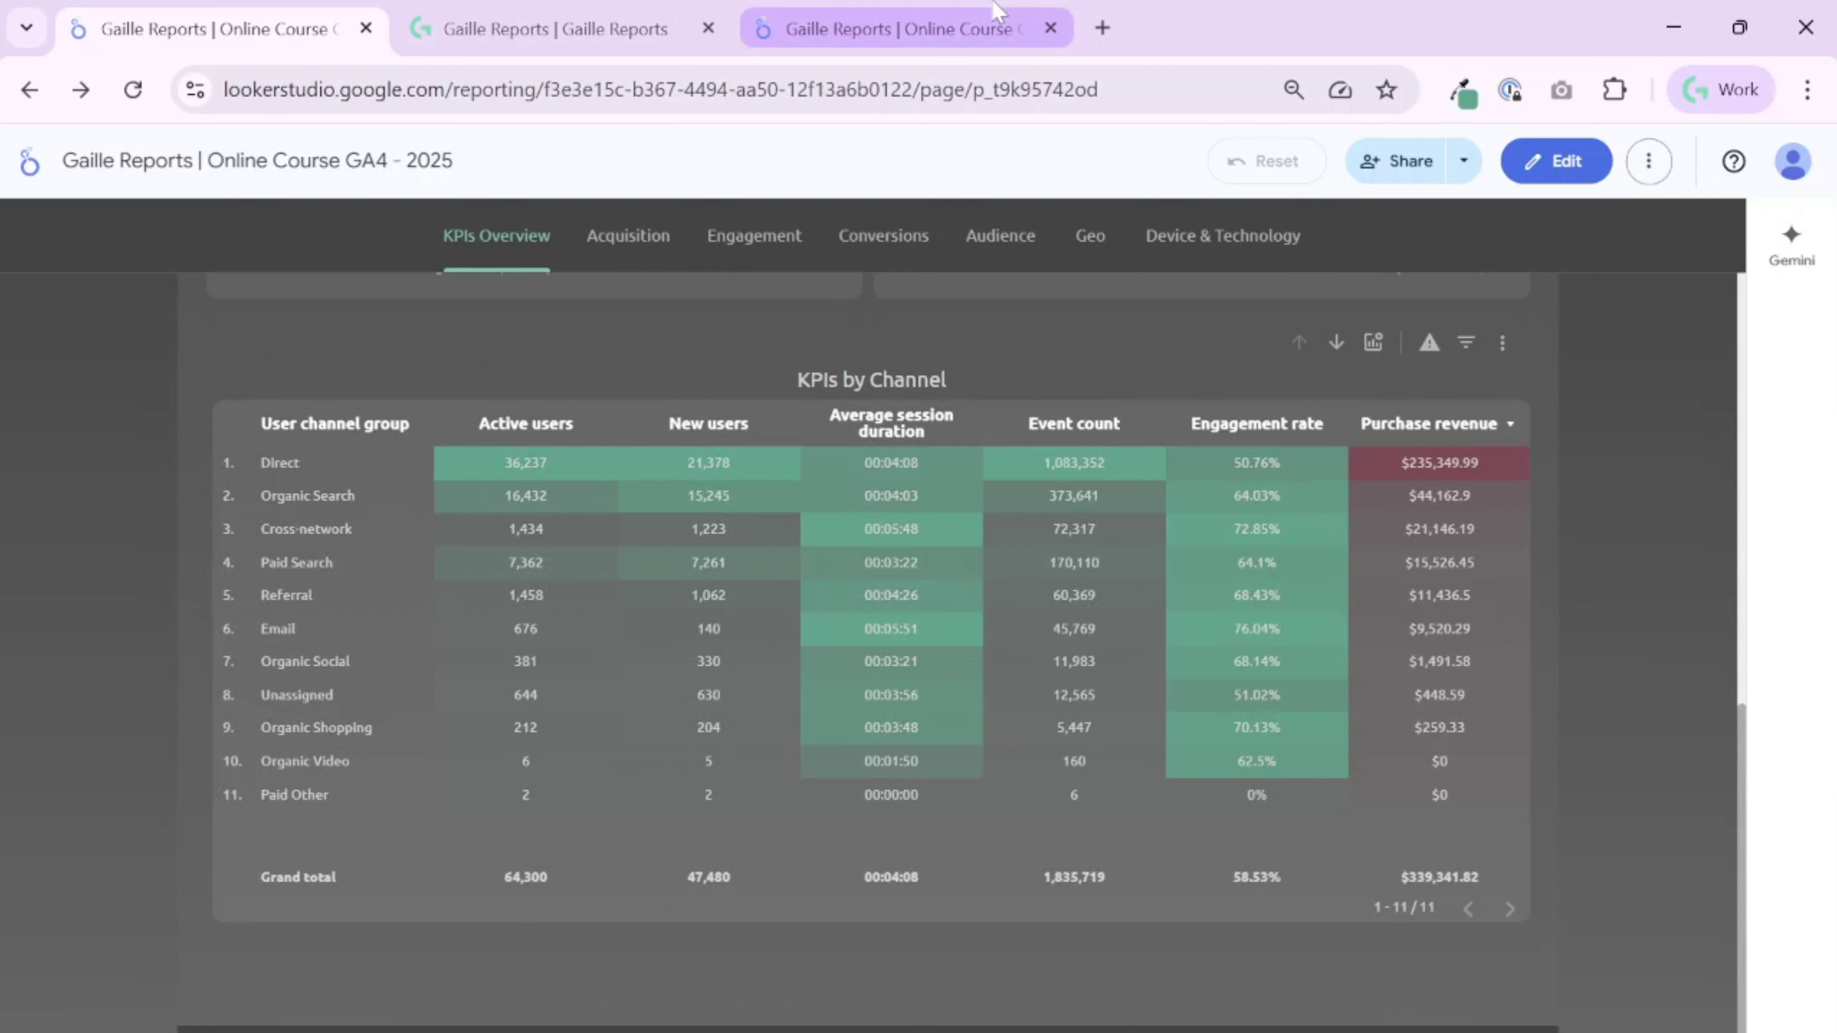
Step: Return to the working report and draw a thin full-width rectangle along the page's lower edge as a footer bar
{"action": "left_click", "coordinate": [1000, 16]}
{"action": "scroll", "coordinate": [1211, 438], "scroll_direction": "down", "scroll_amount": 4}
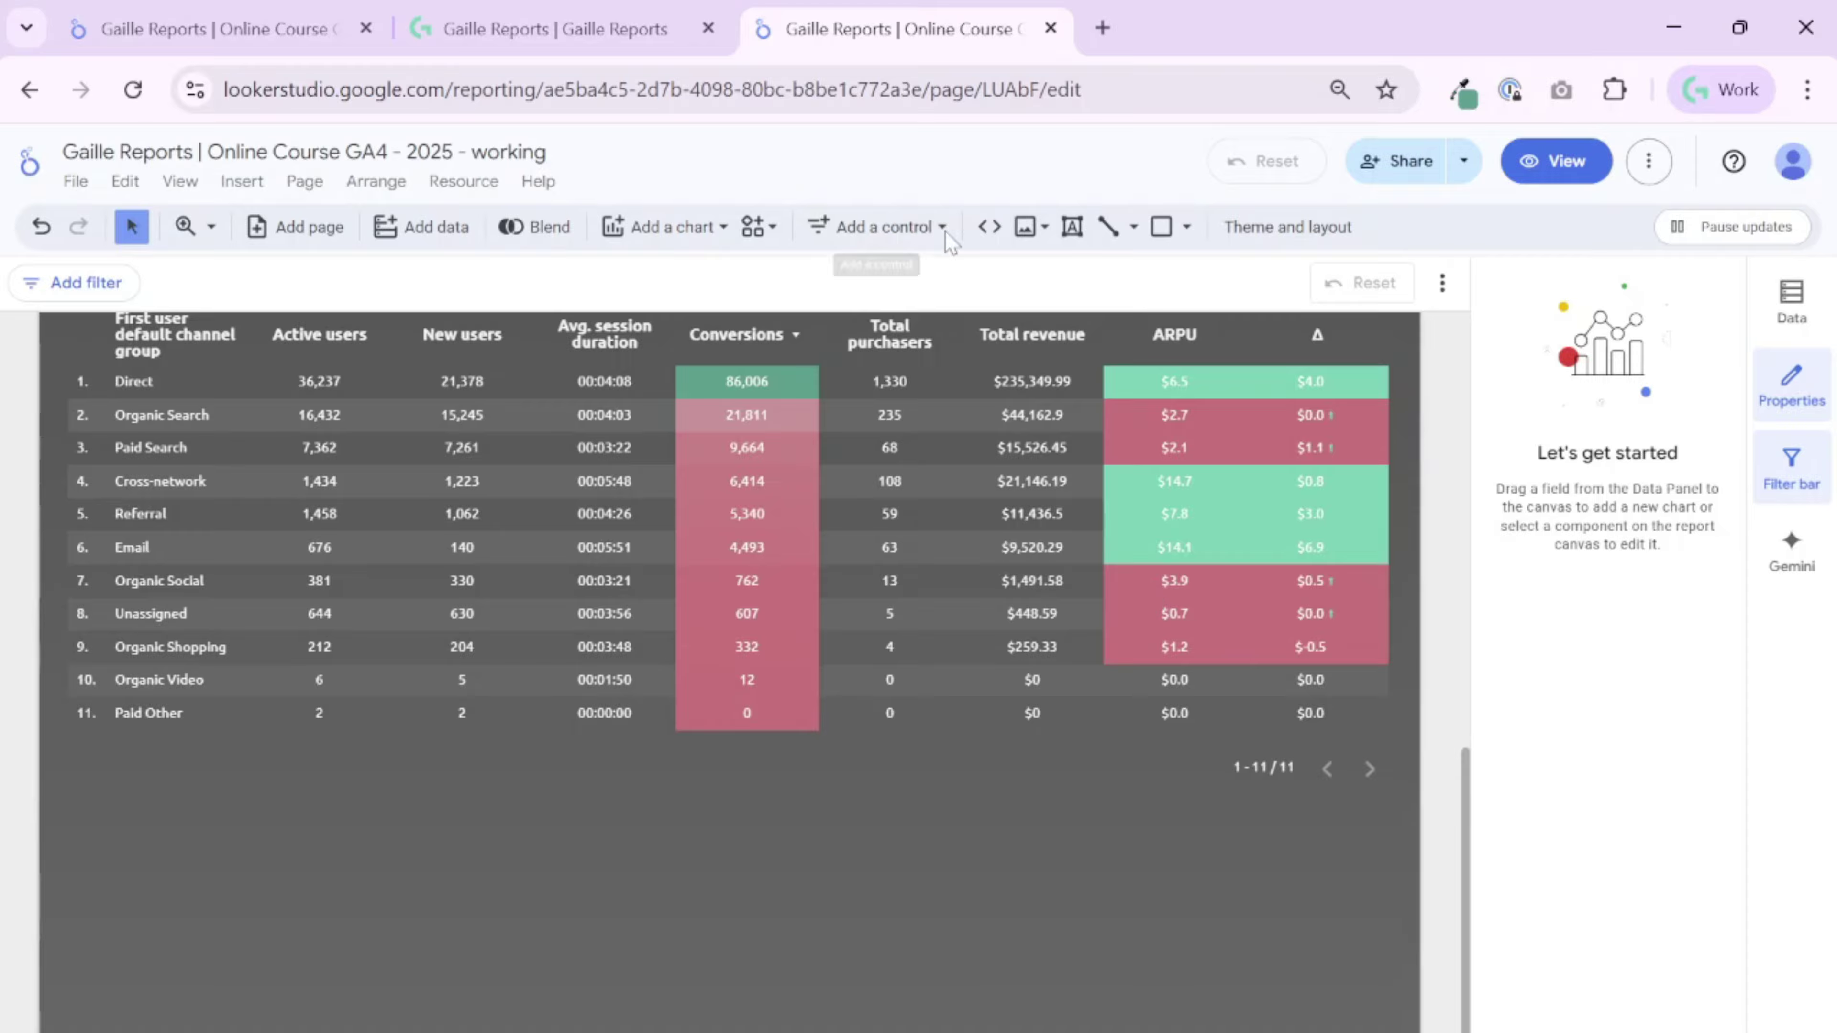
{"action": "left_click", "coordinate": [1162, 227]}
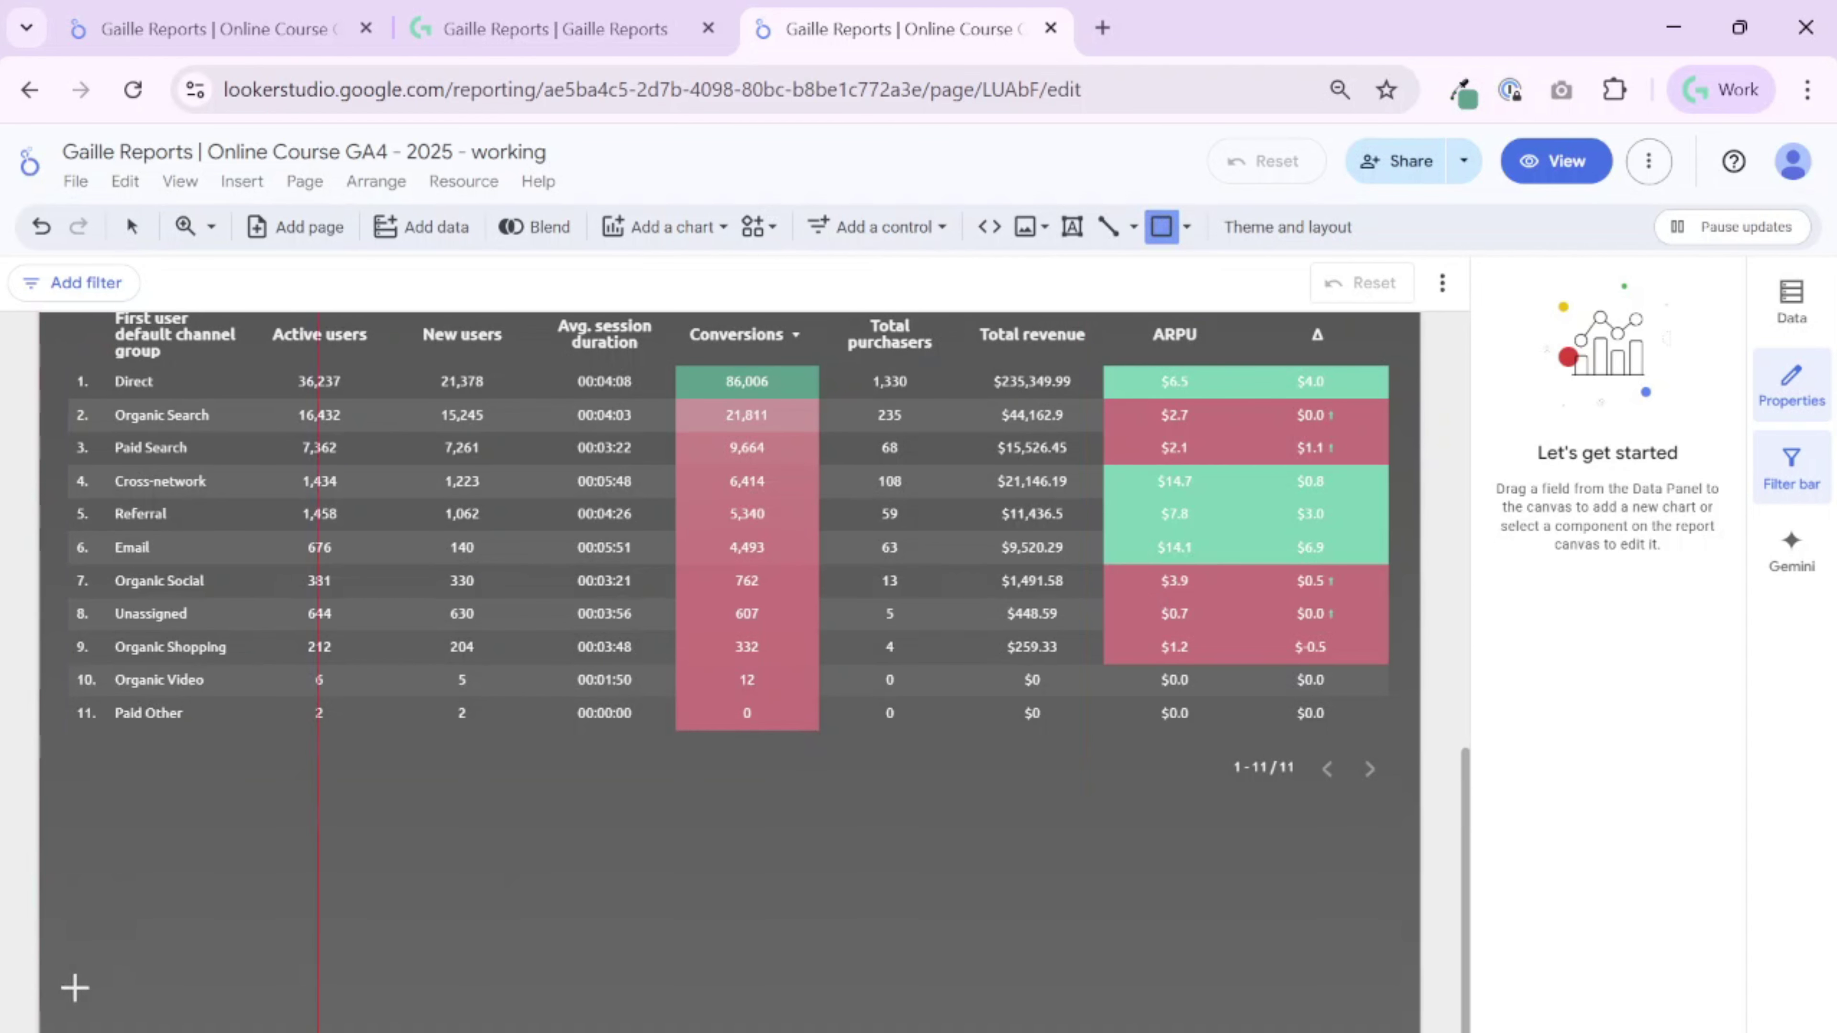
{"action": "left_click_drag", "start_coordinate": [42, 999], "coordinate": [1418, 1025]}
{"action": "left_click_drag", "start_coordinate": [45, 1026], "coordinate": [40, 1026]}
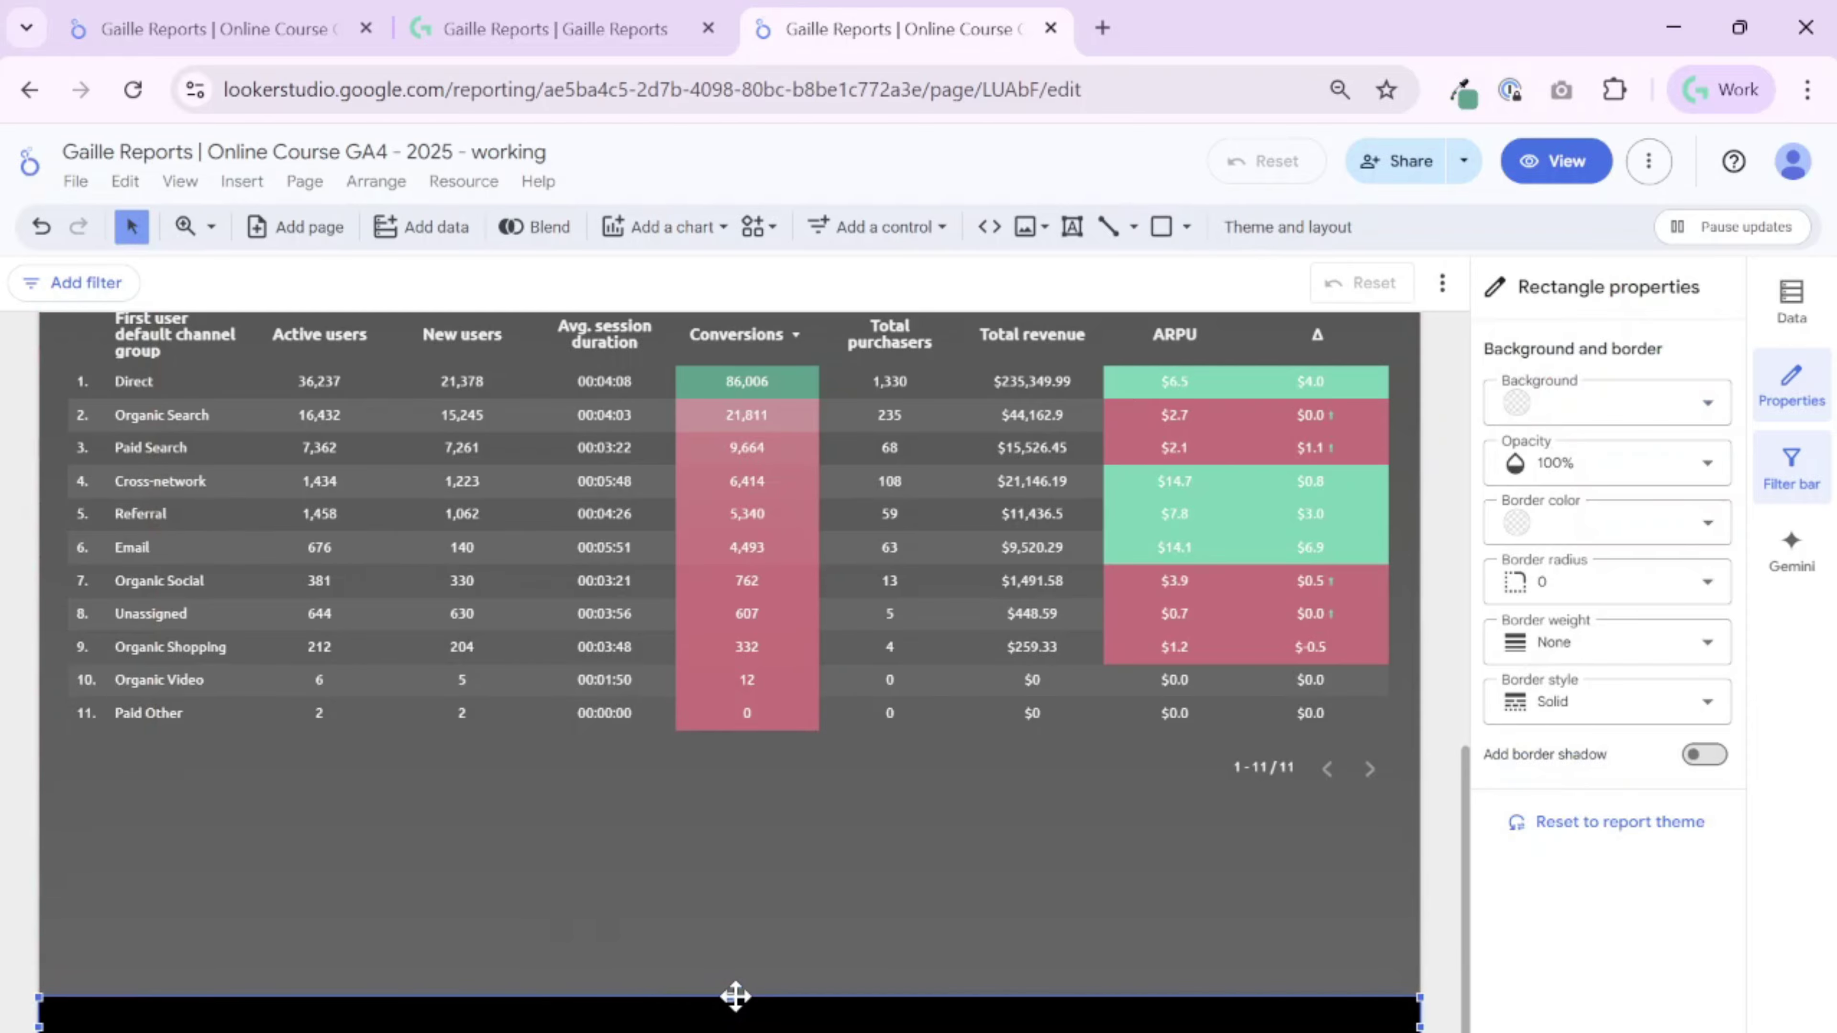
{"action": "left_click_drag", "start_coordinate": [730, 996], "coordinate": [738, 1000]}
{"action": "left_click", "coordinate": [876, 930]}
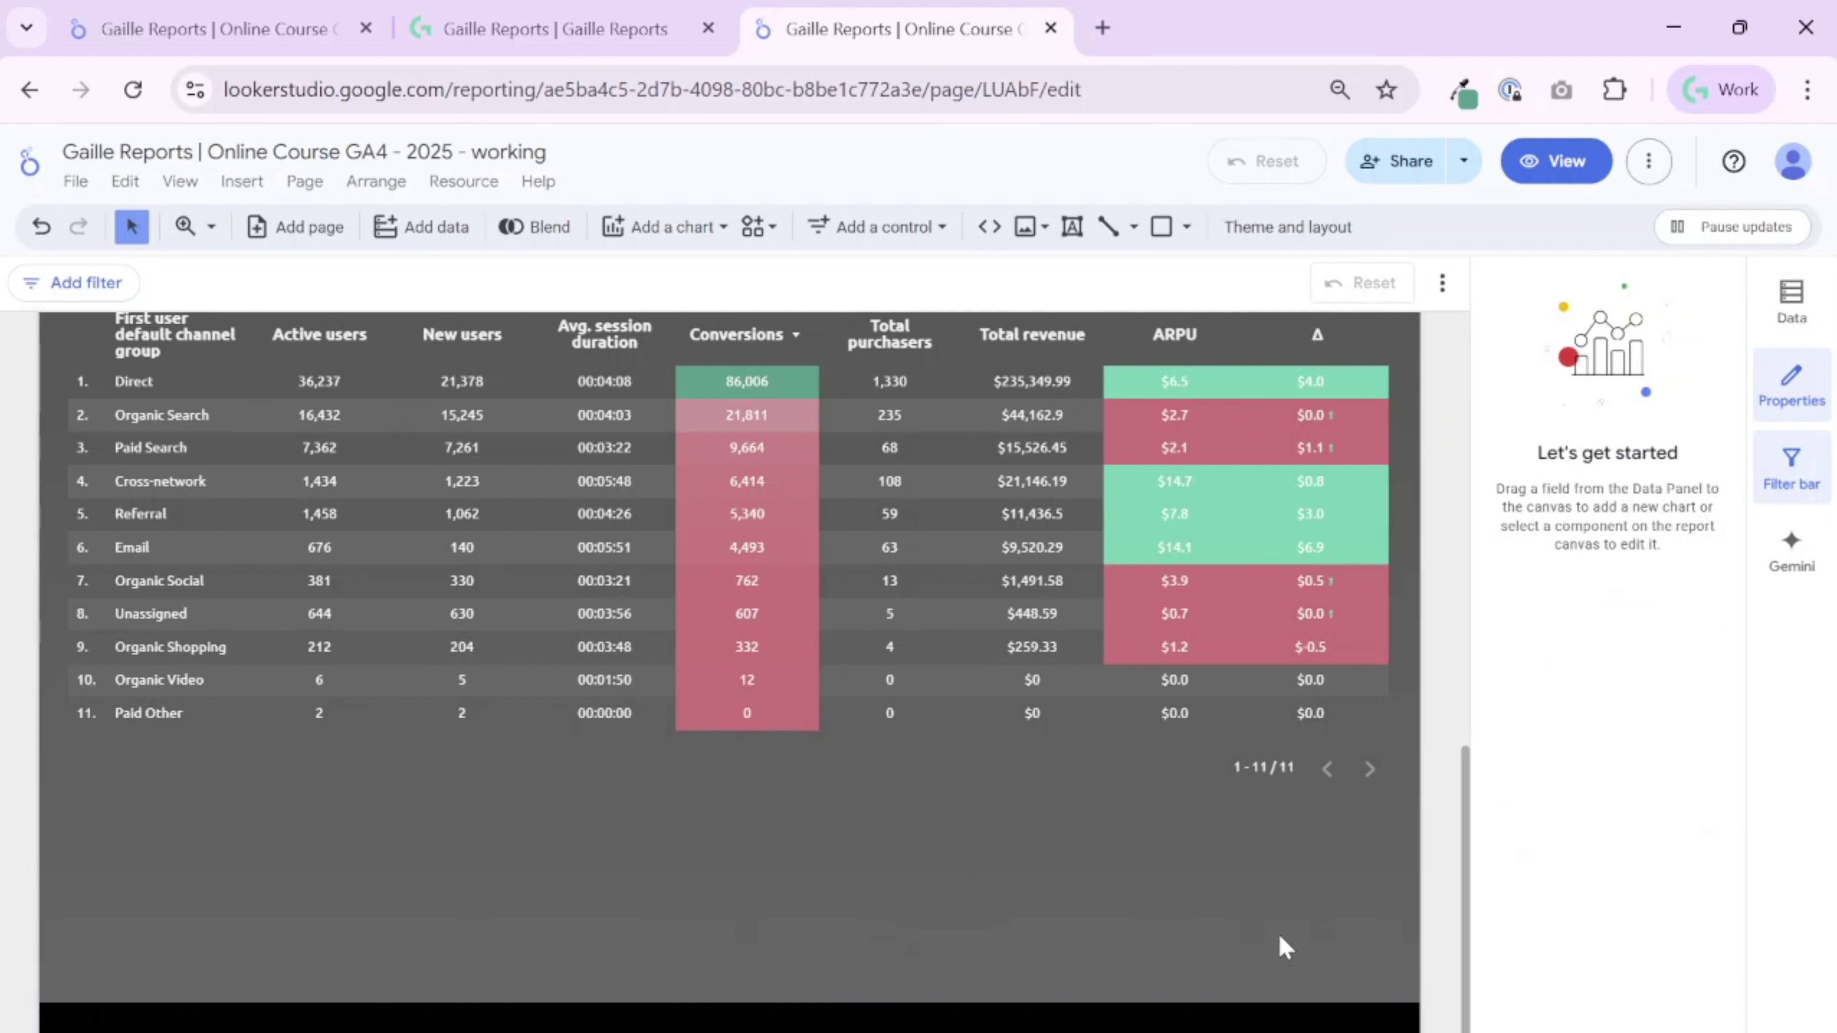
Step: Make the footer rectangle report-level
{"action": "right_click", "coordinate": [402, 1016]}
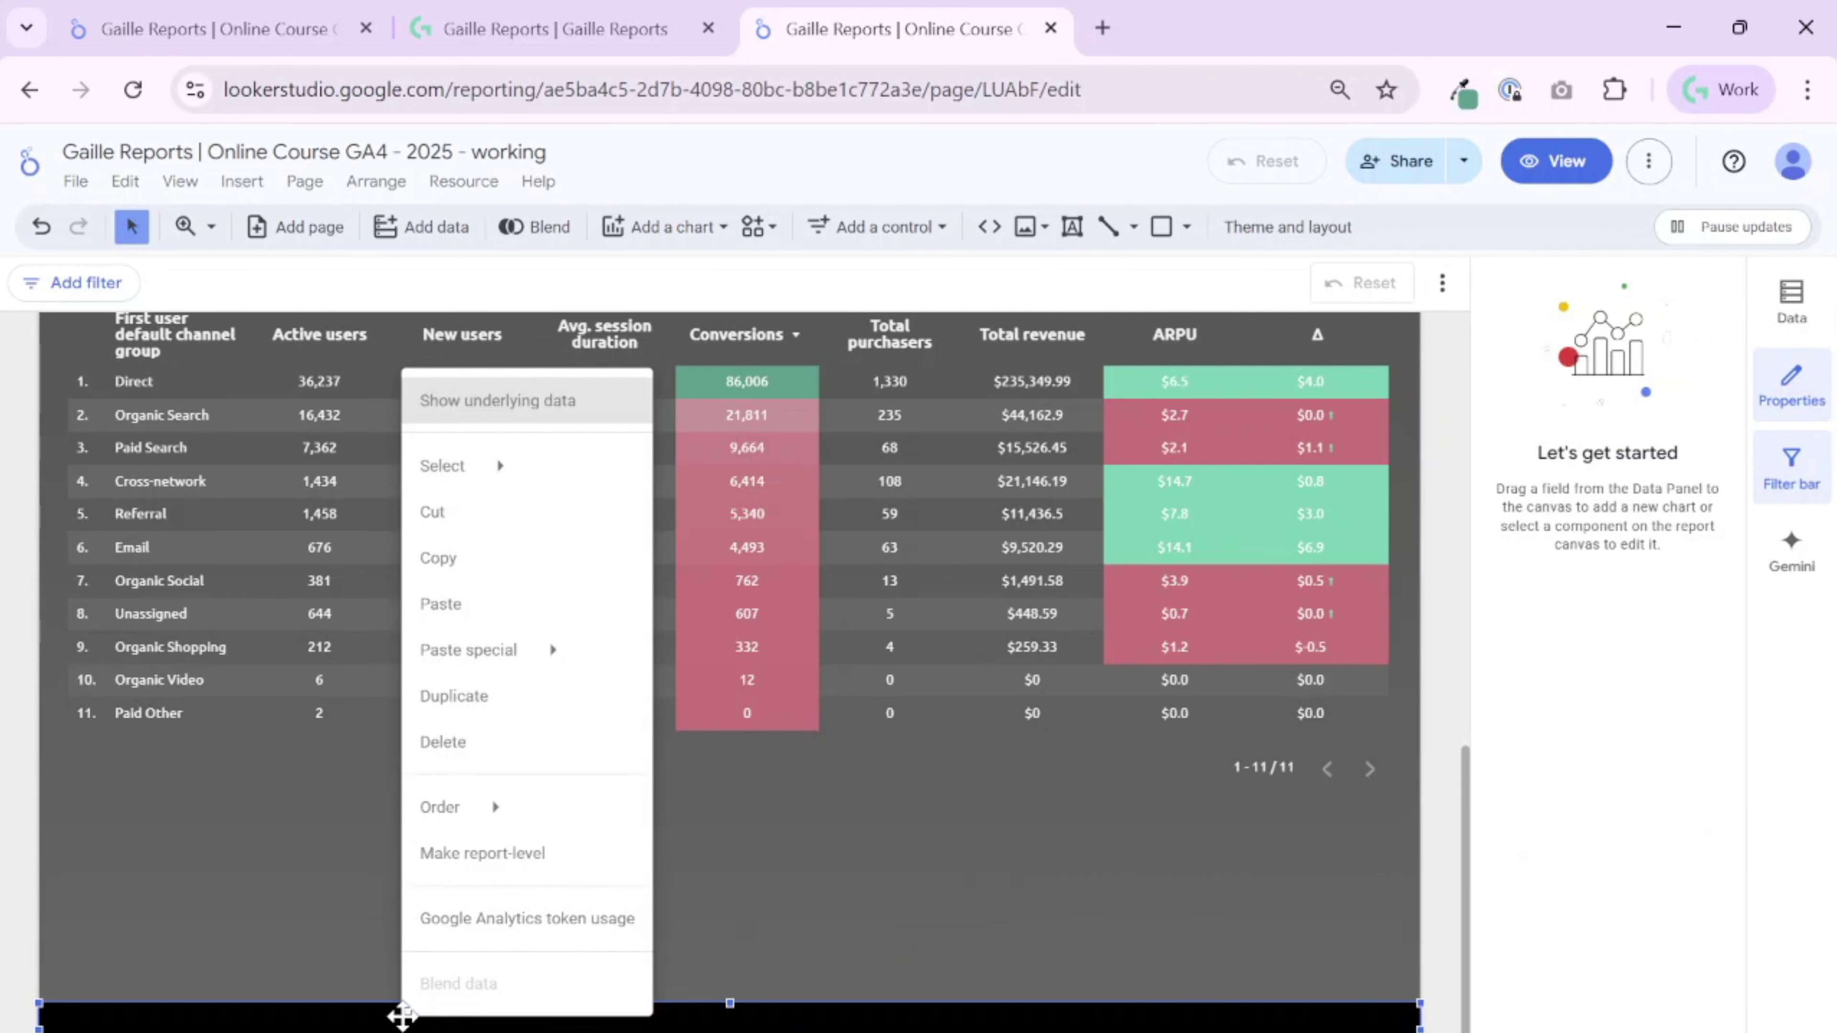
{"action": "left_click", "coordinate": [525, 853]}
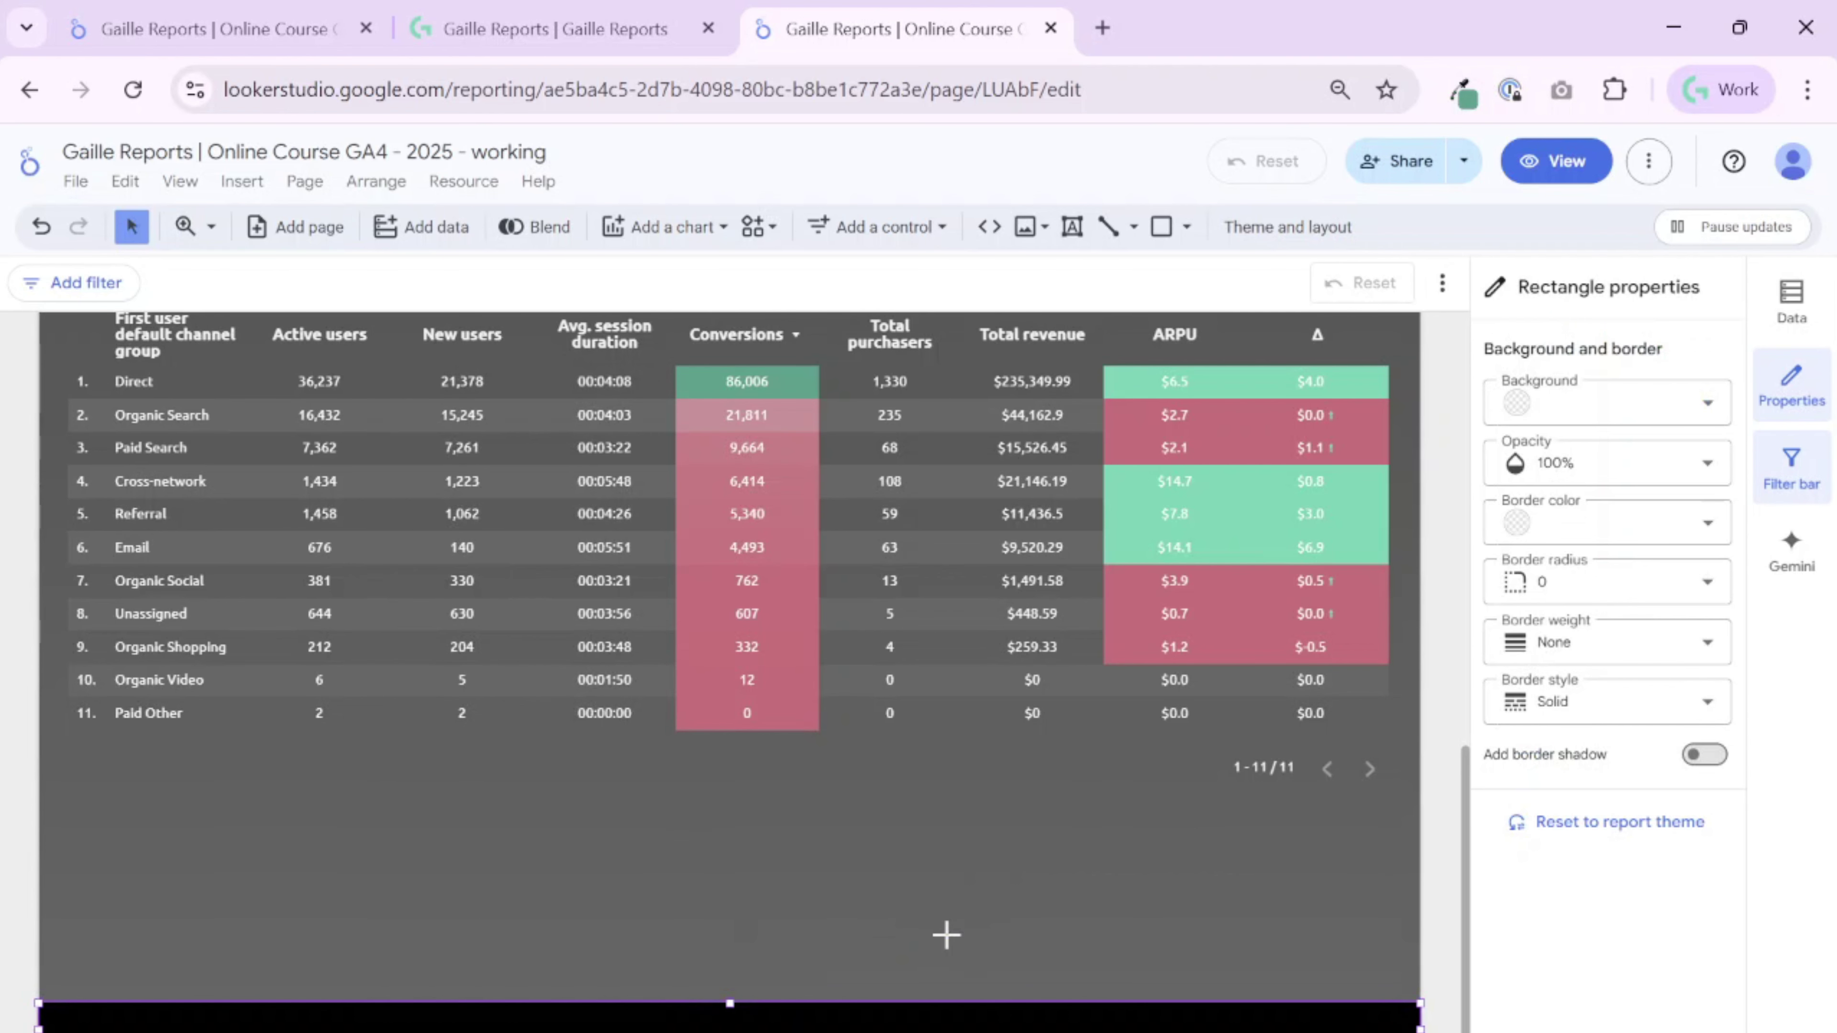
{"action": "left_click", "coordinate": [947, 935]}
Step: Fill the footer rectangle with dark gray
{"action": "left_click", "coordinate": [1041, 1023]}
{"action": "left_click", "coordinate": [1594, 405]}
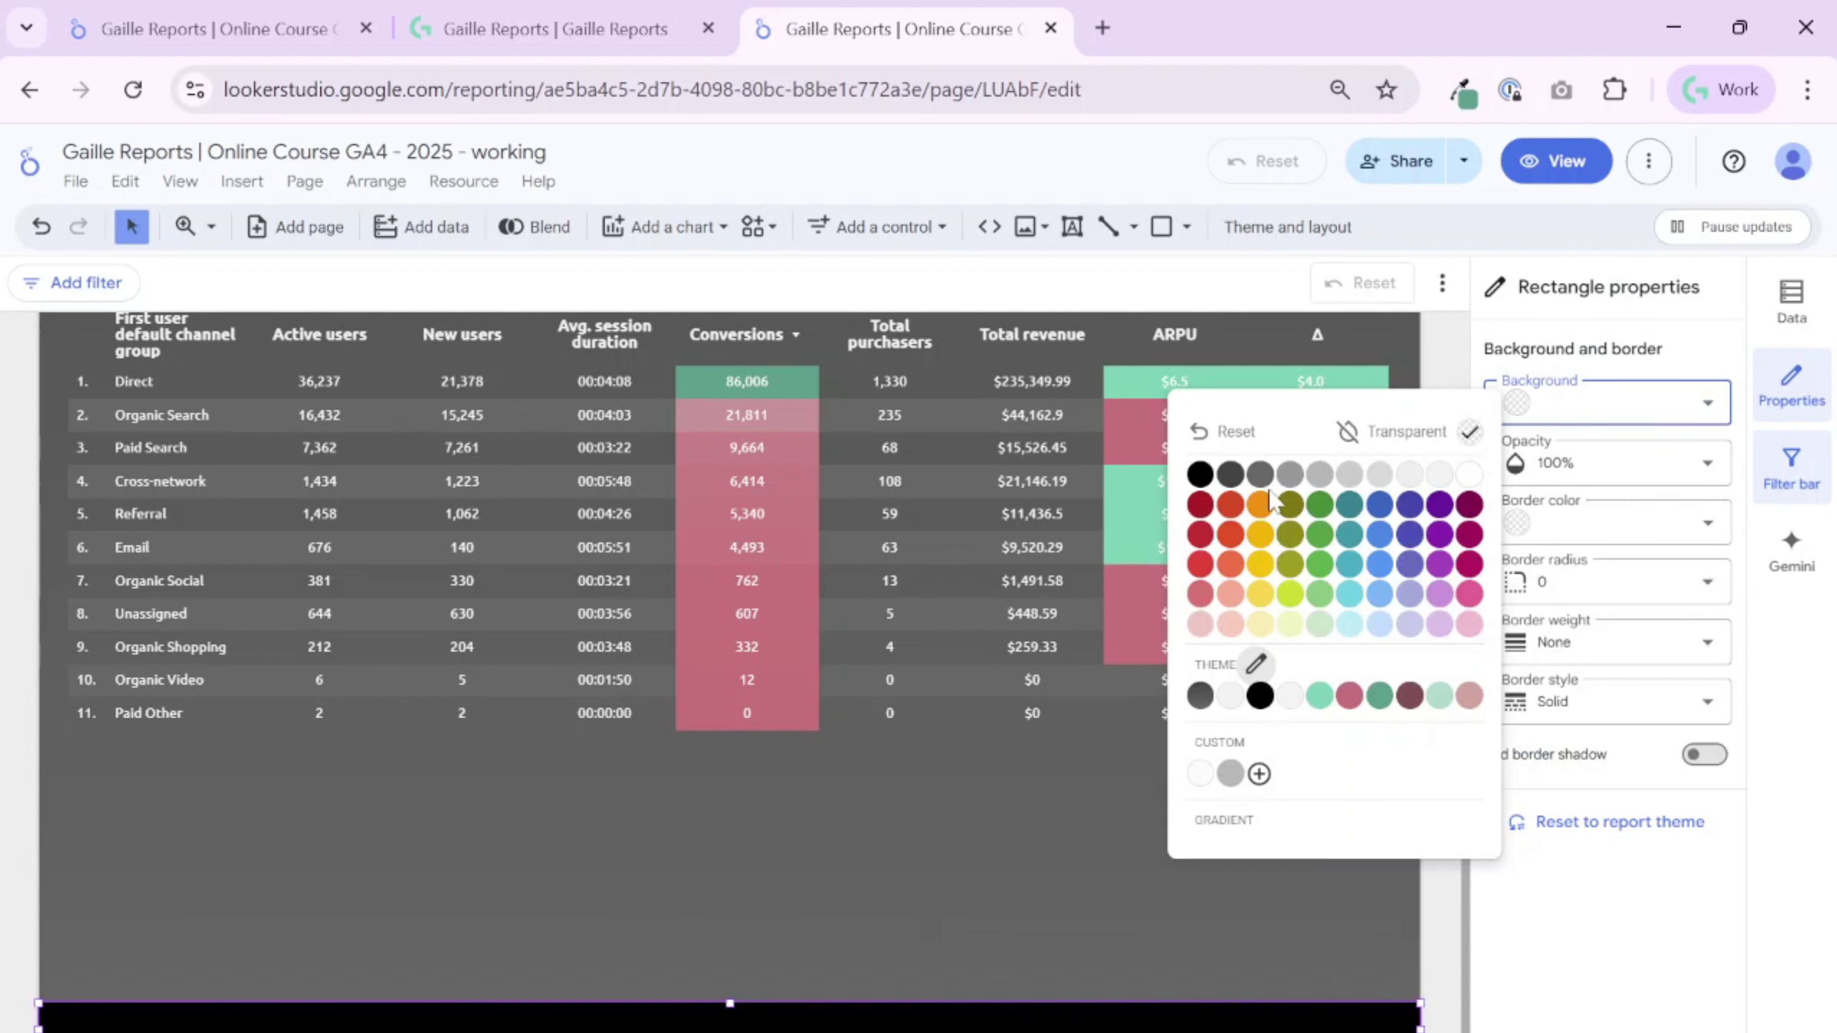
{"action": "left_click", "coordinate": [1232, 480]}
{"action": "left_click", "coordinate": [1294, 929]}
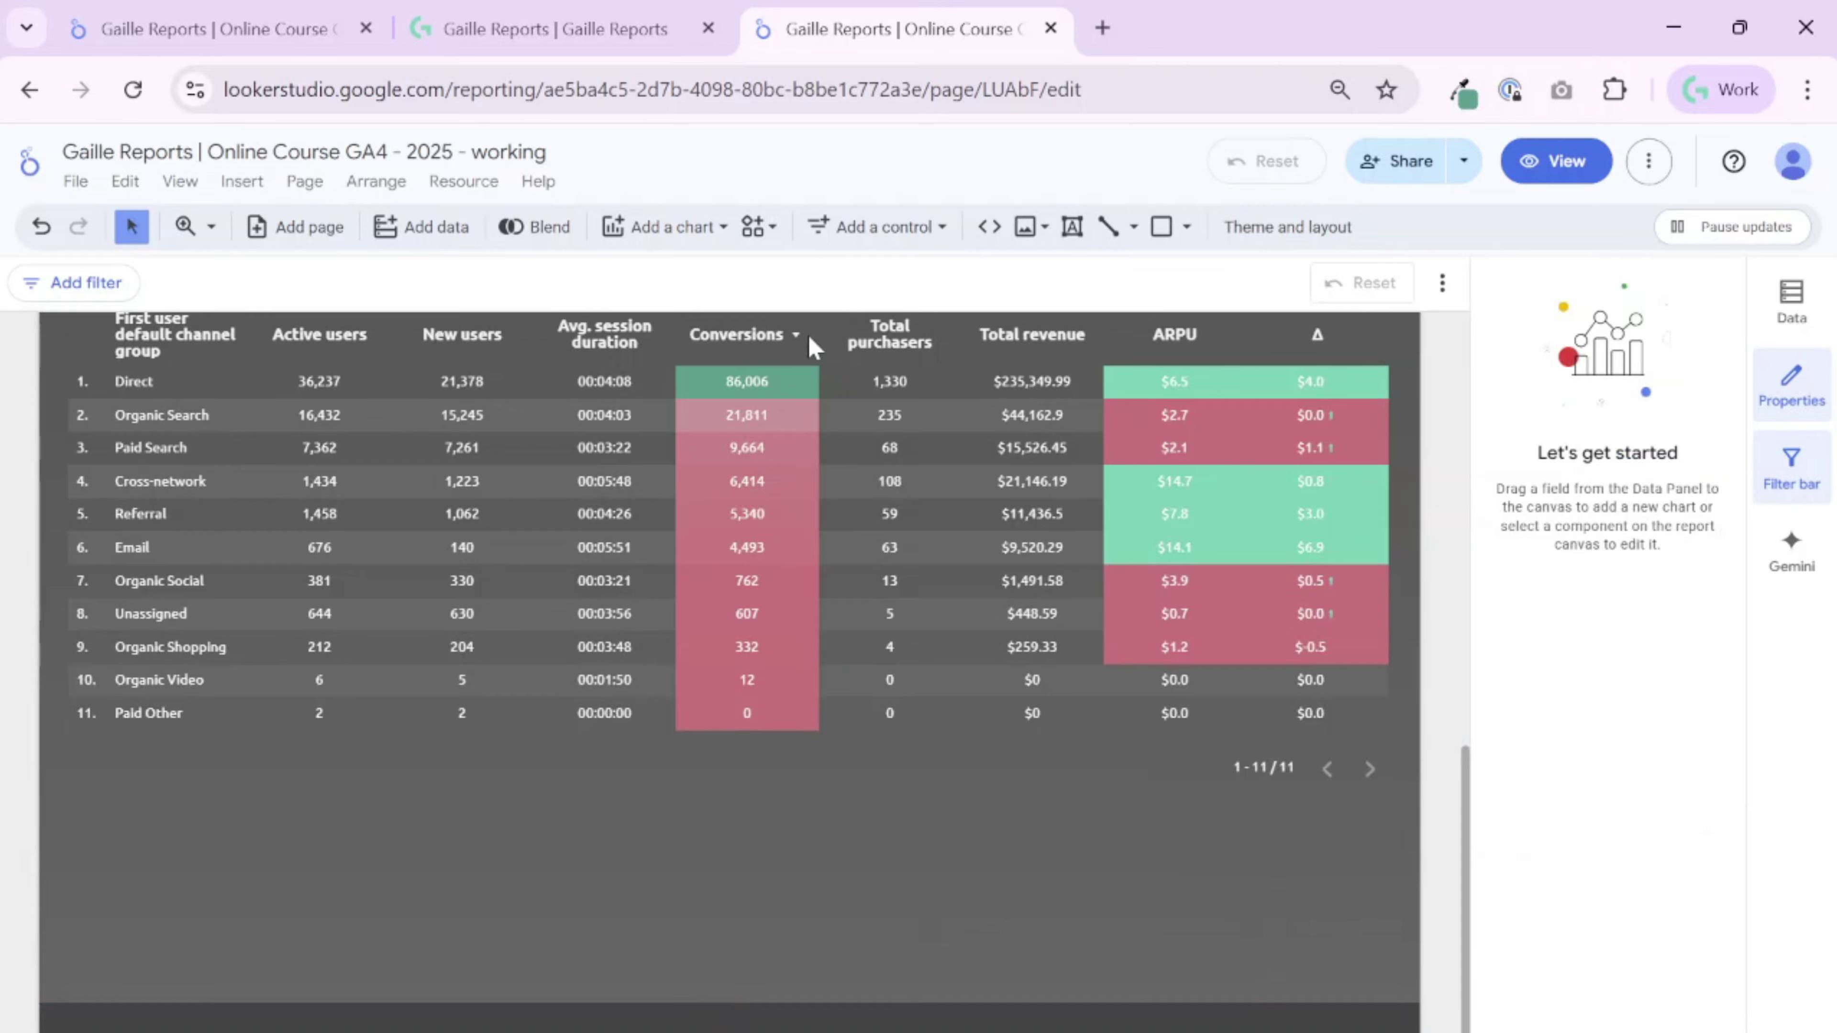
Step: Open the finished report for editing, copy its footer contact text box, and paste it onto the working report's footer bar
{"action": "left_click", "coordinate": [317, 10]}
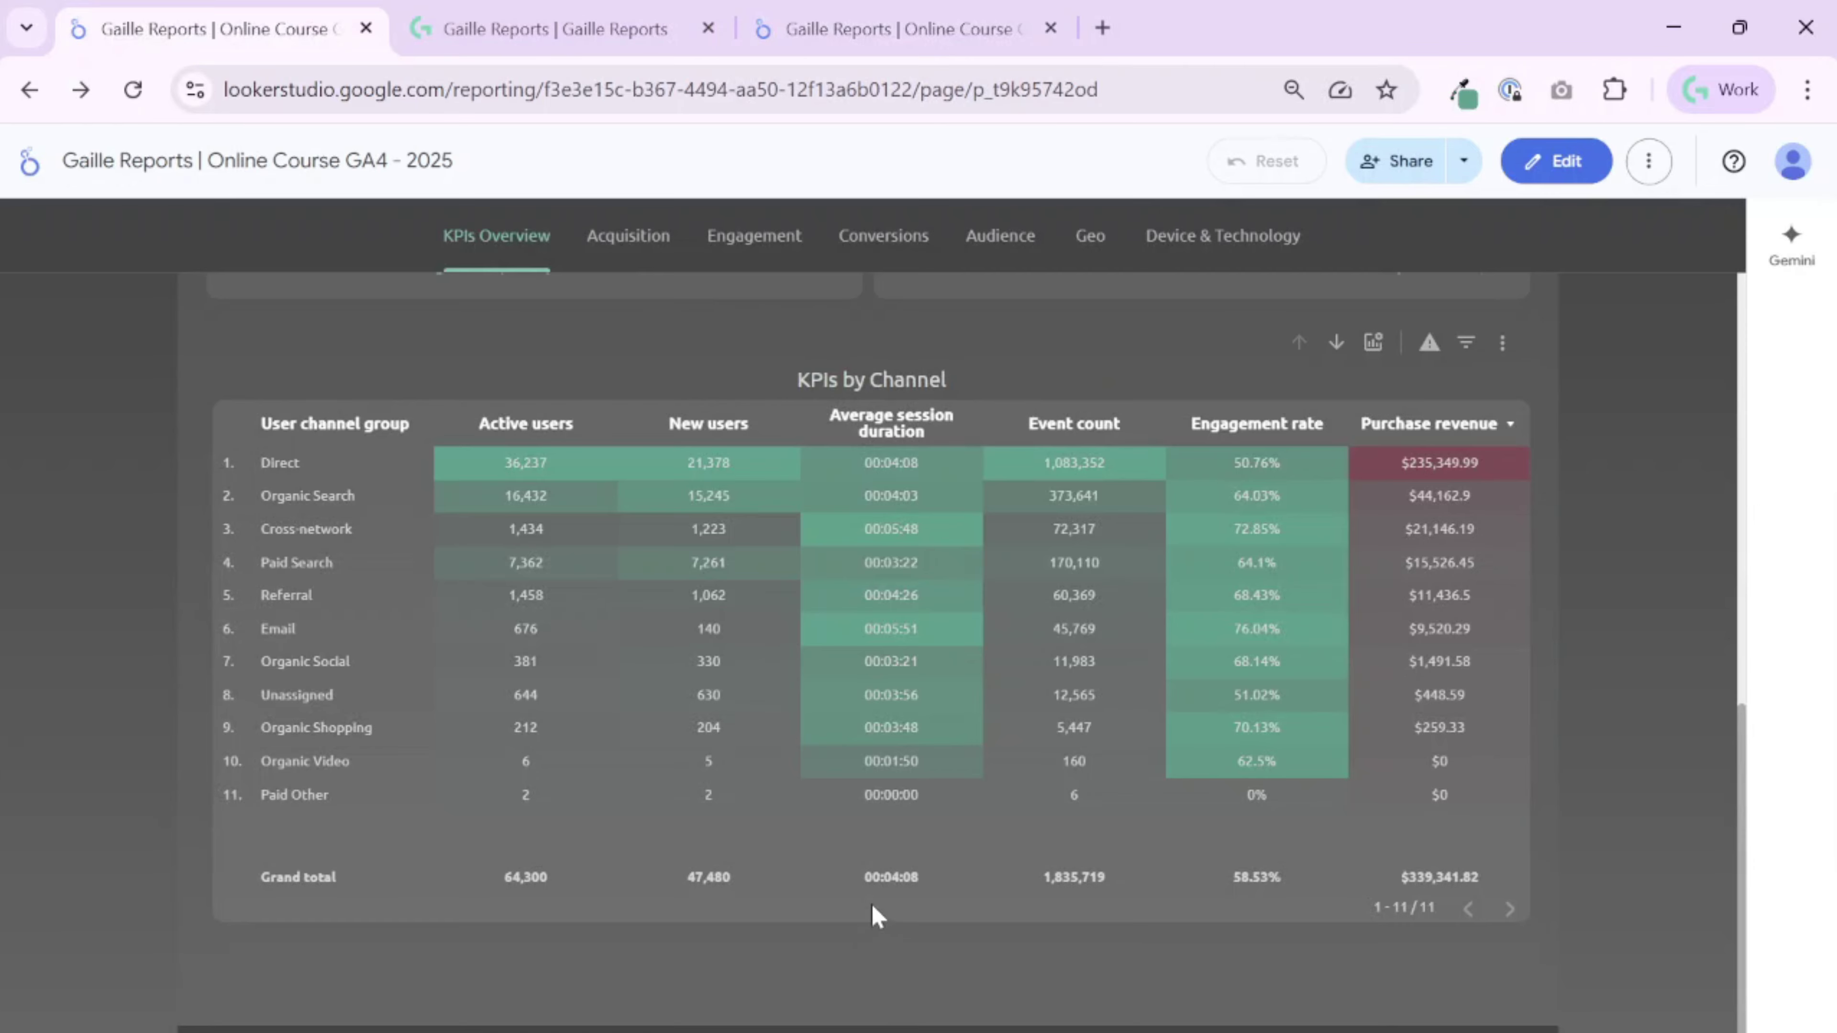
{"action": "left_click", "coordinate": [1554, 161]}
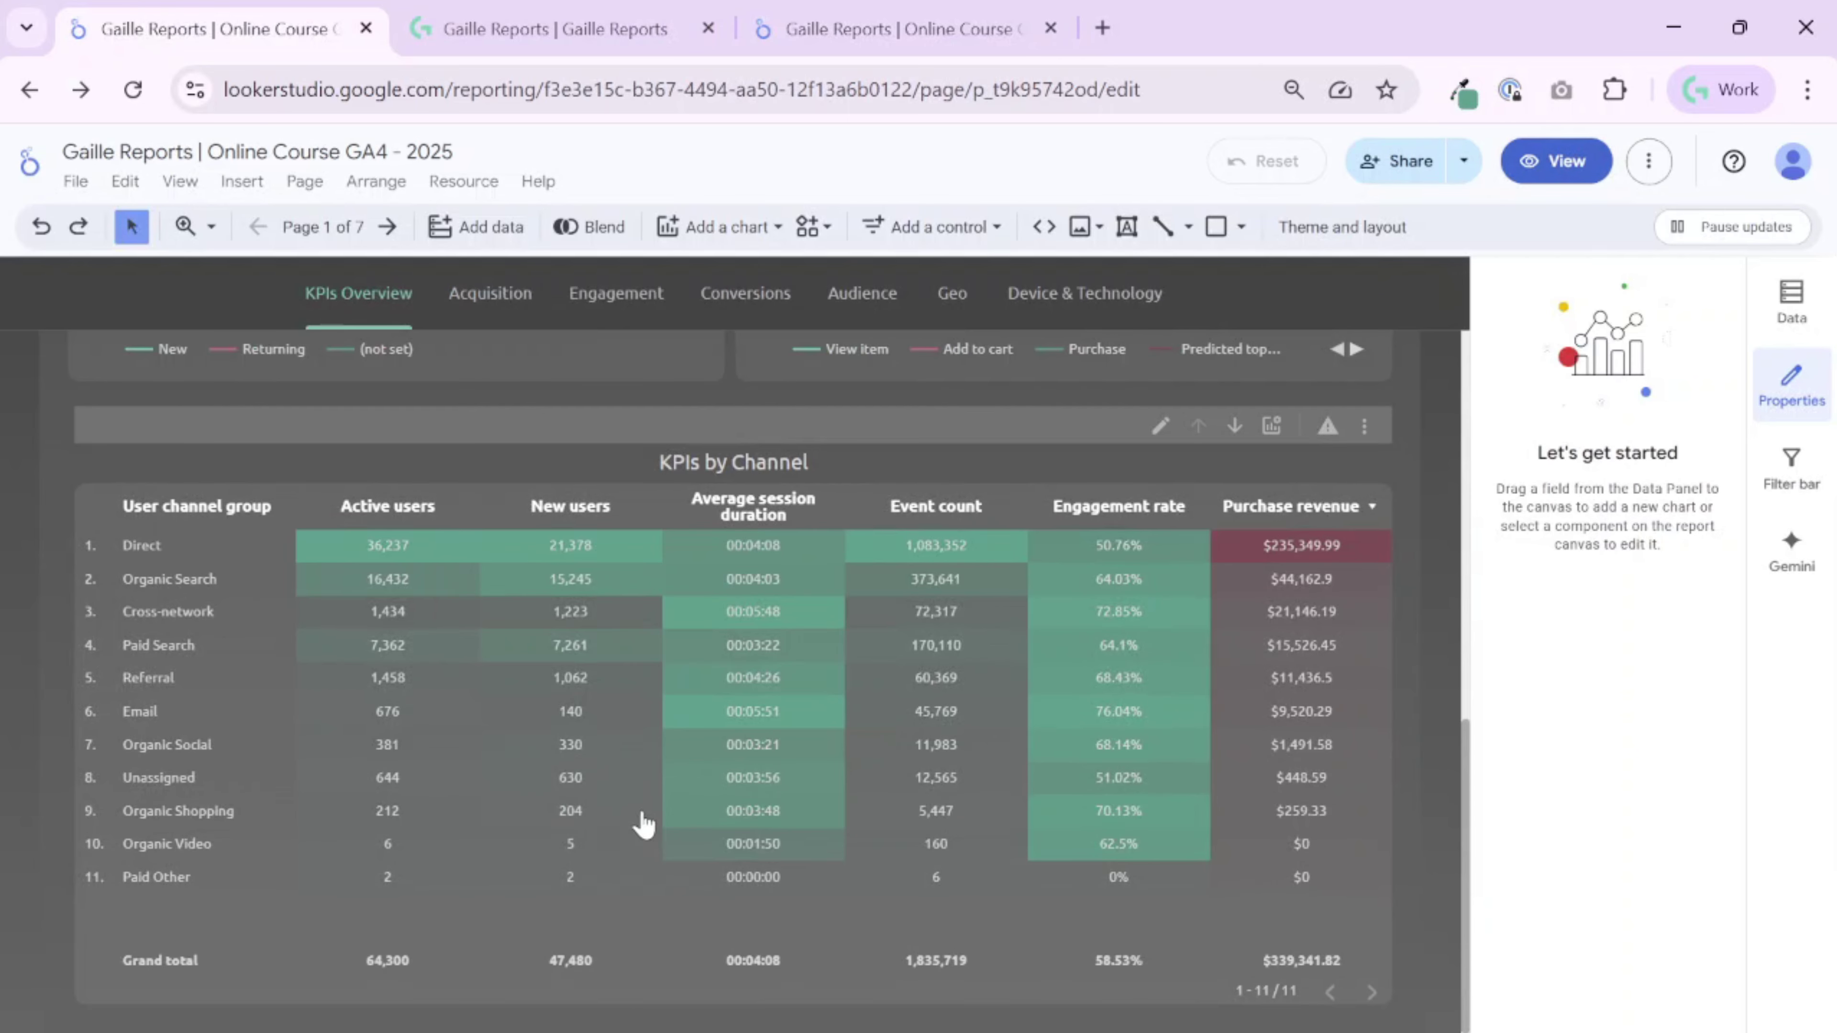
{"action": "scroll", "coordinate": [1446, 724], "scroll_direction": "down", "scroll_amount": 1}
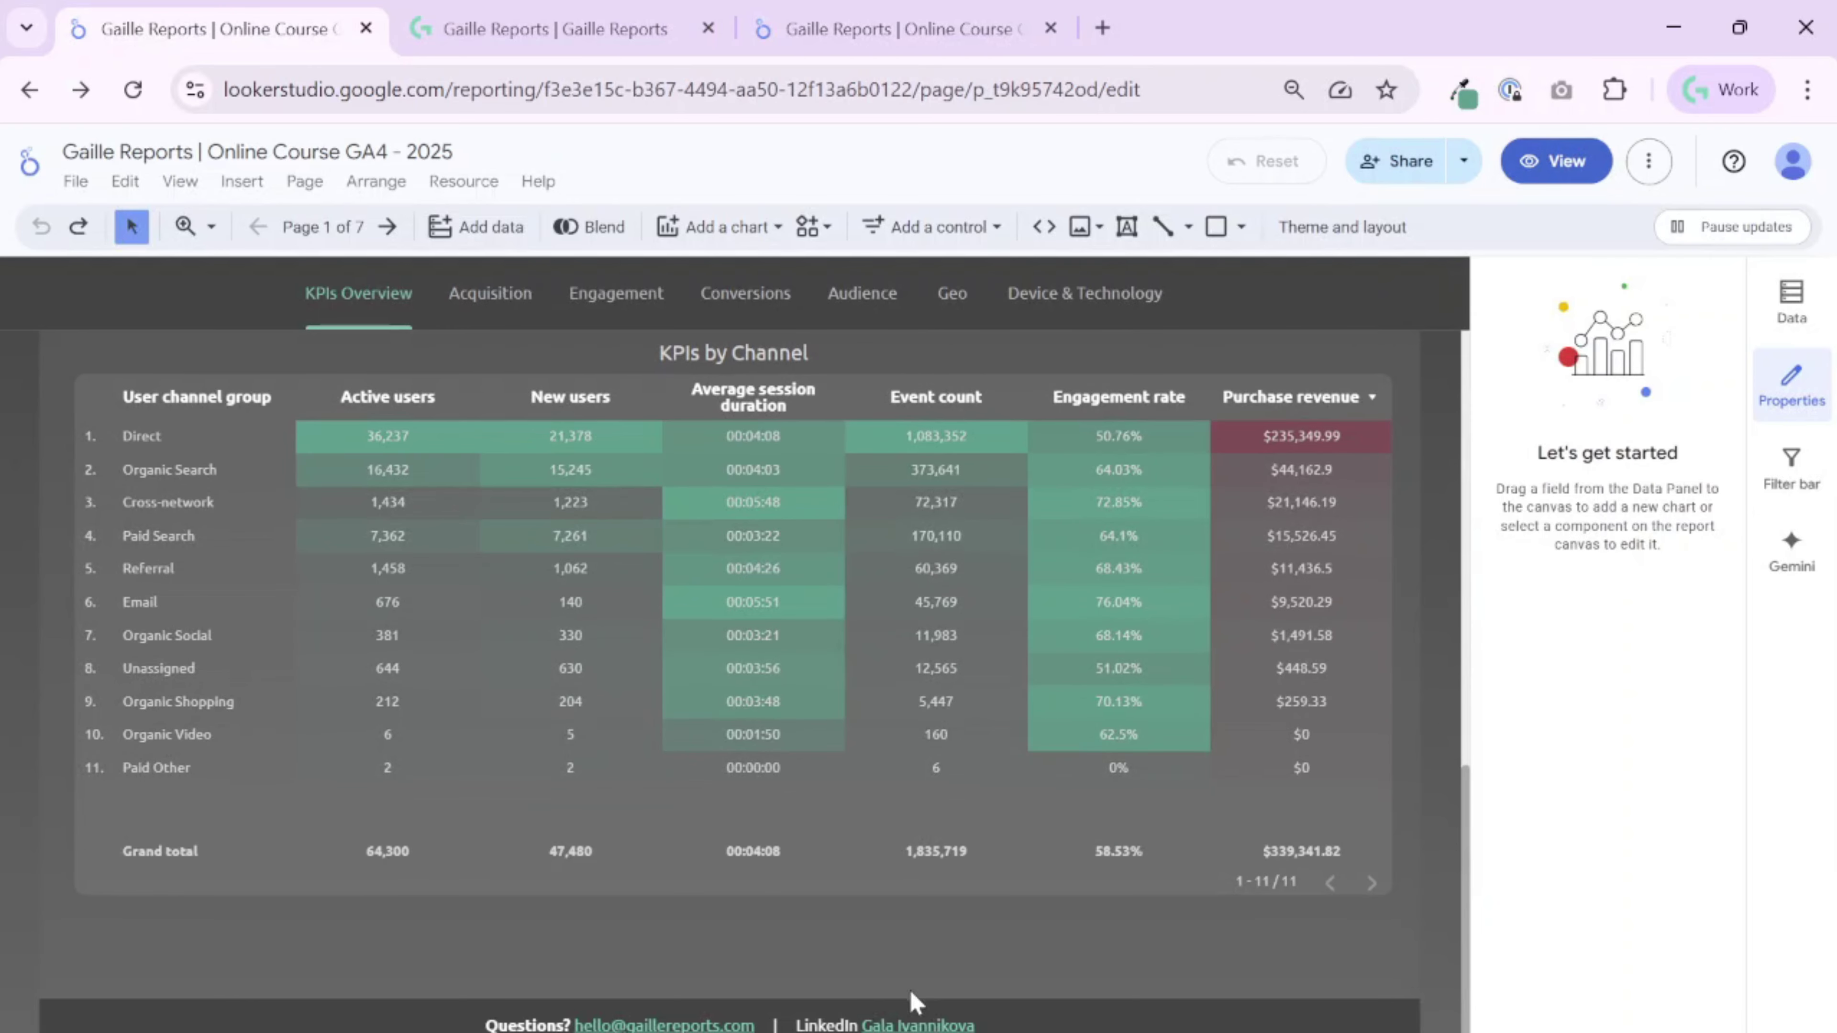
{"action": "left_click", "coordinate": [541, 1022]}
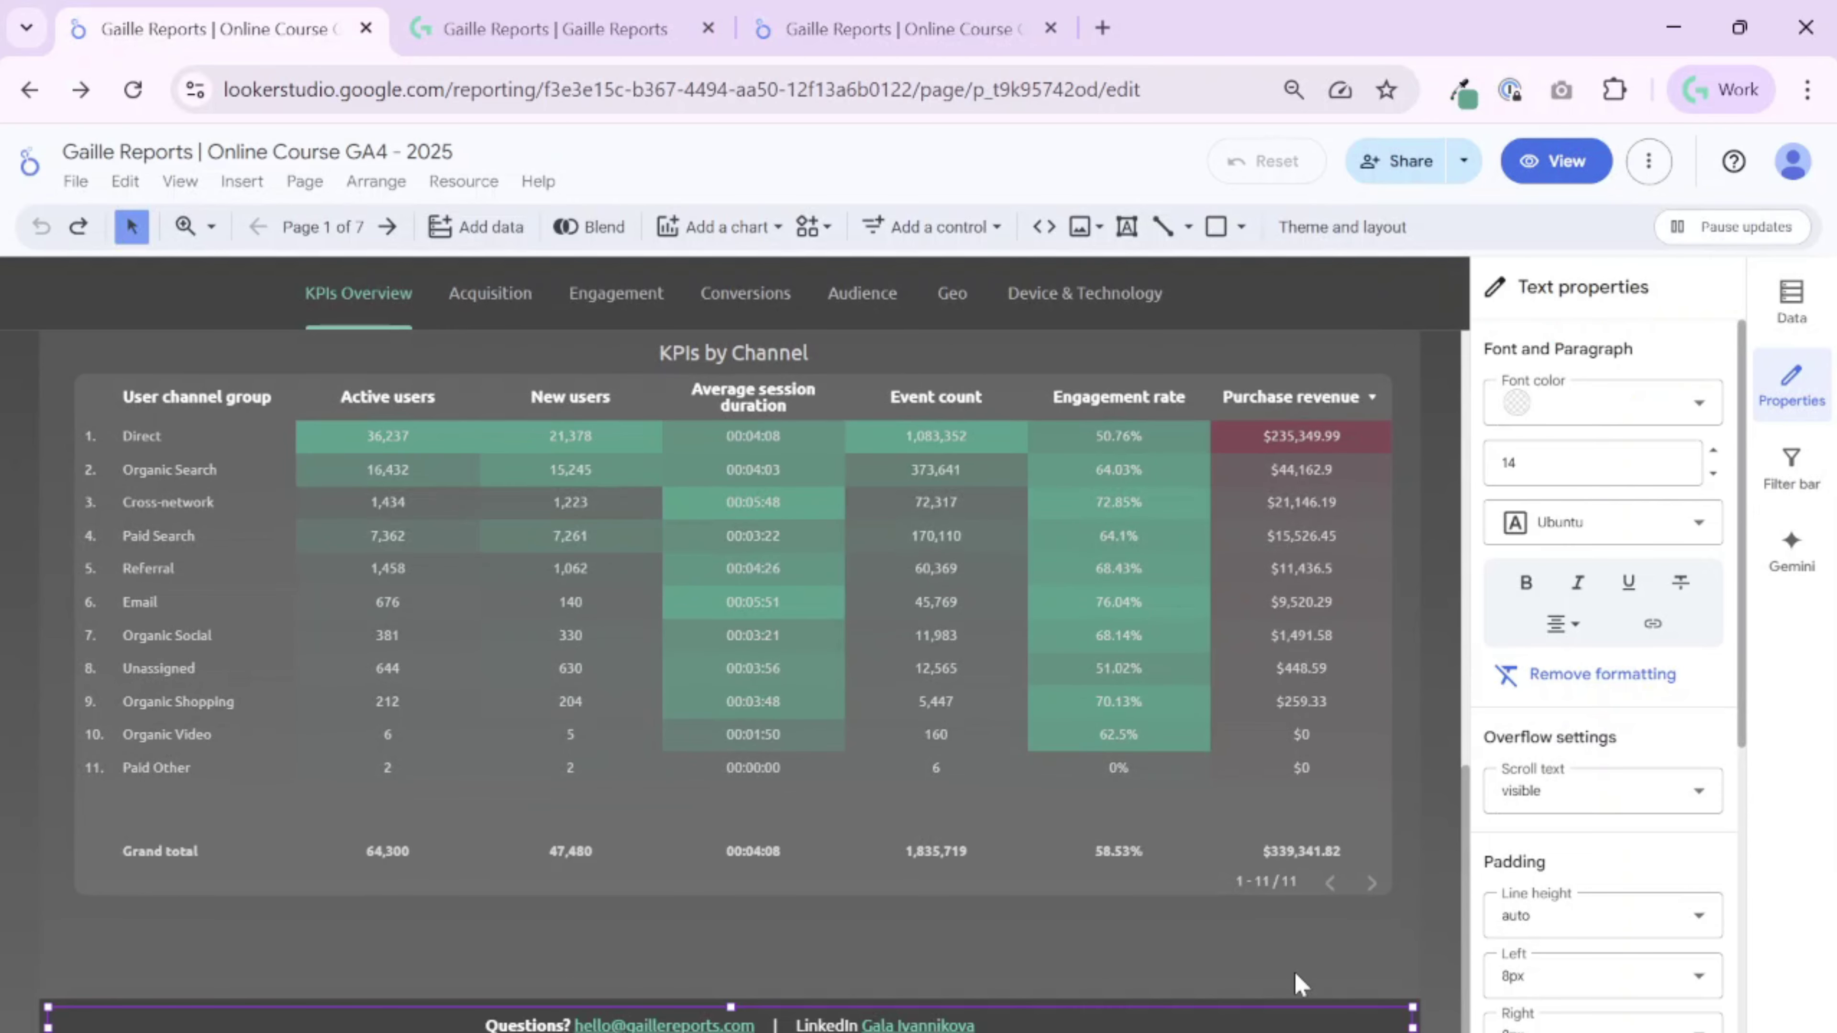
{"action": "left_click", "coordinate": [1302, 986]}
{"action": "left_click_drag", "start_coordinate": [535, 956], "coordinate": [876, 1028]}
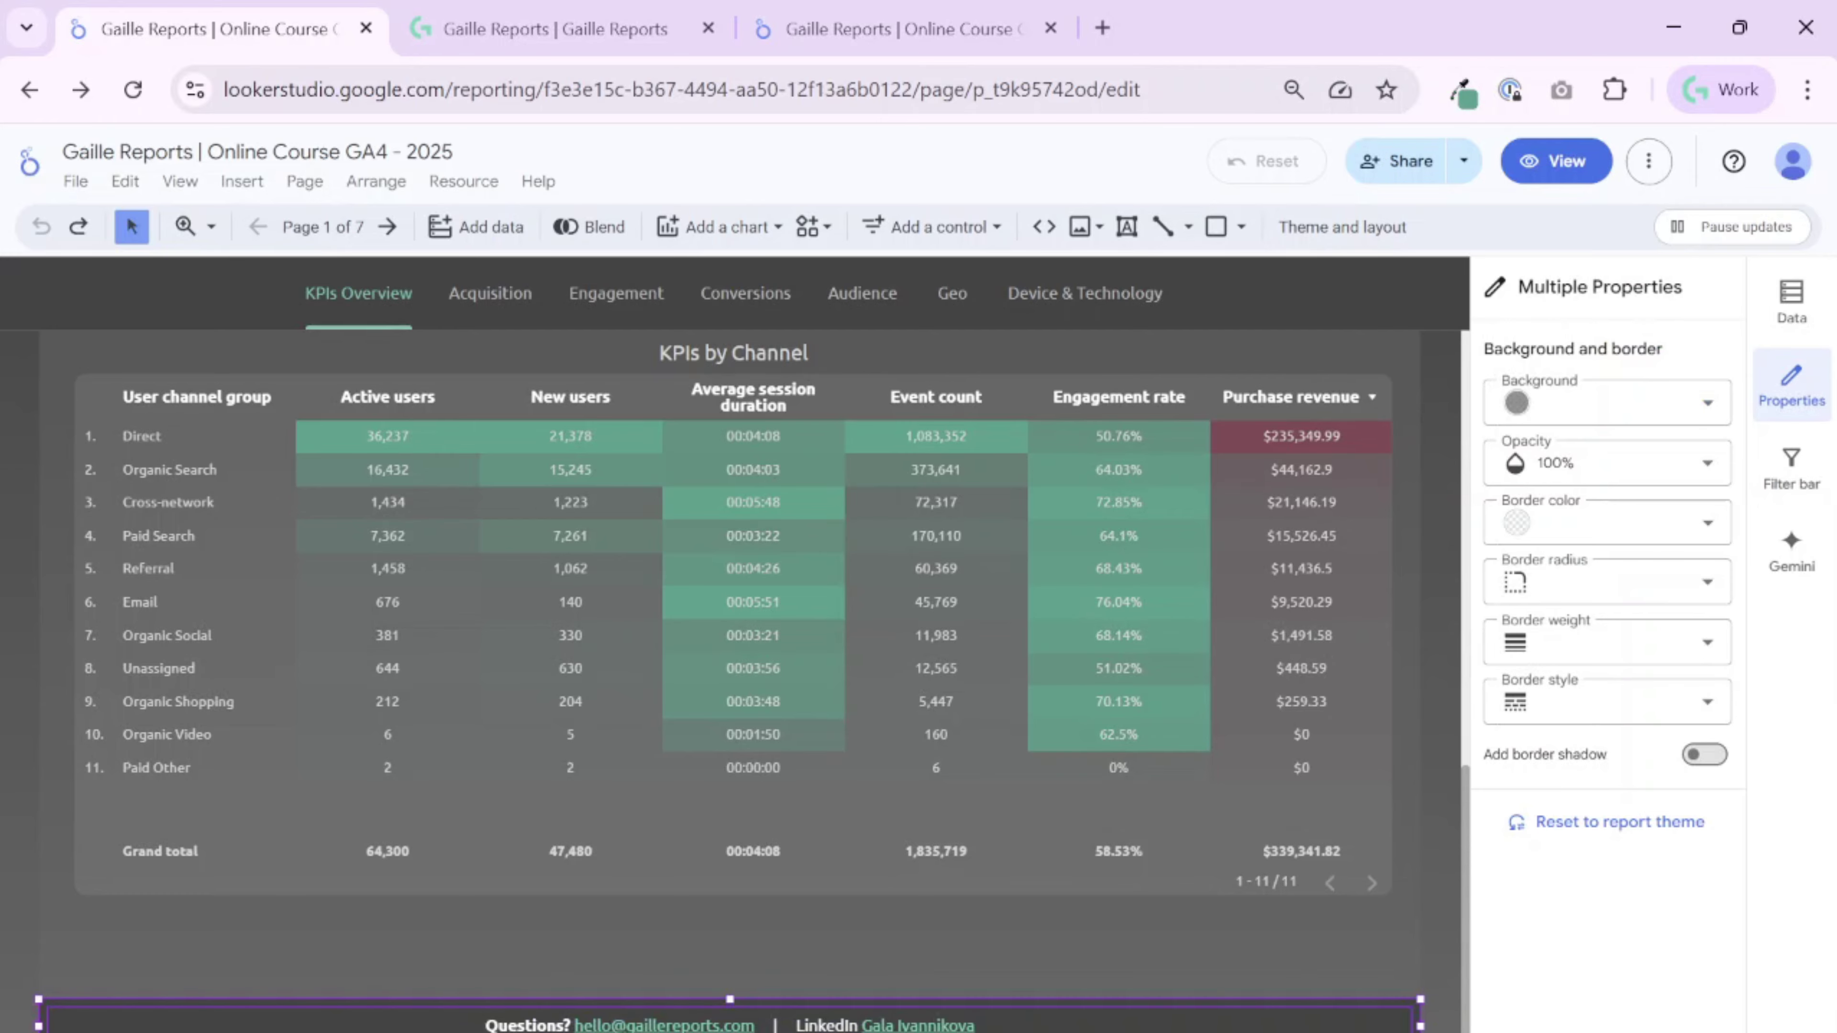
{"action": "left_click", "coordinate": [1258, 973]}
{"action": "left_click", "coordinate": [972, 1024]}
{"action": "key", "text": "ctrl+3"}
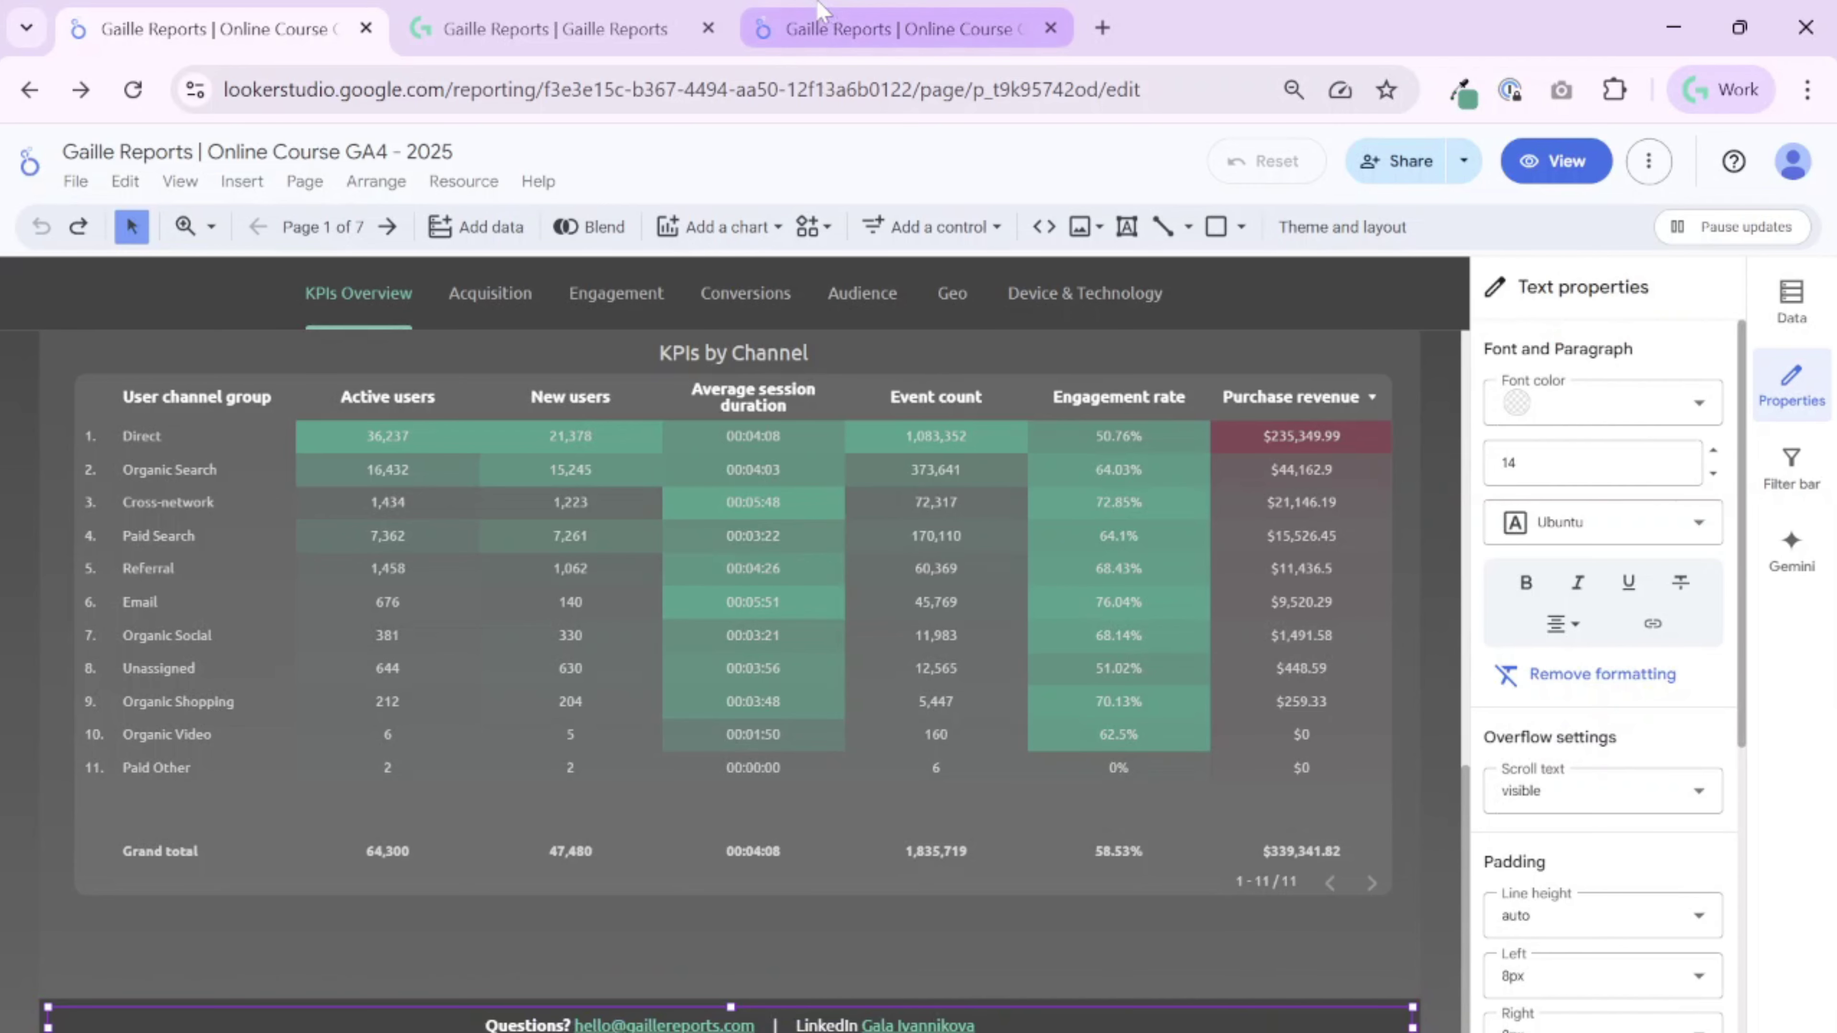
{"action": "left_click", "coordinate": [1040, 955]}
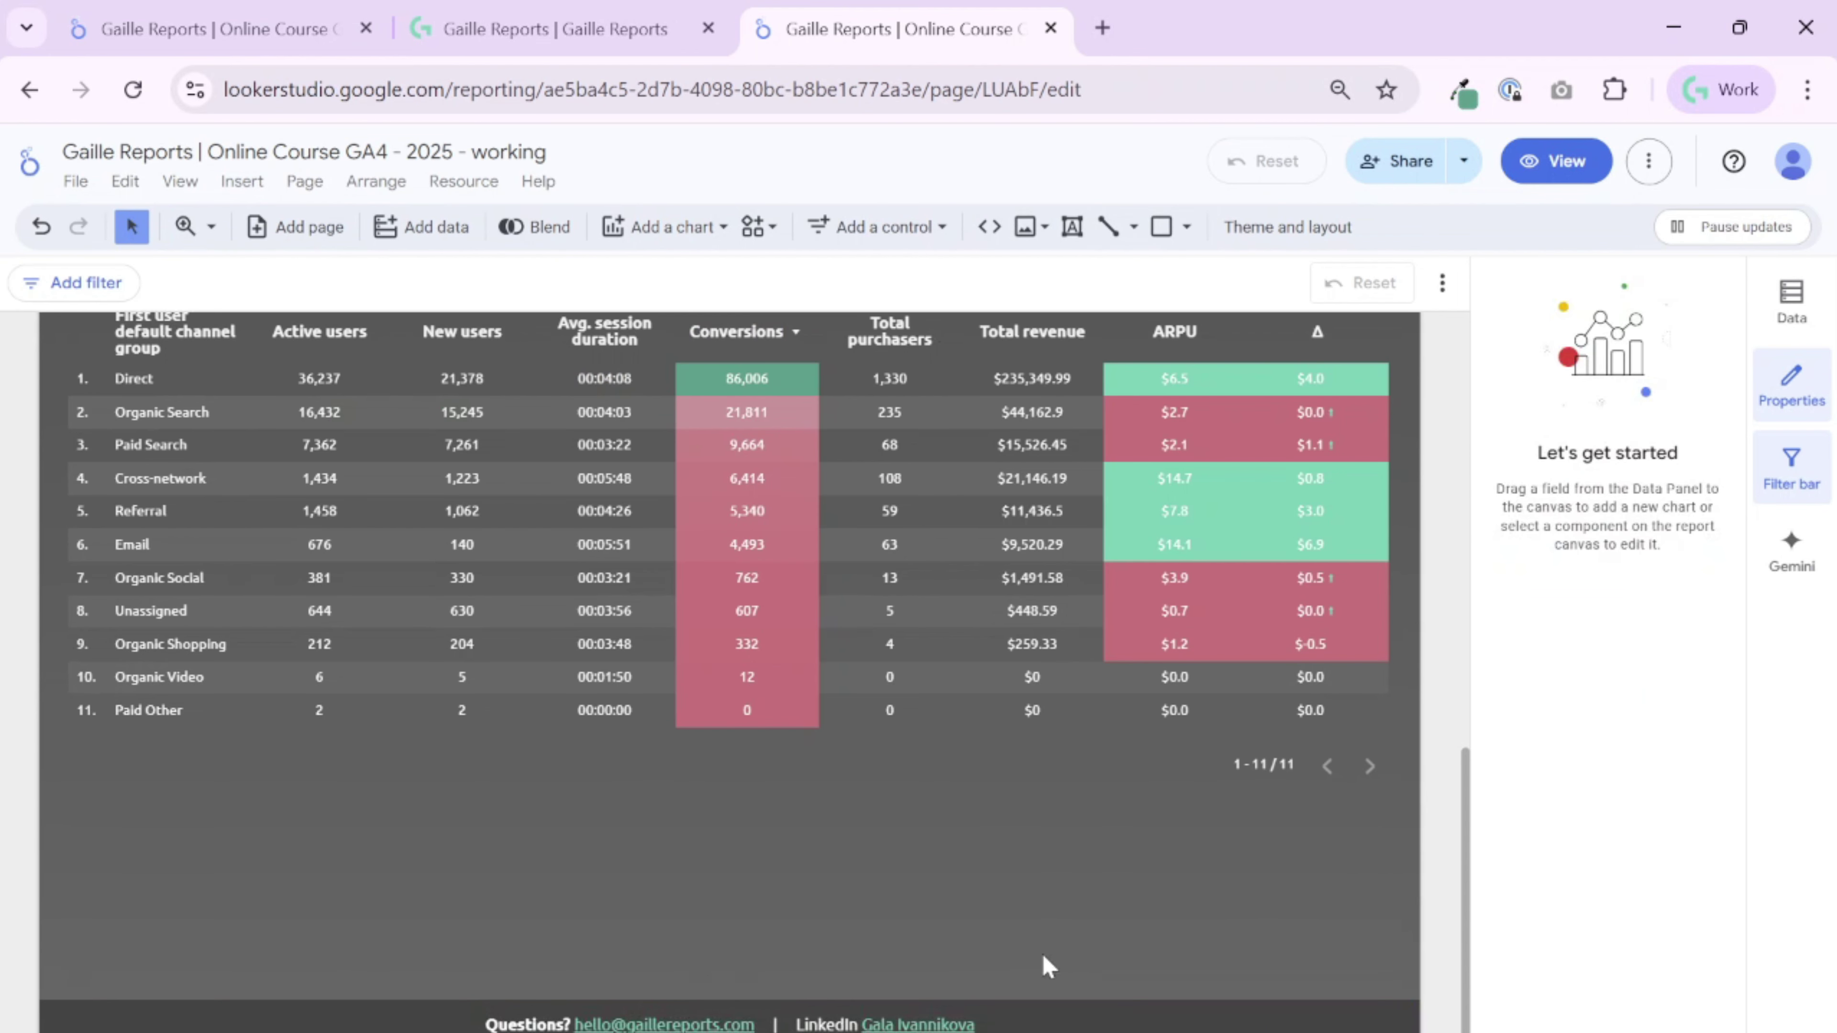
Step: Inspect the LinkedIn link in the pasted footer text and review the page from header to footer
{"action": "left_click", "coordinate": [897, 1026]}
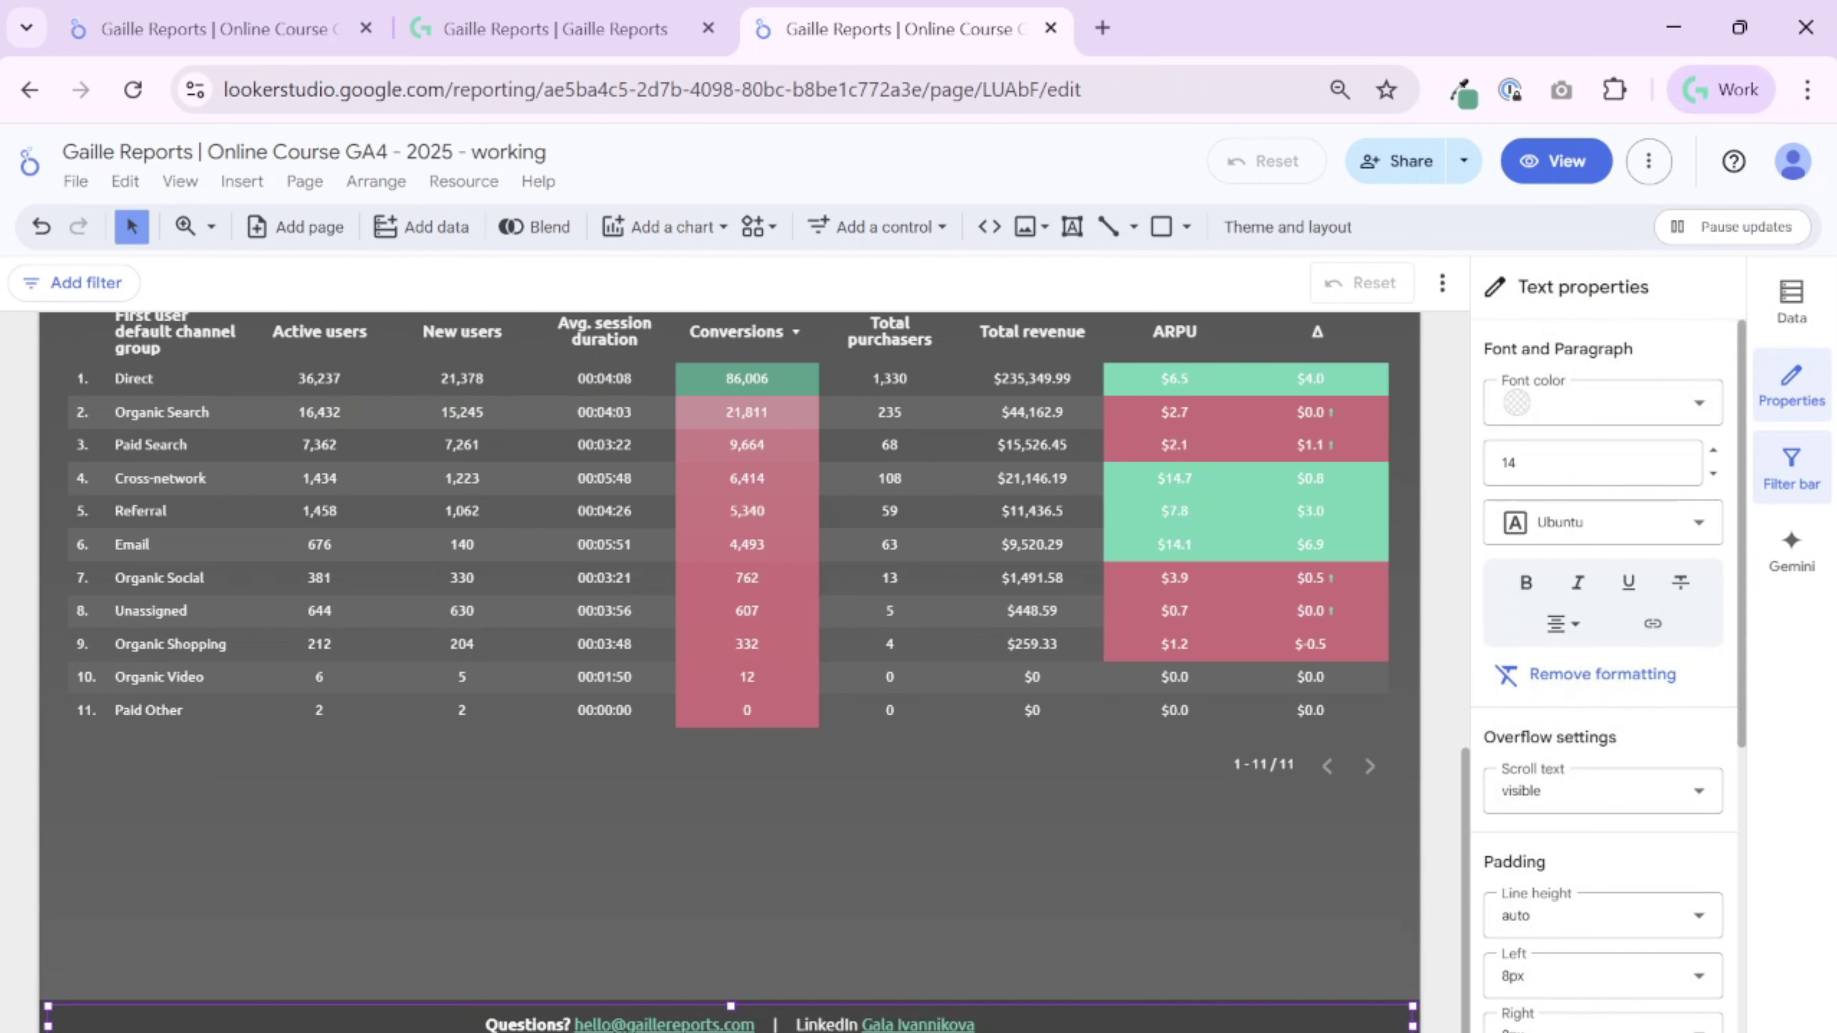
{"action": "left_click", "coordinate": [882, 1023]}
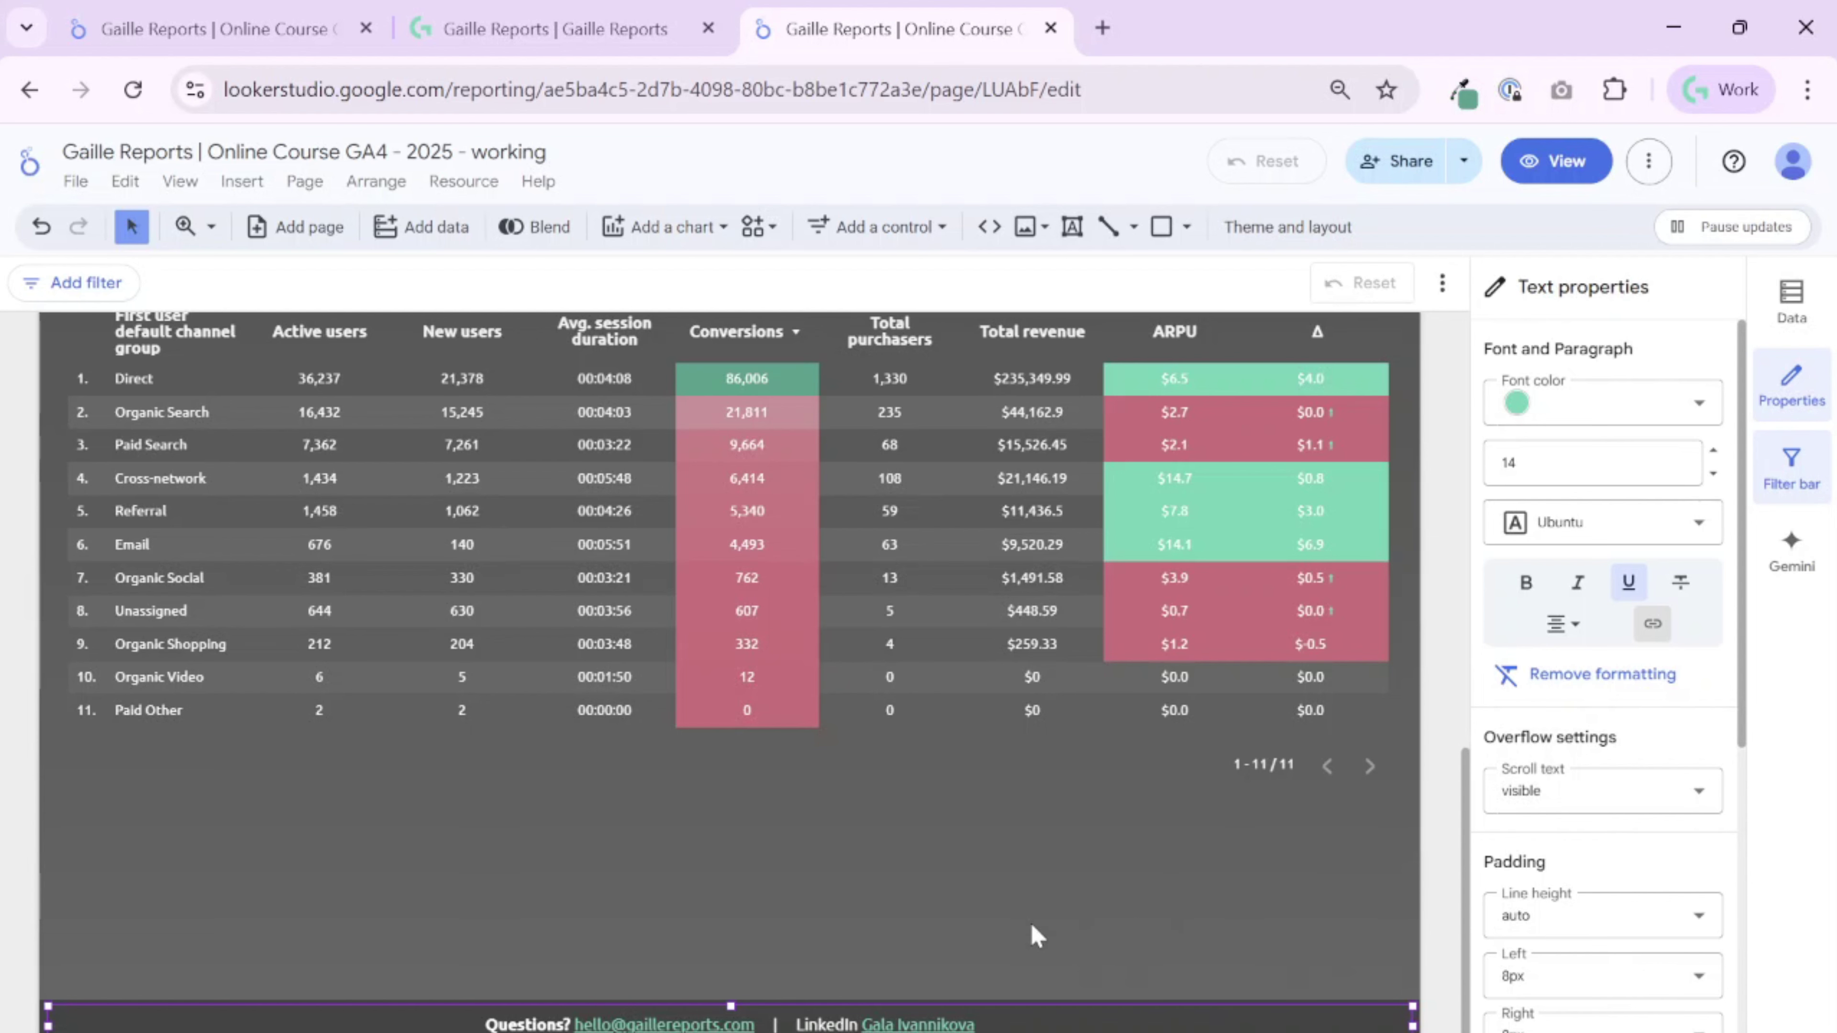
{"action": "left_click", "coordinate": [940, 944]}
{"action": "scroll", "coordinate": [1227, 749], "scroll_direction": "up", "scroll_amount": 1}
{"action": "scroll", "coordinate": [1228, 749], "scroll_direction": "up", "scroll_amount": 10}
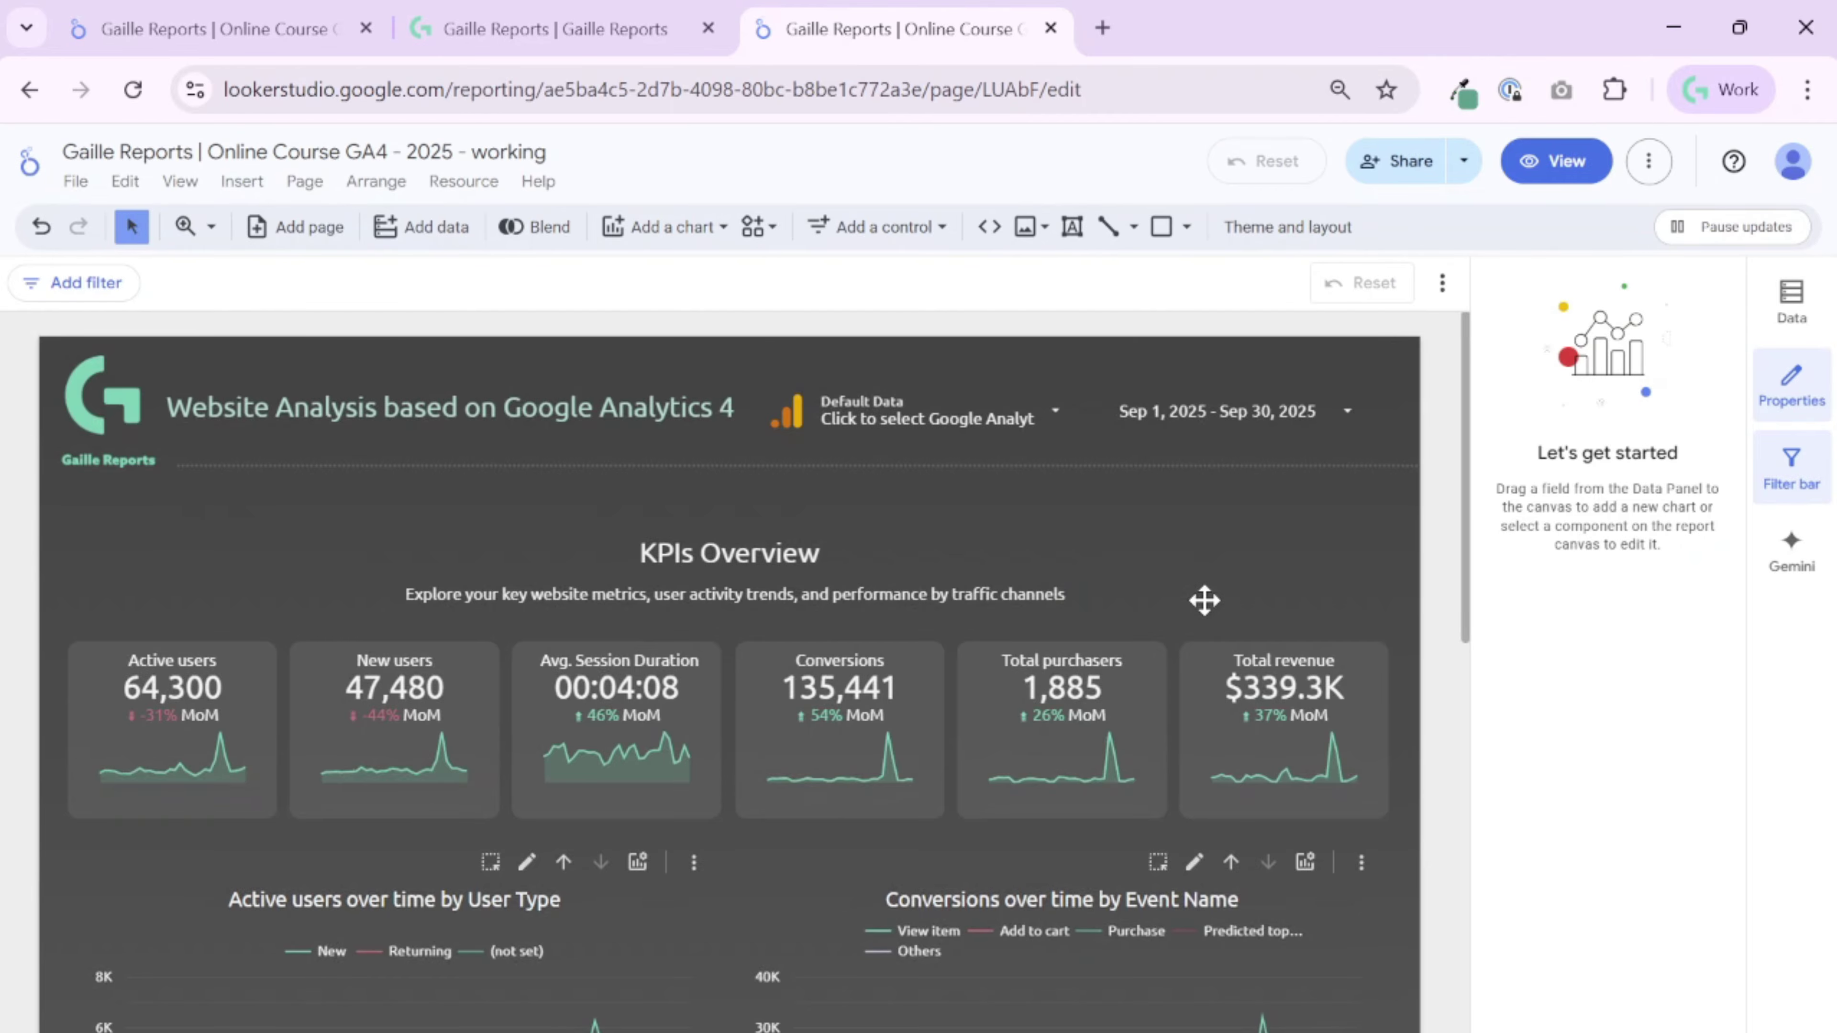
{"action": "scroll", "coordinate": [1201, 599], "scroll_direction": "down", "scroll_amount": 10}
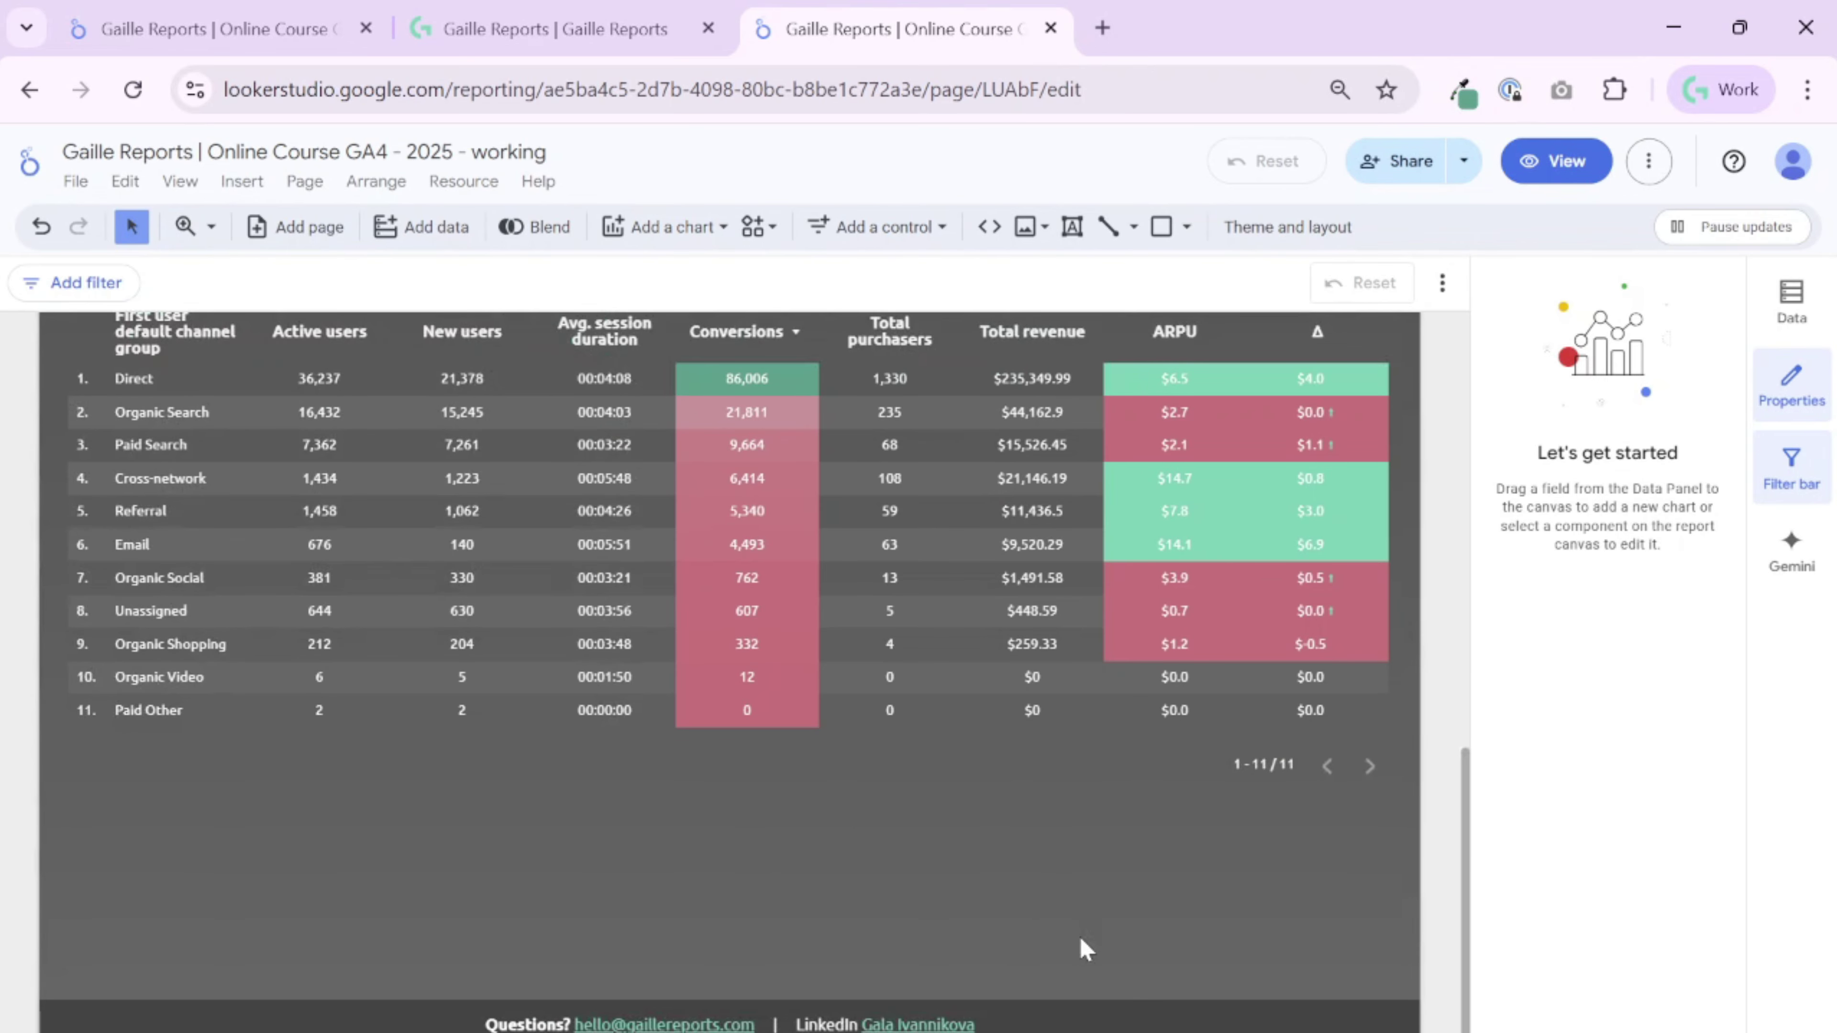
Step: Check whether the footer contact text and the header title are set to report level or page level
{"action": "left_click", "coordinate": [771, 1018]}
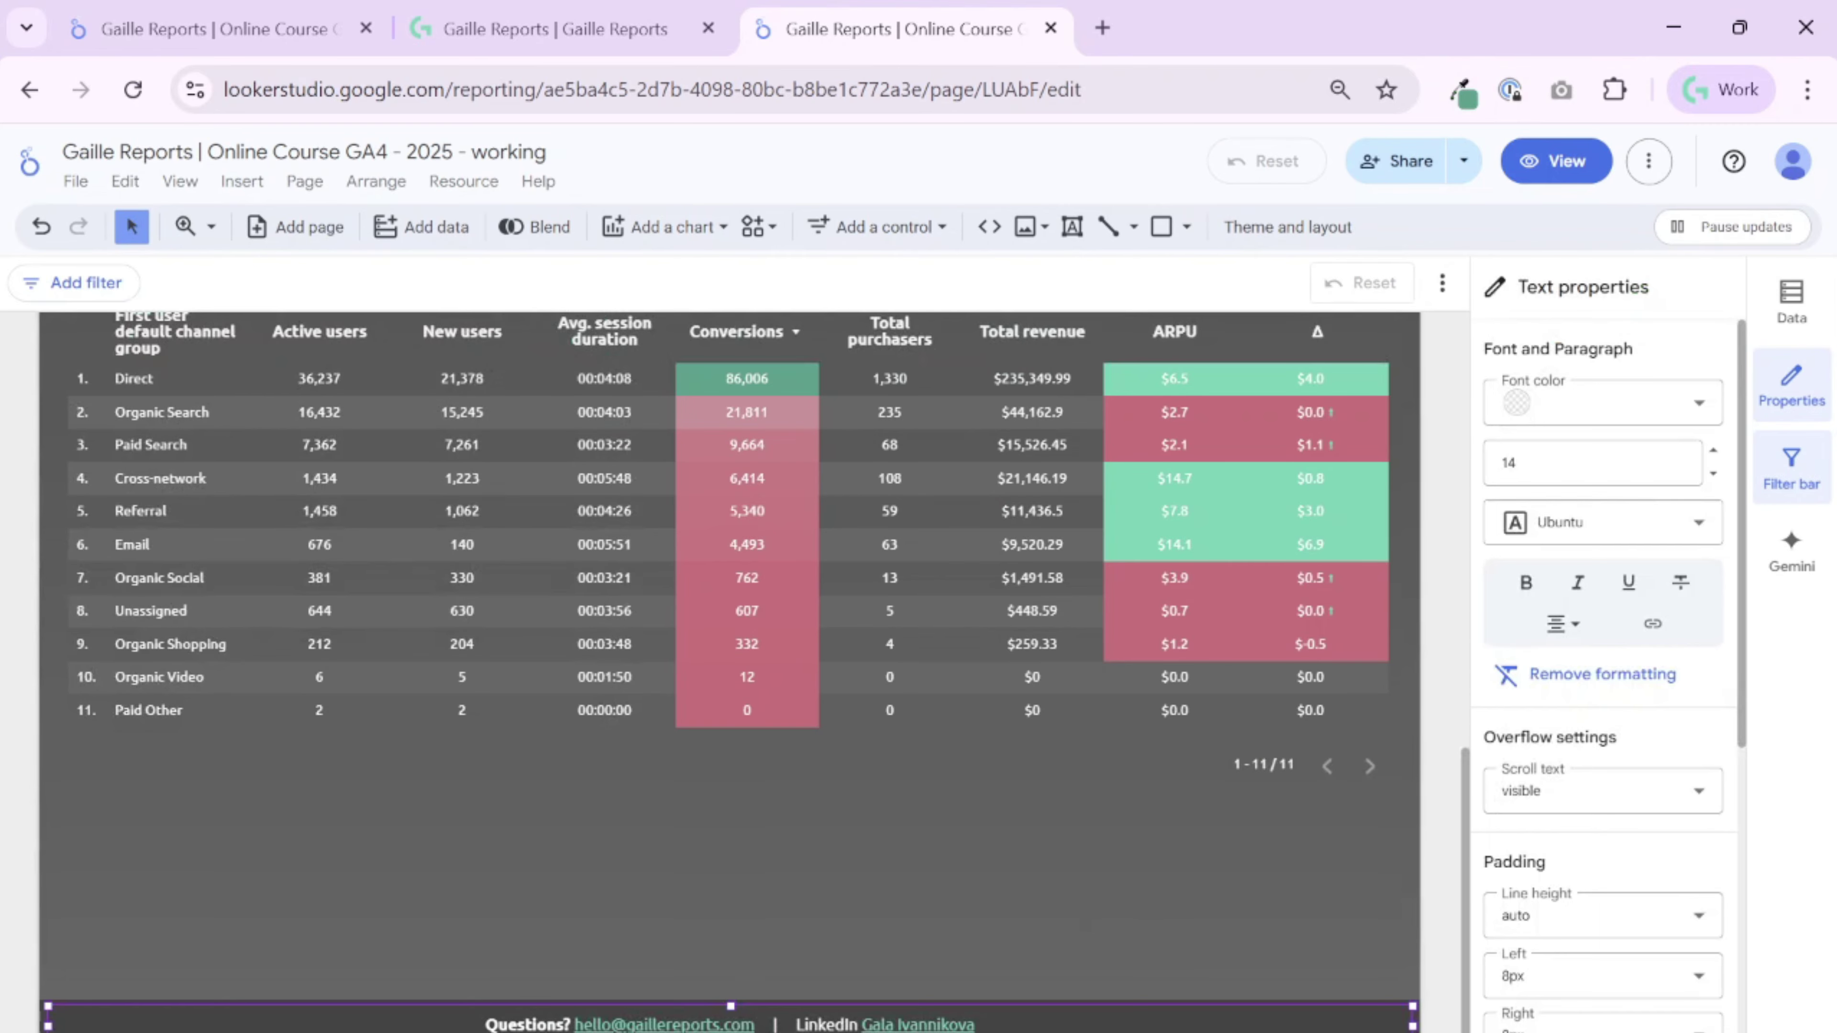
{"action": "right_click", "coordinate": [786, 1017]}
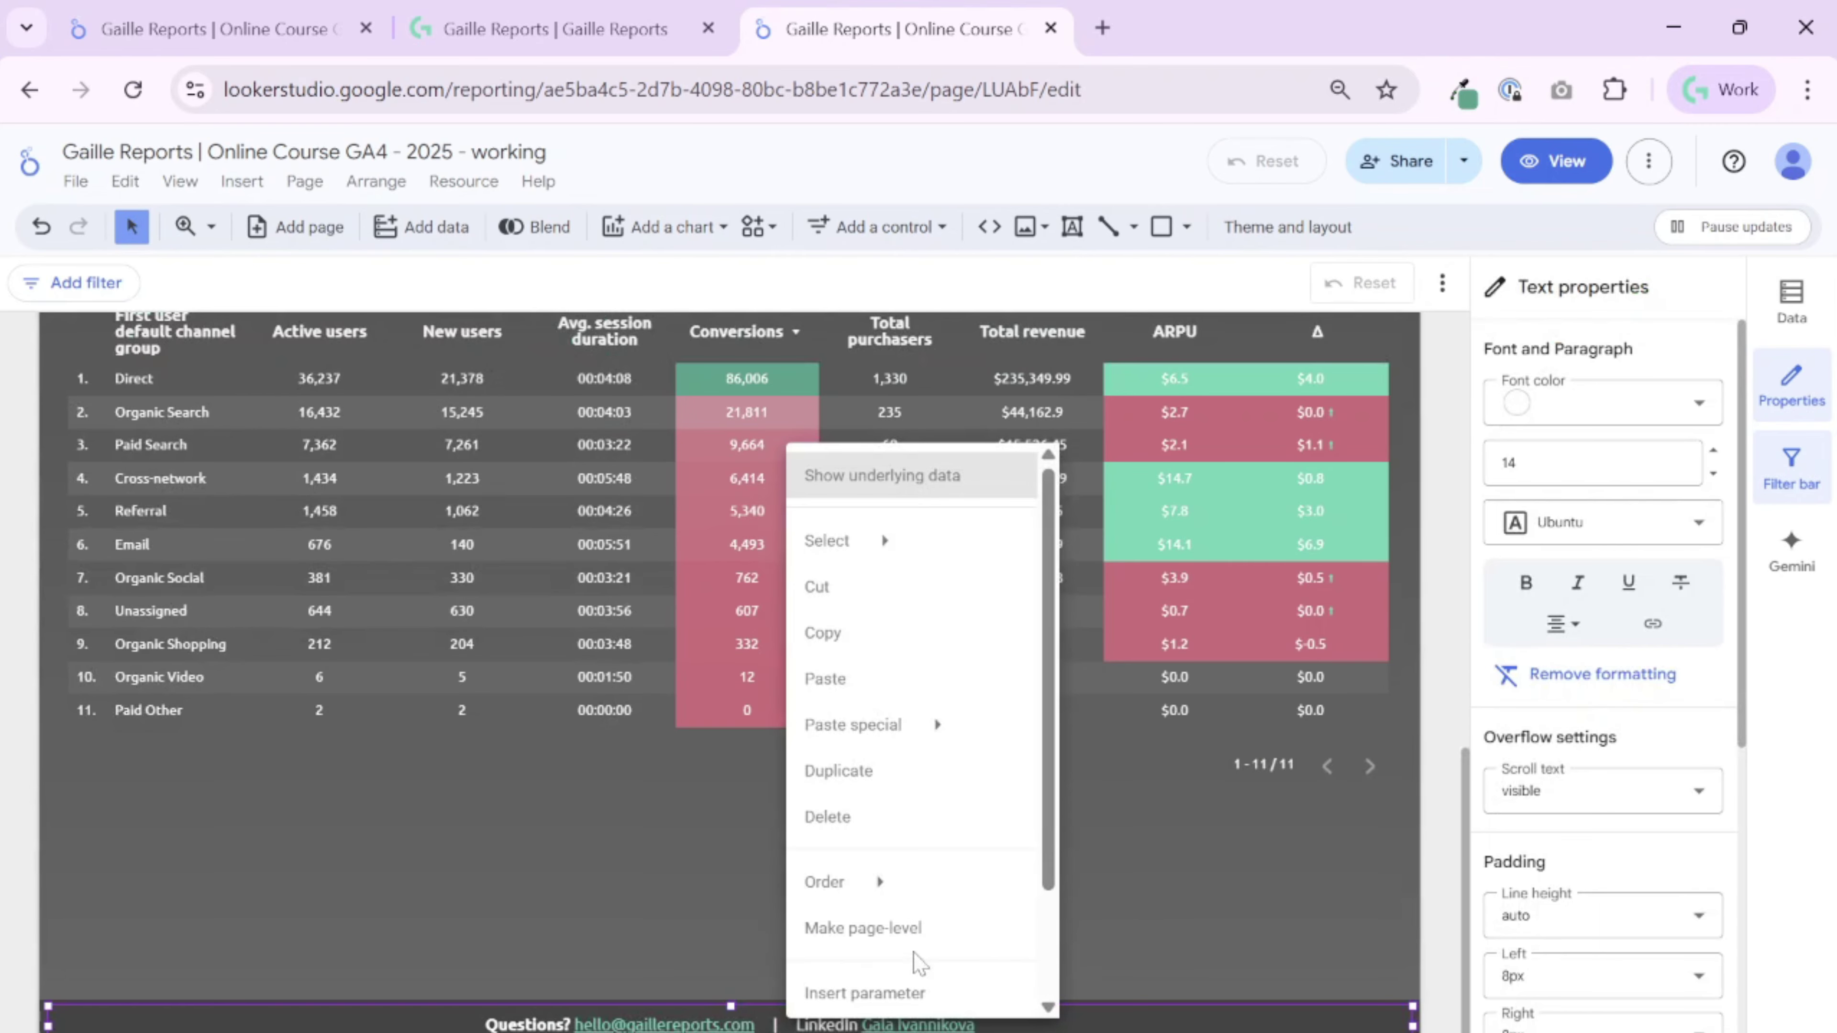
{"action": "left_click", "coordinate": [1406, 872]}
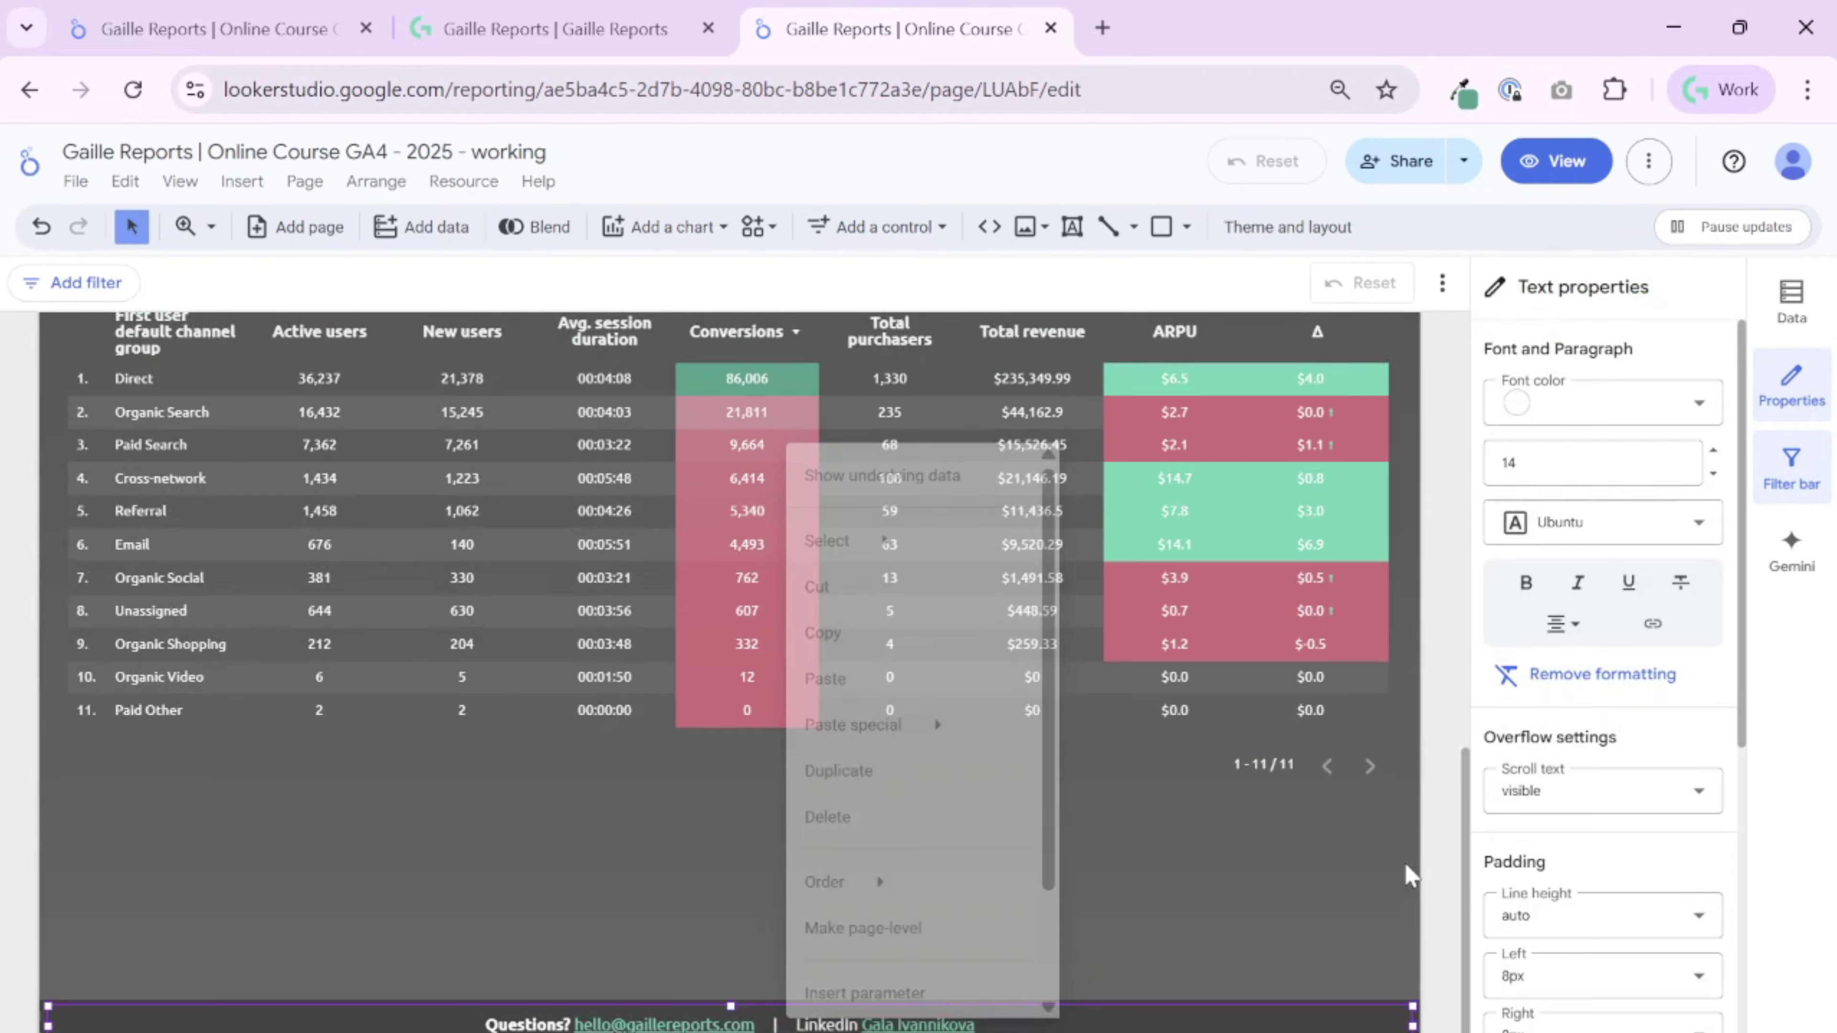
{"action": "scroll", "coordinate": [968, 878], "scroll_direction": "up", "scroll_amount": 10}
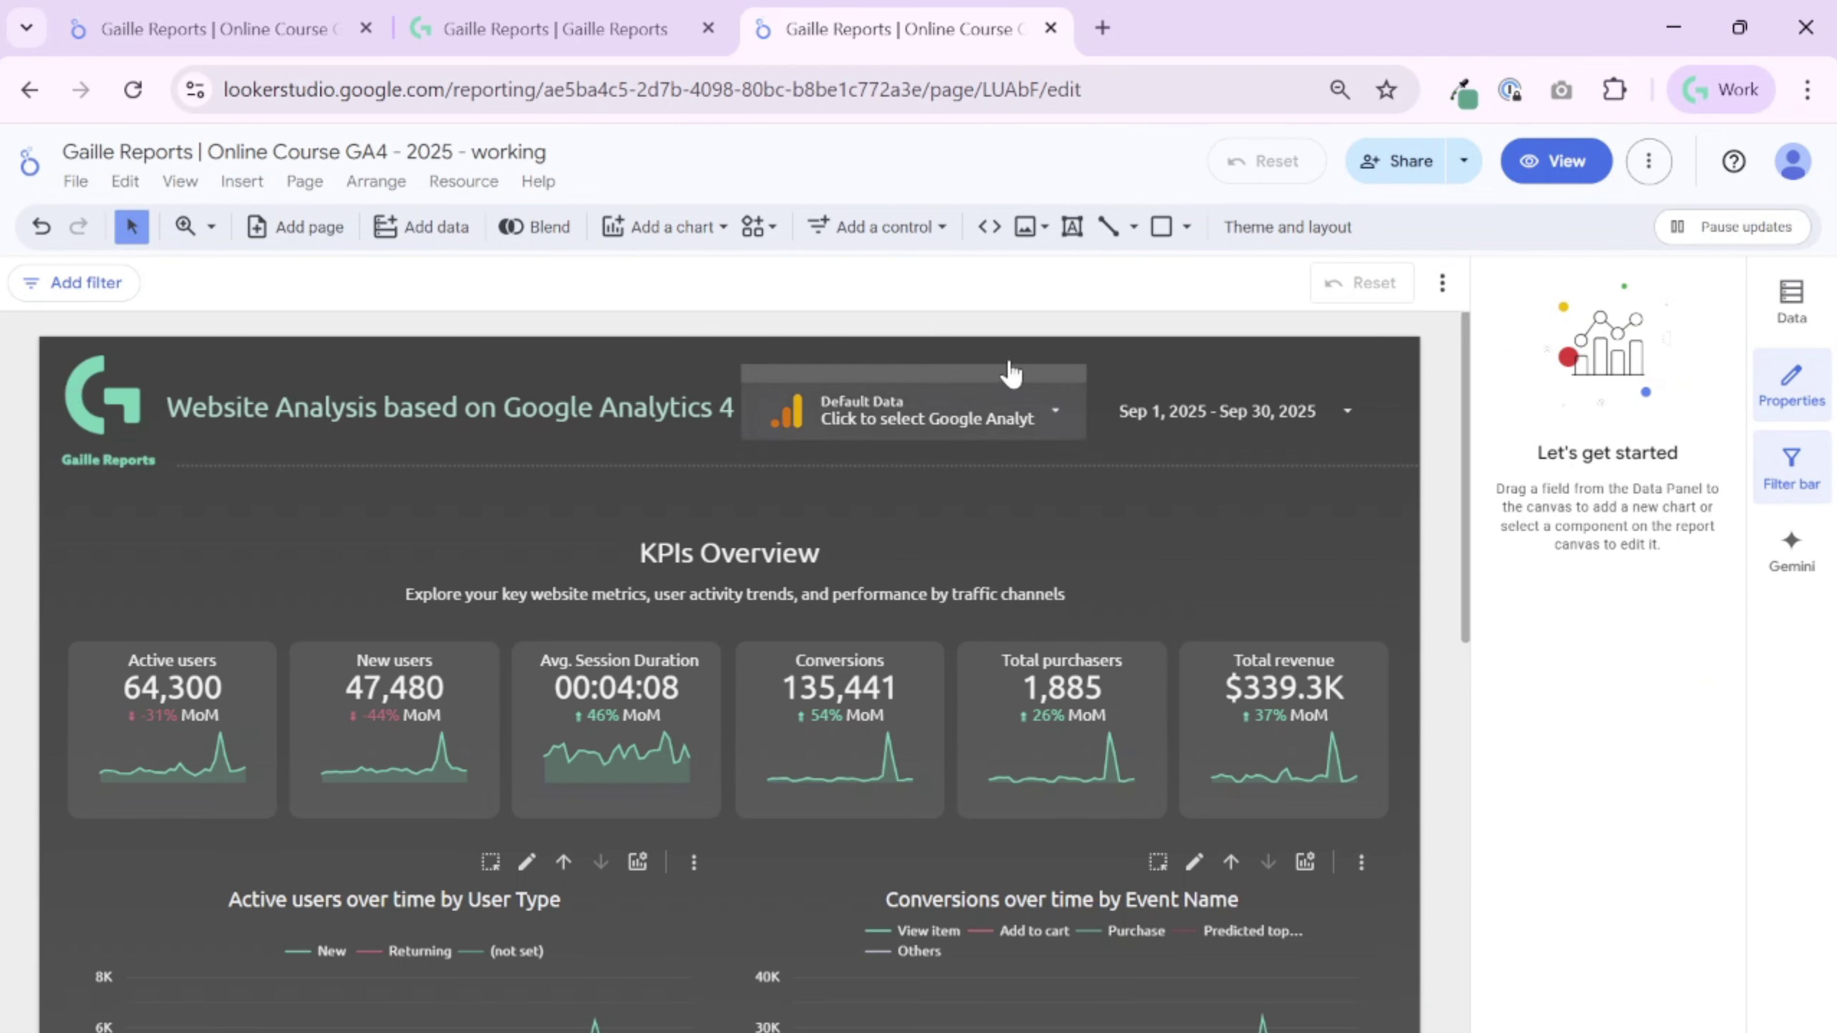
{"action": "left_click", "coordinate": [569, 399]}
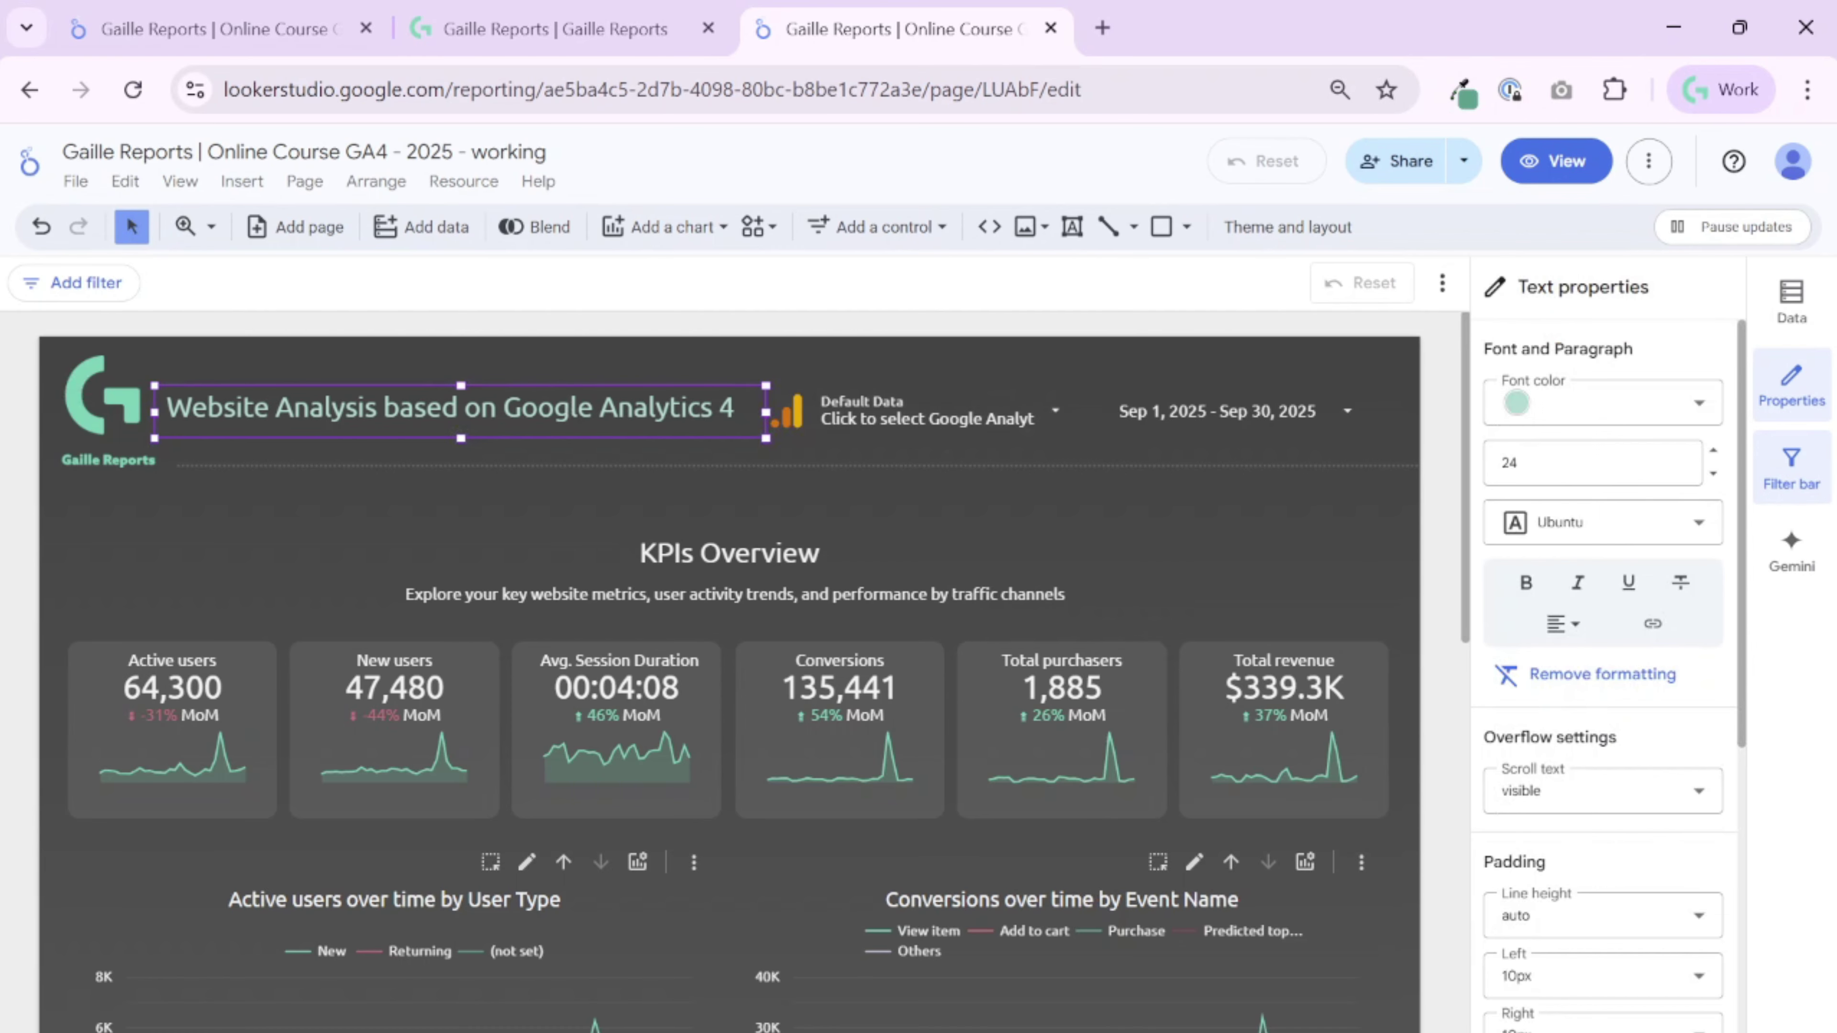
{"action": "right_click", "coordinate": [593, 405]}
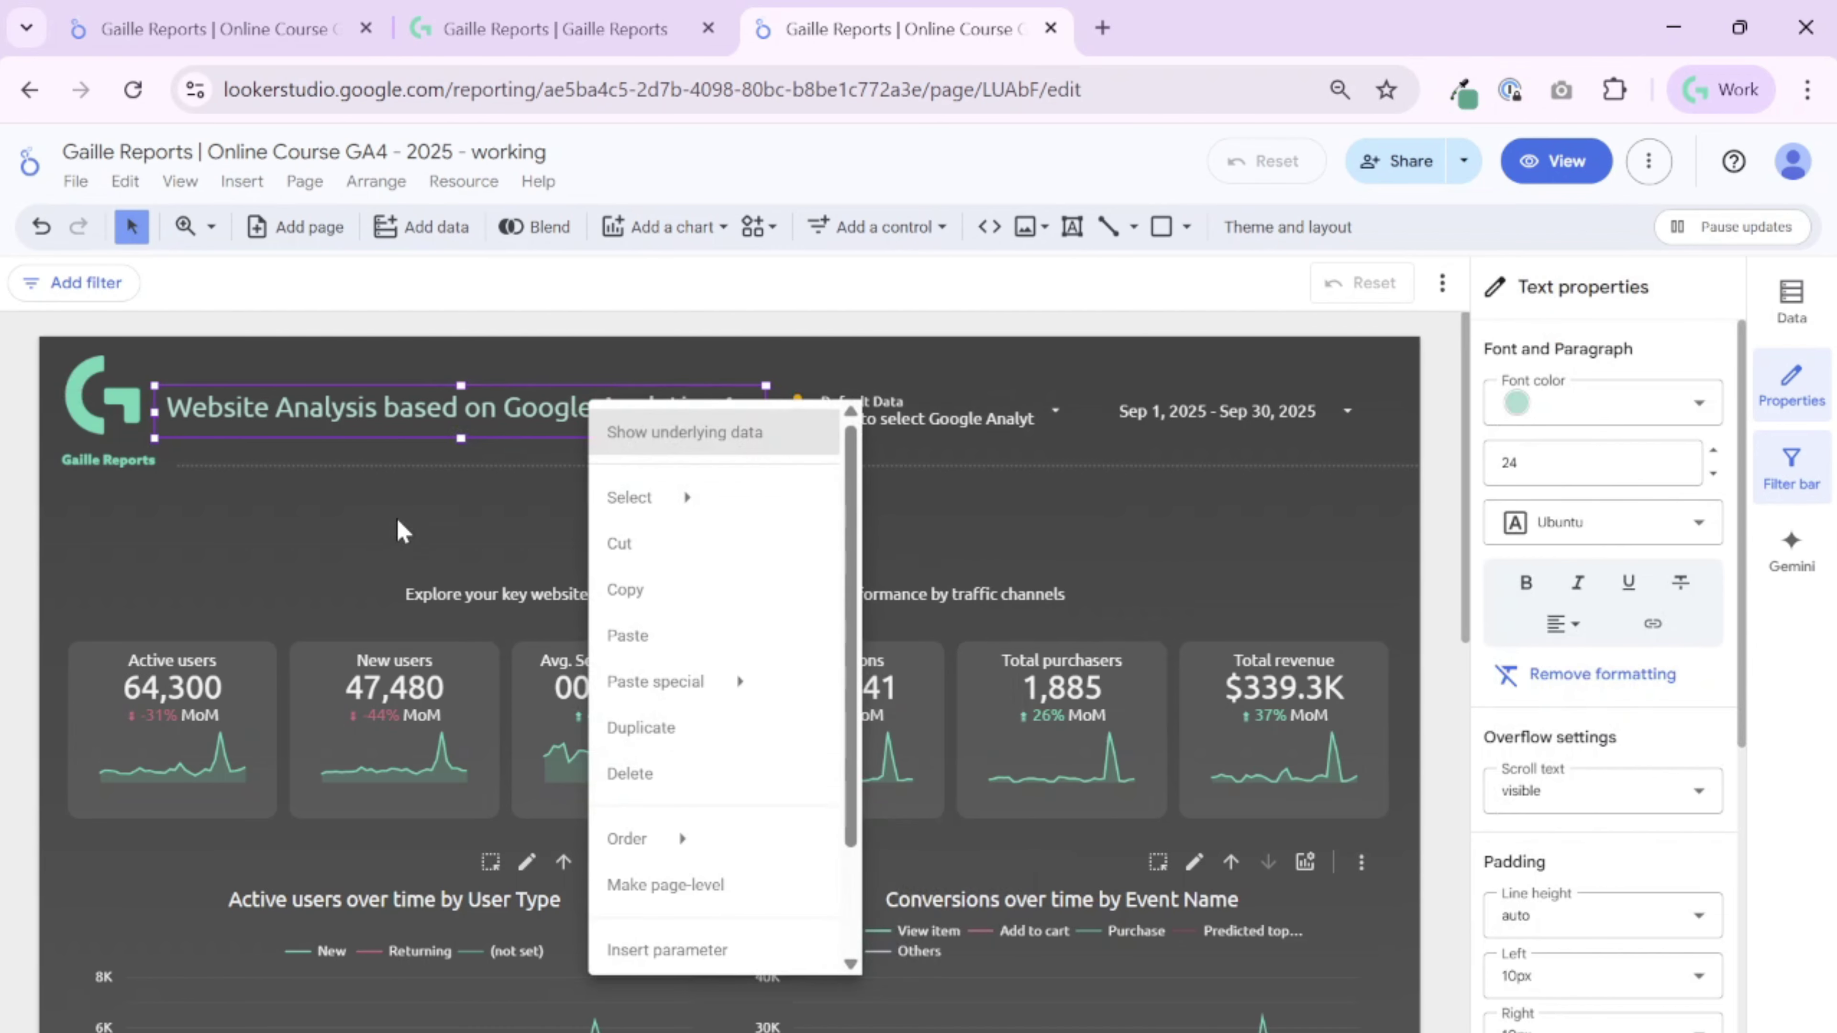
{"action": "scroll", "coordinate": [586, 668], "scroll_direction": "down", "scroll_amount": 10}
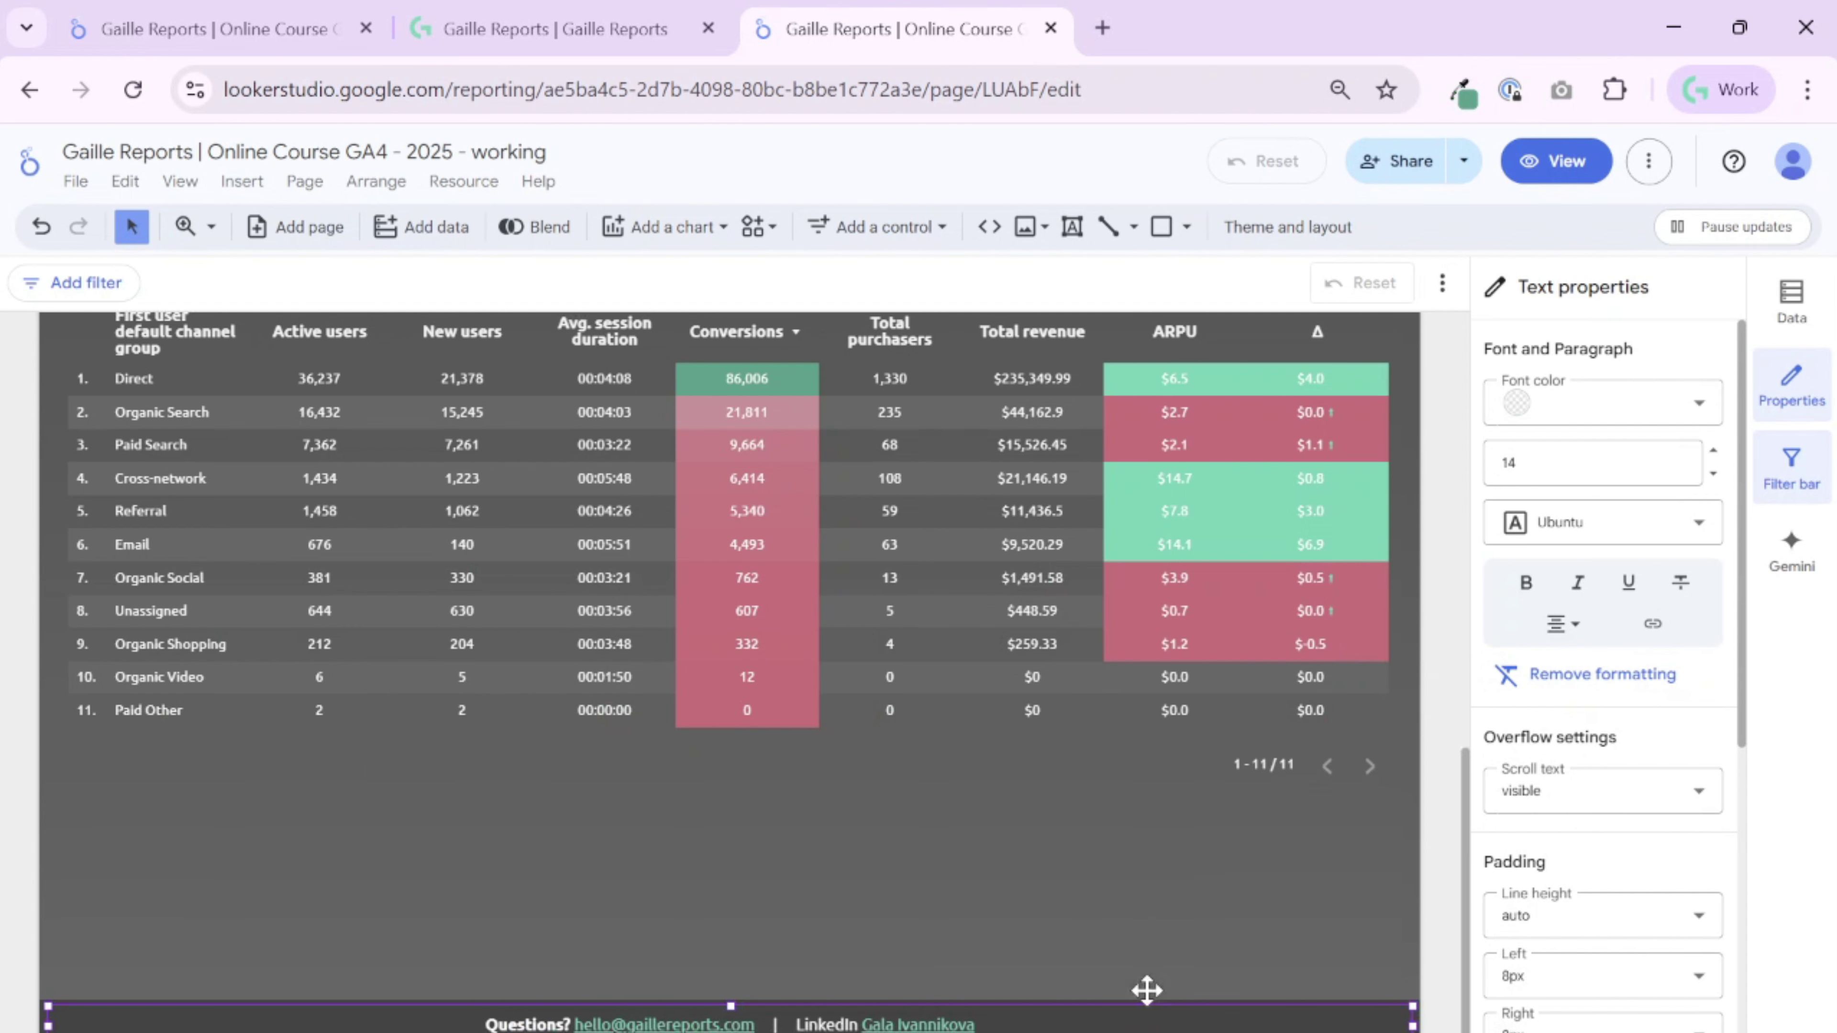
{"action": "left_click", "coordinate": [1081, 961]}
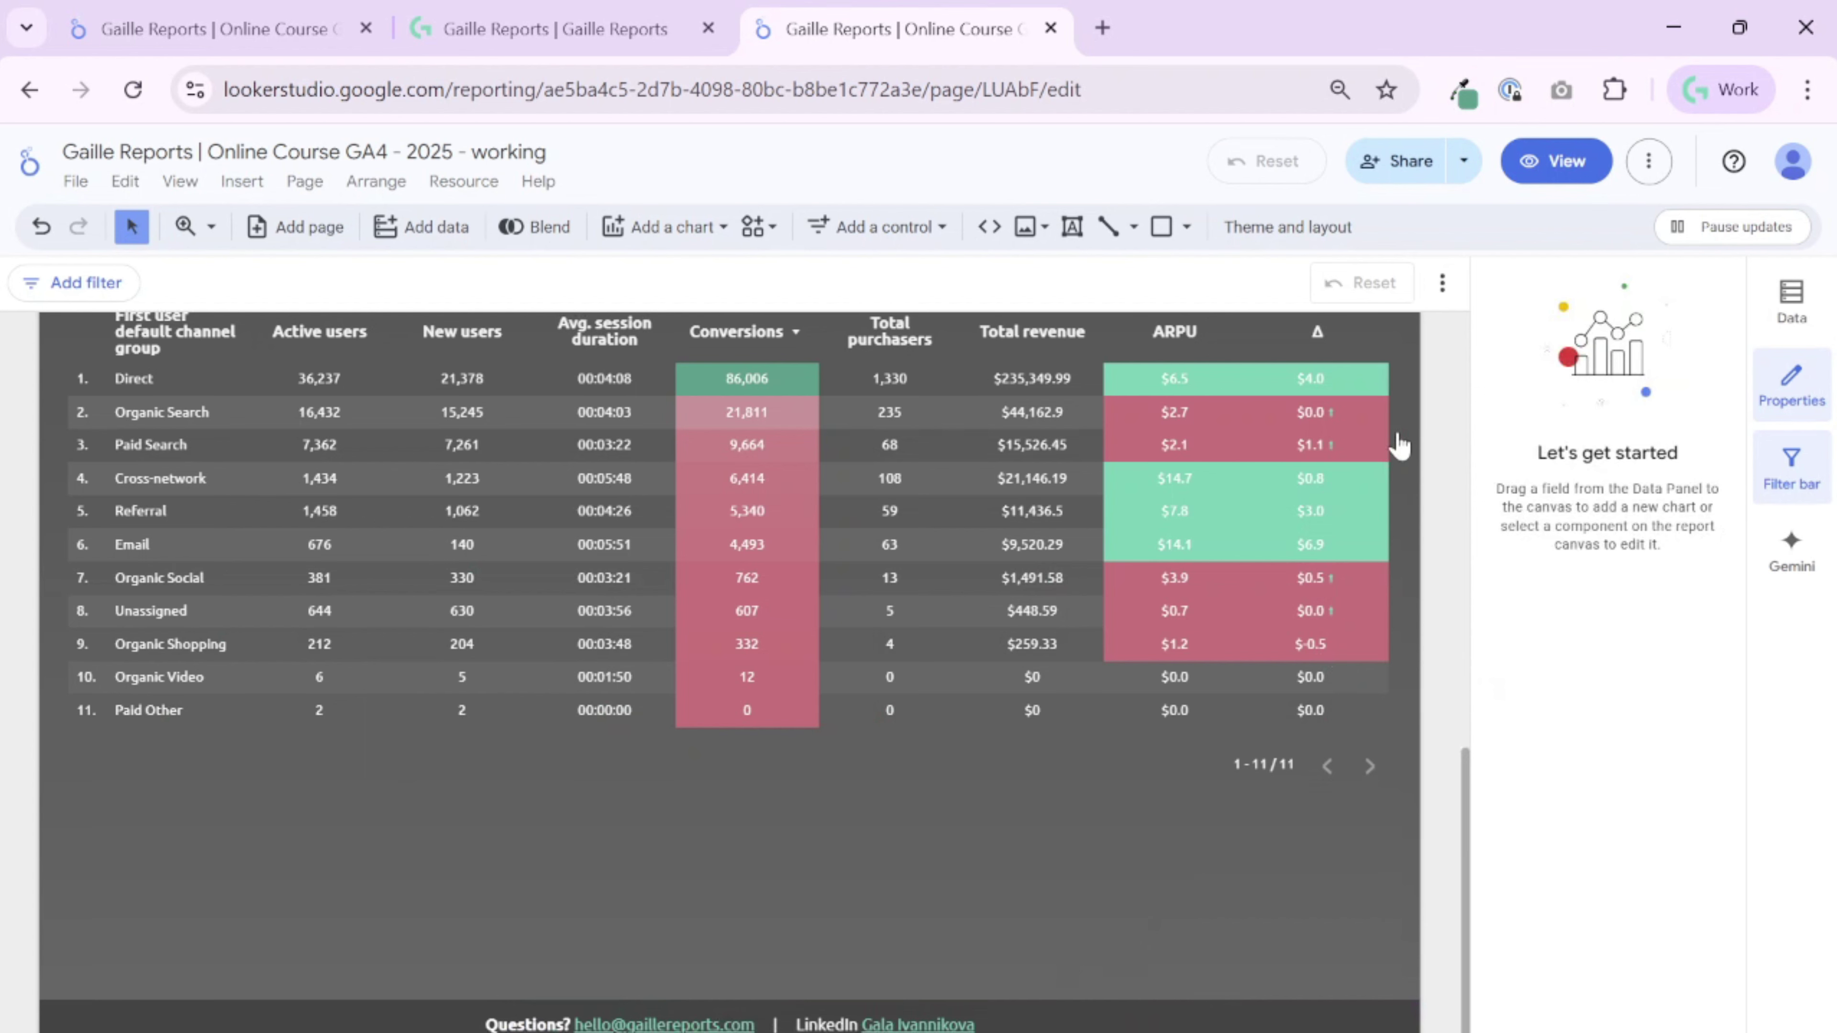
Step: Switch the working report to view mode and inspect the list of Google Analytics properties in the header's data selector
{"action": "left_click", "coordinate": [1557, 161]}
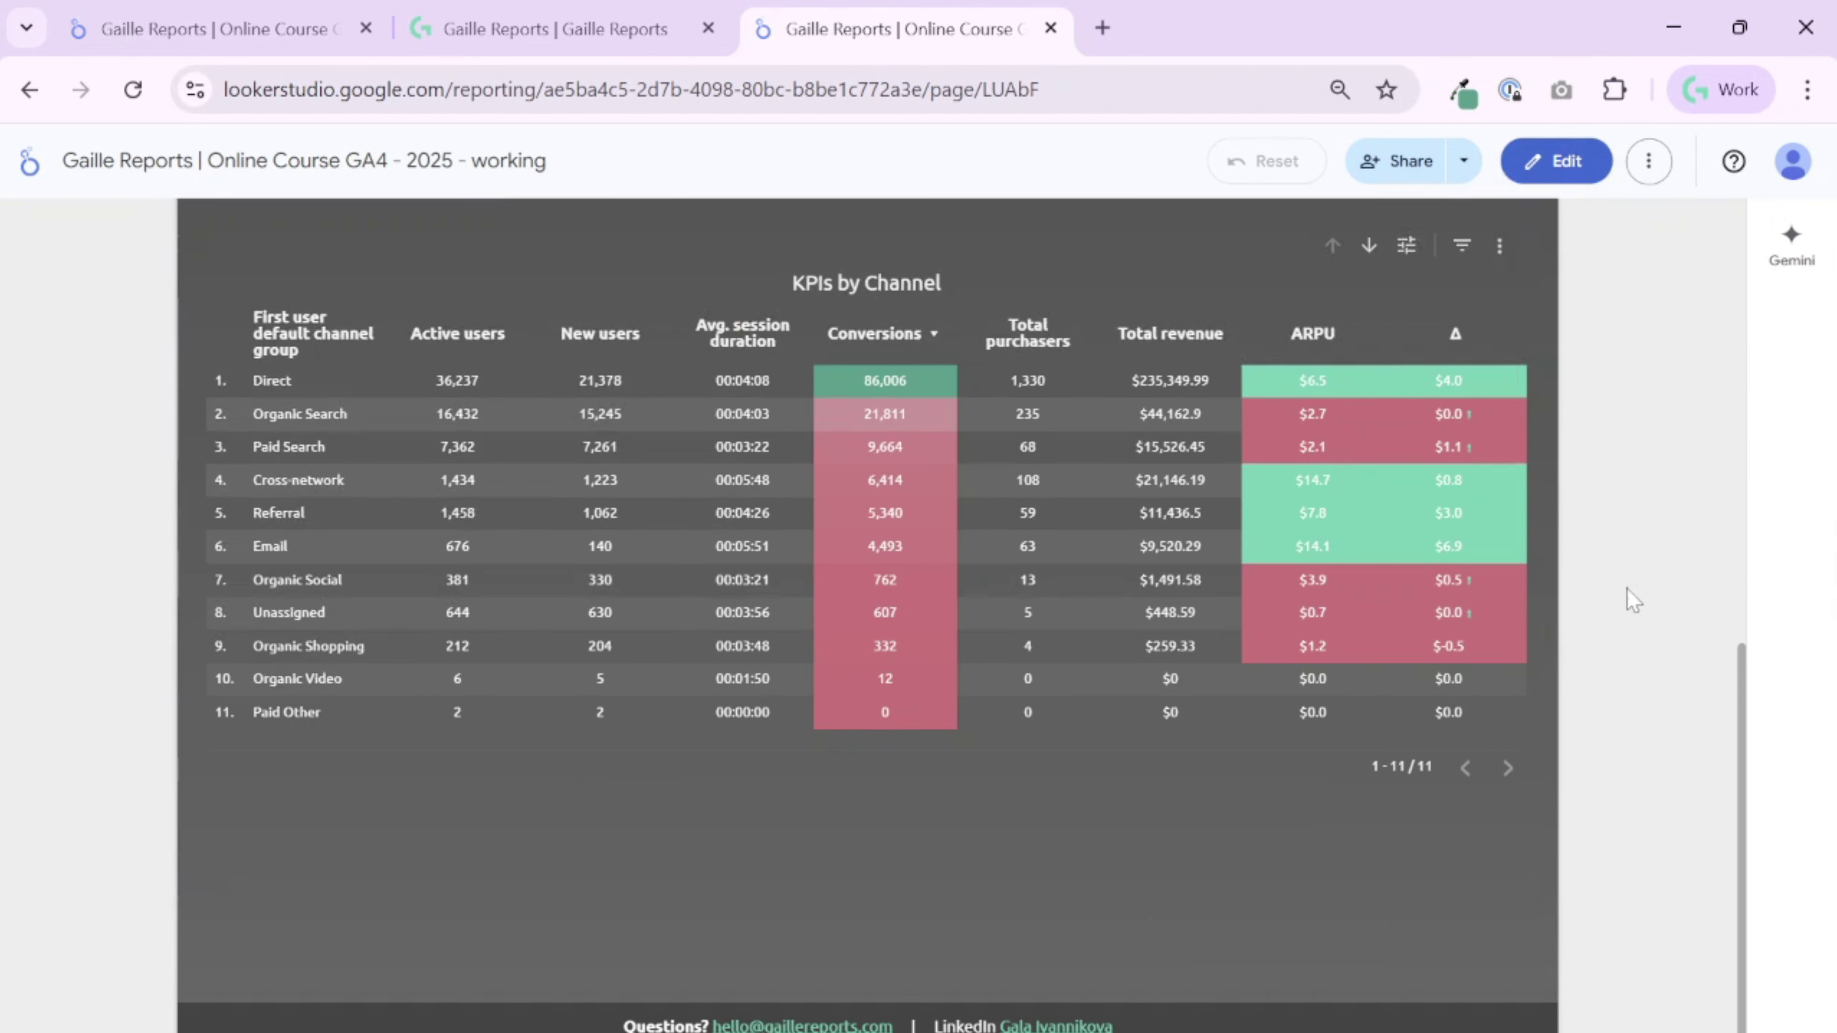
{"action": "scroll", "coordinate": [1633, 600], "scroll_direction": "up", "scroll_amount": 10}
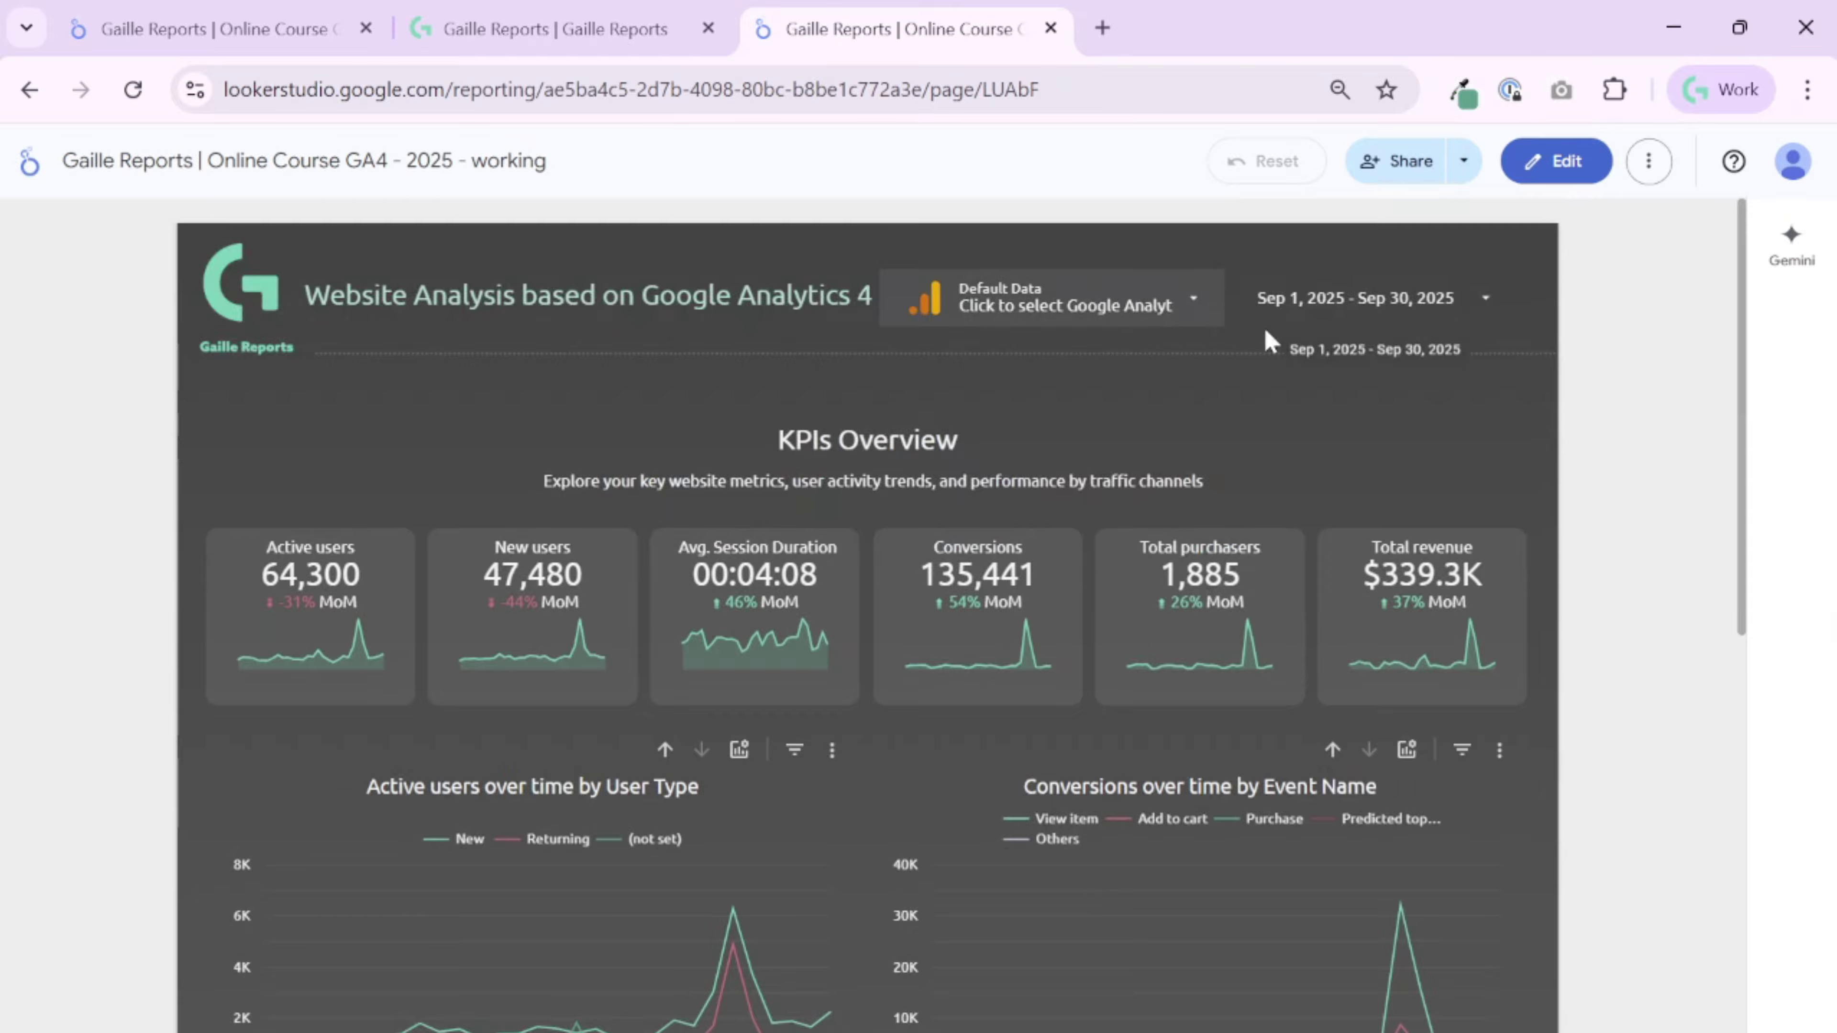
{"action": "left_click", "coordinate": [1157, 293]}
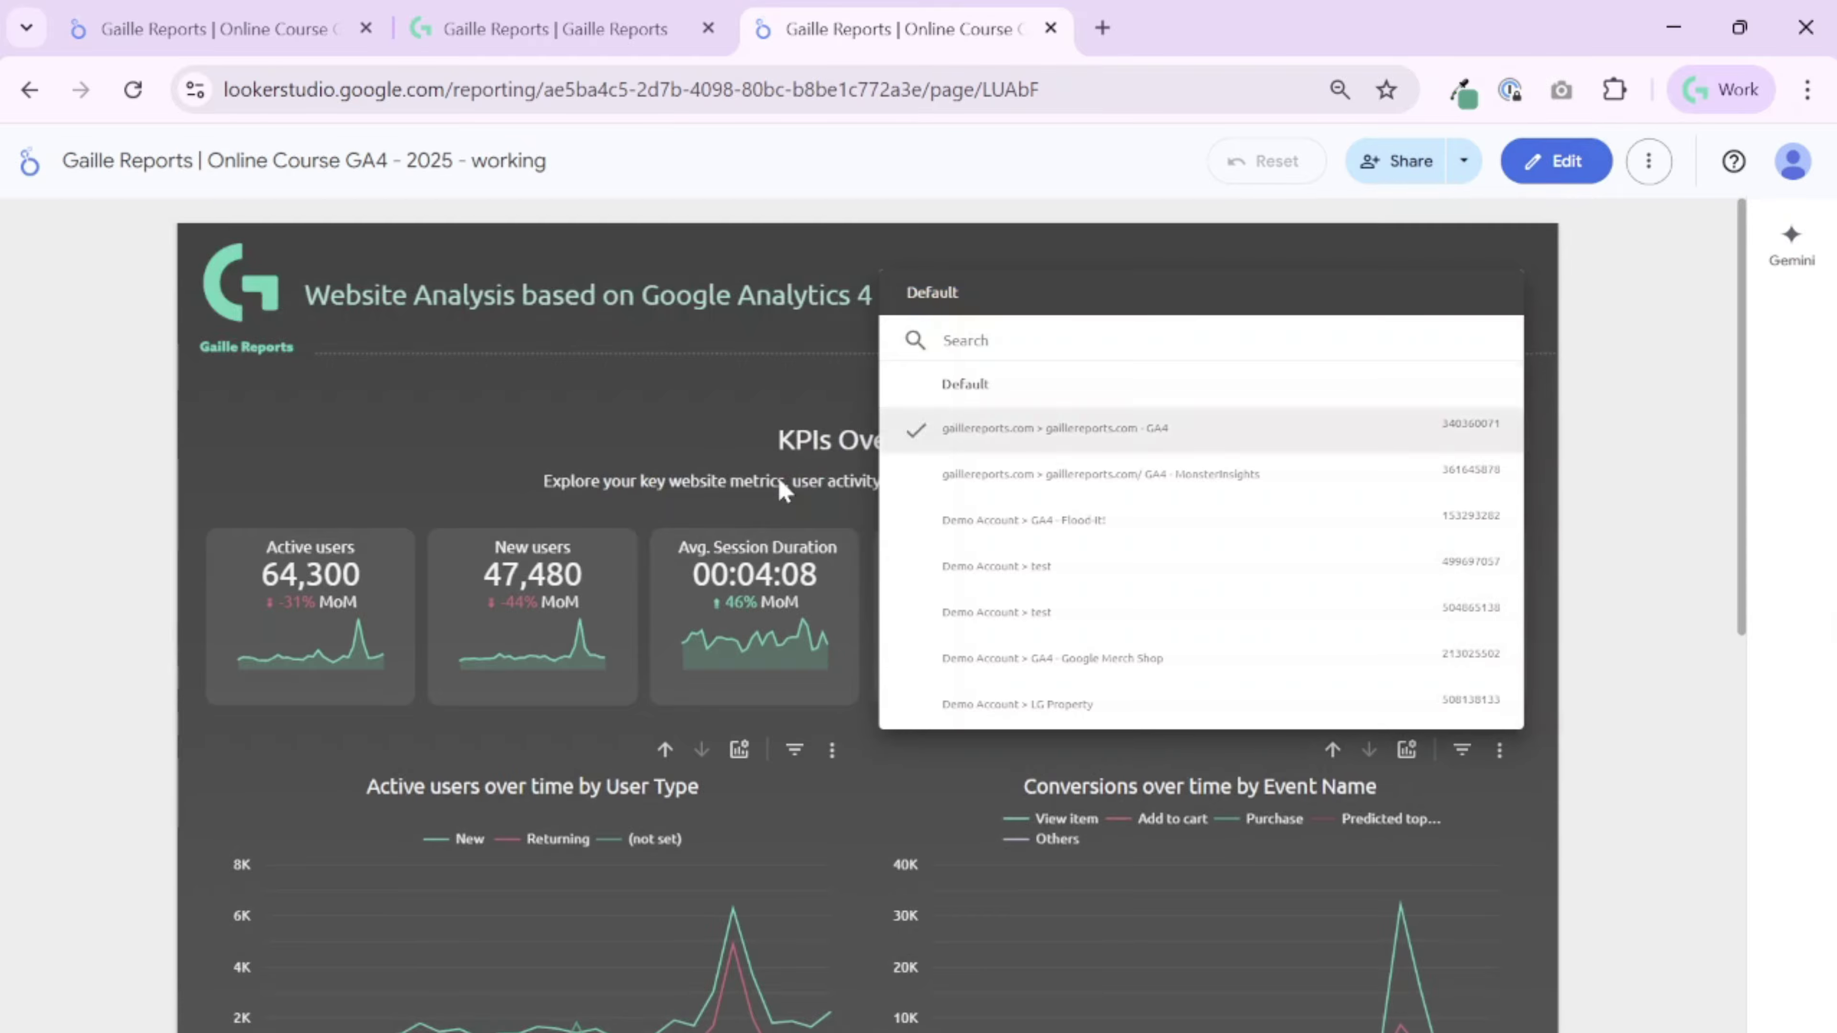
{"action": "left_click", "coordinate": [747, 398]}
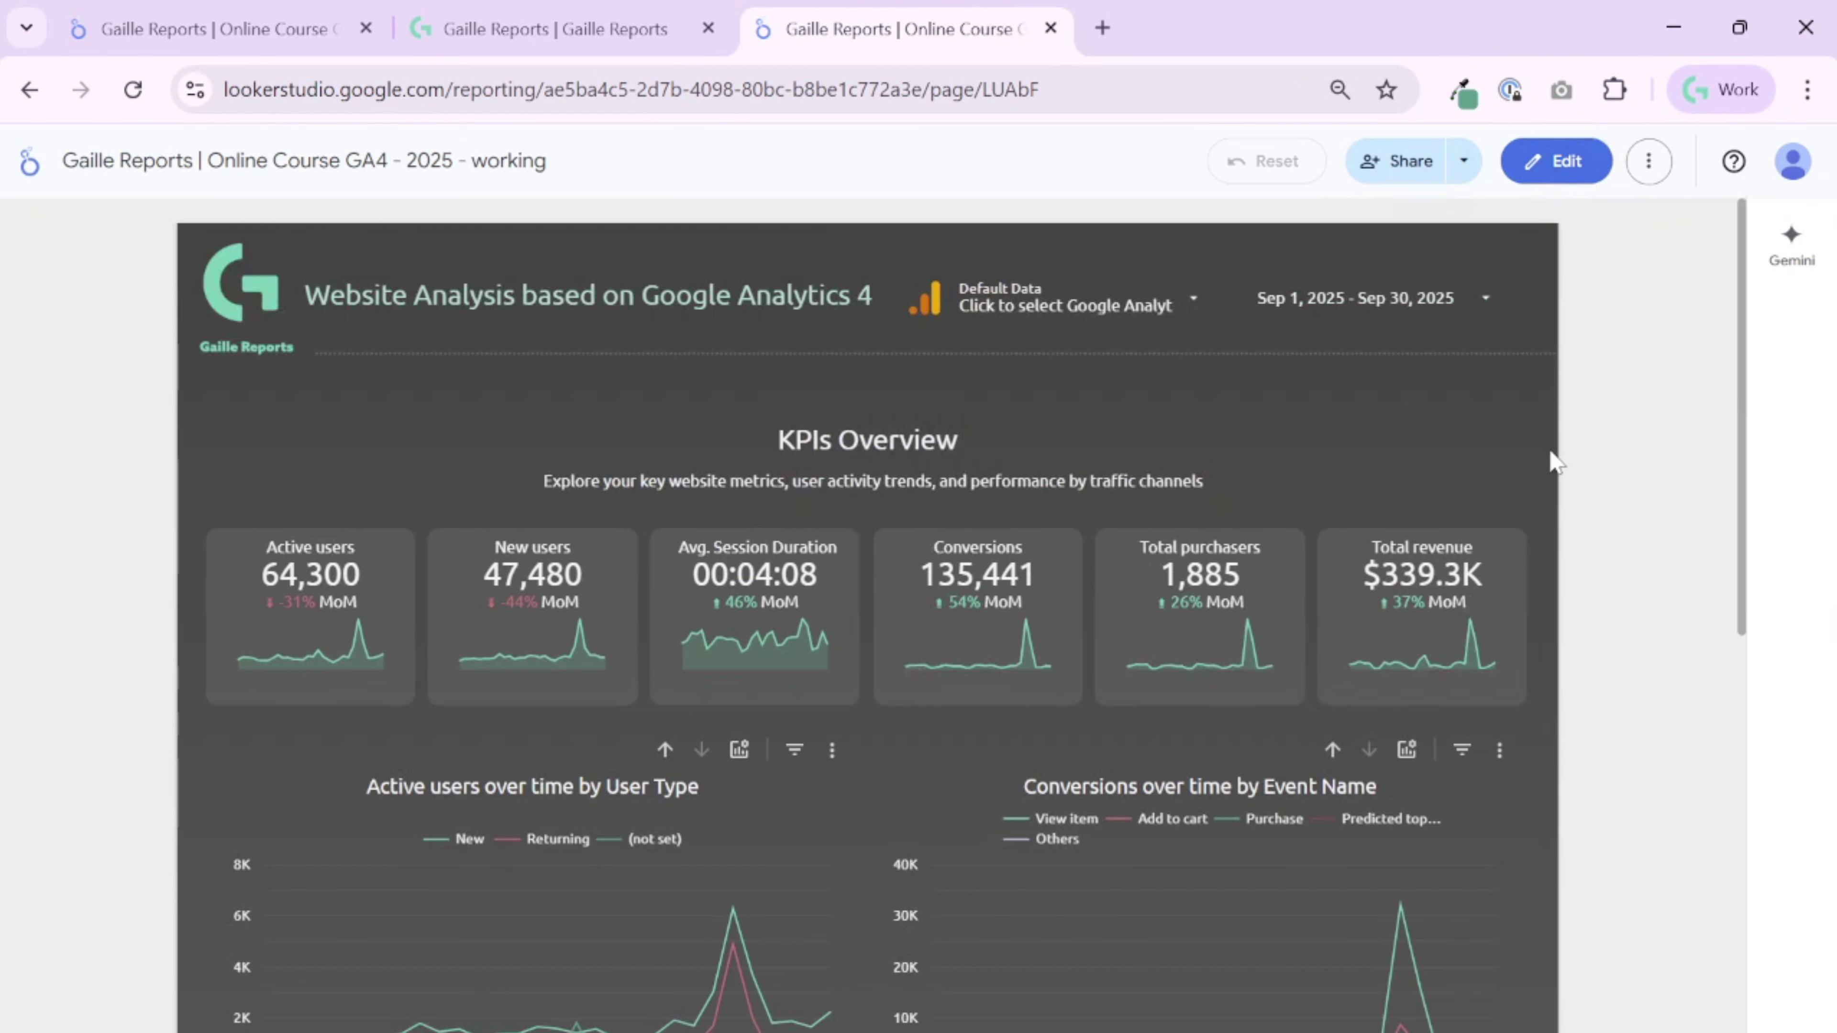
Step: Review the KPIs Overview page down to its footer and compare it with the finished report's multi-page navigation
{"action": "scroll", "coordinate": [1501, 657], "scroll_direction": "down", "scroll_amount": 8}
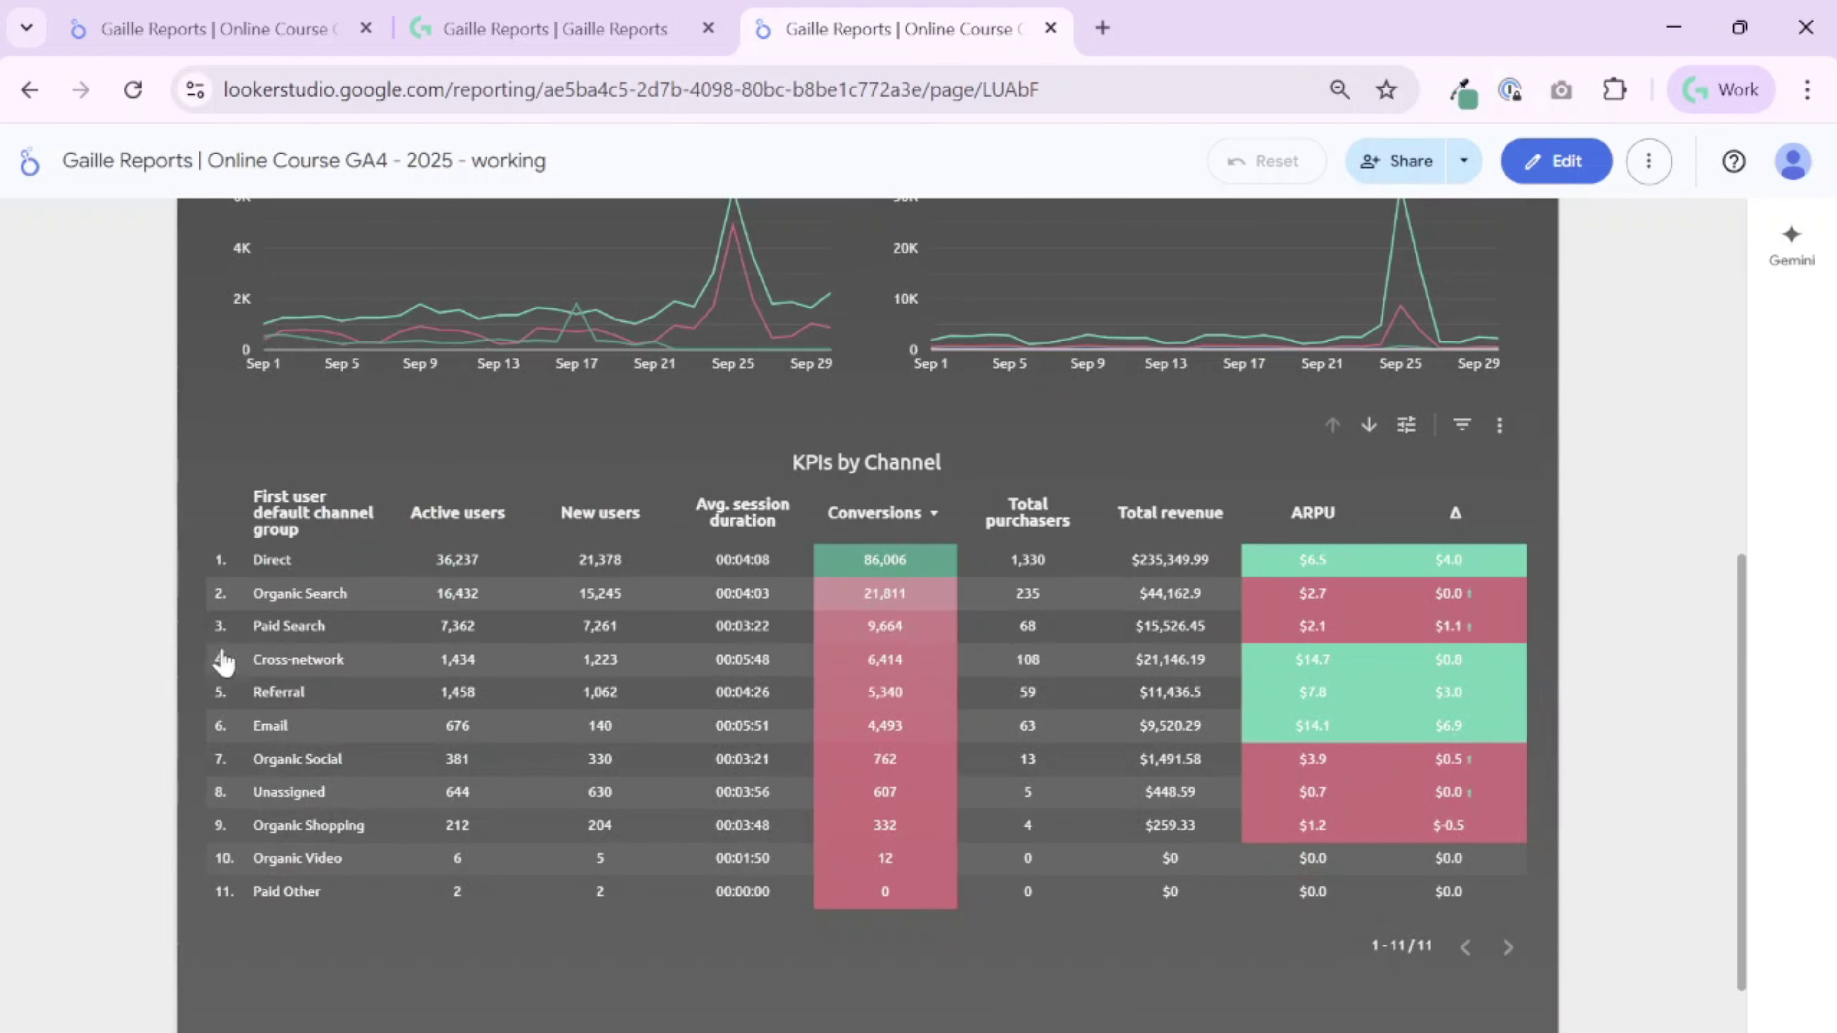
{"action": "scroll", "coordinate": [1602, 748], "scroll_direction": "down", "scroll_amount": 2}
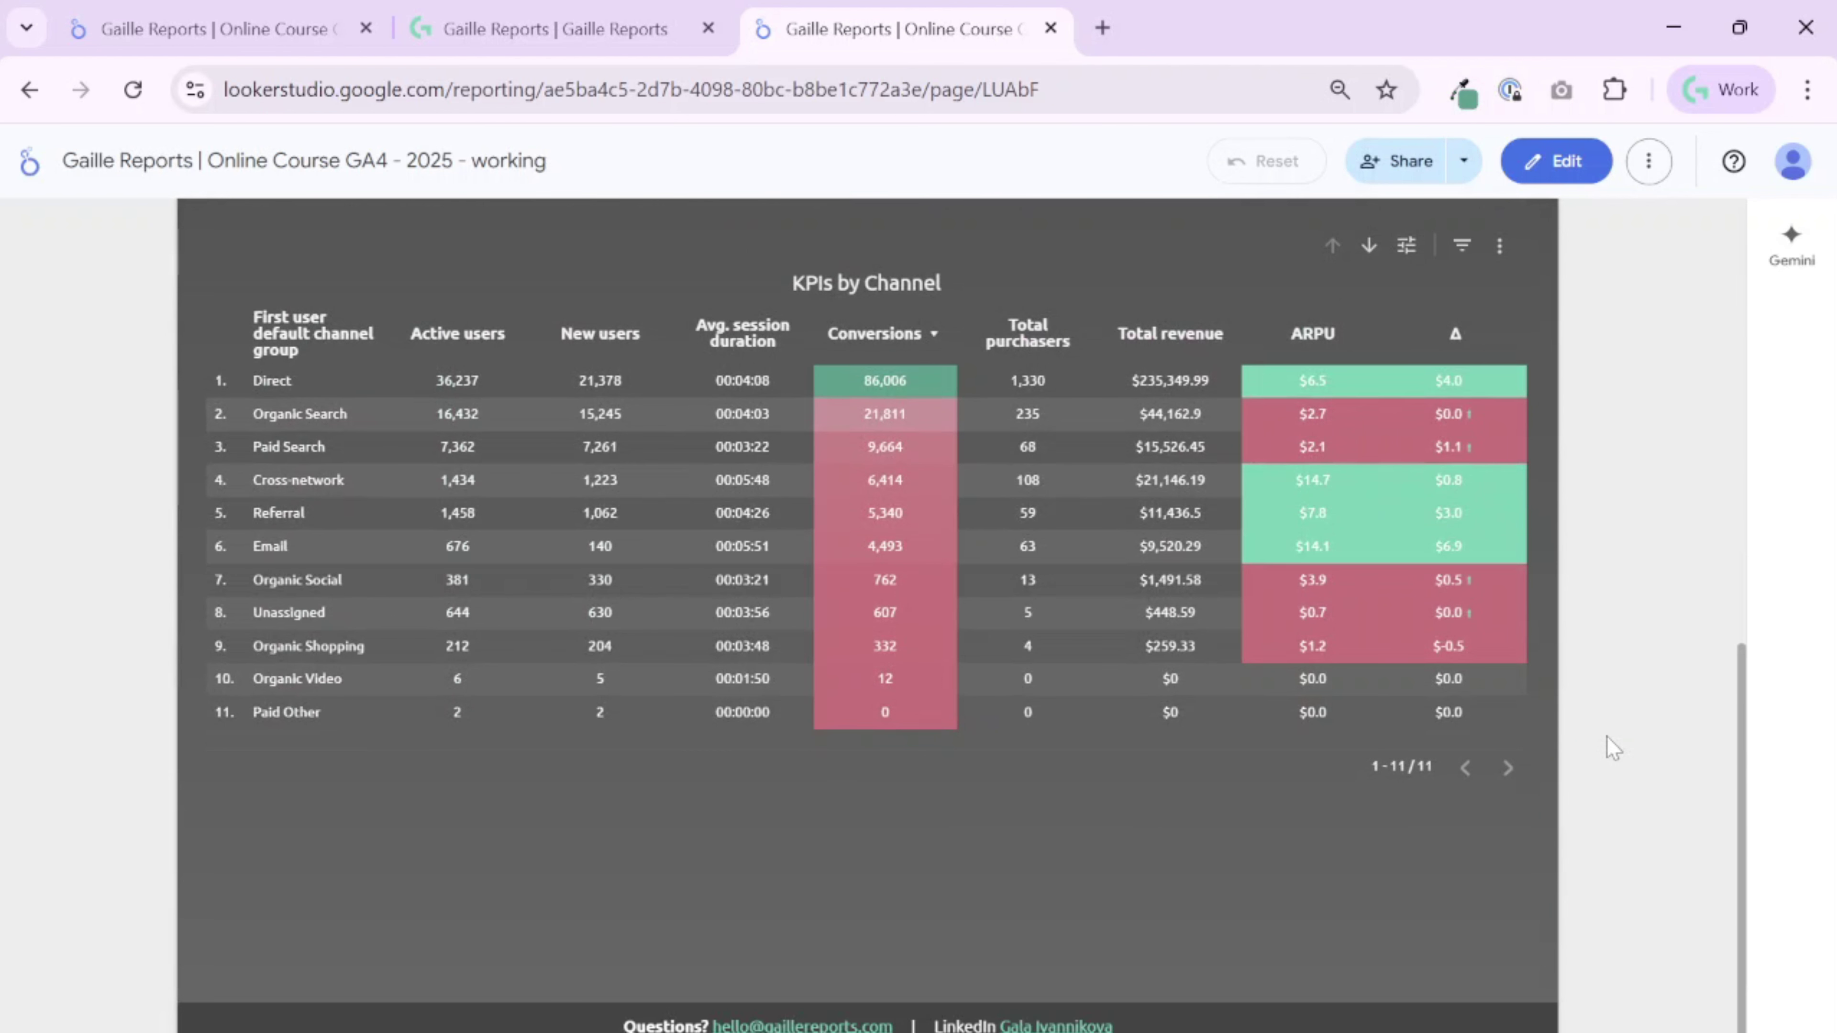
{"action": "scroll", "coordinate": [1614, 749], "scroll_direction": "up", "scroll_amount": 10}
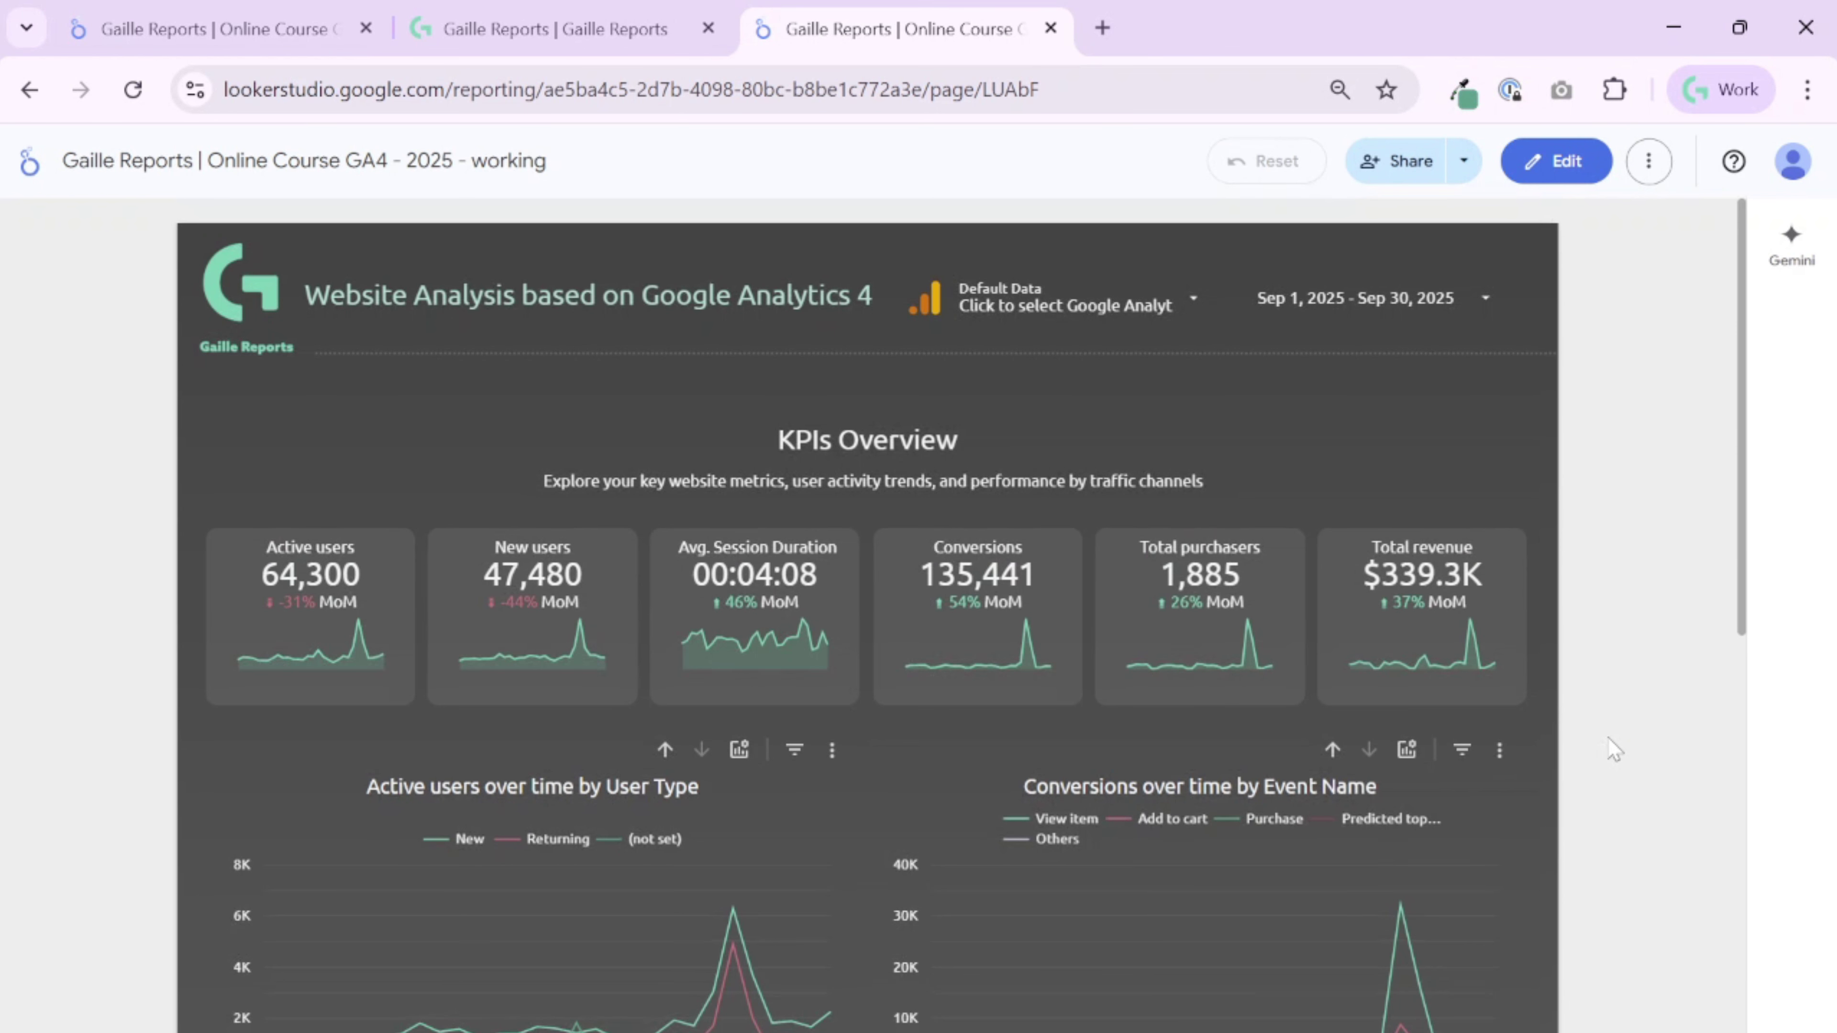
{"action": "key", "text": "ctrl+Tab"}
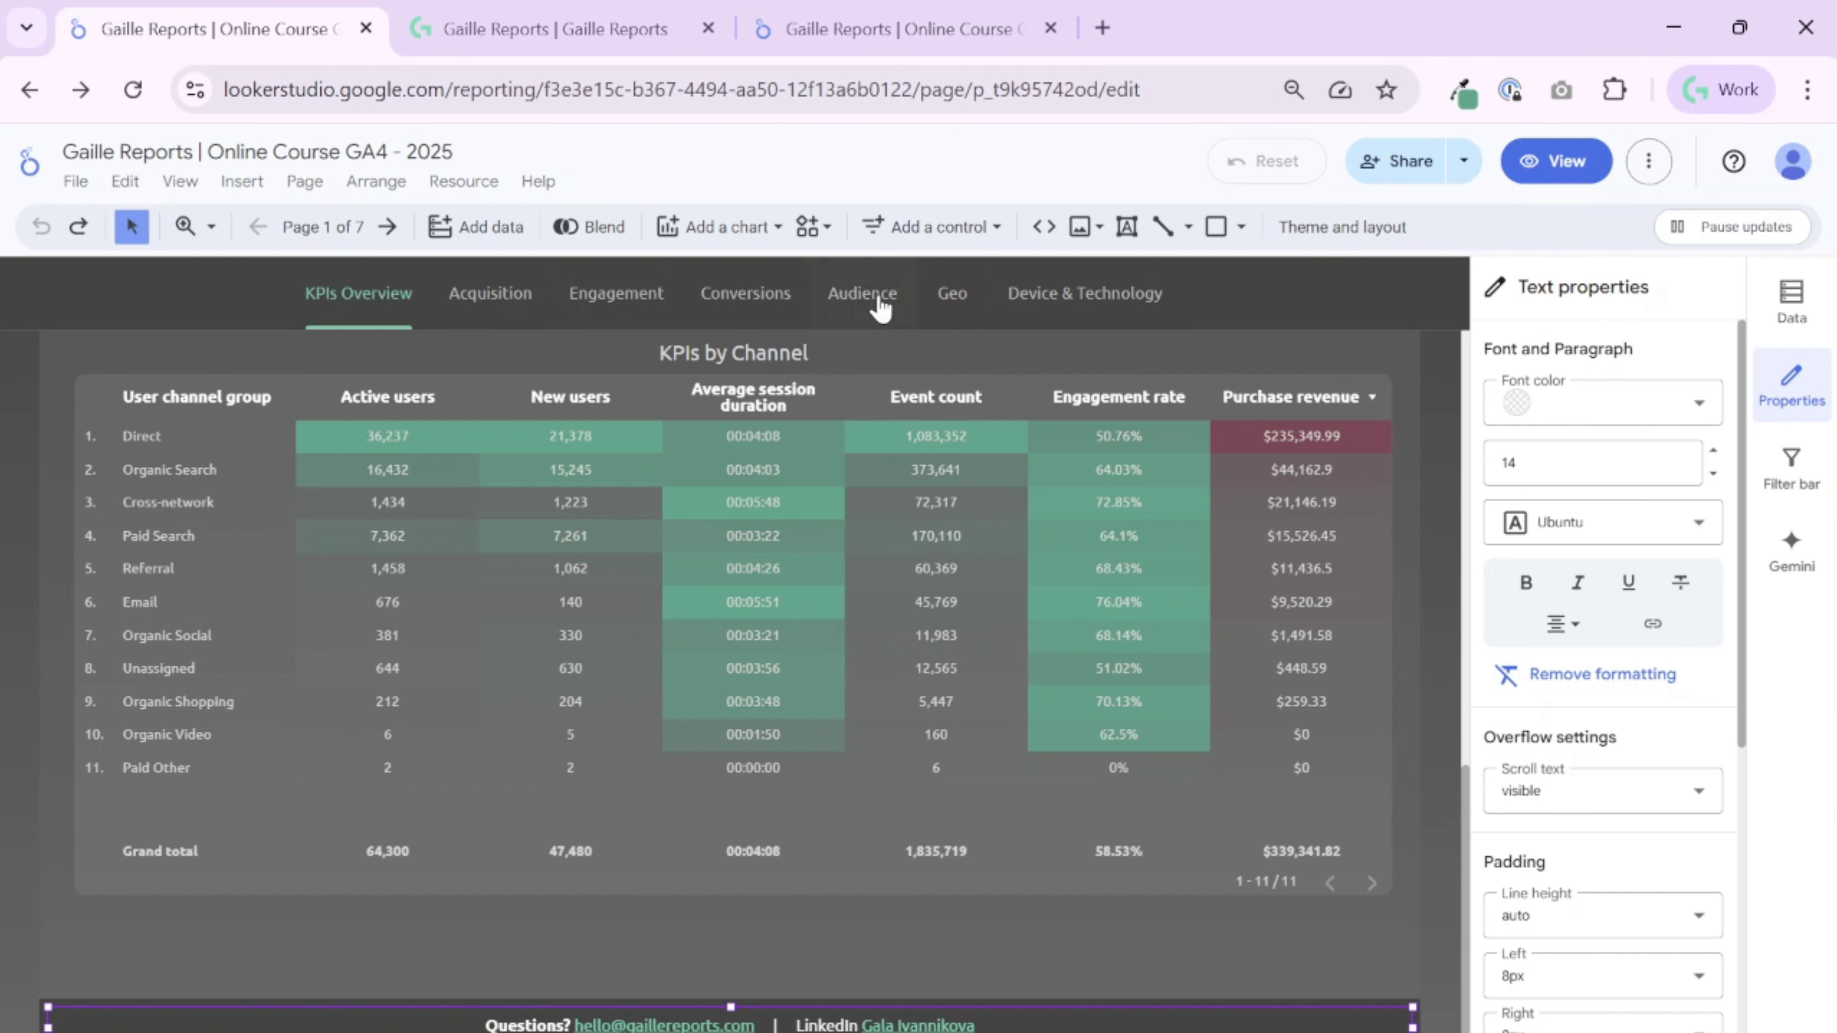
{"action": "key", "text": "ctrl+shift+Tab"}
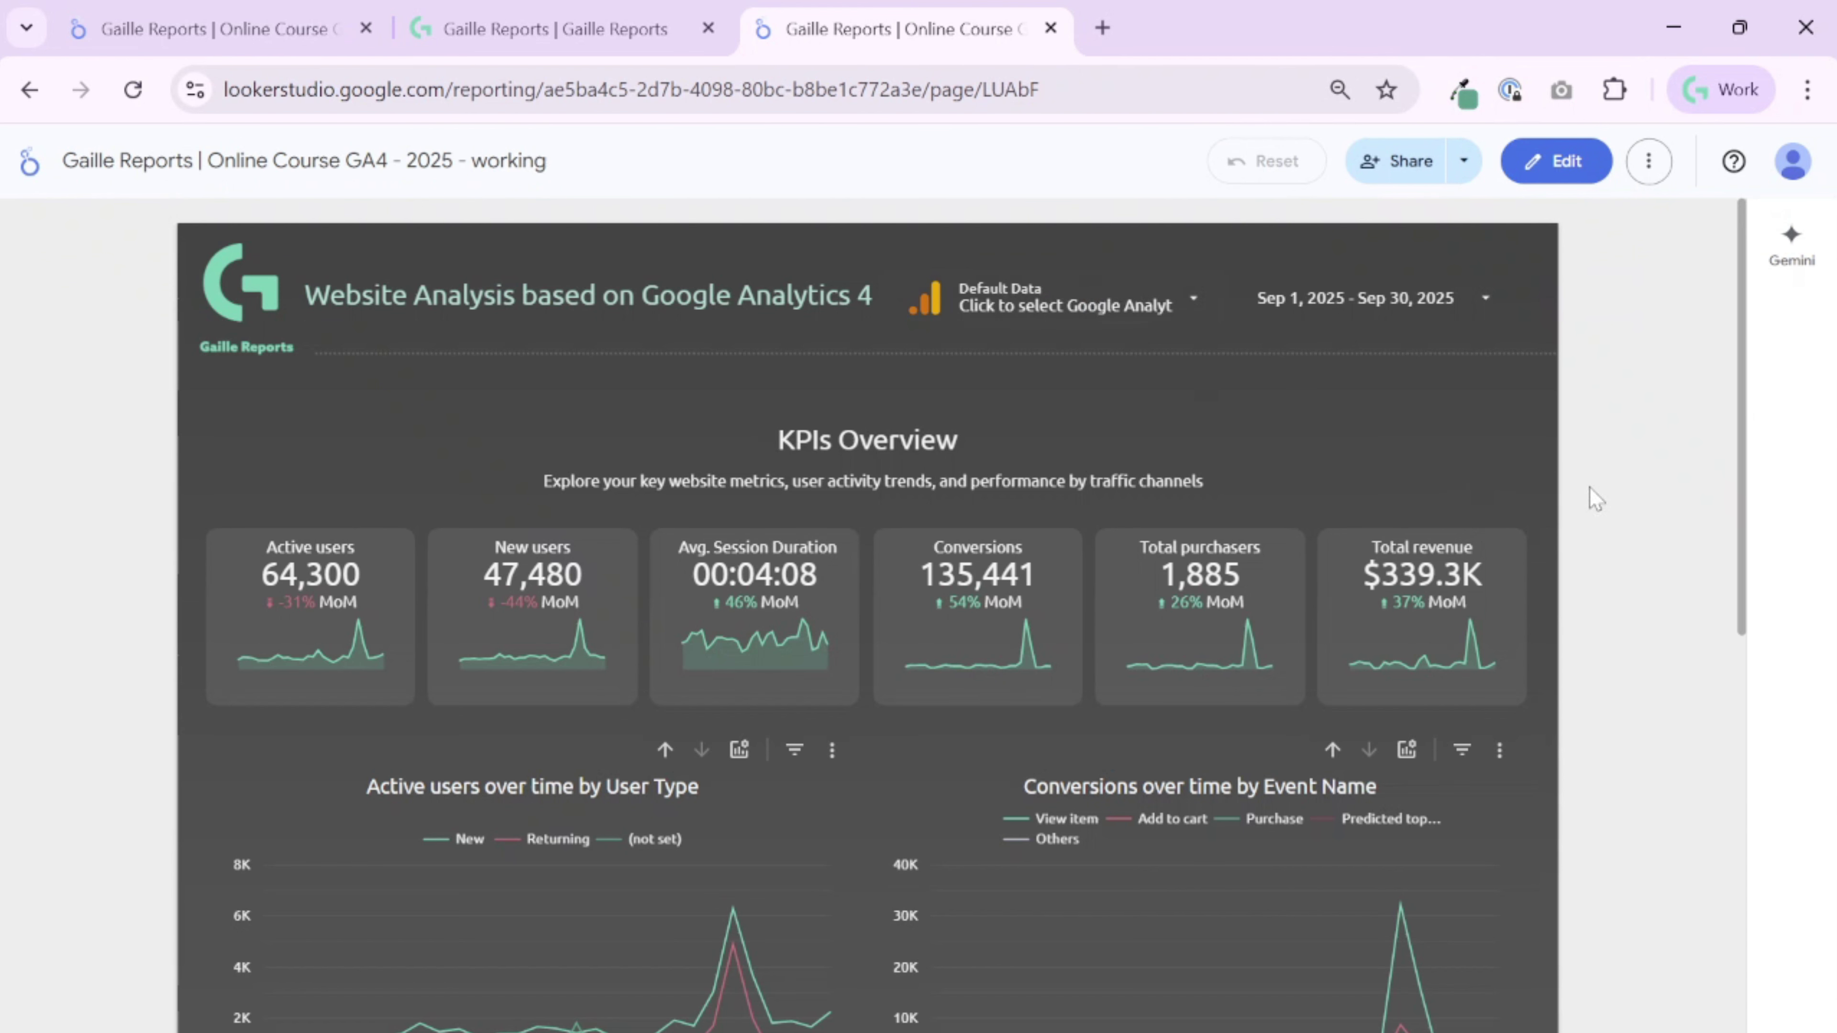